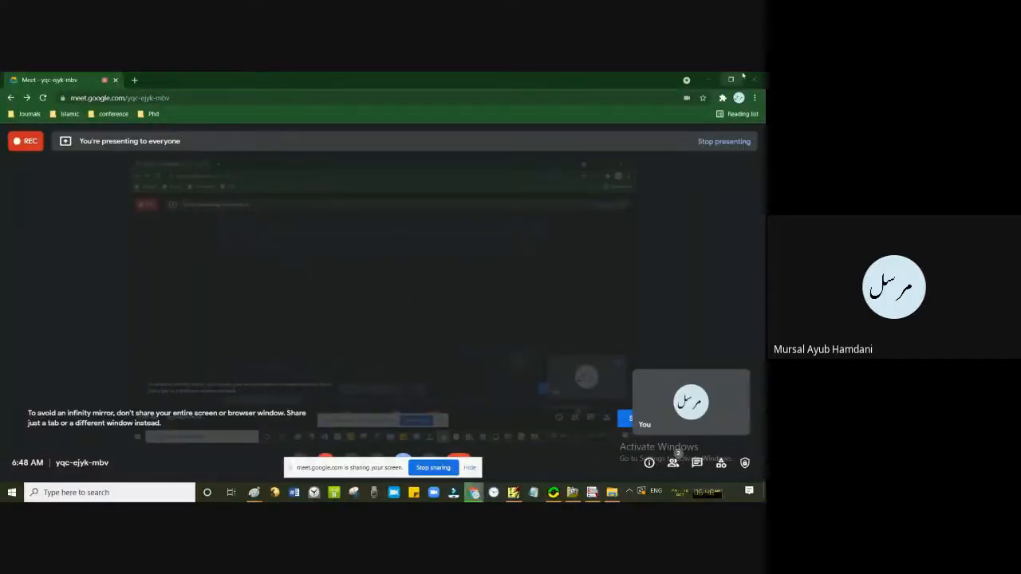
# - Open the experiment list New Text Document.txt in Notepad at full size and highlight "HALF WAVE RECTIFIER" in the first entry
pyautogui.click(709, 80)
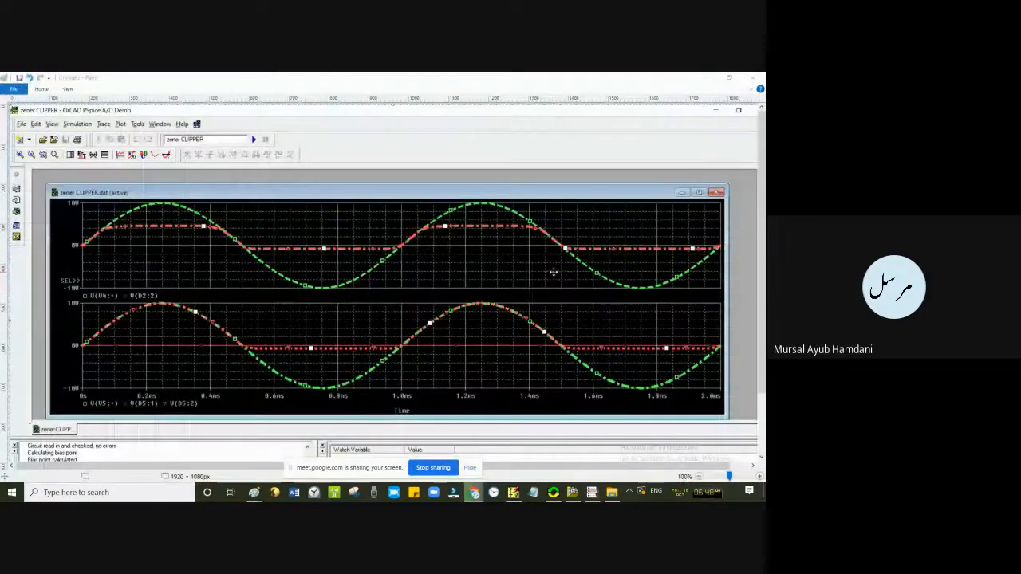
pyautogui.rightClick(532, 492)
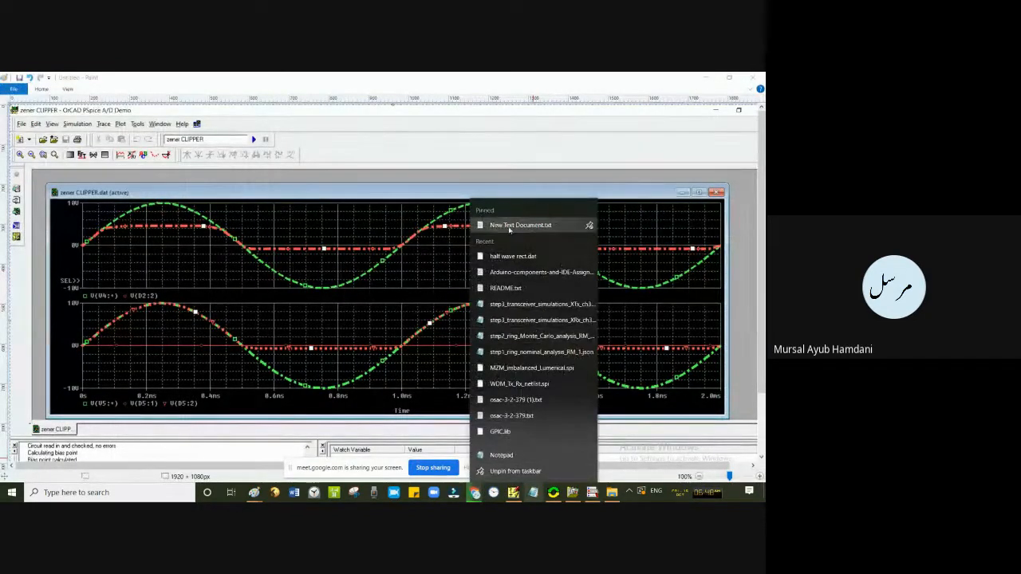
pyautogui.click(505, 227)
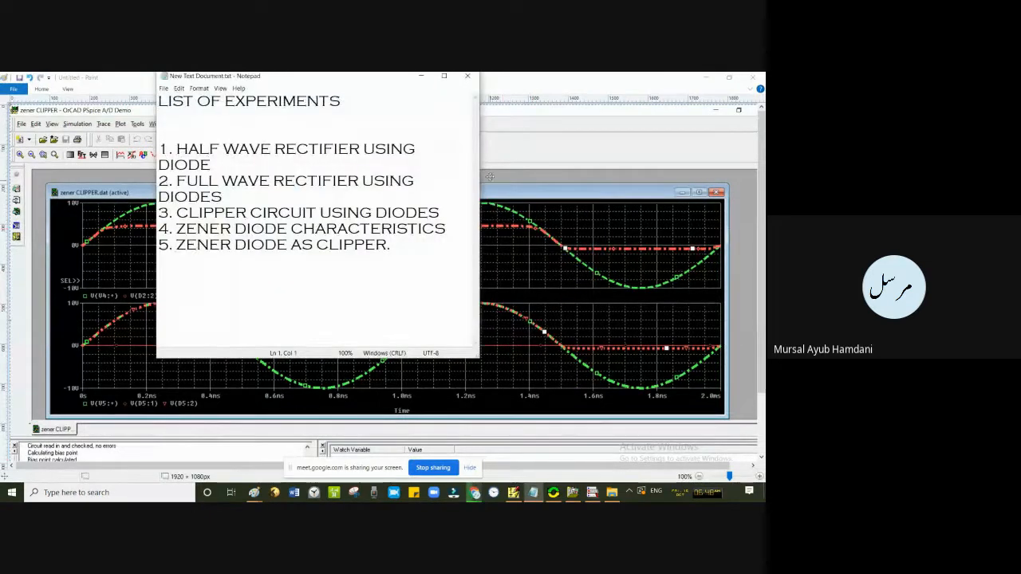
pyautogui.doubleClick(445, 78)
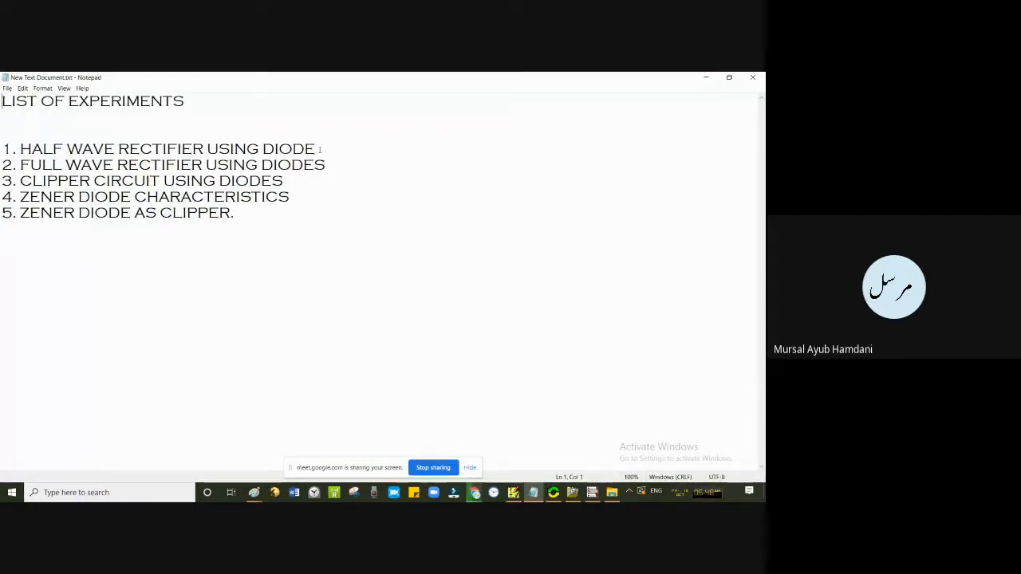
pyautogui.moveTo(320, 150)
pyautogui.mouseDown()
pyautogui.moveTo(232, 150)
pyautogui.moveTo(307, 151)
pyautogui.moveTo(313, 164)
pyautogui.mouseUp()
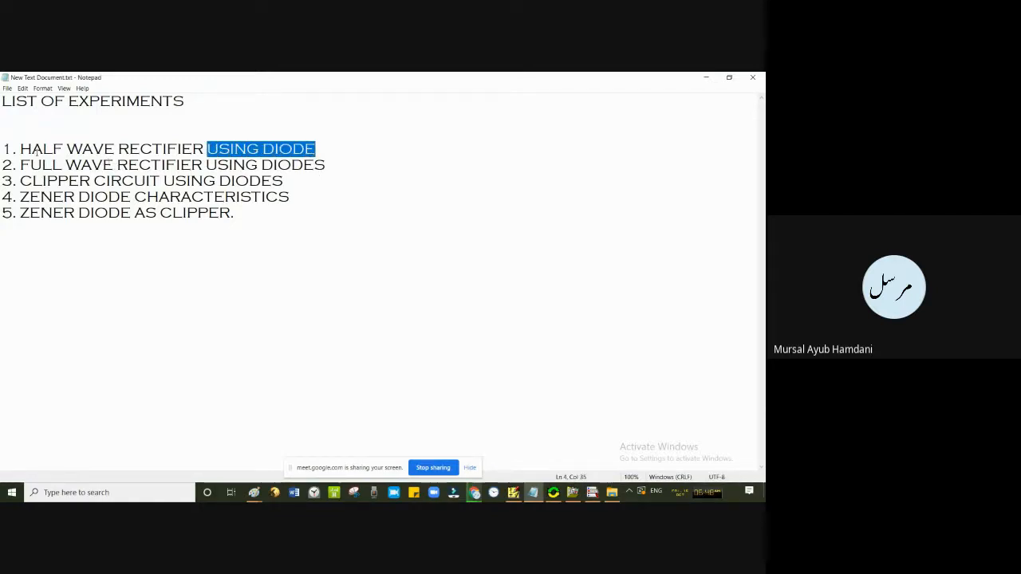
pyautogui.moveTo(20, 149); pyautogui.dragTo(207, 149)
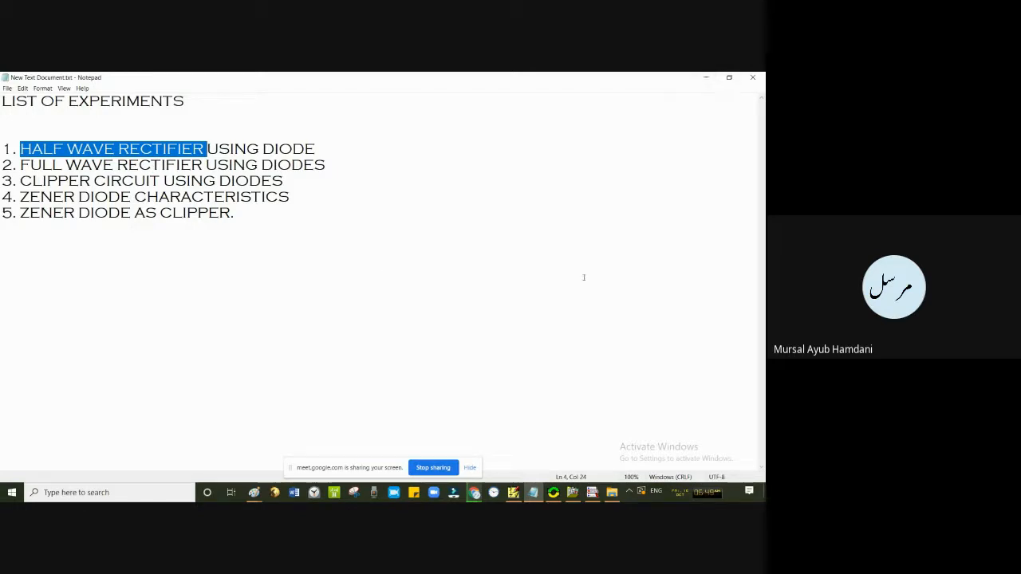
# - Open 1.png from the lab folder in Paint and delete the two black dashes below the diode
pyautogui.click(611, 493)
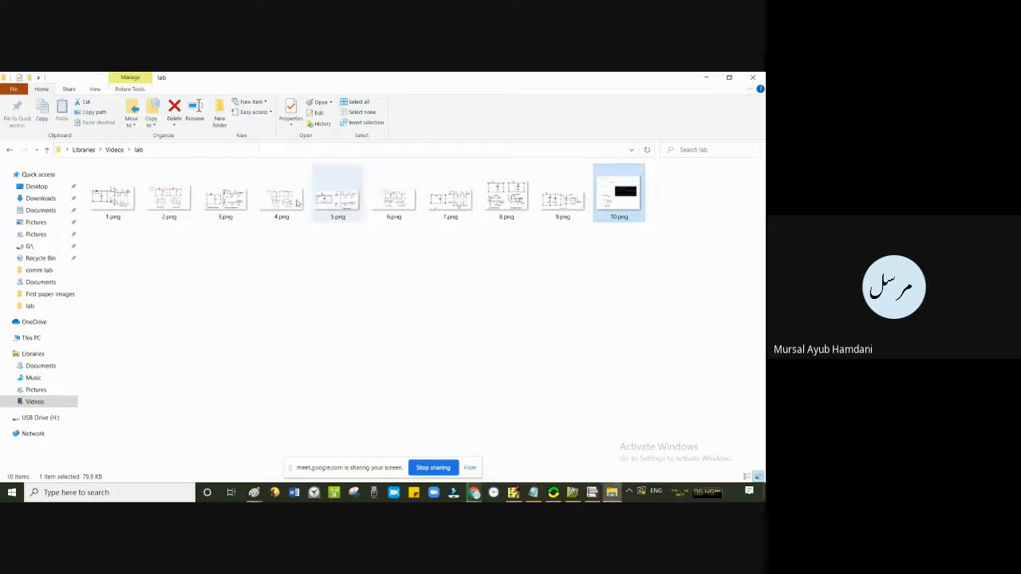
pyautogui.doubleClick(114, 194)
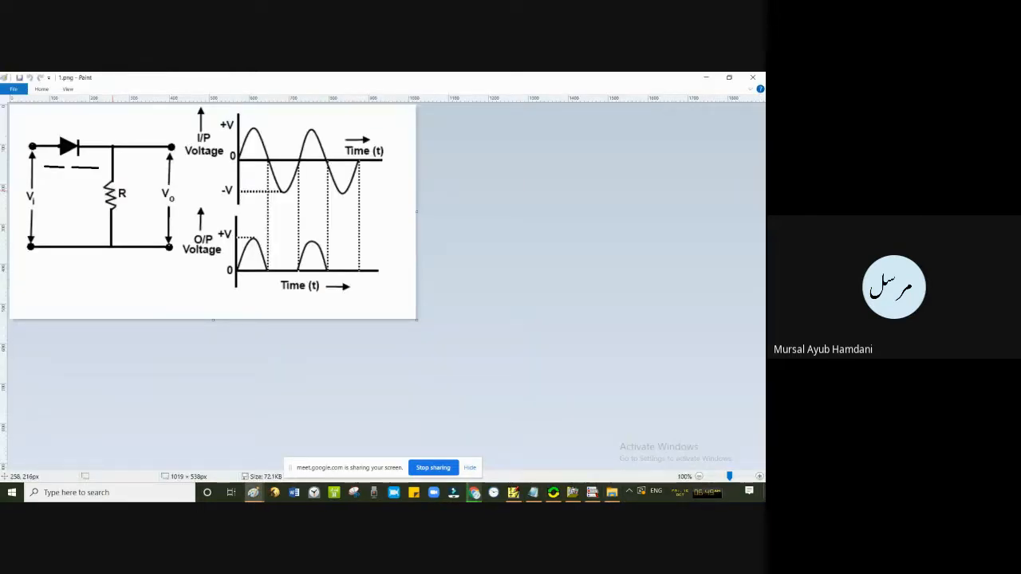
pyautogui.click(42, 90)
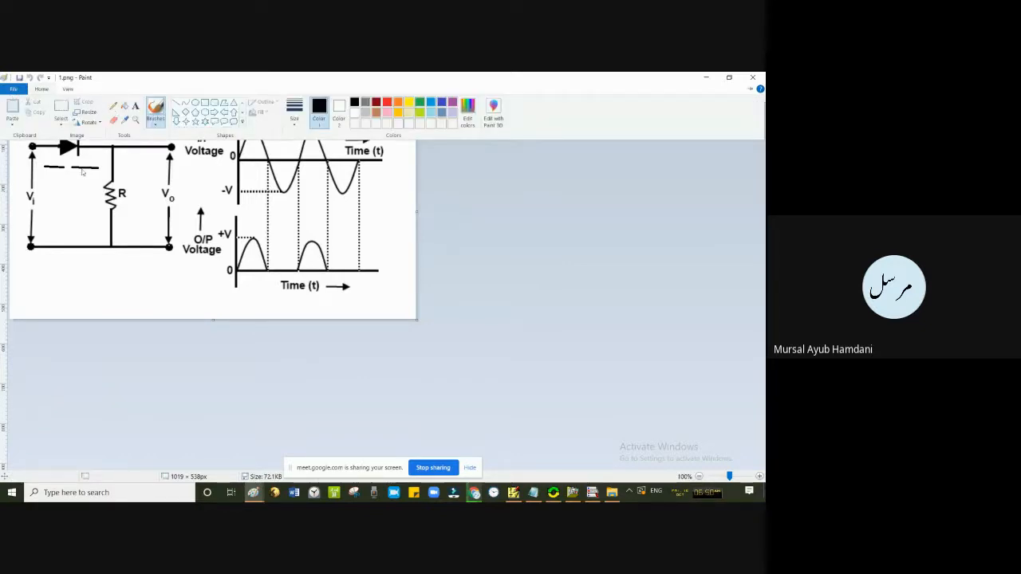
pyautogui.click(62, 107)
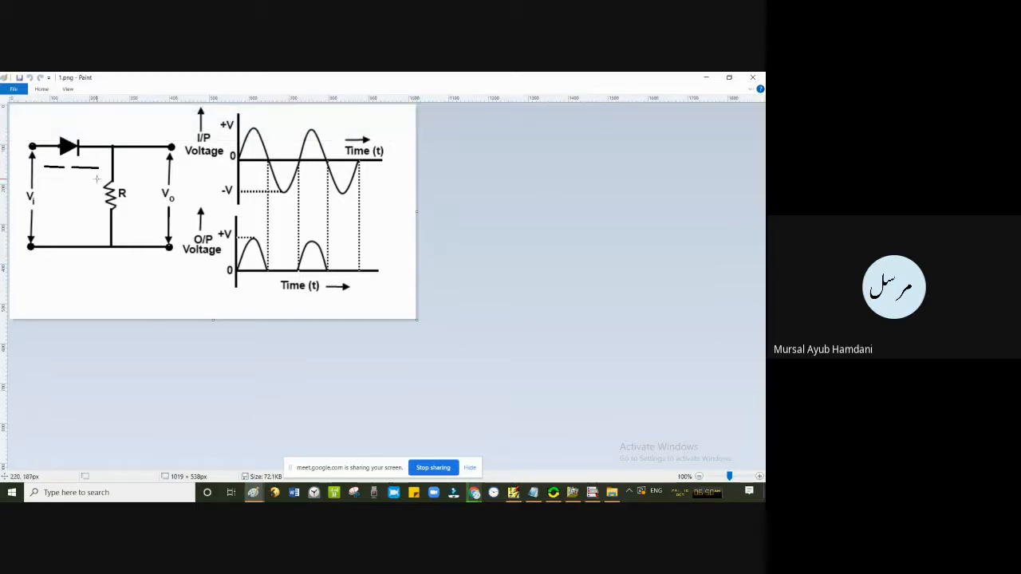
pyautogui.moveTo(100, 177); pyautogui.dragTo(41, 159)
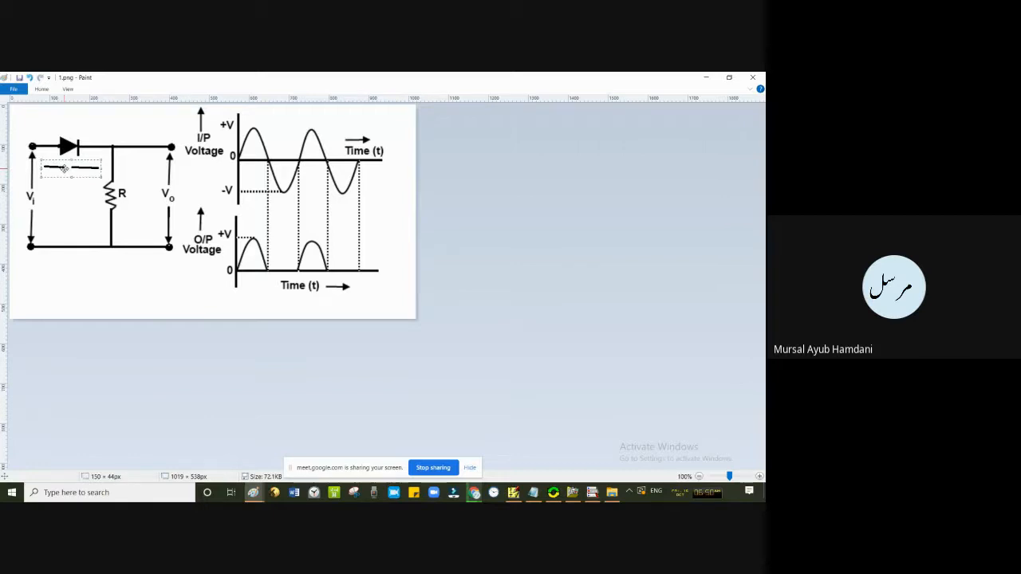
pyautogui.press('Delete')
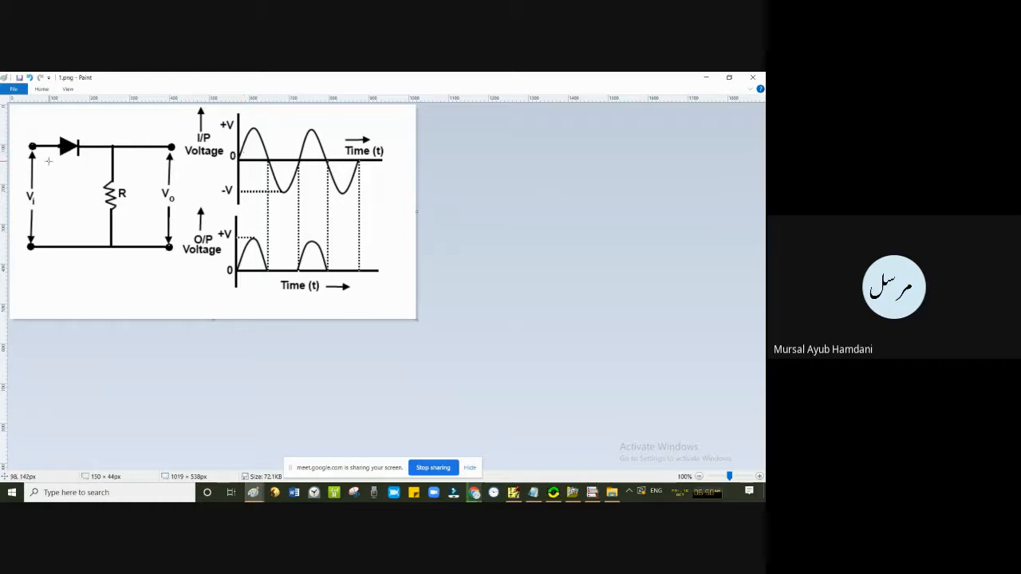
# - Pencil a plus and a minus sign below the diode, with a horizontal line beneath them
pyautogui.click(41, 89)
pyautogui.click(114, 108)
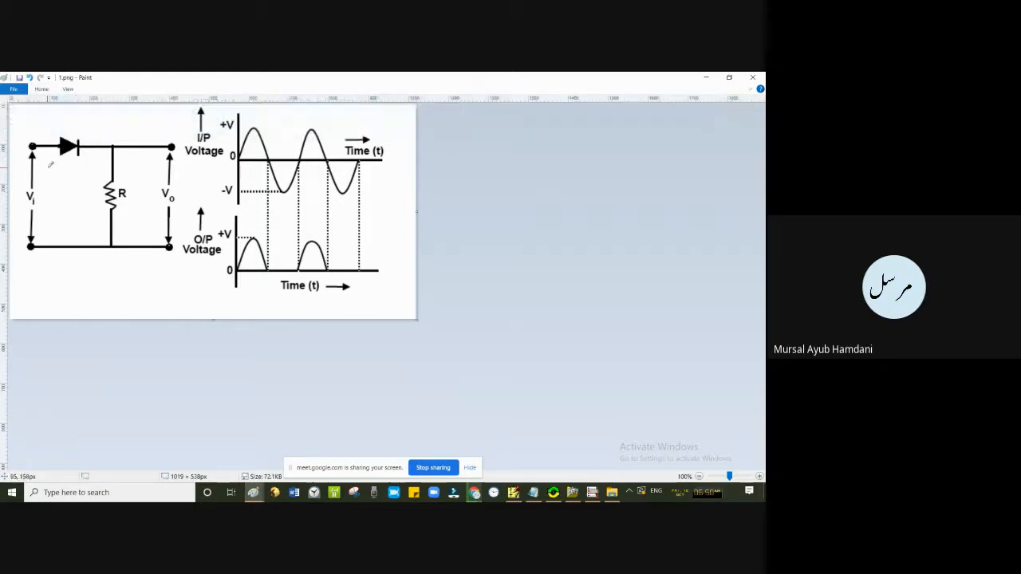
pyautogui.moveTo(52, 161); pyautogui.dragTo(54, 168)
pyautogui.moveTo(76, 160); pyautogui.dragTo(85, 159)
pyautogui.moveTo(56, 173); pyautogui.dragTo(95, 174)
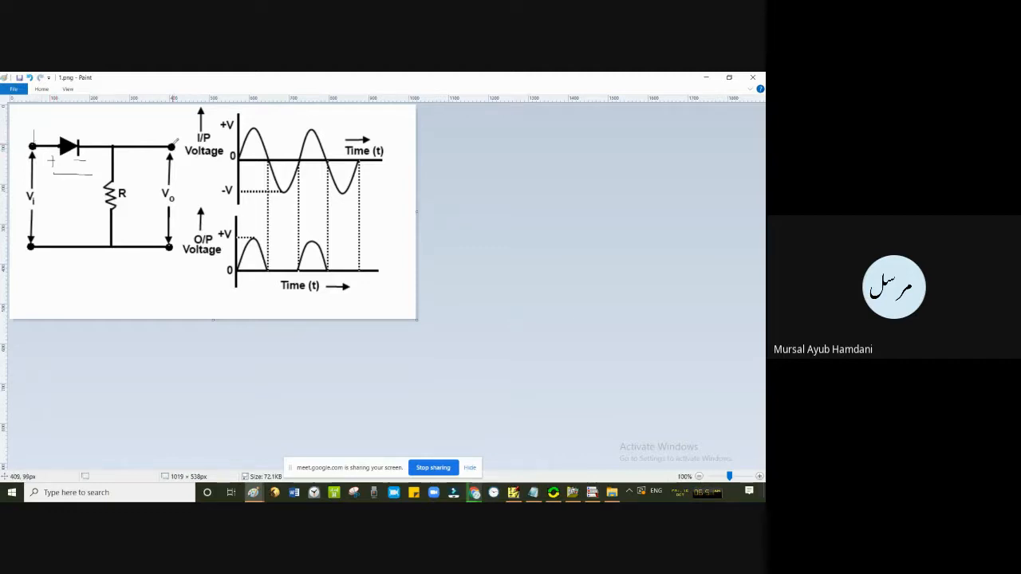
# - Pencil in a broken line below the diode, a downward arrow beside resistor R, and a flat line along the output waveform's zero level
pyautogui.moveTo(169, 140); pyautogui.dragTo(169, 125)
pyautogui.moveTo(41, 181); pyautogui.dragTo(94, 179)
pyautogui.moveTo(158, 165)
pyautogui.mouseDown()
pyautogui.moveTo(140, 230)
pyautogui.moveTo(136, 216)
pyautogui.moveTo(145, 218)
pyautogui.mouseUp()
pyautogui.hotkey('ctrl', 'z')
pyautogui.hotkey('ctrl', 'z')
pyautogui.moveTo(140, 164); pyautogui.dragTo(142, 225)
pyautogui.moveTo(139, 221); pyautogui.dragTo(143, 225)
pyautogui.moveTo(273, 266); pyautogui.dragTo(288, 266)
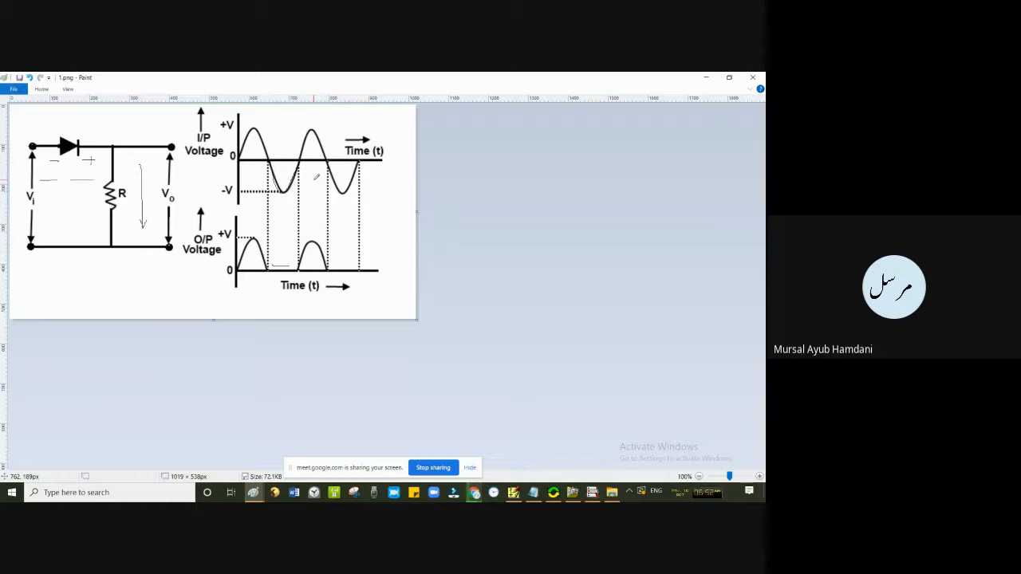
# - Undo the latest pencil marks on the rectifier diagram, including the arrow beside R and the line on the output waveform
pyautogui.hotkey('ctrl', 'z')
pyautogui.hotkey('ctrl', 'z')
pyautogui.hotkey('ctrl', 'z')
pyautogui.hotkey('ctrl', 'z')
pyautogui.hotkey('ctrl', 'z')
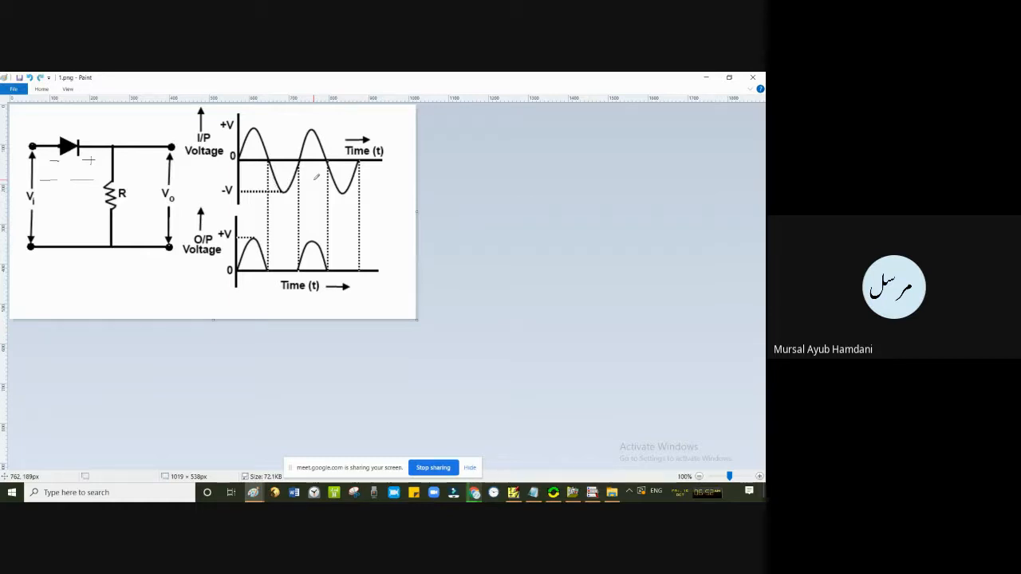
pyautogui.hotkey('ctrl', 'z')
# - Switch to PSpice Schematics and open the half wave rect.sch schematic from the comm lab folder
pyautogui.click(513, 492)
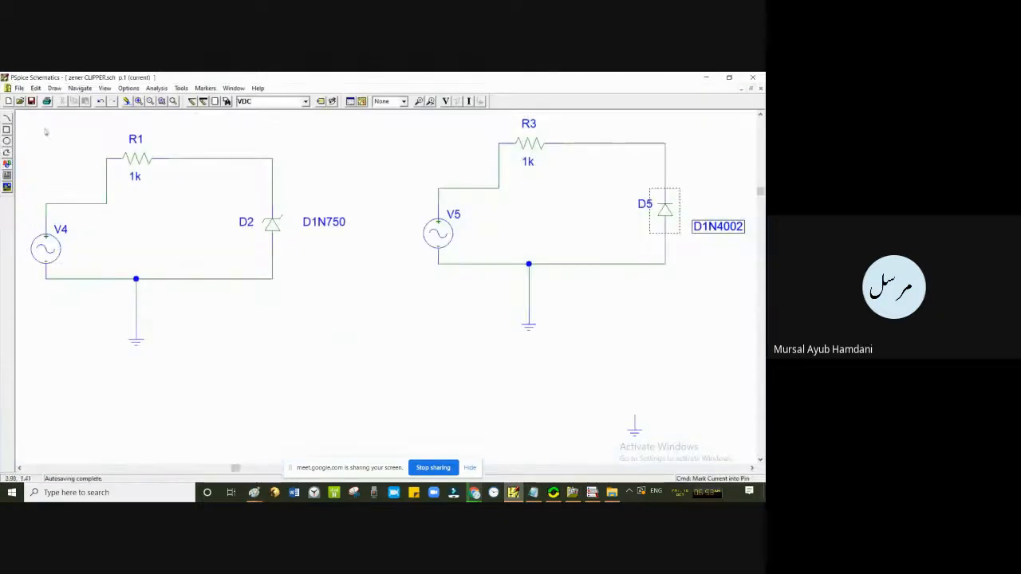
pyautogui.click(18, 88)
pyautogui.click(36, 110)
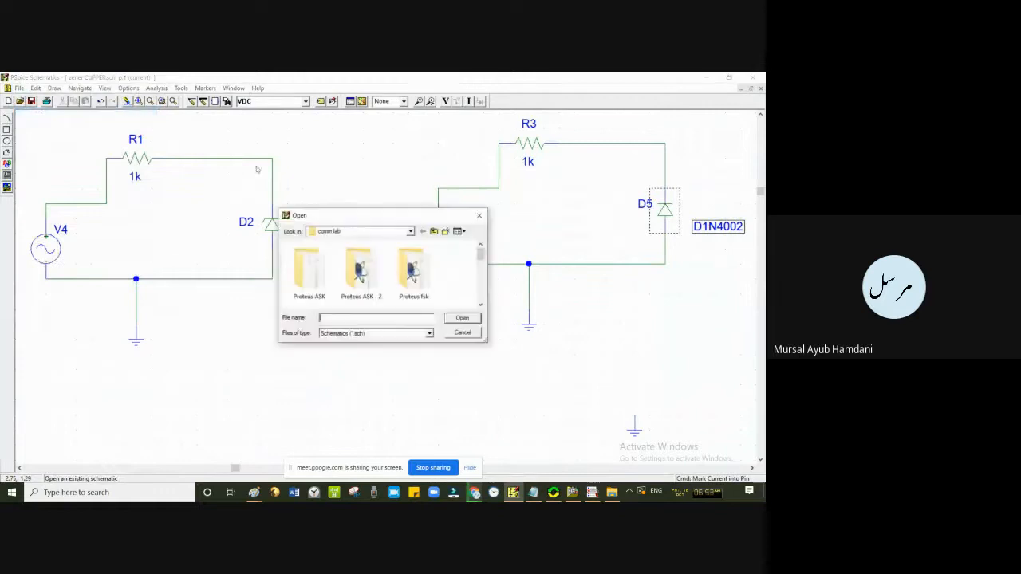
pyautogui.moveTo(480, 256); pyautogui.dragTo(482, 280)
pyautogui.doubleClick(312, 263)
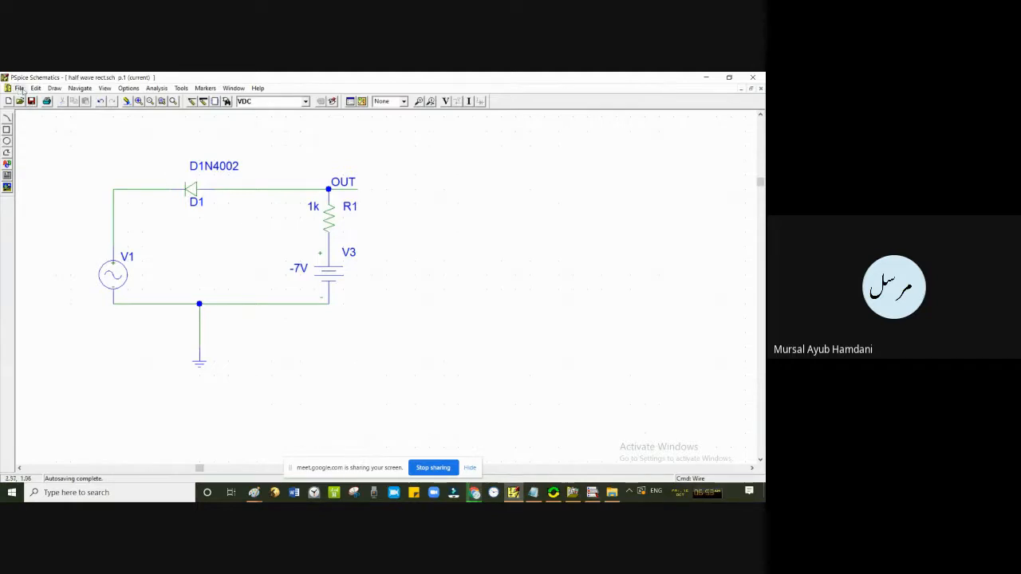
# - Delete the -7V source V3 and the horizontal wires on both sides of diode D1
pyautogui.click(329, 277)
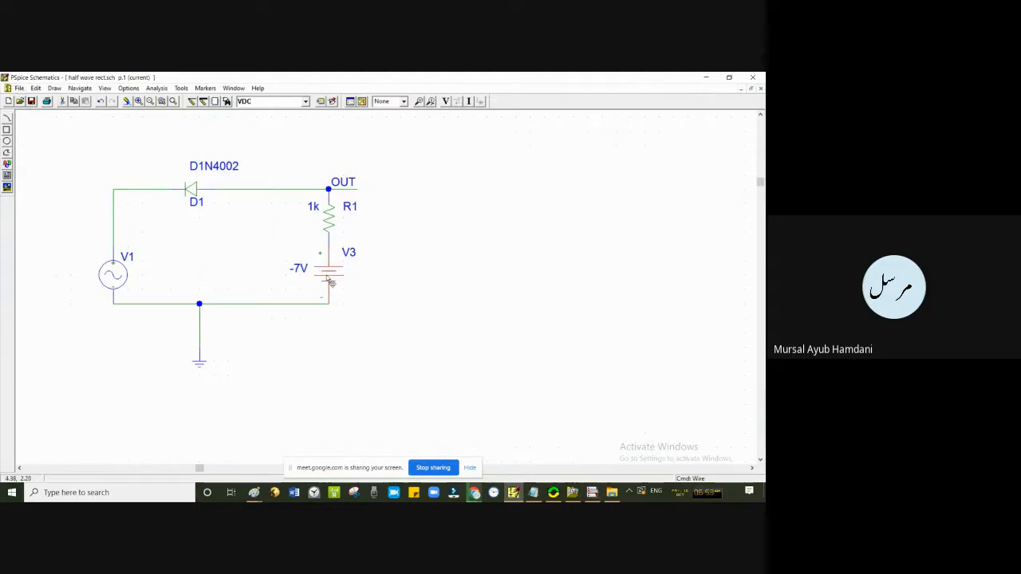
pyautogui.press('Delete')
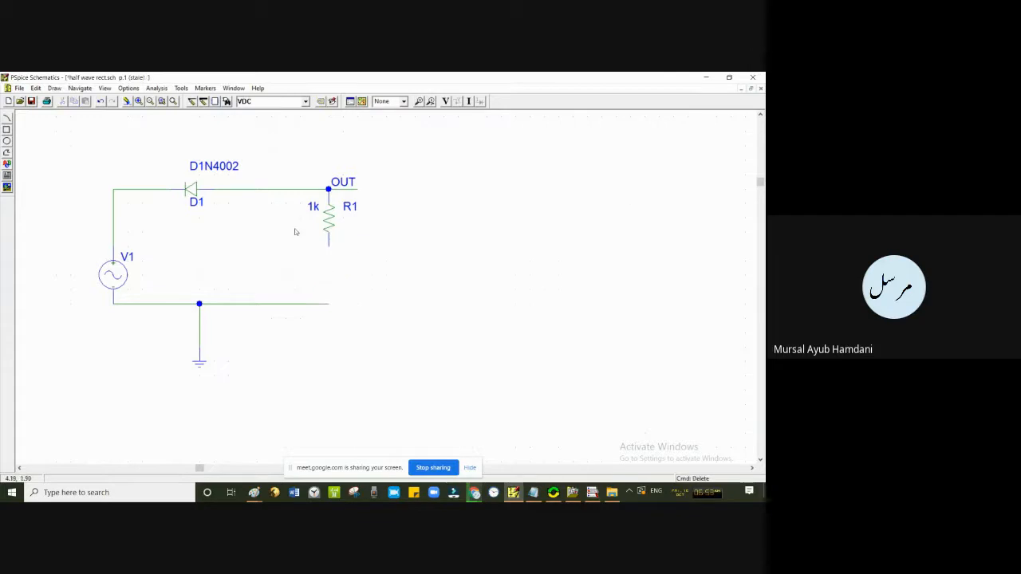
pyautogui.click(194, 196)
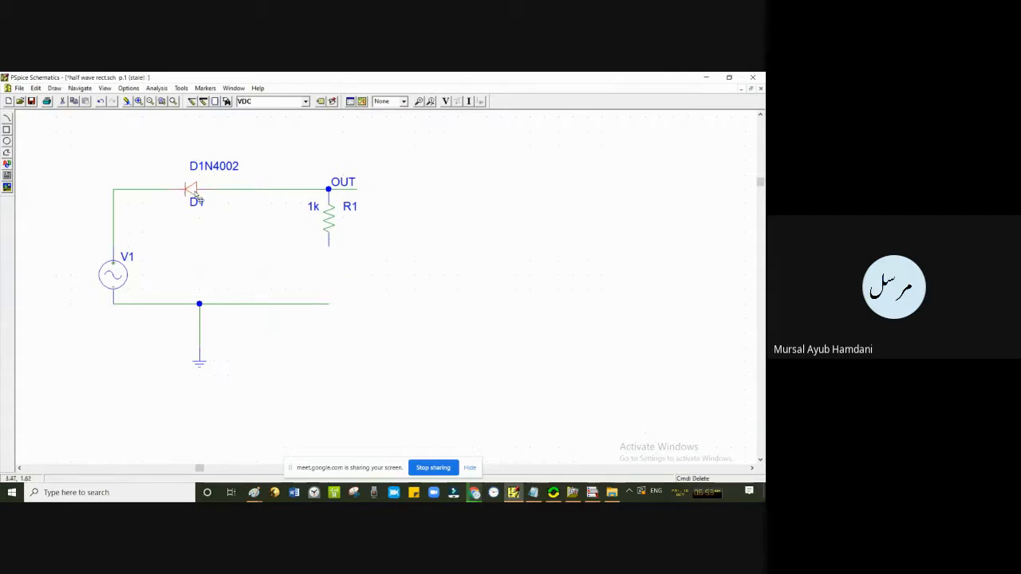
pyautogui.click(223, 193)
pyautogui.press('Delete')
pyautogui.click(149, 194)
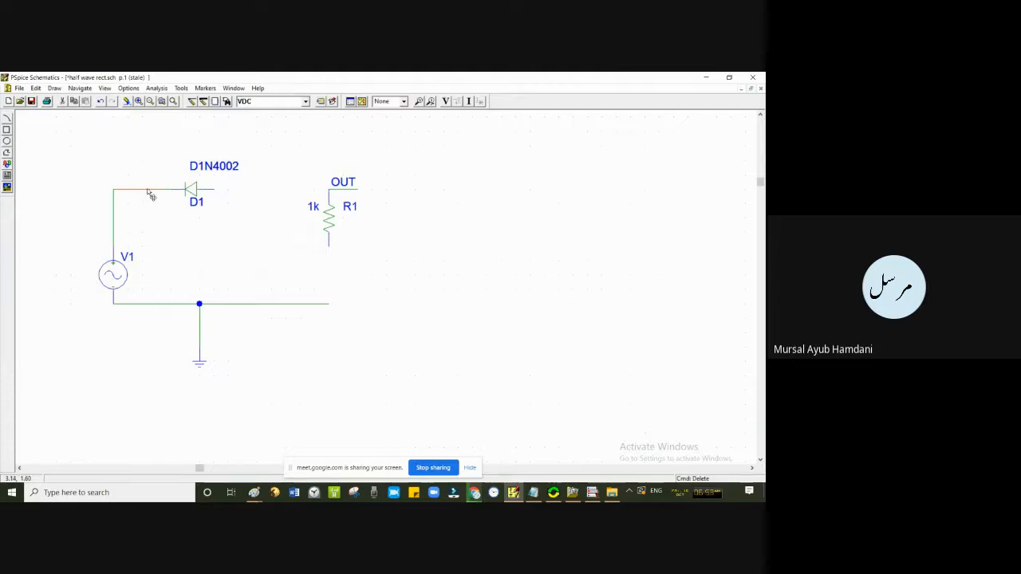
pyautogui.press('Delete')
# - Rotate diode D1 by 180 degrees so that it points toward resistor R1
pyautogui.click(192, 196)
pyautogui.hotkey('ctrl', 'r')
pyautogui.hotkey('ctrl', 'r')
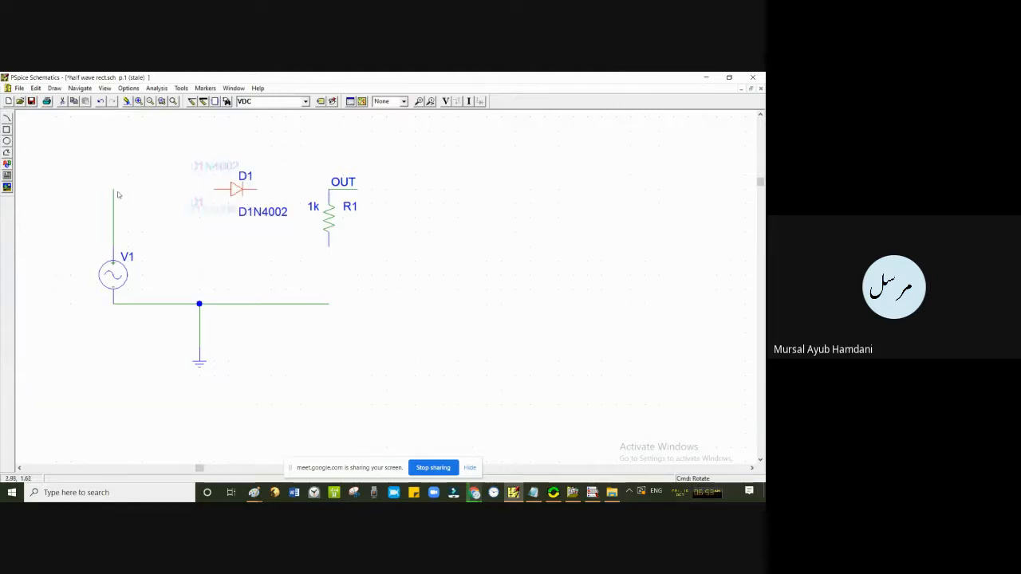
# - Wire source V1 to diode D1's anode, D1's cathode to the top of R1, and R1's lower end to the ground line
pyautogui.click(192, 102)
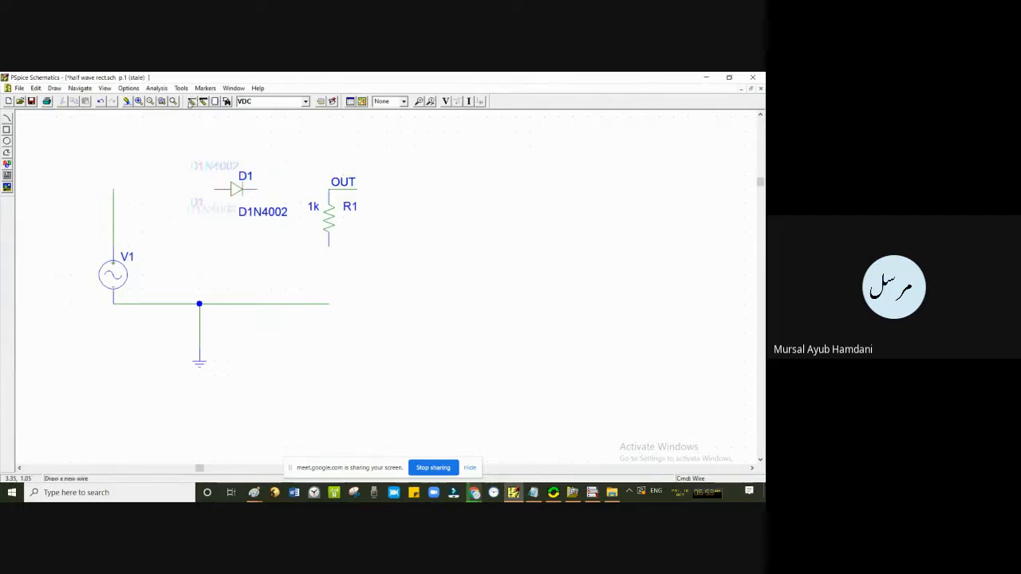
pyautogui.click(113, 190)
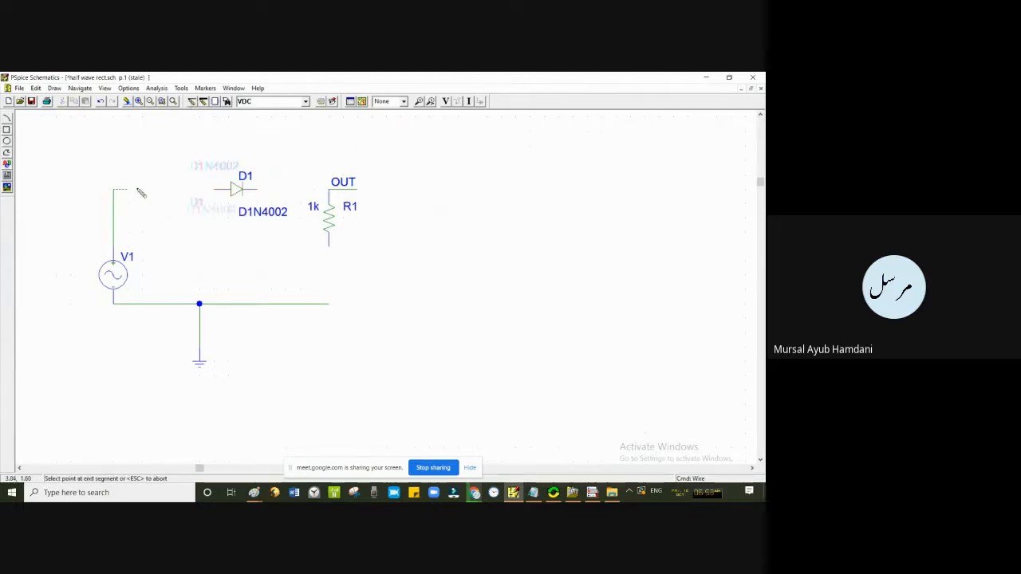
pyautogui.click(216, 190)
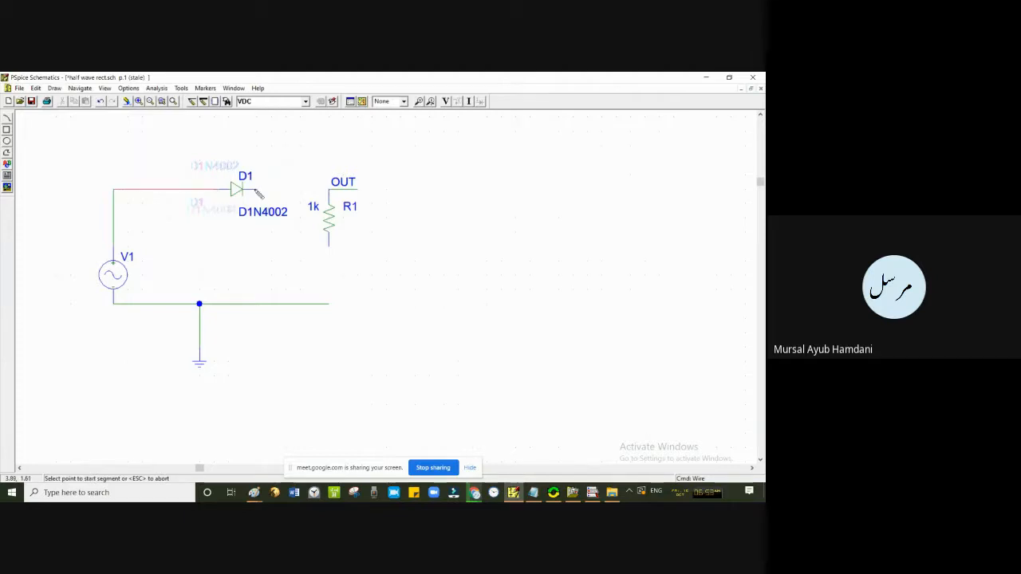
pyautogui.click(255, 190)
pyautogui.click(328, 190)
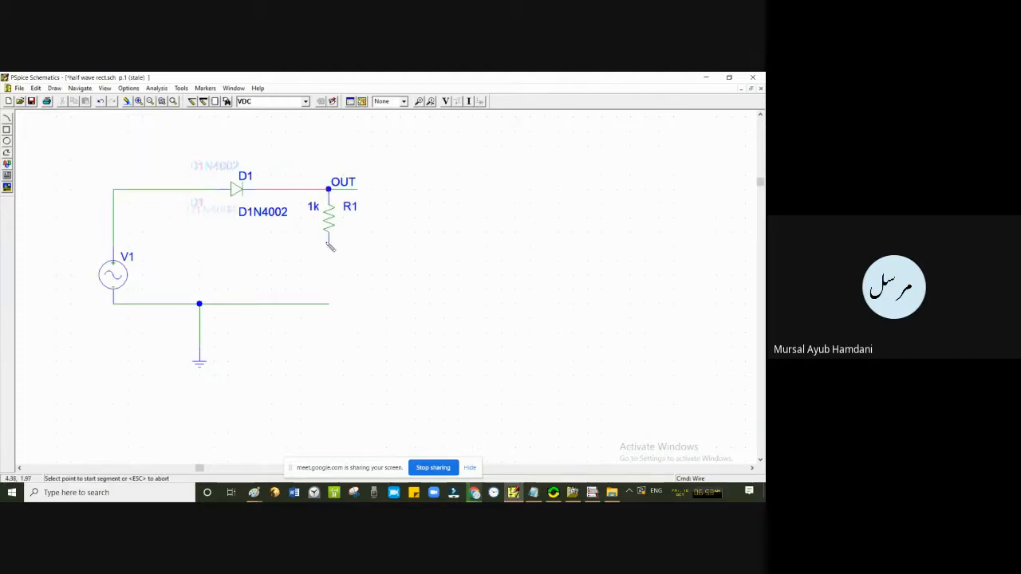
pyautogui.click(329, 243)
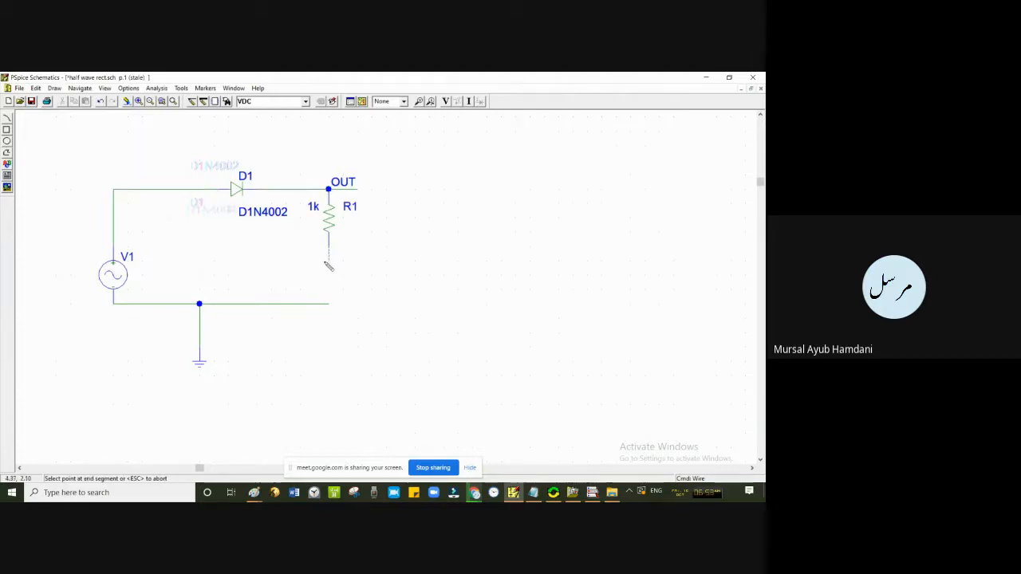
pyautogui.click(329, 303)
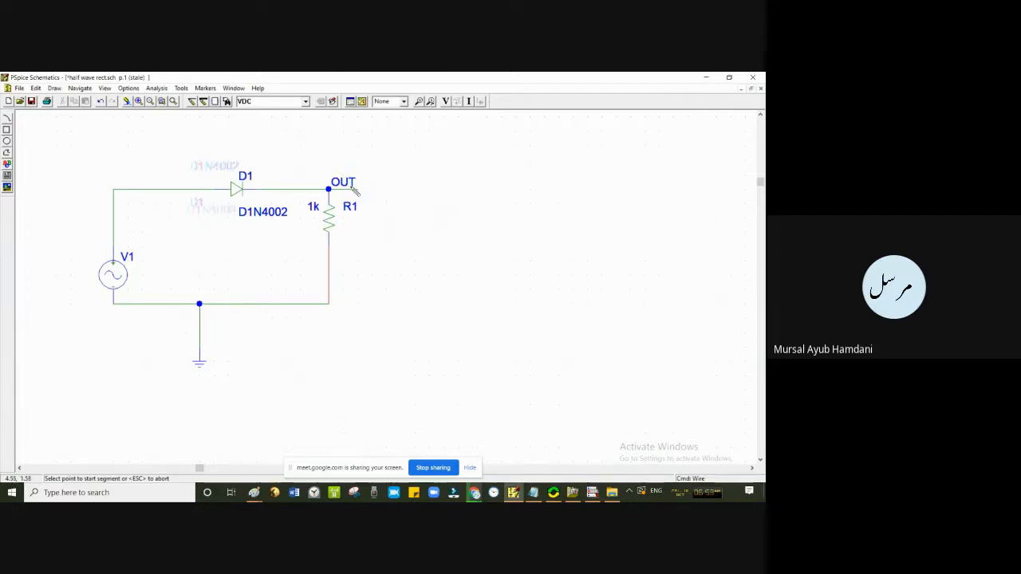
pyautogui.press('Escape')
# - Delete the OUT label and the short wire stub at the junction of D1 and R1
pyautogui.click(351, 183)
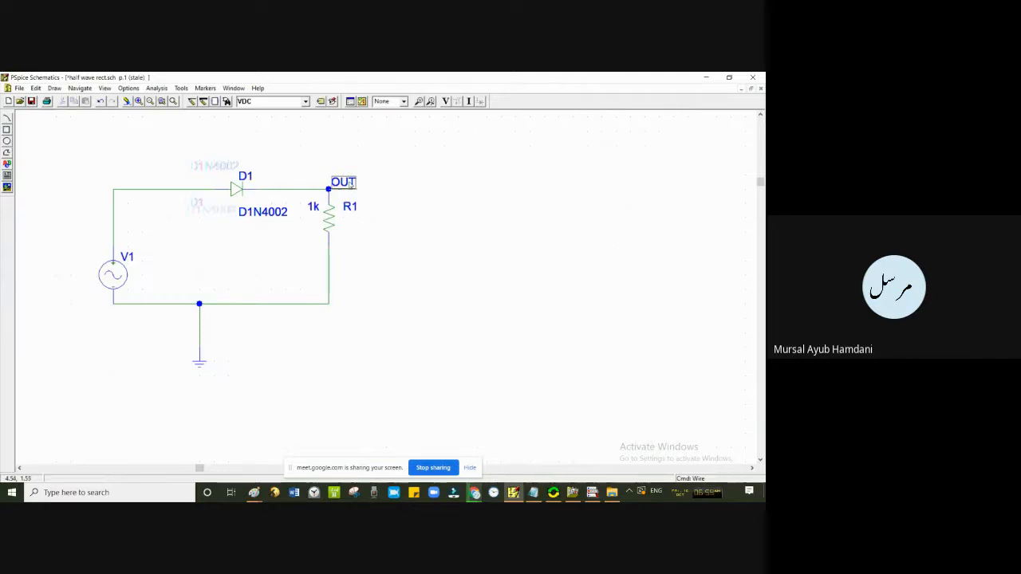
pyautogui.press('Delete')
pyautogui.doubleClick(354, 190)
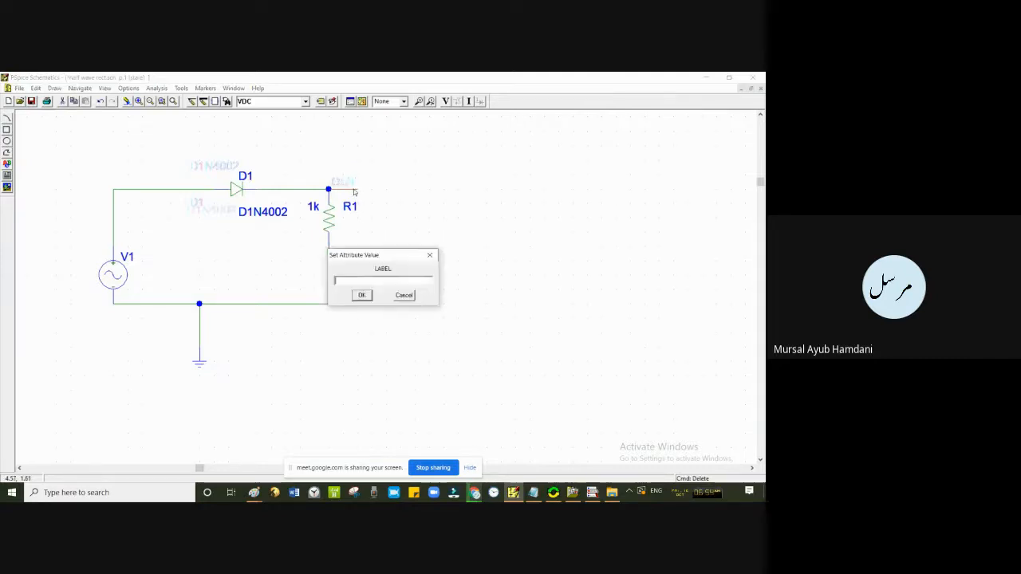
pyautogui.click(429, 255)
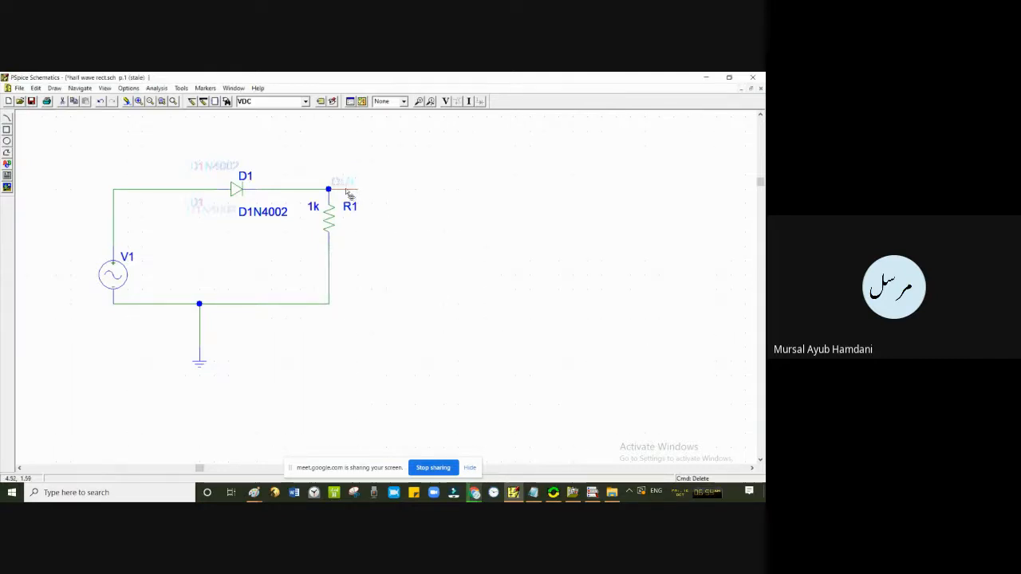
pyautogui.press('Delete')
# - Draw a short horizontal wire stub outward from the junction of D1 and R1 and label it OUT
pyautogui.click(192, 102)
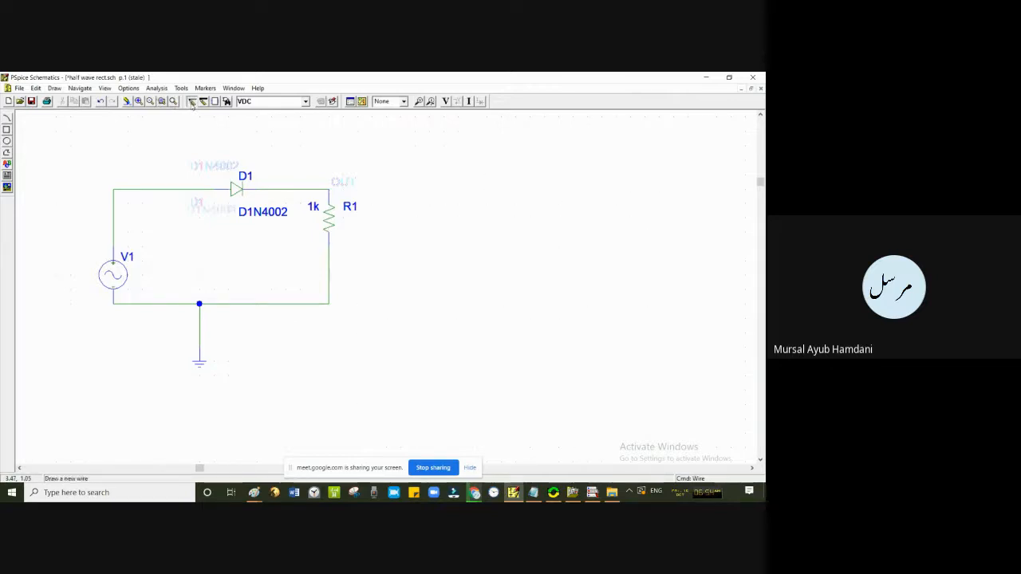
pyautogui.click(329, 190)
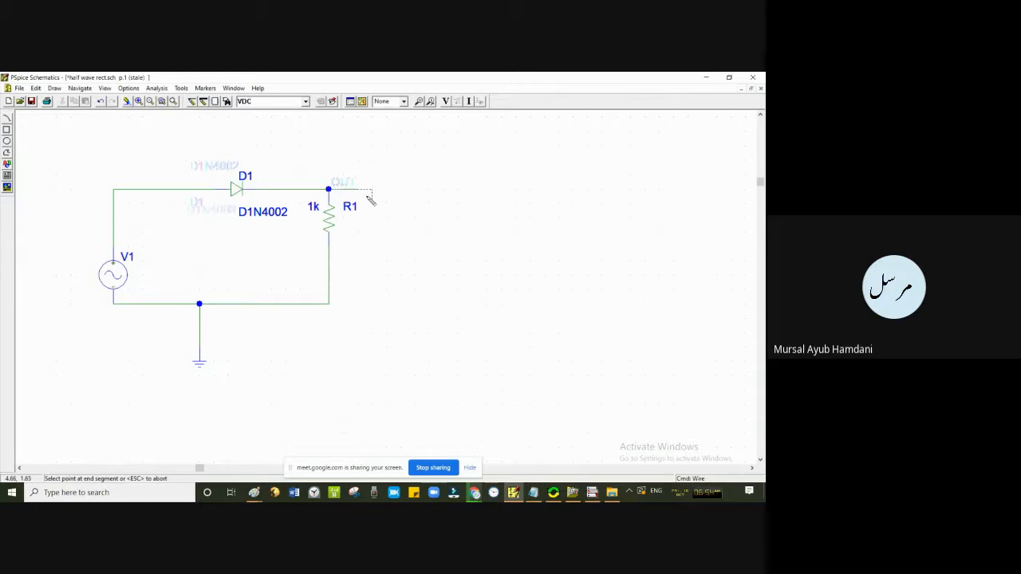
pyautogui.rightClick(366, 197)
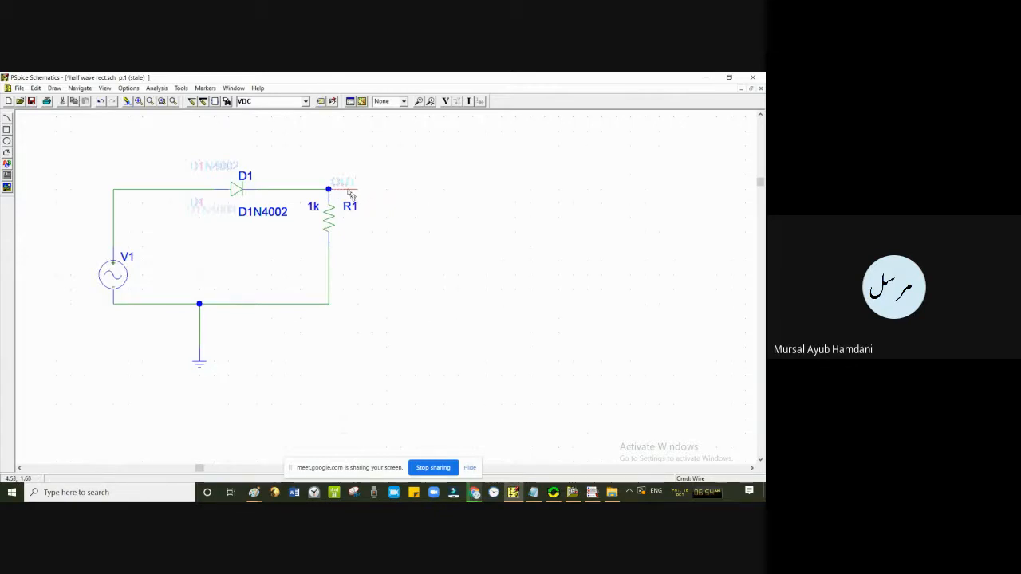
pyautogui.doubleClick(349, 195)
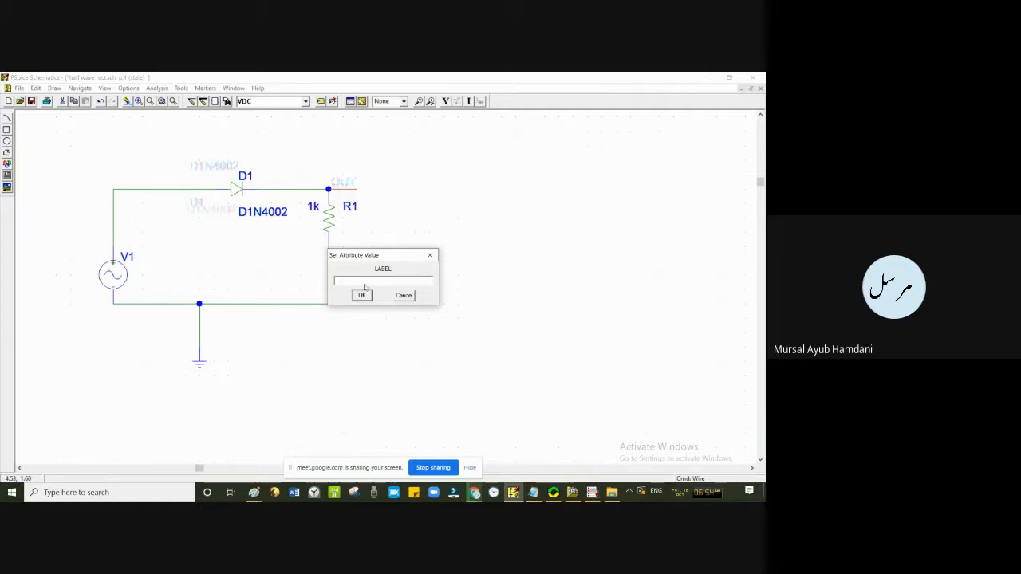
pyautogui.write('OUT')
pyautogui.press('Return')
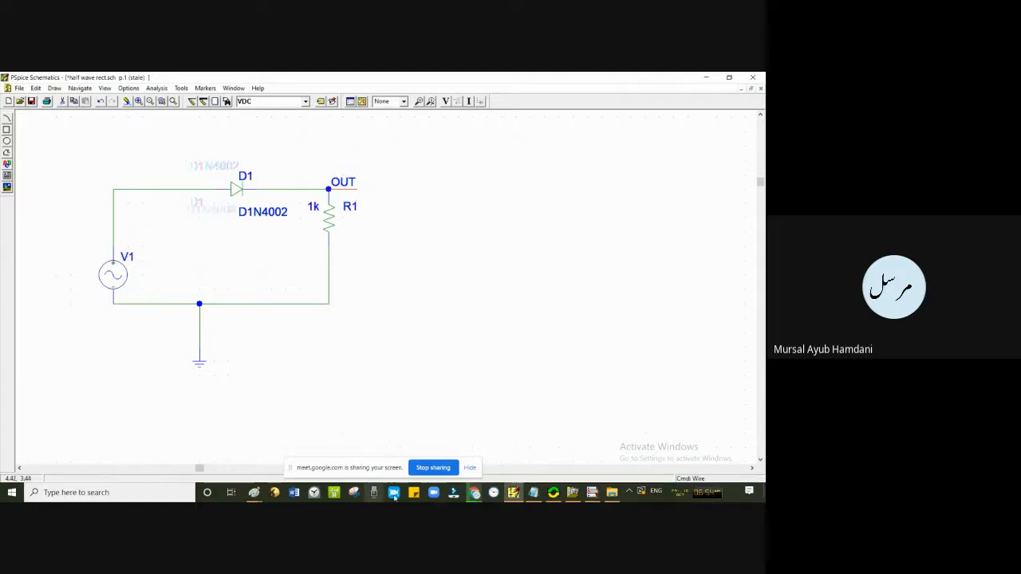
# - Switch to the 1.png reference diagram in Paint and compare its half-wave rectifier circuit and waveforms with the schematic
pyautogui.click(254, 492)
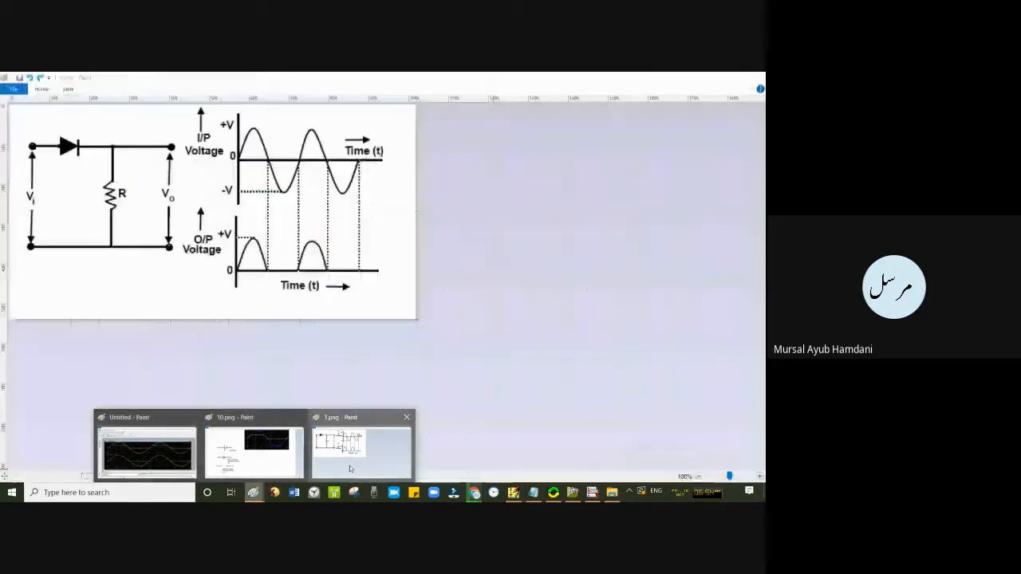
pyautogui.click(349, 469)
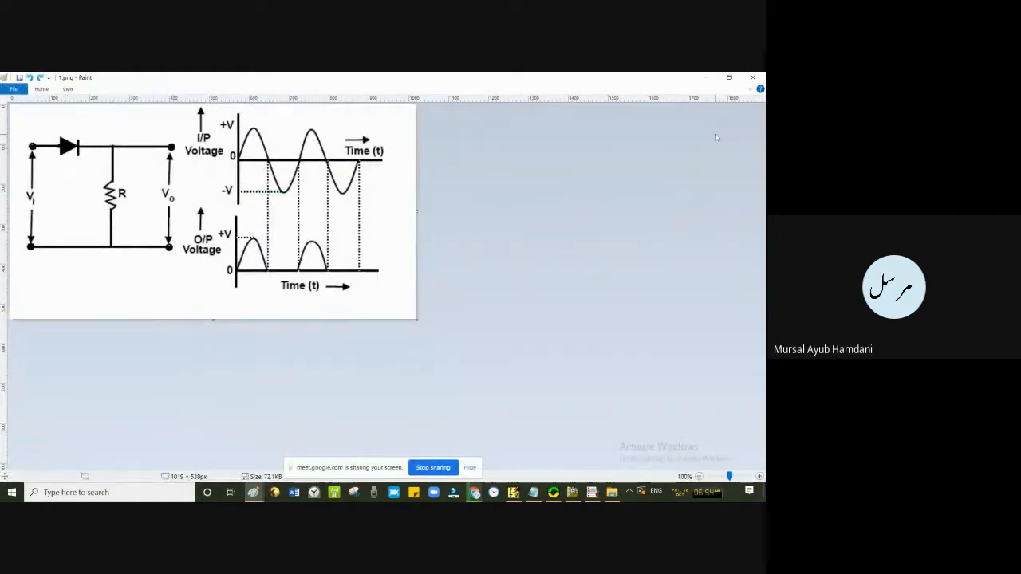
pyautogui.click(729, 78)
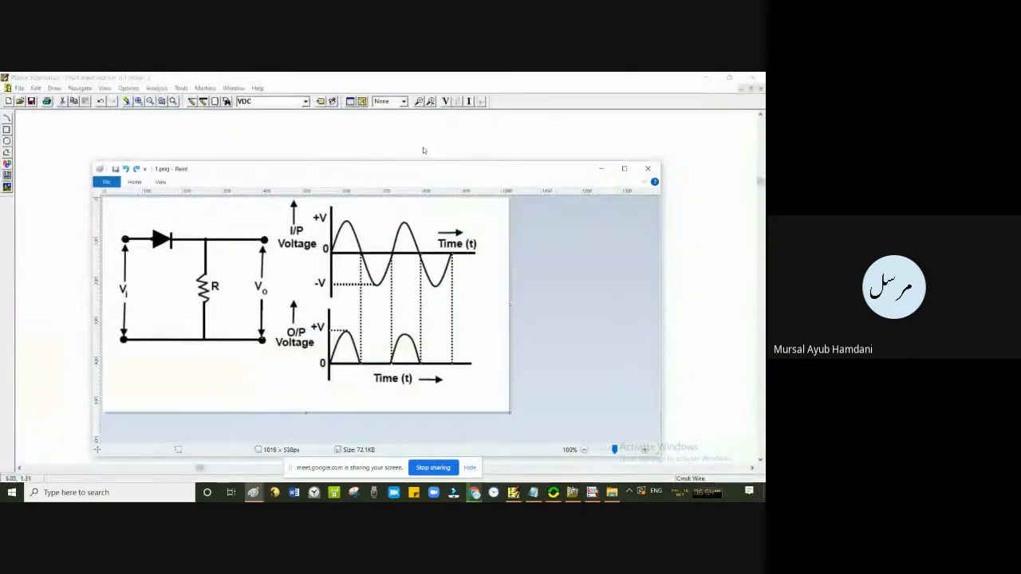
pyautogui.moveTo(364, 171); pyautogui.dragTo(671, 110)
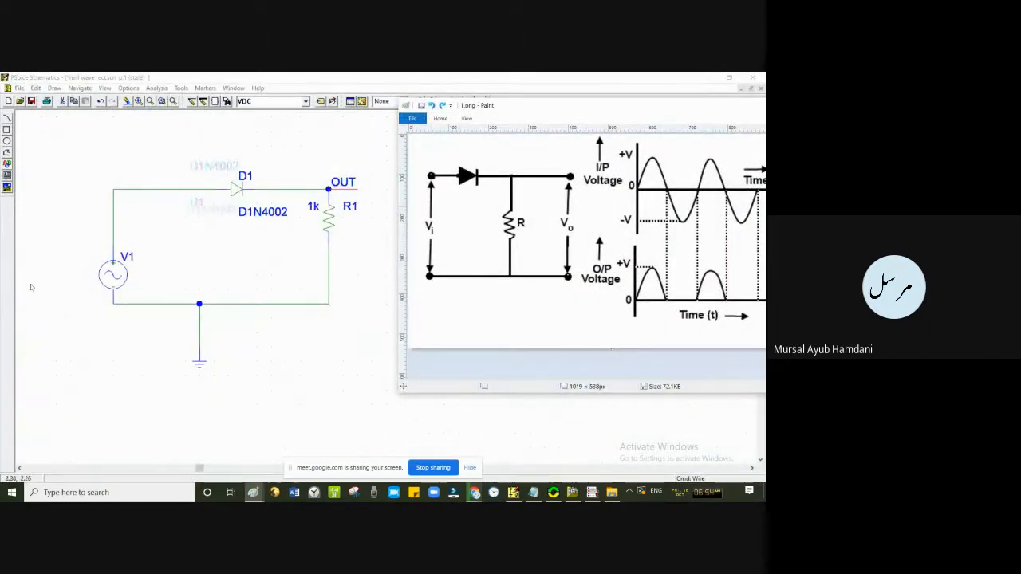
pyautogui.moveTo(614, 108); pyautogui.dragTo(301, 86)
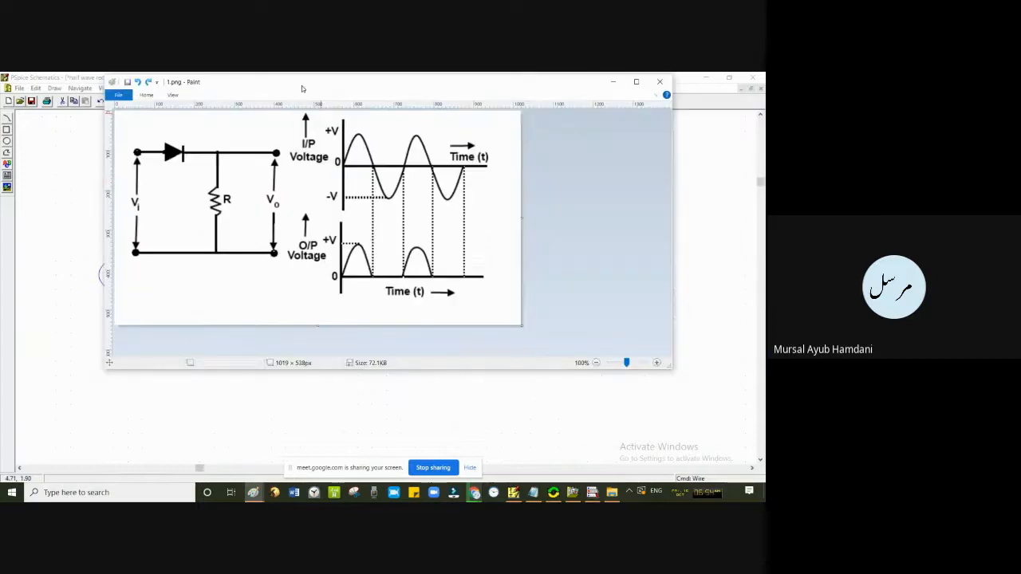
pyautogui.click(612, 86)
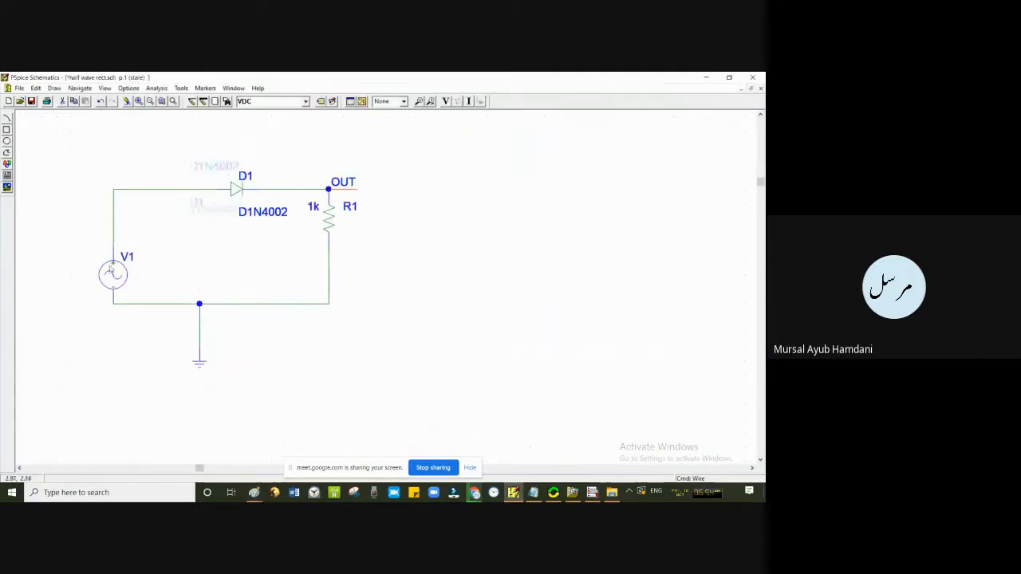
# - Review the offset, amplitude and frequency attributes of sine source V1
pyautogui.doubleClick(118, 273)
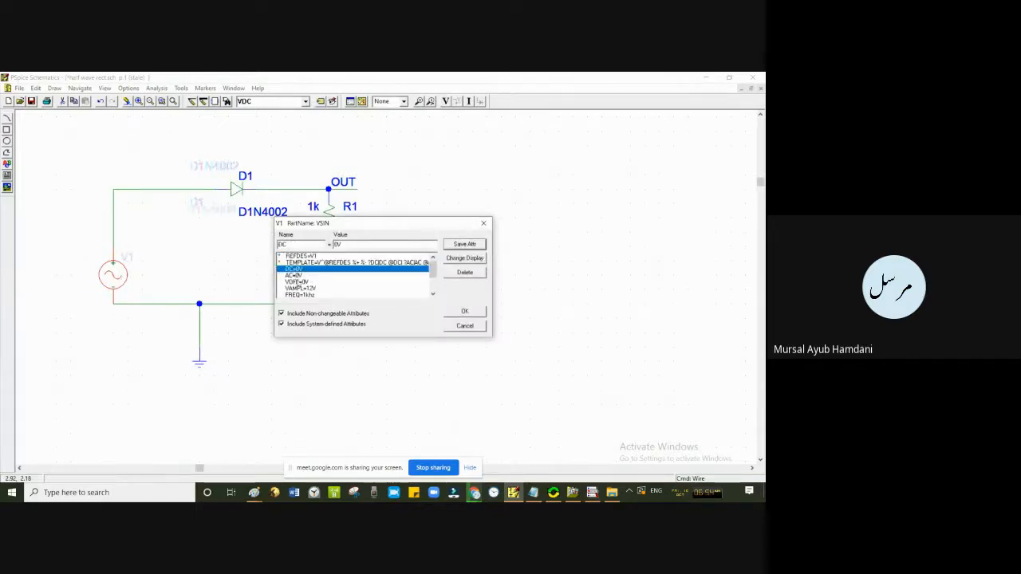
pyautogui.click(295, 275)
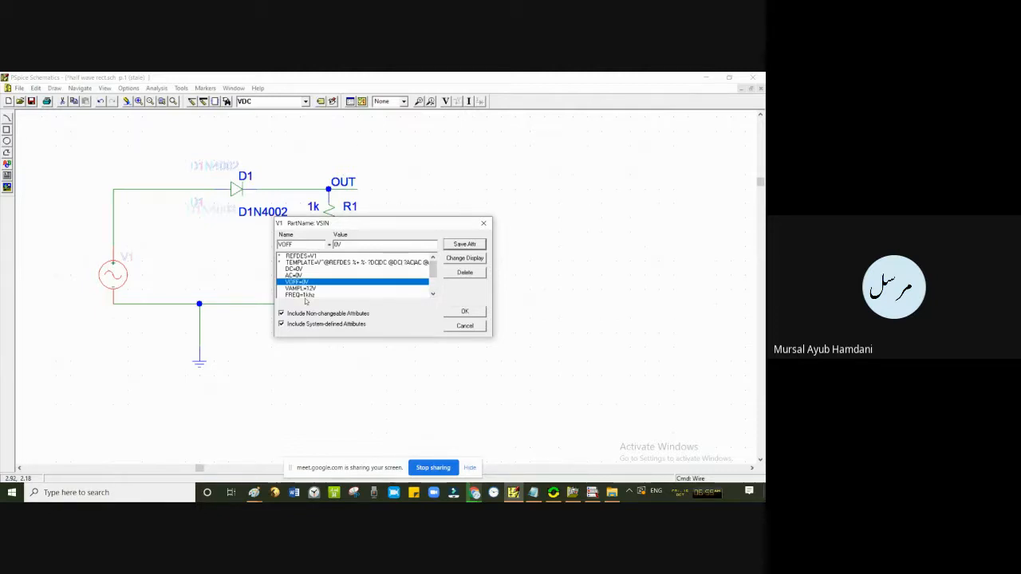
pyautogui.click(464, 311)
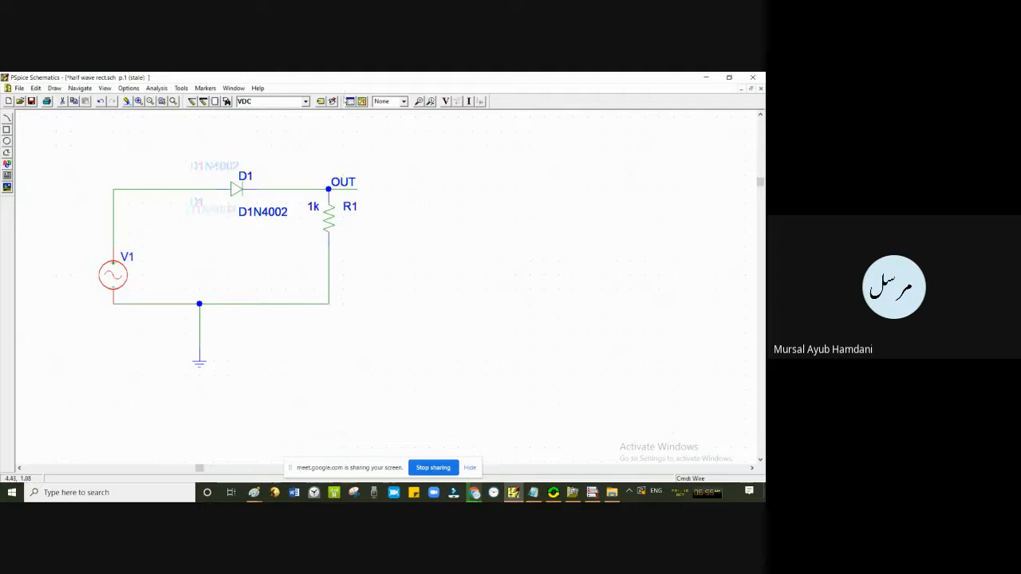
# - Review the enabled analyses and the transient analysis print step and final time
pyautogui.click(350, 102)
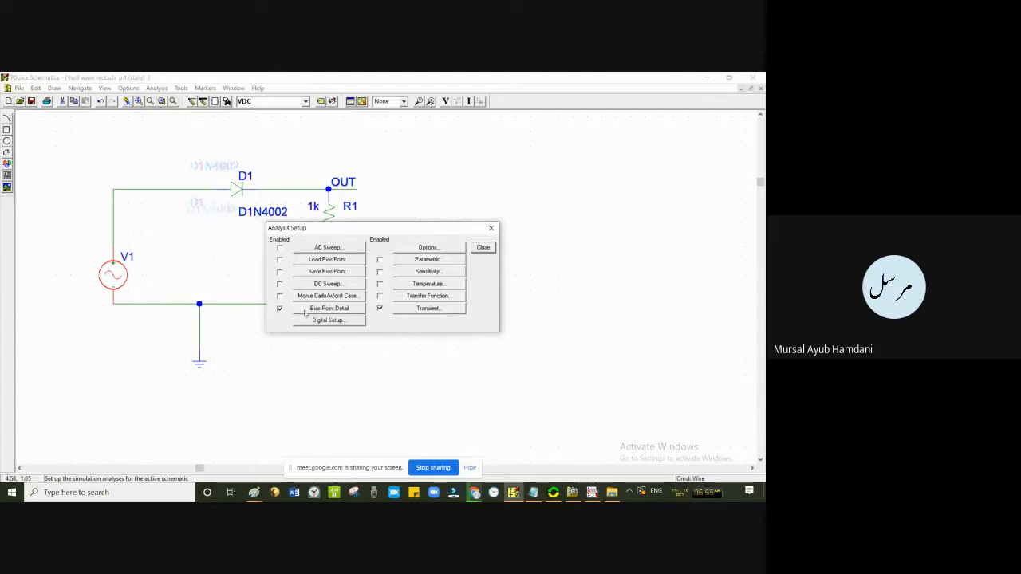
pyautogui.click(428, 308)
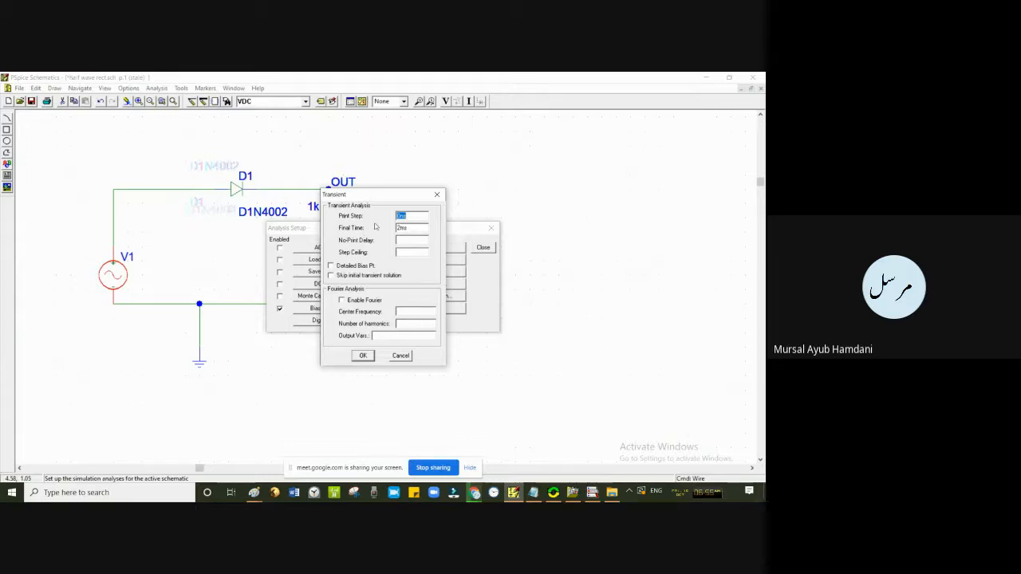
pyautogui.click(363, 355)
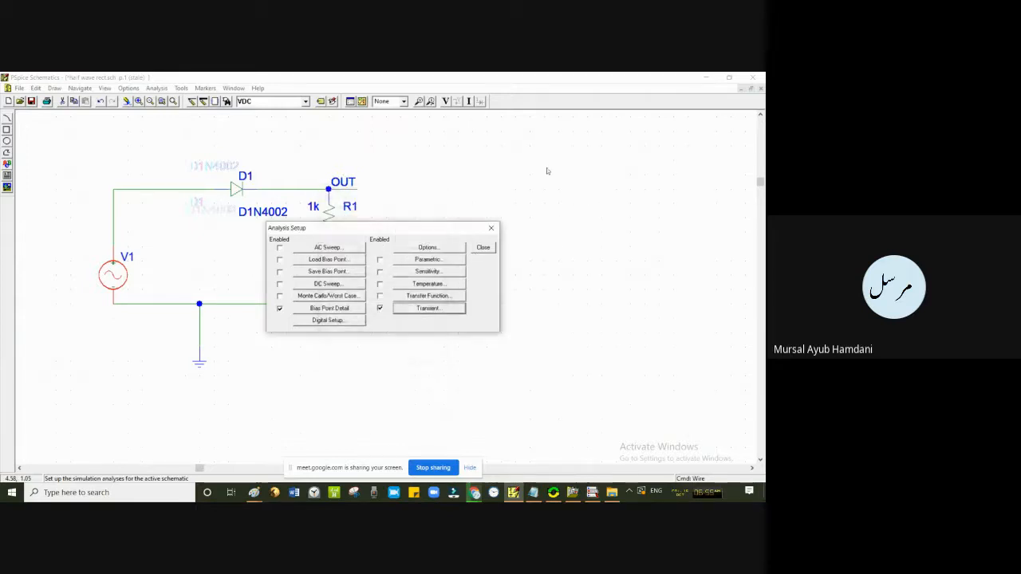
pyautogui.click(483, 248)
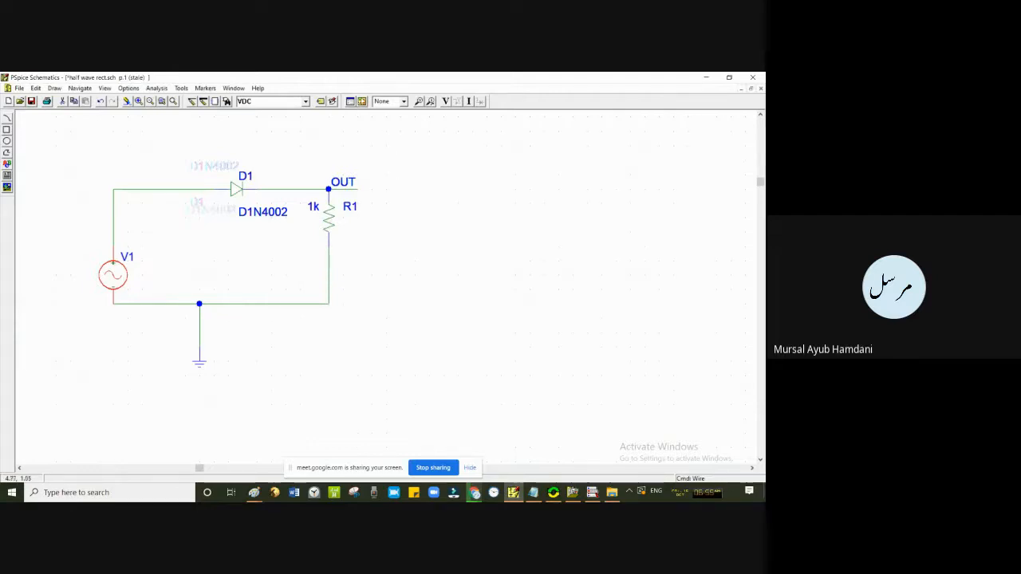
# - Simulate the rectifier circuit and plot the input voltage trace V(V1:+)
pyautogui.click(362, 102)
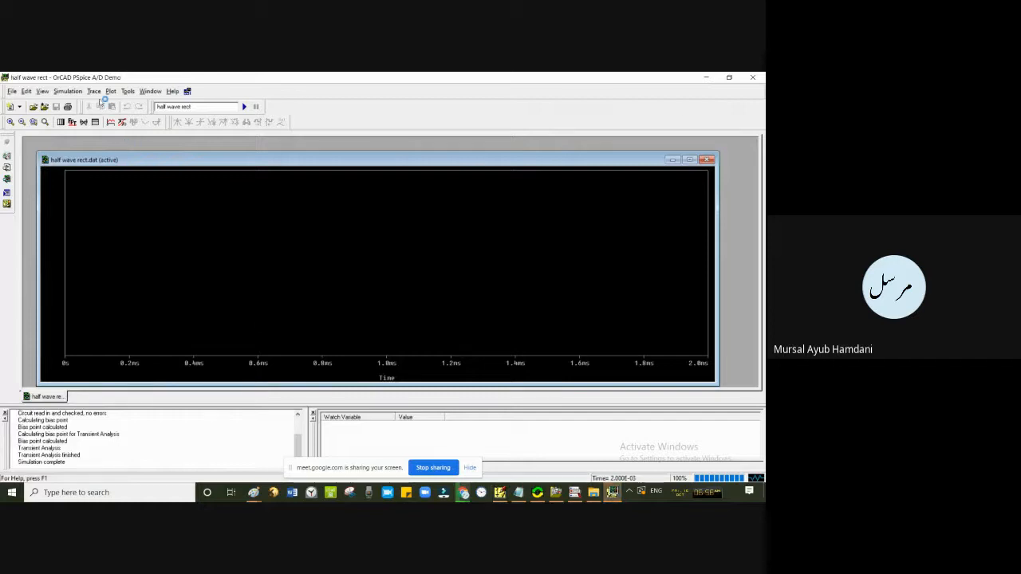
pyautogui.click(96, 92)
pyautogui.click(110, 102)
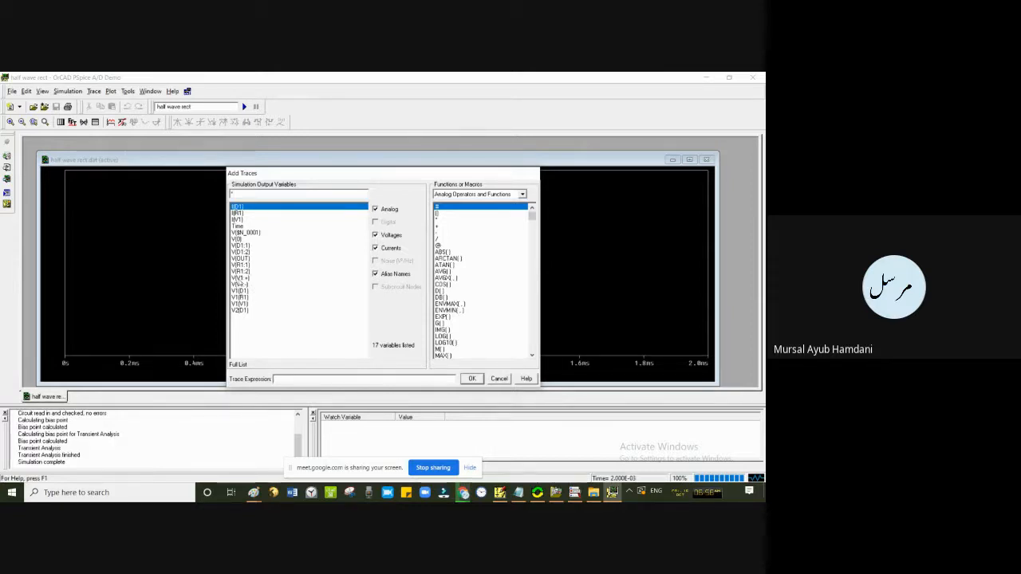
pyautogui.click(239, 278)
pyautogui.click(471, 378)
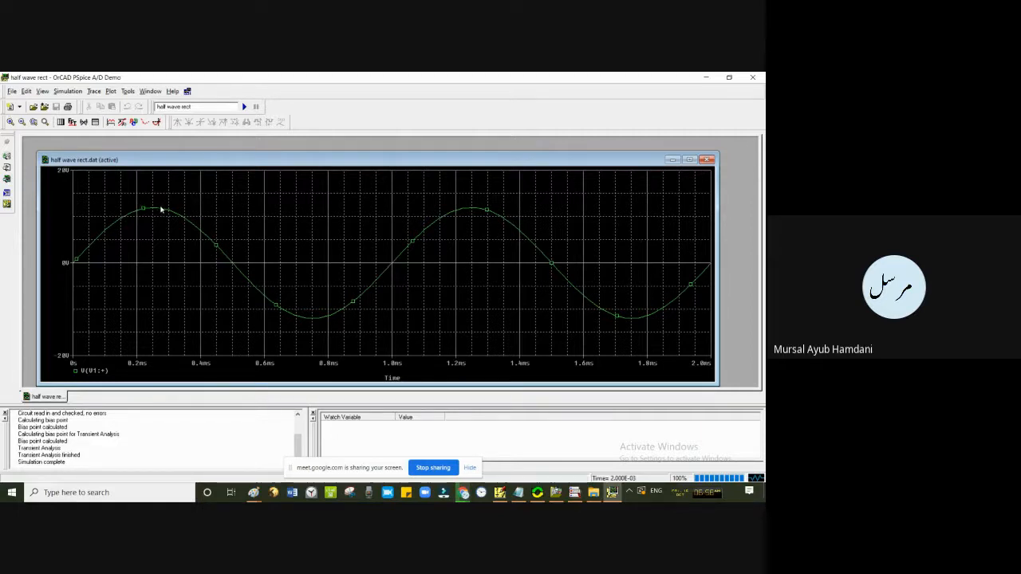
# - Format the V(V1:+) trace with a short-dashed pattern and a thick line width
pyautogui.click(162, 210)
pyautogui.rightClick(163, 210)
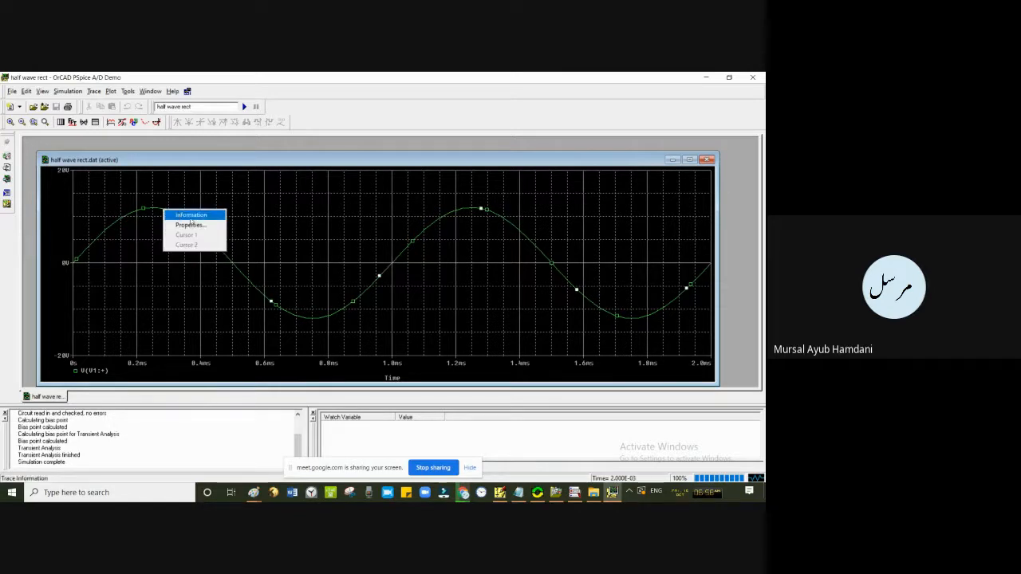
pyautogui.click(185, 224)
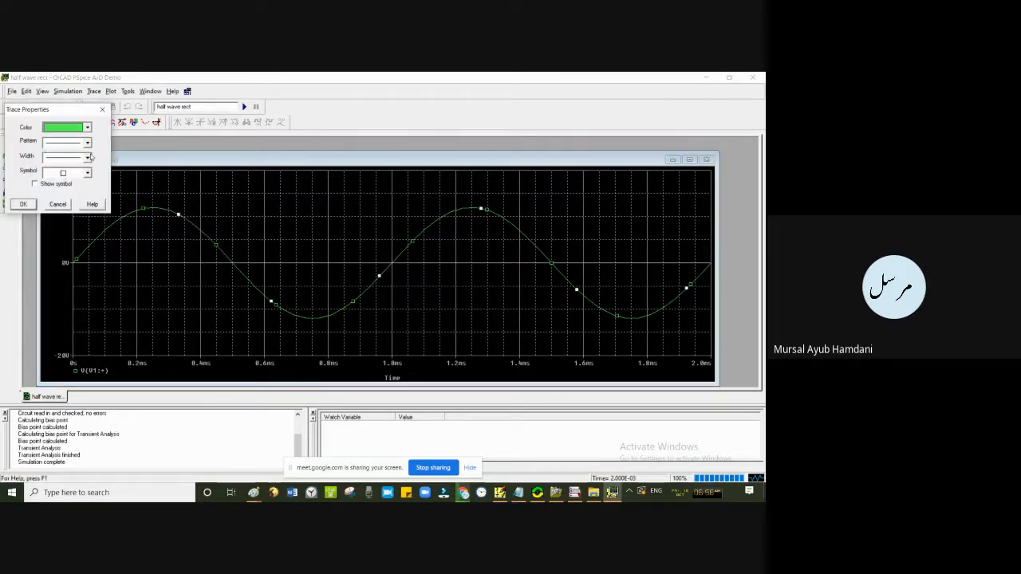
pyautogui.click(88, 143)
pyautogui.click(83, 174)
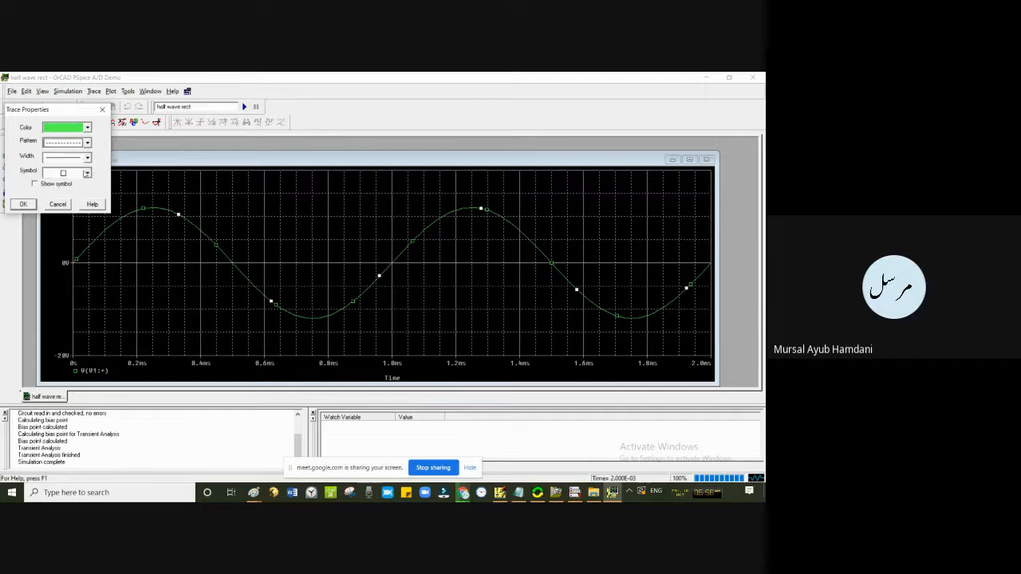
pyautogui.click(87, 158)
pyautogui.click(76, 208)
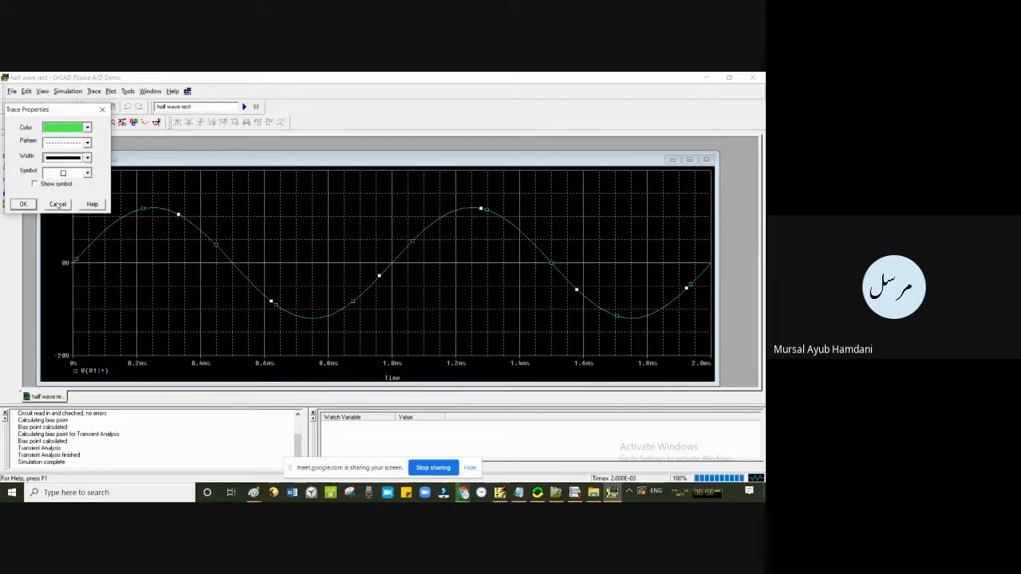
pyautogui.click(23, 204)
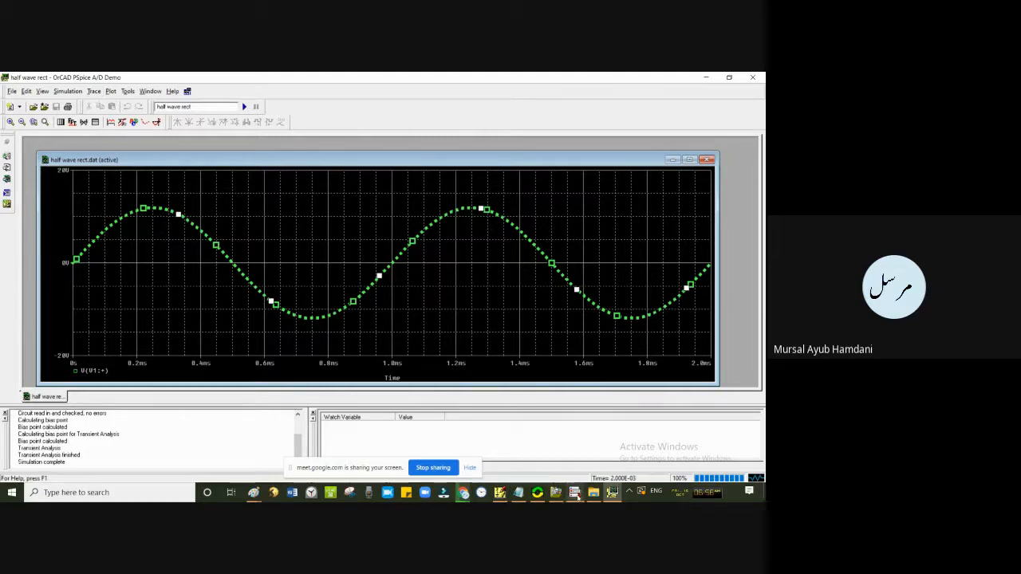
# - Check the OUT node in the schematic and add the output voltage trace V(OUT) to the plot
pyautogui.click(501, 494)
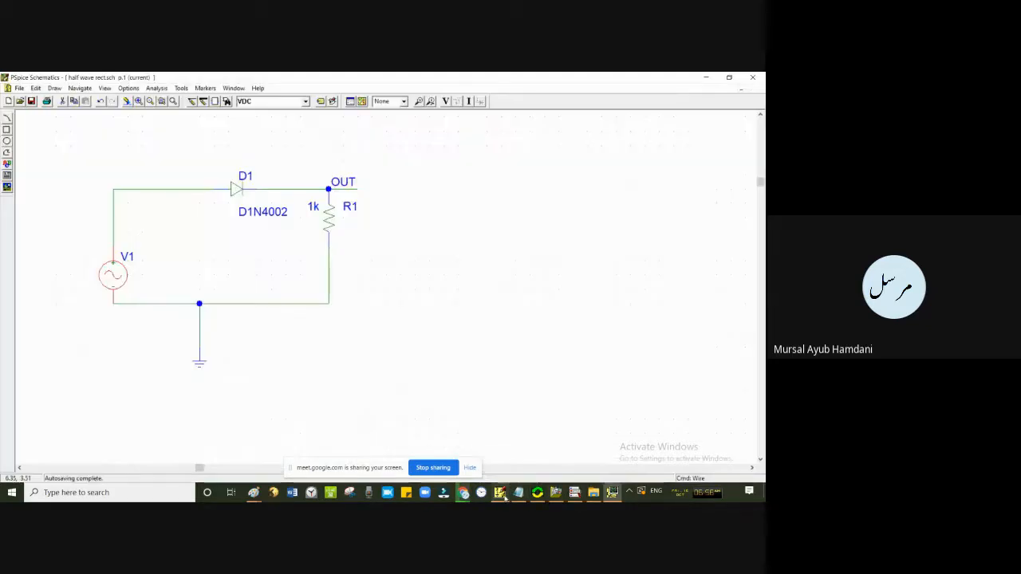
pyautogui.click(704, 78)
pyautogui.click(94, 91)
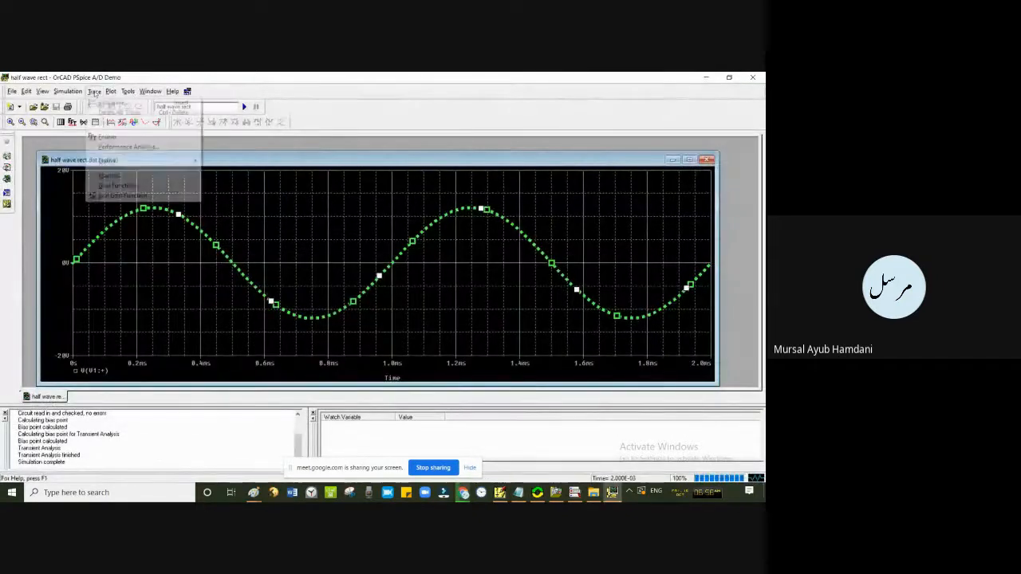
pyautogui.click(109, 104)
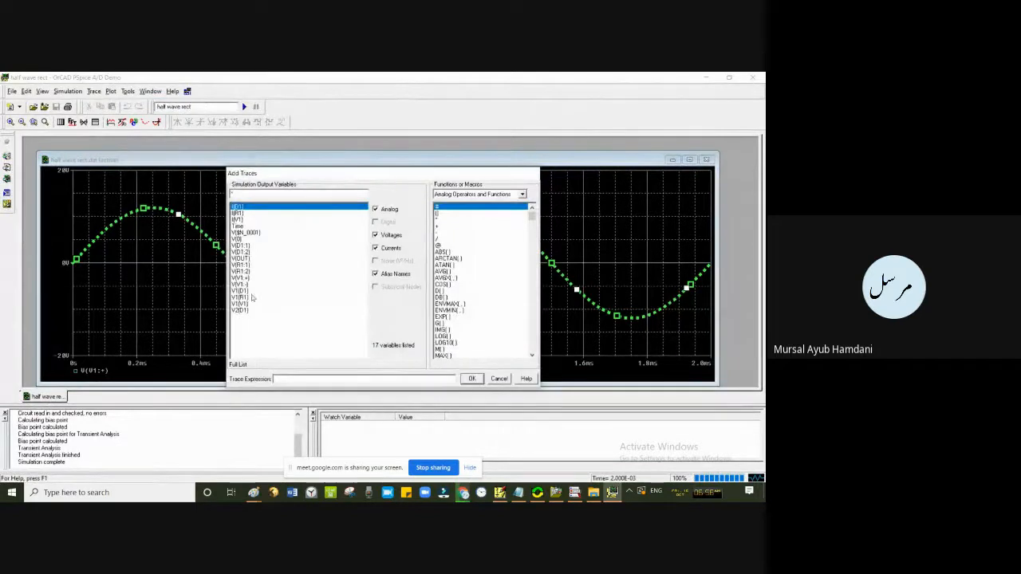
pyautogui.click(253, 258)
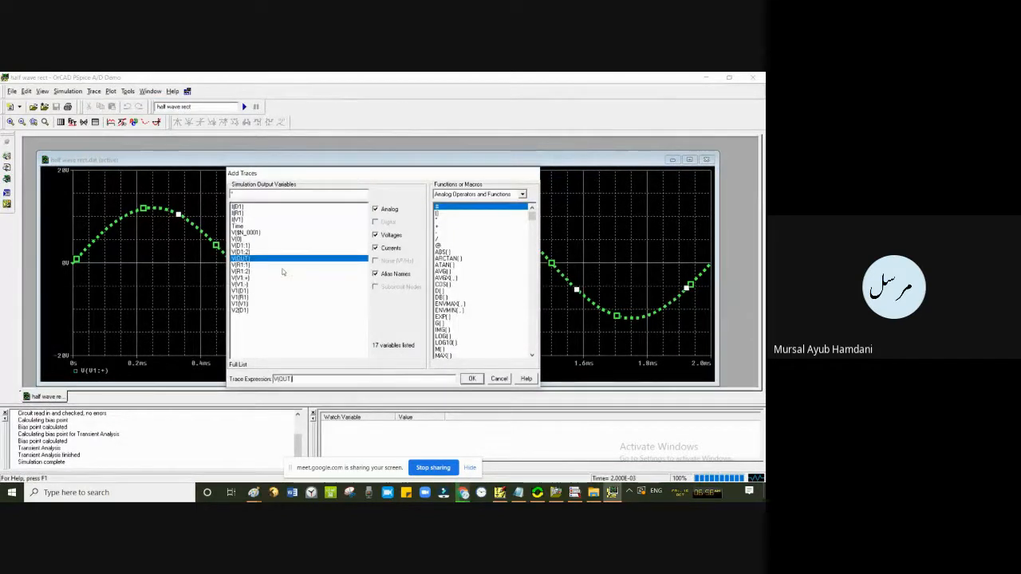
pyautogui.click(472, 379)
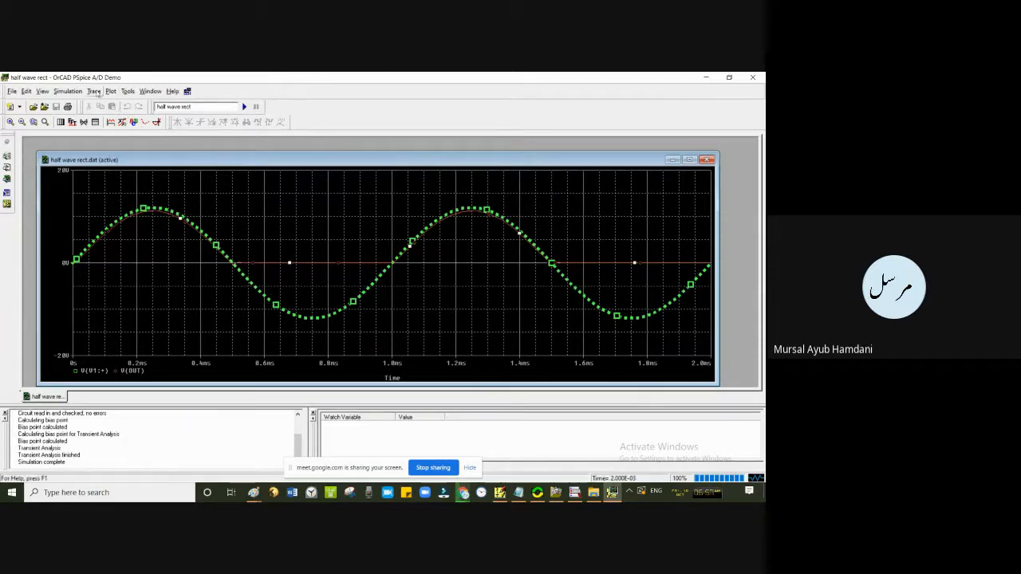
# - Format the V(OUT) trace with a thick line width and a long-dashed pattern
pyautogui.rightClick(296, 264)
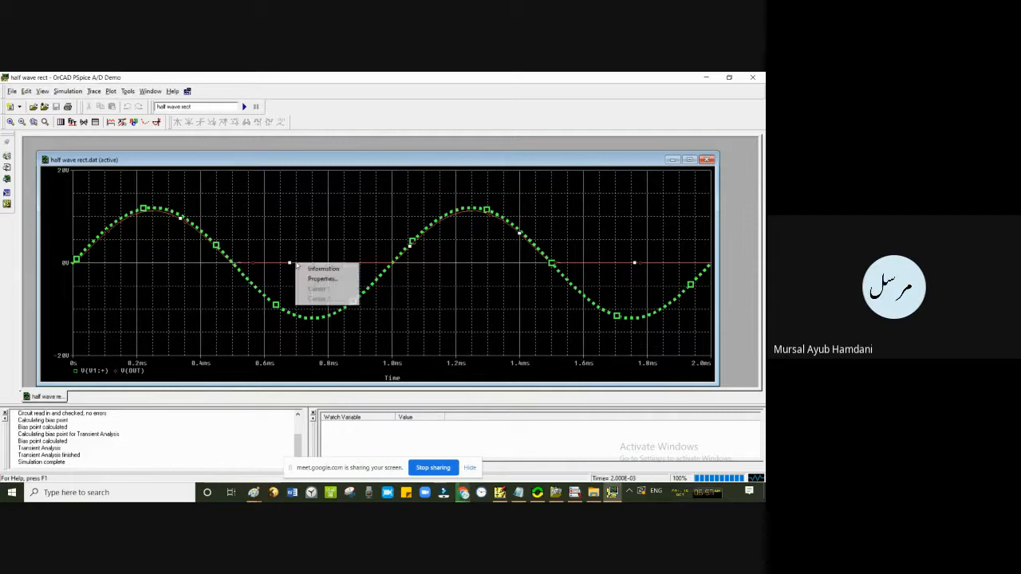
pyautogui.click(317, 279)
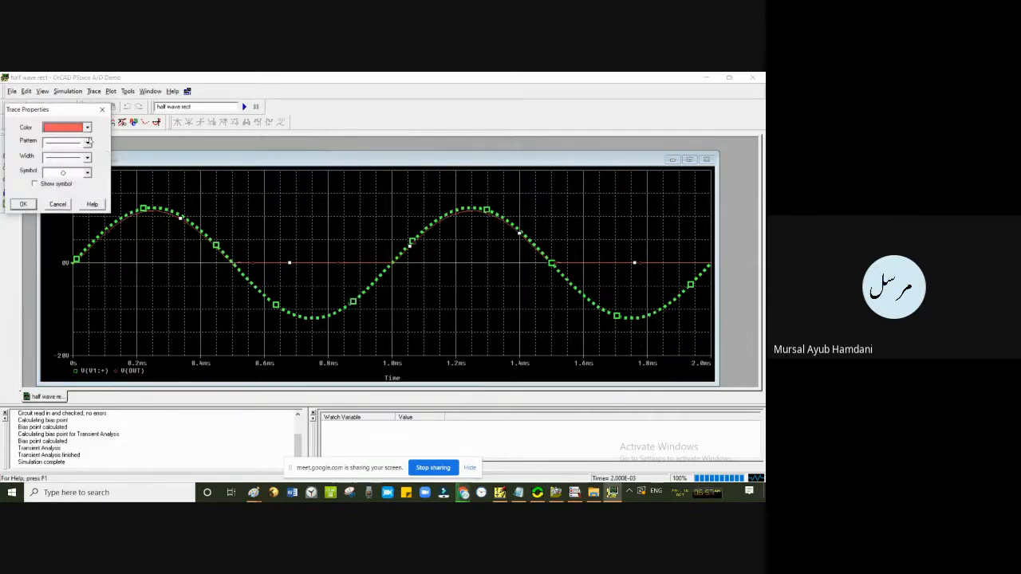
pyautogui.click(87, 157)
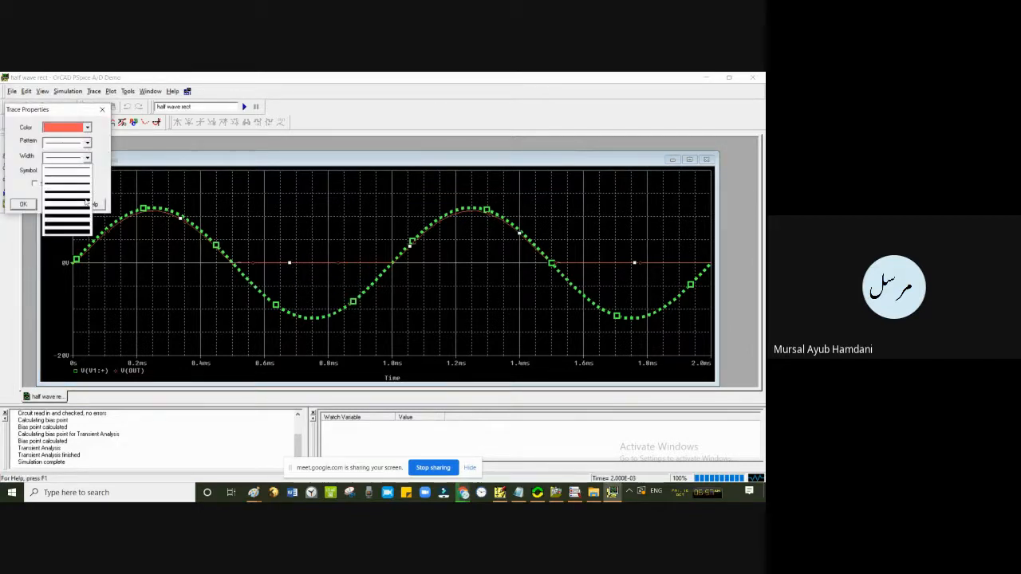
pyautogui.click(86, 202)
pyautogui.click(87, 142)
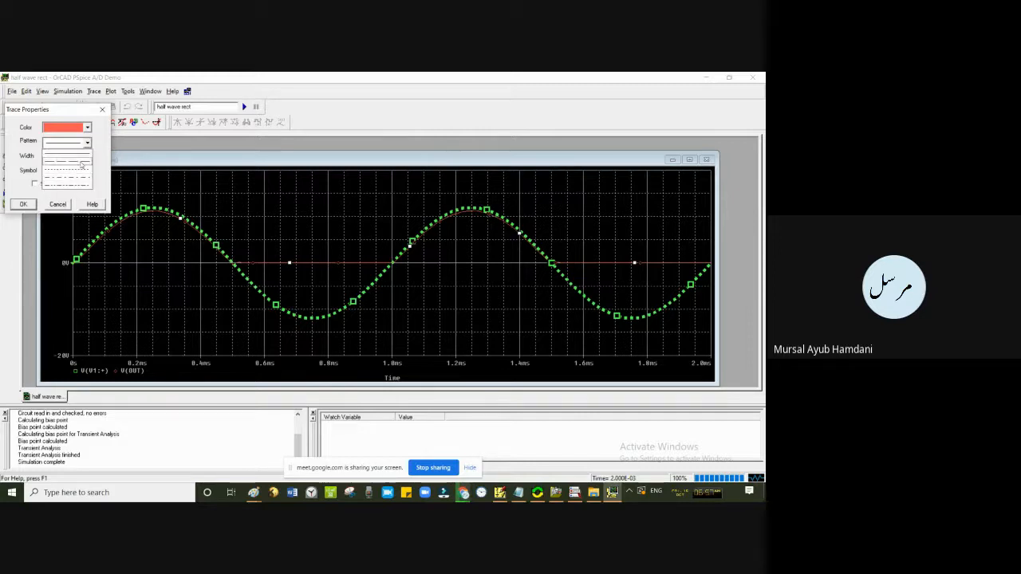
pyautogui.click(83, 164)
pyautogui.click(24, 205)
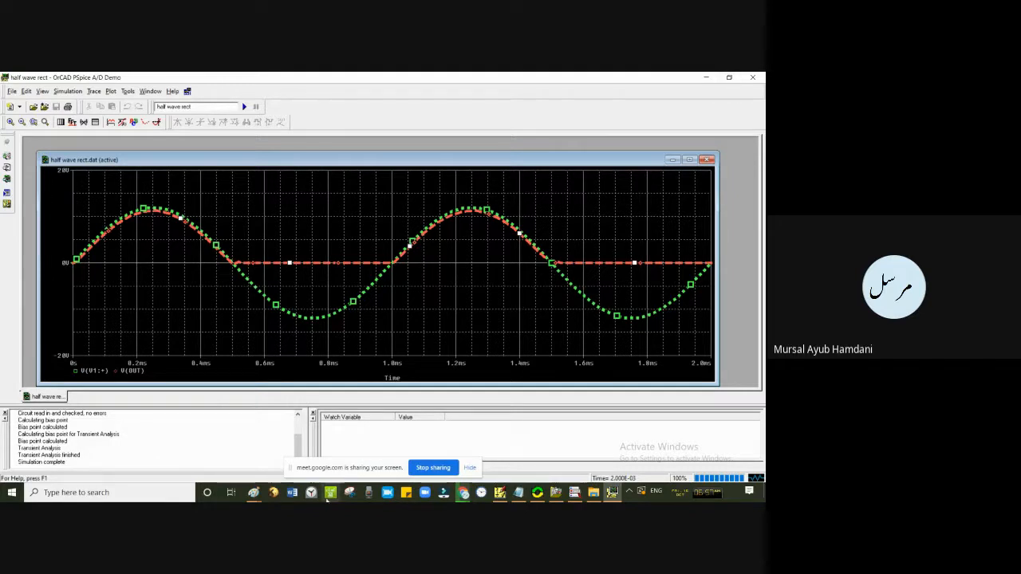
# - Switch to Paint to compare the plot with the reference waveforms in 1.png, and close the image without saving
pyautogui.click(253, 492)
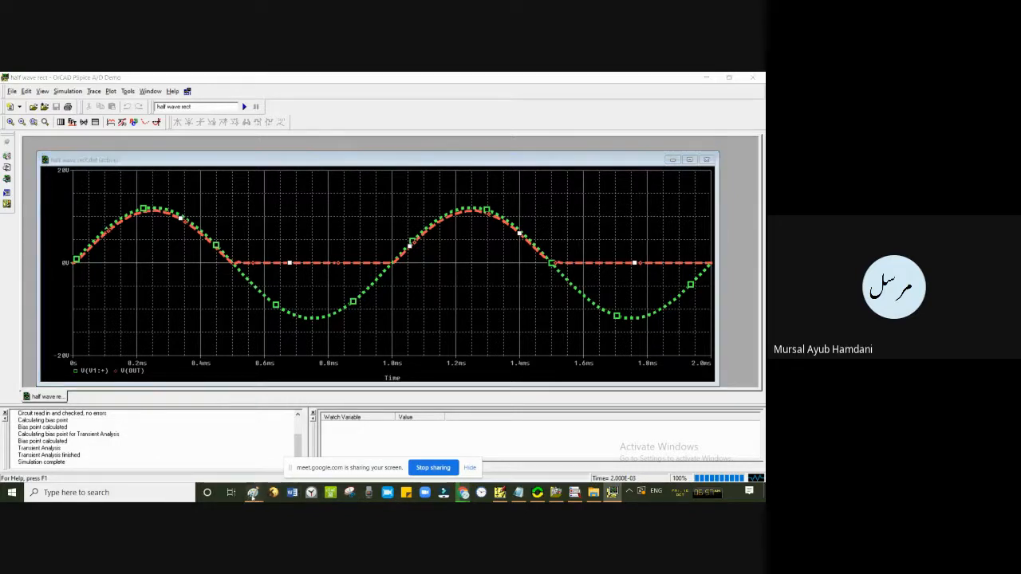
pyautogui.click(339, 468)
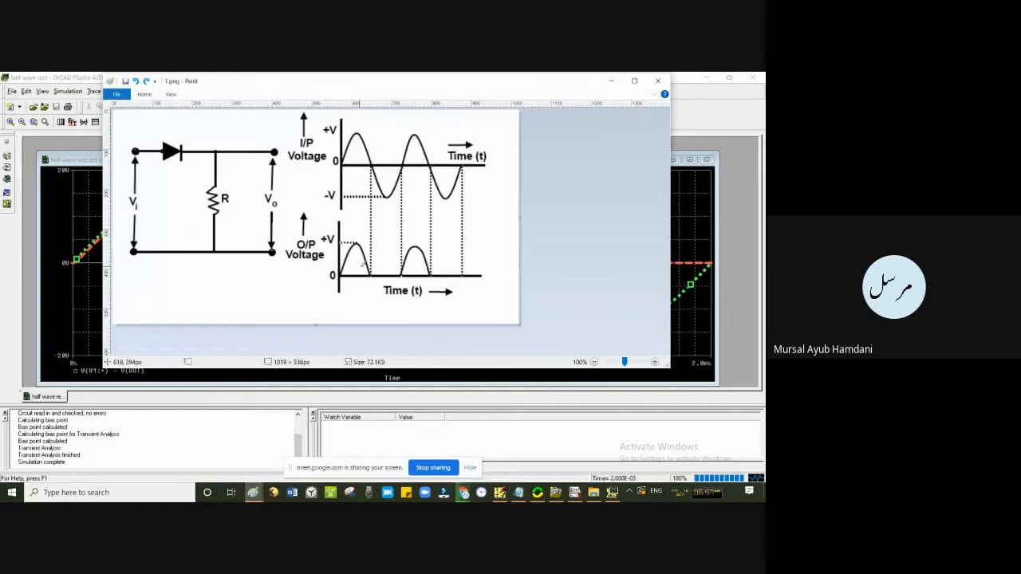
pyautogui.moveTo(363, 85)
pyautogui.mouseDown()
pyautogui.moveTo(574, 120)
pyautogui.moveTo(340, 80)
pyautogui.mouseUp()
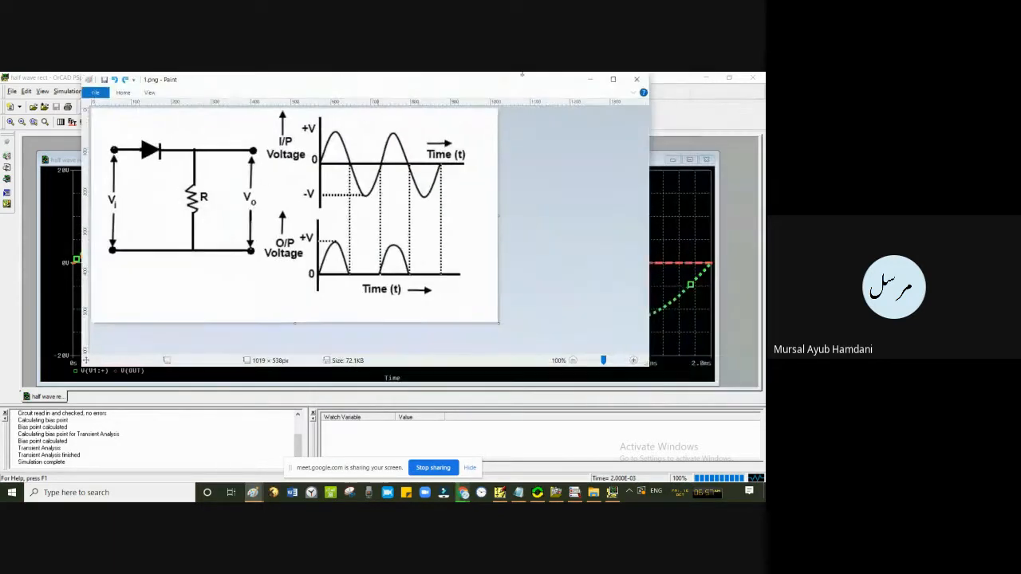
pyautogui.click(639, 82)
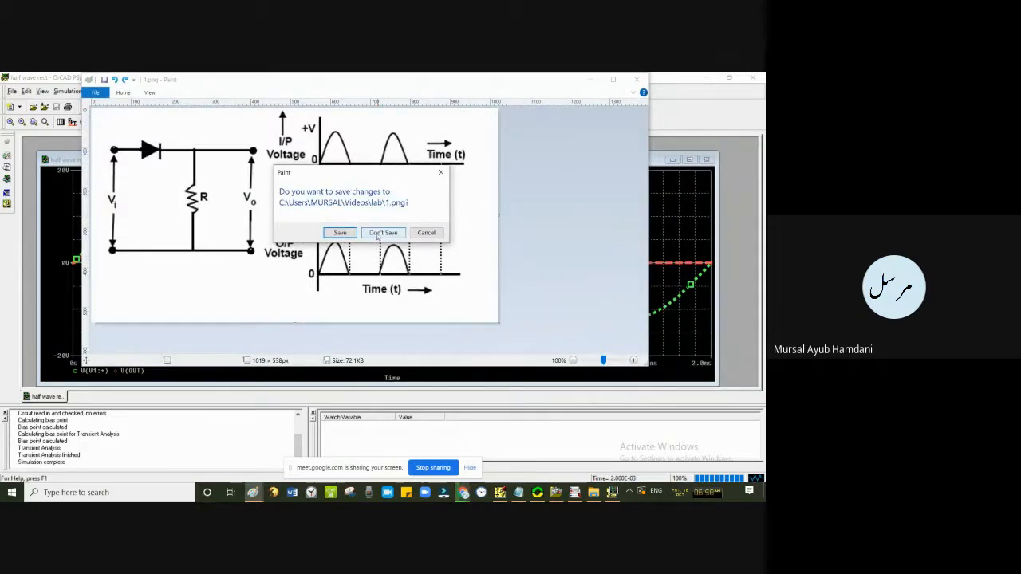
pyautogui.click(377, 233)
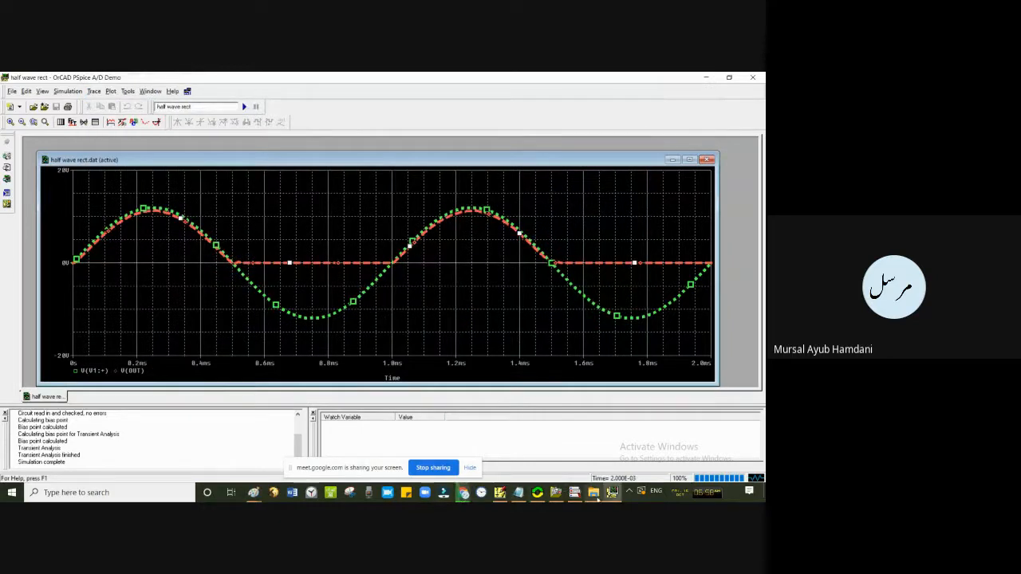
# - Open the positive clipper reference image 3.png from the lab folder in Paint and maximize its window
pyautogui.click(593, 492)
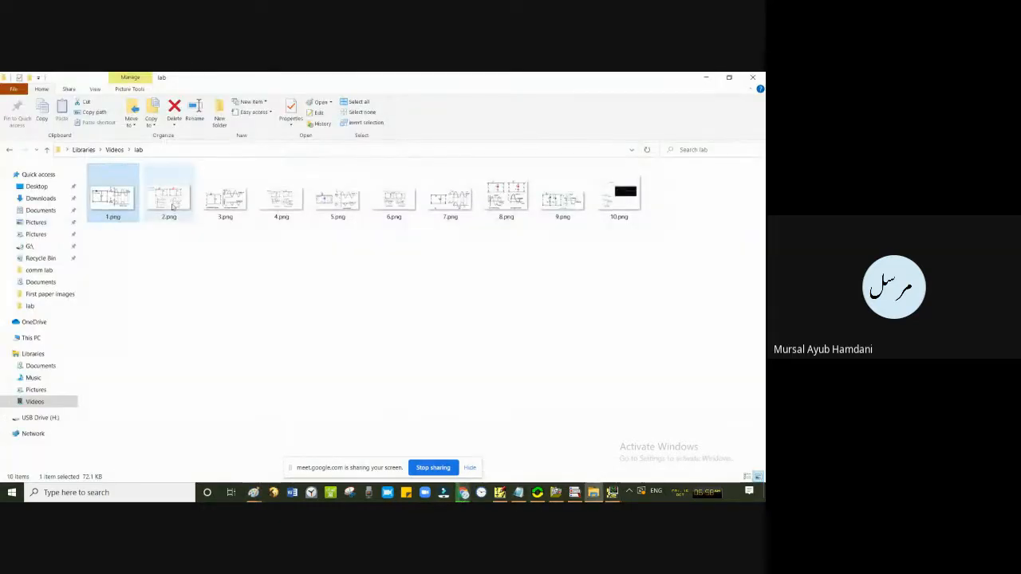
pyautogui.click(220, 206)
pyautogui.doubleClick(220, 206)
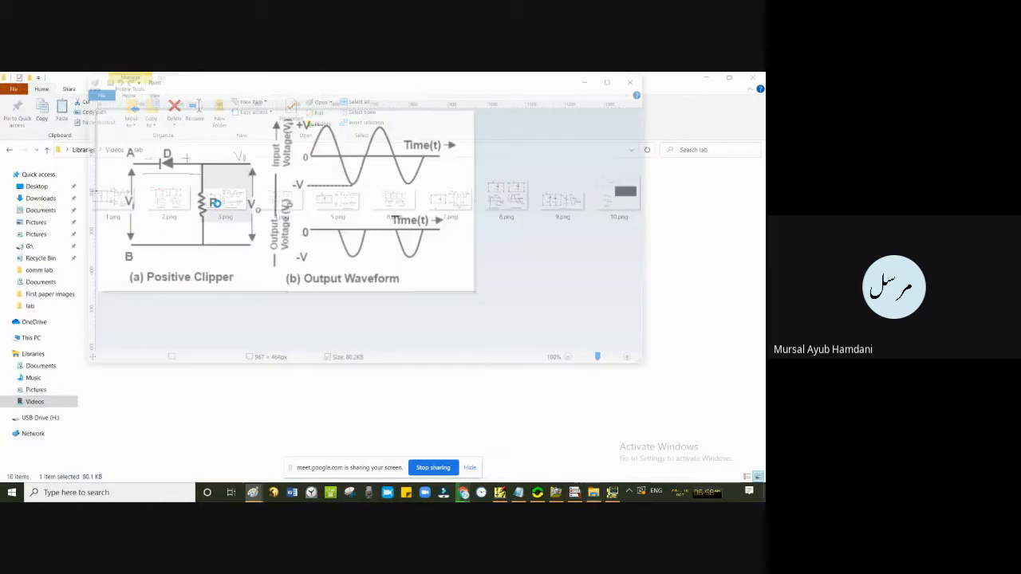
pyautogui.click(613, 81)
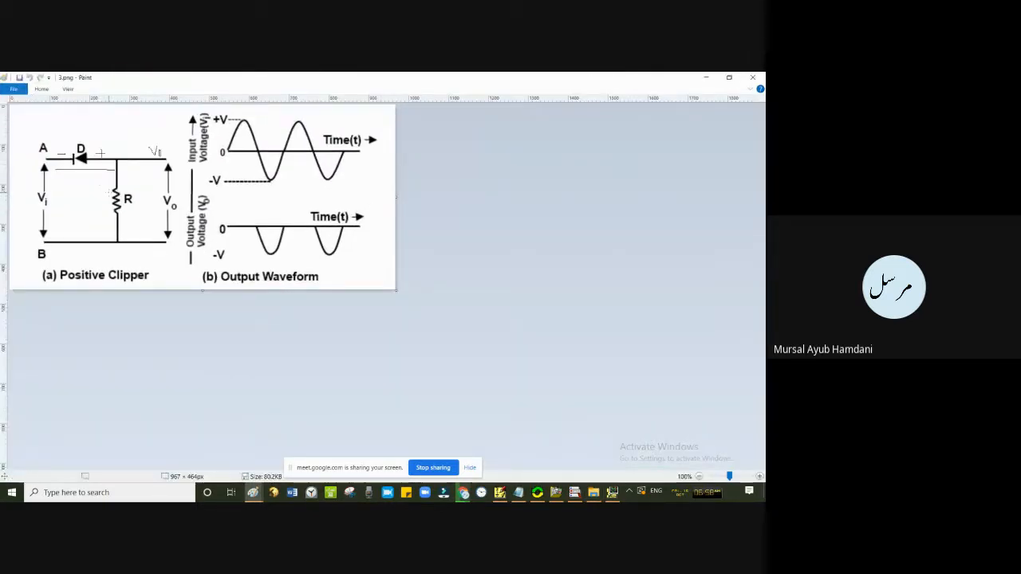
# - Erase the handwritten marks and the thin line around the diode in the clipper circuit, and select the Pencil tool
pyautogui.click(42, 88)
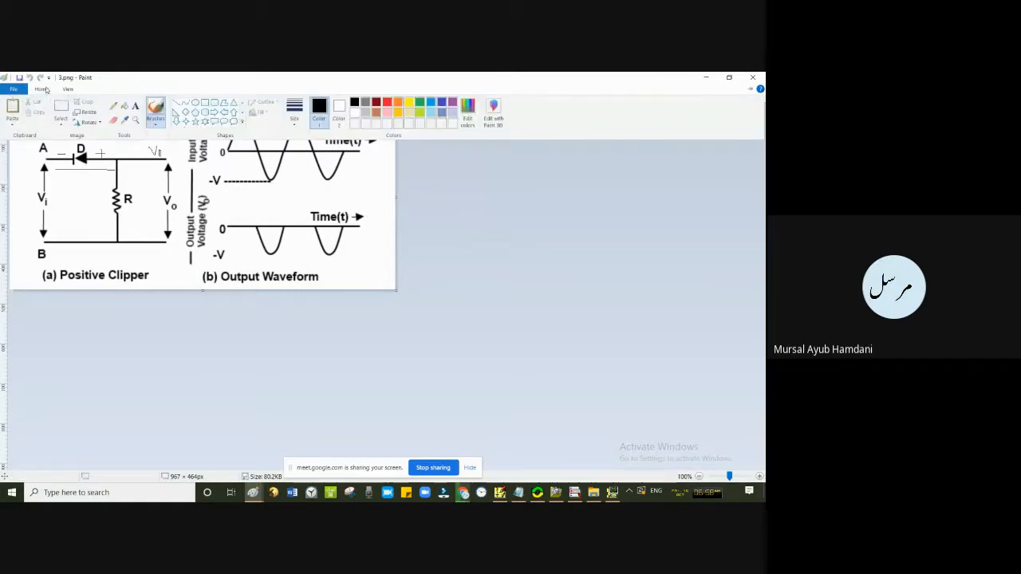
pyautogui.click(114, 119)
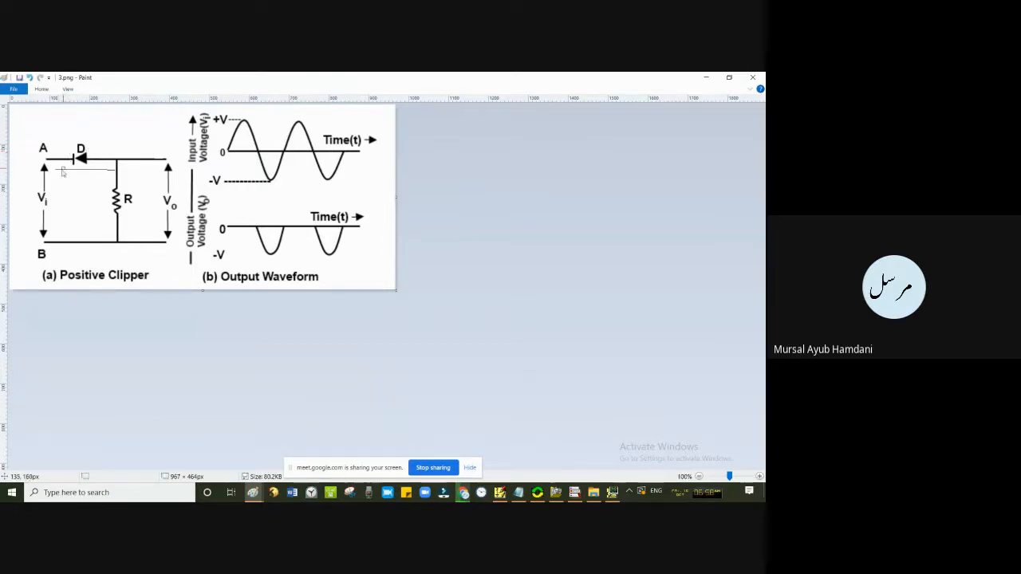
pyautogui.moveTo(56, 174); pyautogui.dragTo(102, 172)
pyautogui.click(41, 88)
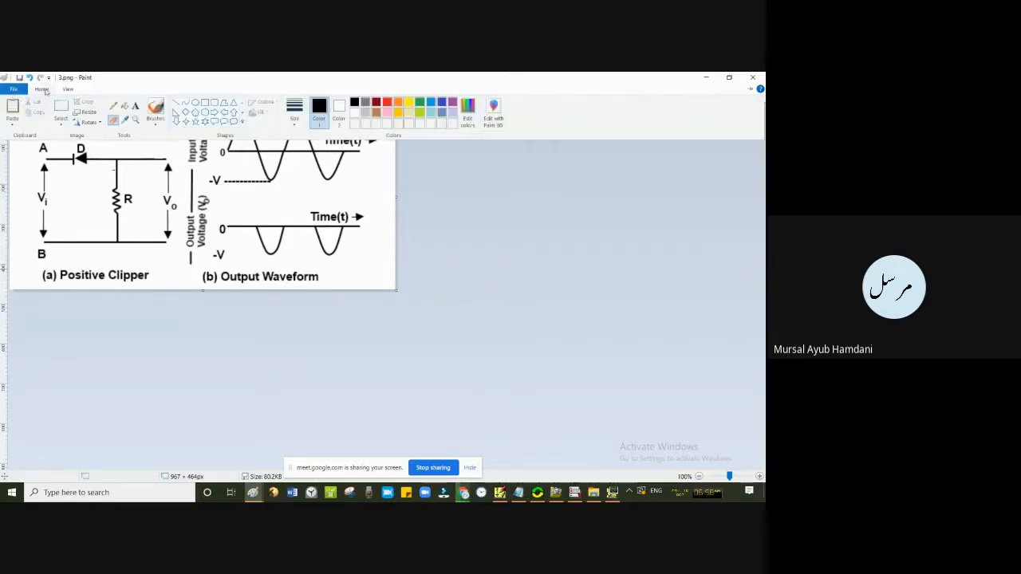
pyautogui.click(112, 107)
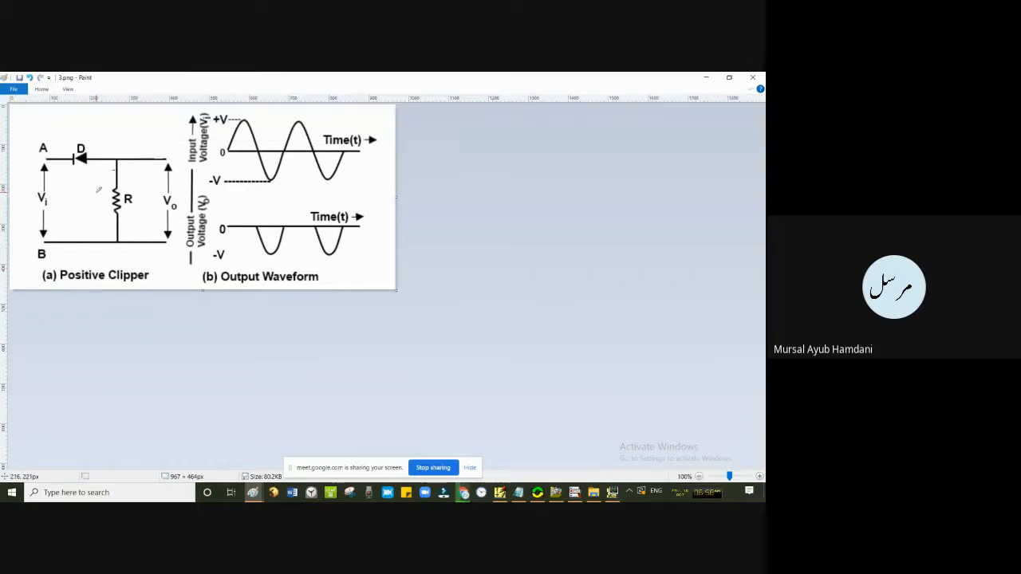
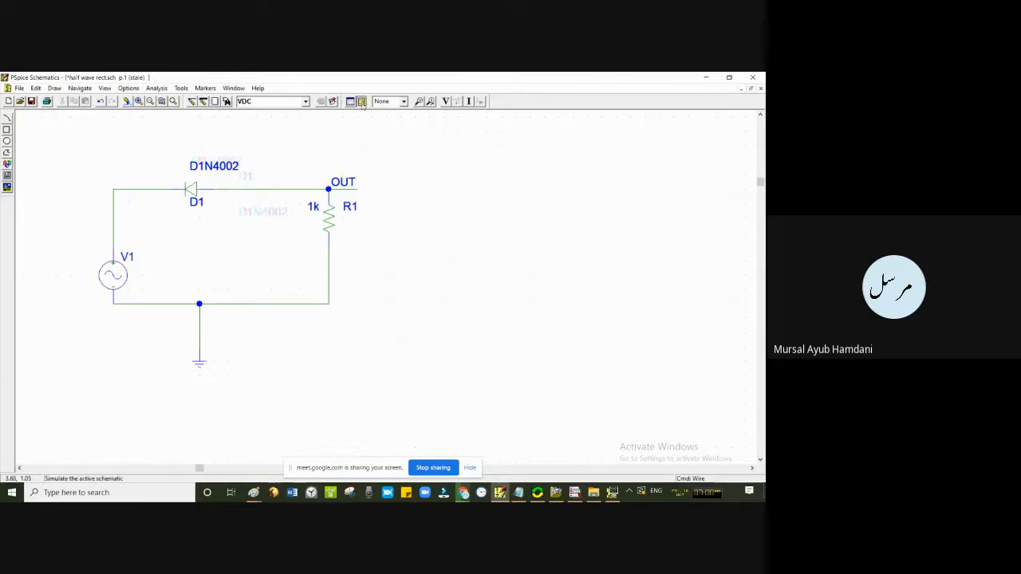
# - Simulate the circuit with the reversed diode and plot the input voltage trace V(V1:+)
pyautogui.click(361, 101)
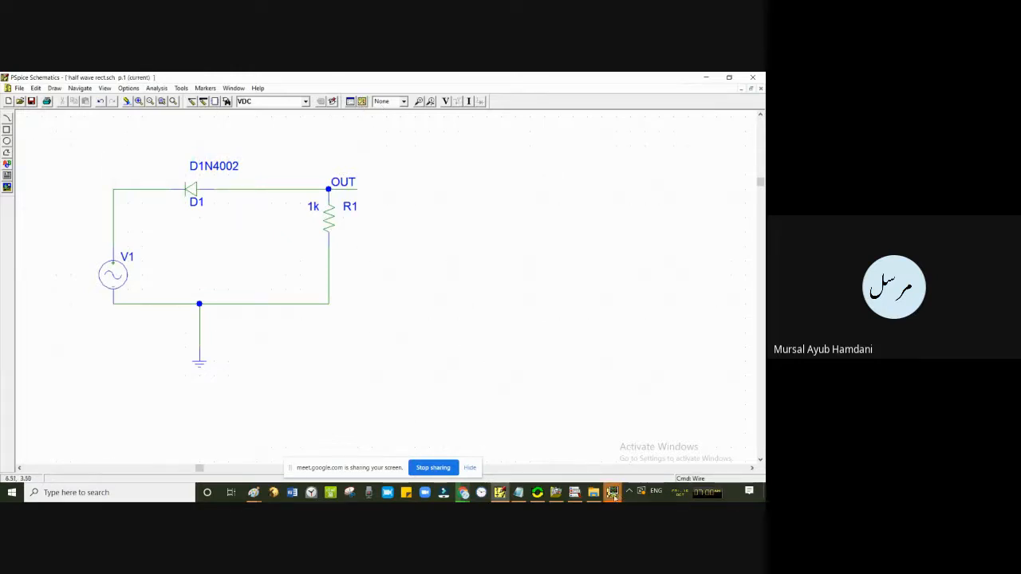
pyautogui.moveTo(612, 497)
pyautogui.click(612, 452)
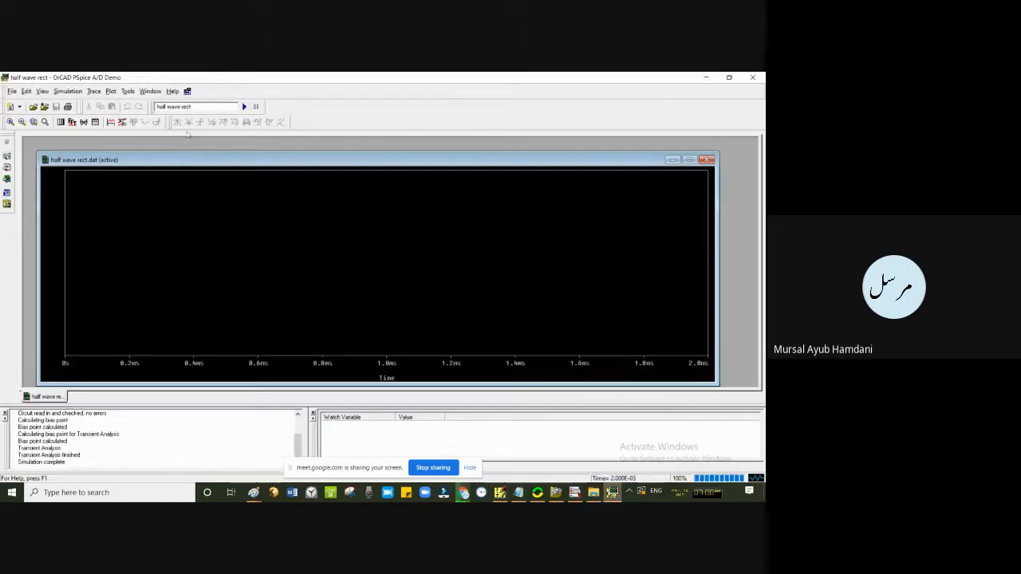
pyautogui.click(93, 91)
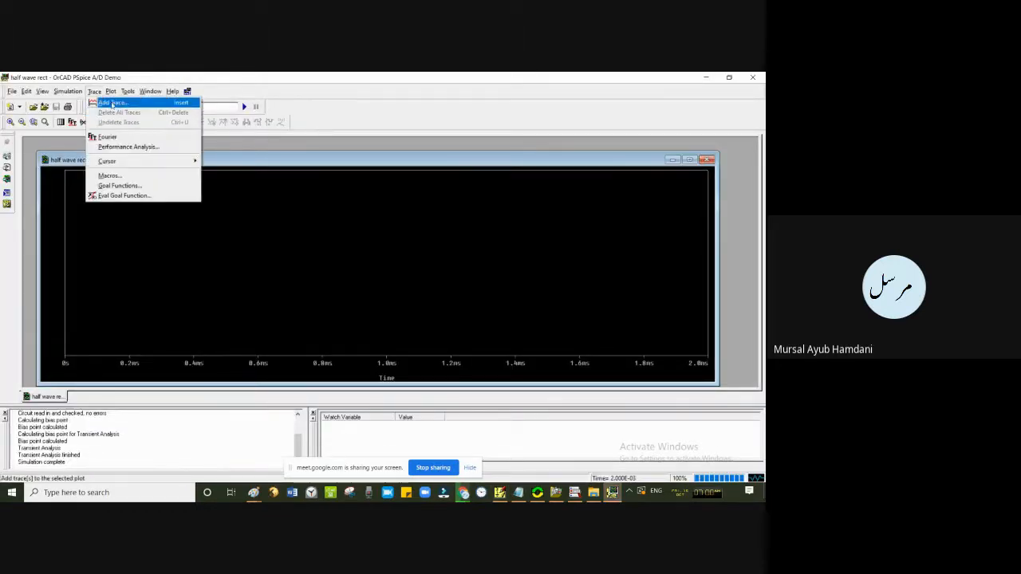
pyautogui.click(116, 104)
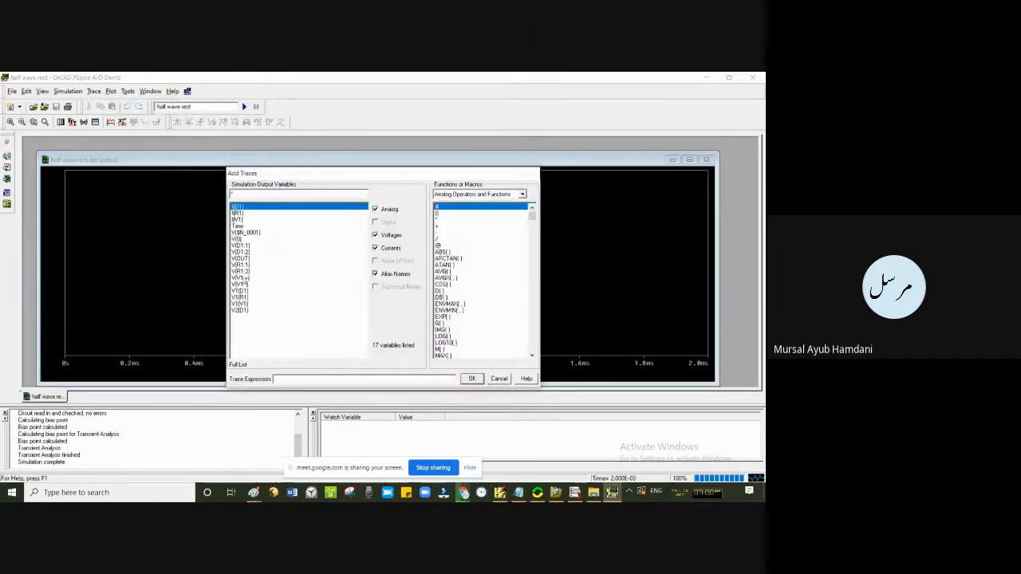
pyautogui.click(243, 277)
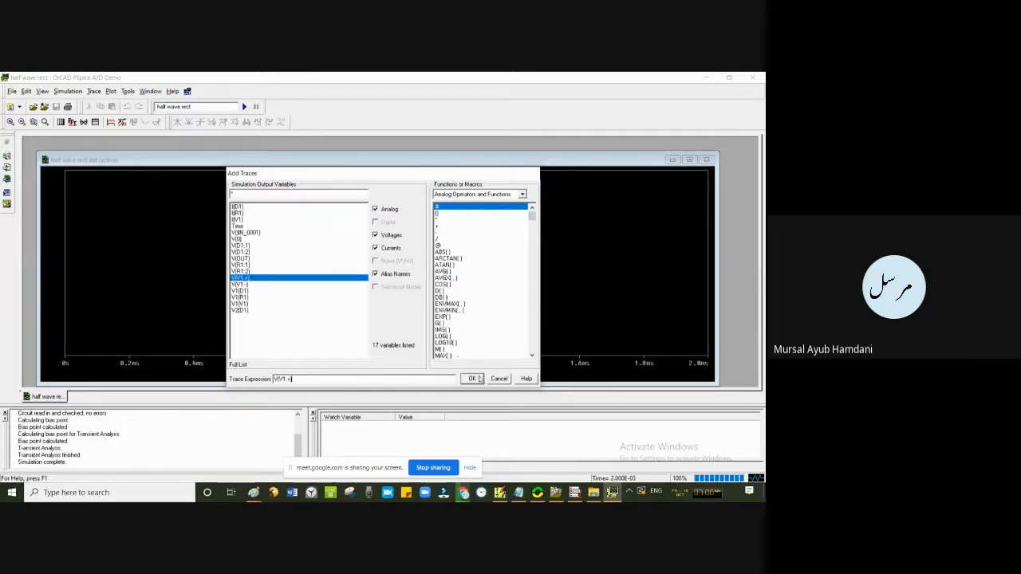
pyautogui.click(472, 377)
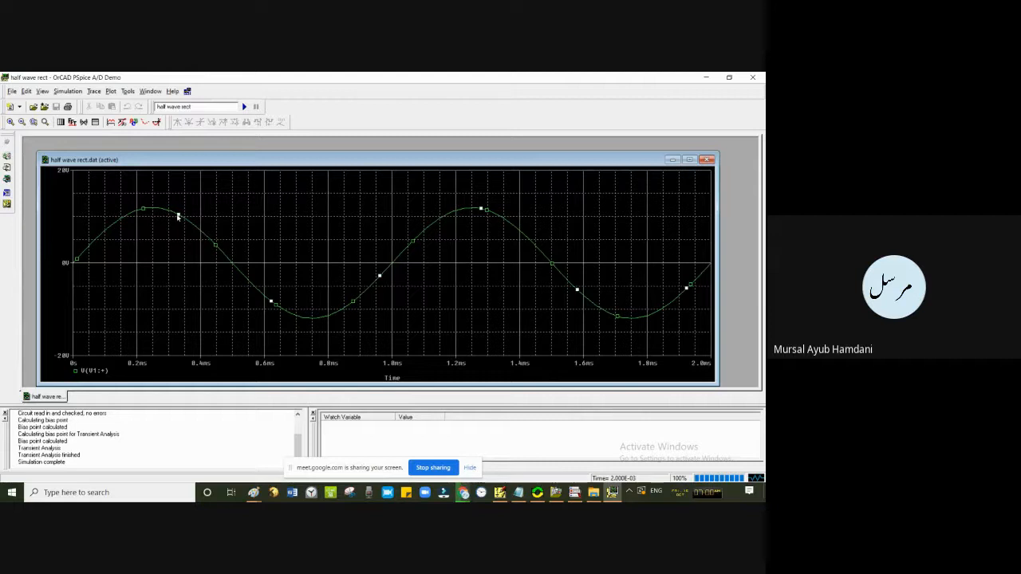
# - Format the V(V1:+) trace with a thick line width and a dash-dot pattern
pyautogui.rightClick(179, 216)
pyautogui.click(214, 236)
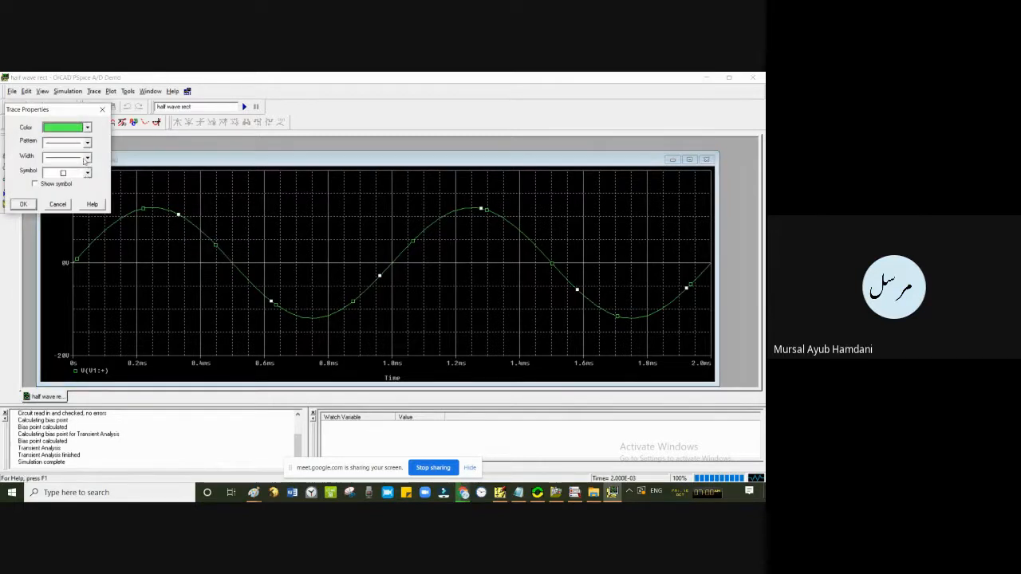
pyautogui.click(87, 158)
pyautogui.click(83, 204)
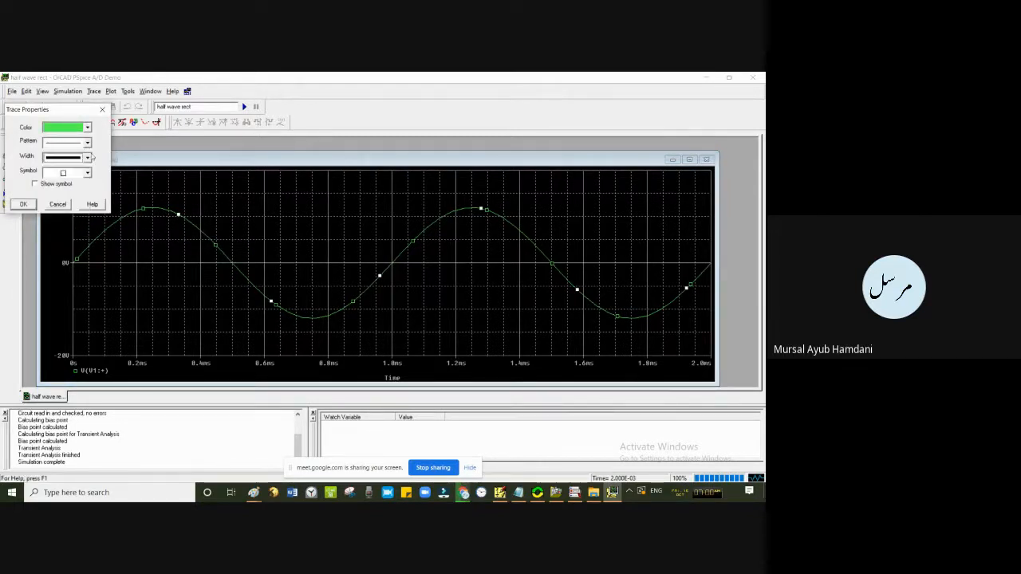
pyautogui.click(87, 142)
pyautogui.click(76, 180)
pyautogui.click(25, 205)
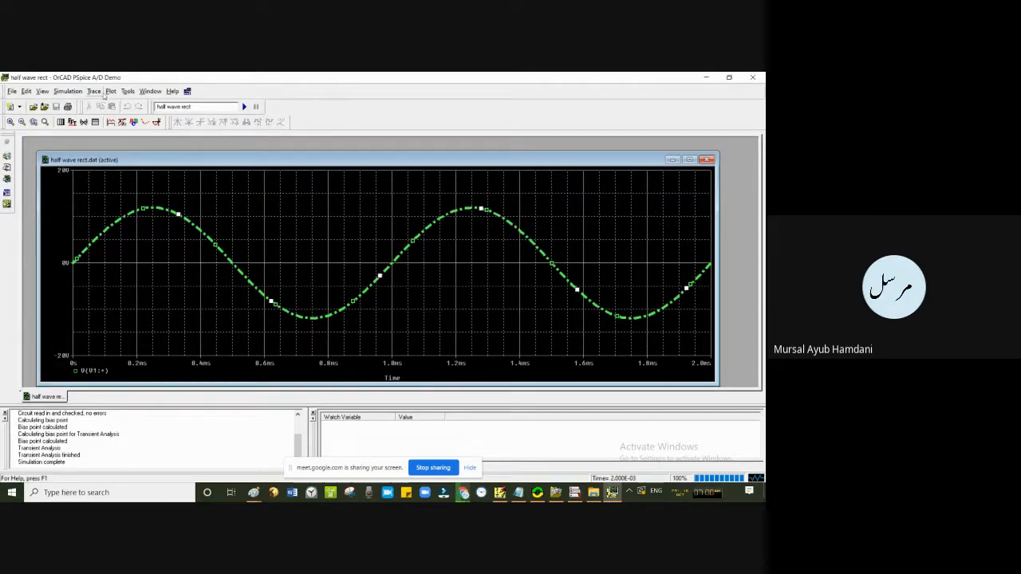
# - Add a second plot to the waveform window and display the output voltage trace V(OUT) in it
pyautogui.doubleClick(253, 77)
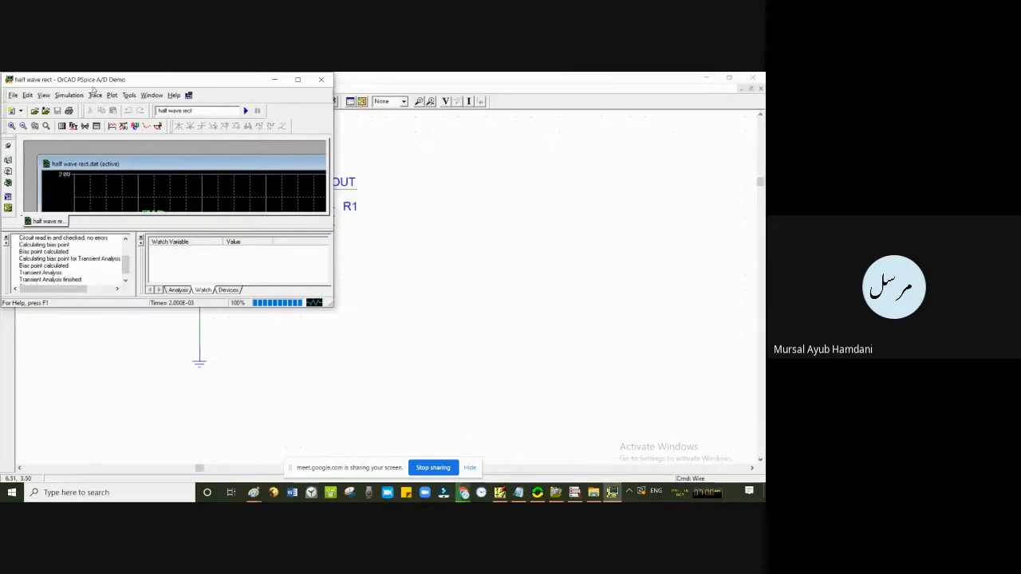
pyautogui.click(296, 81)
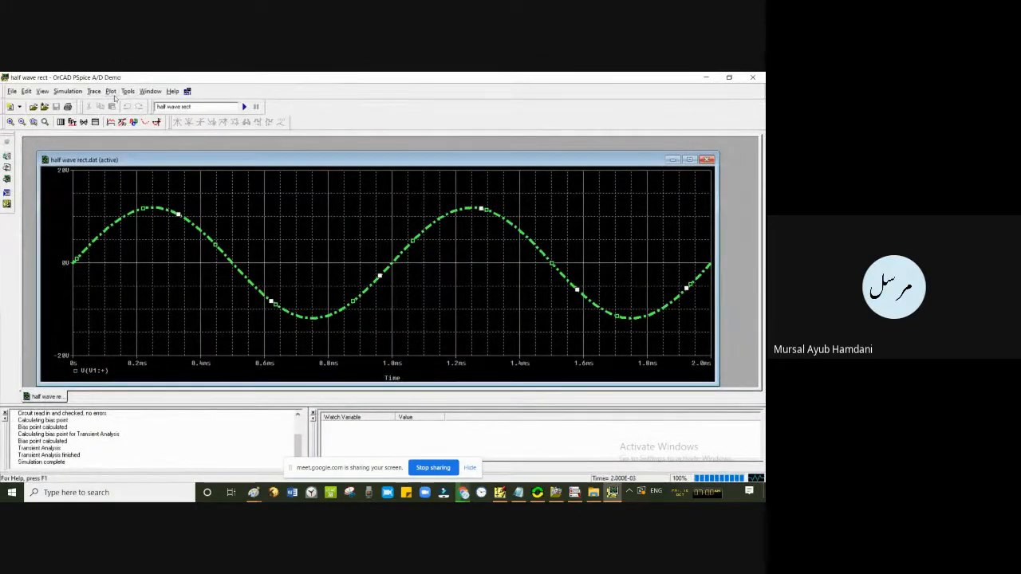
pyautogui.click(111, 91)
pyautogui.click(144, 136)
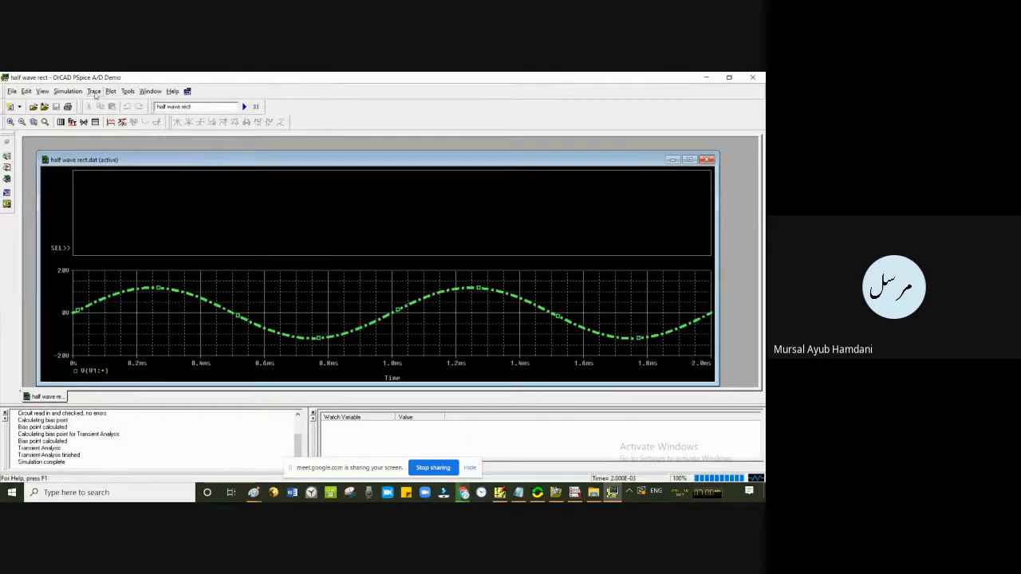
pyautogui.click(94, 90)
pyautogui.click(110, 103)
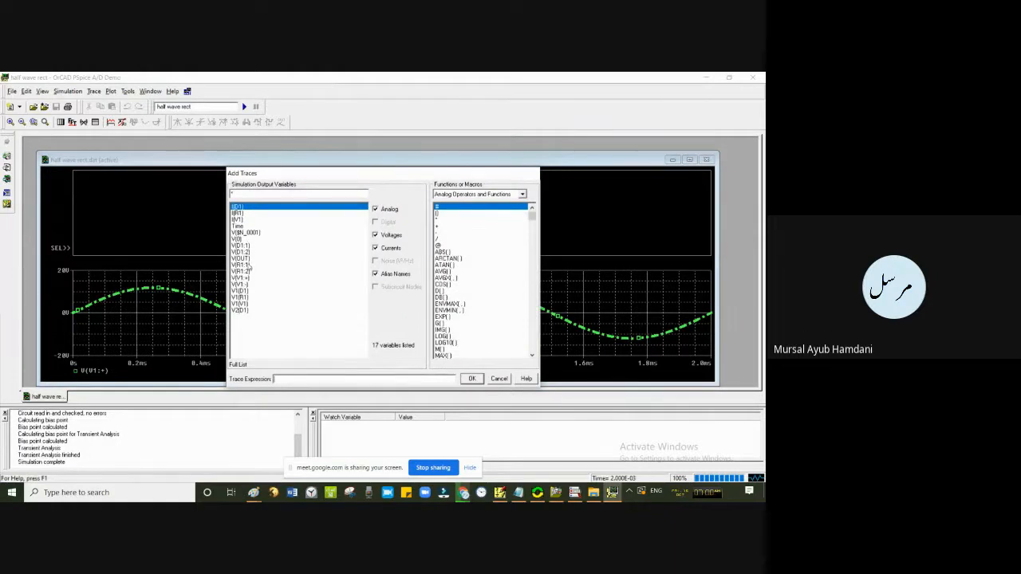
pyautogui.click(247, 258)
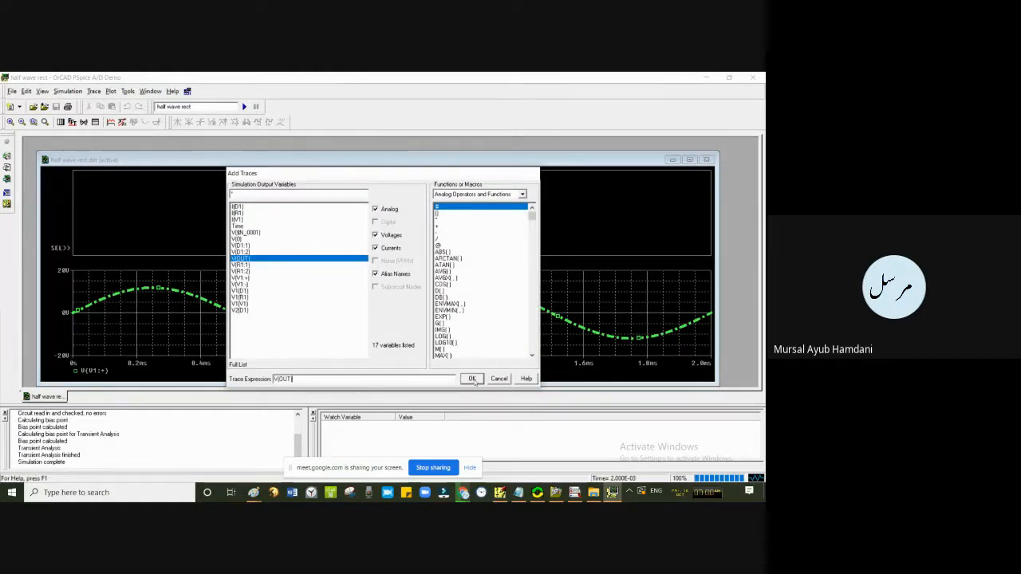
pyautogui.click(472, 379)
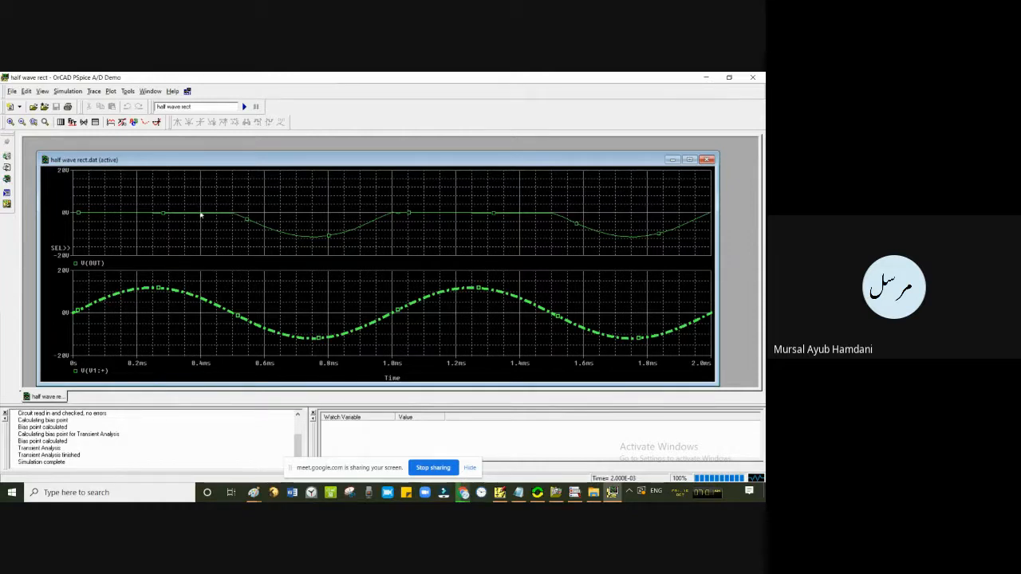
# - Format the V(OUT) trace in red with a thick line width and a dash-dot pattern
pyautogui.click(201, 214)
pyautogui.rightClick(239, 216)
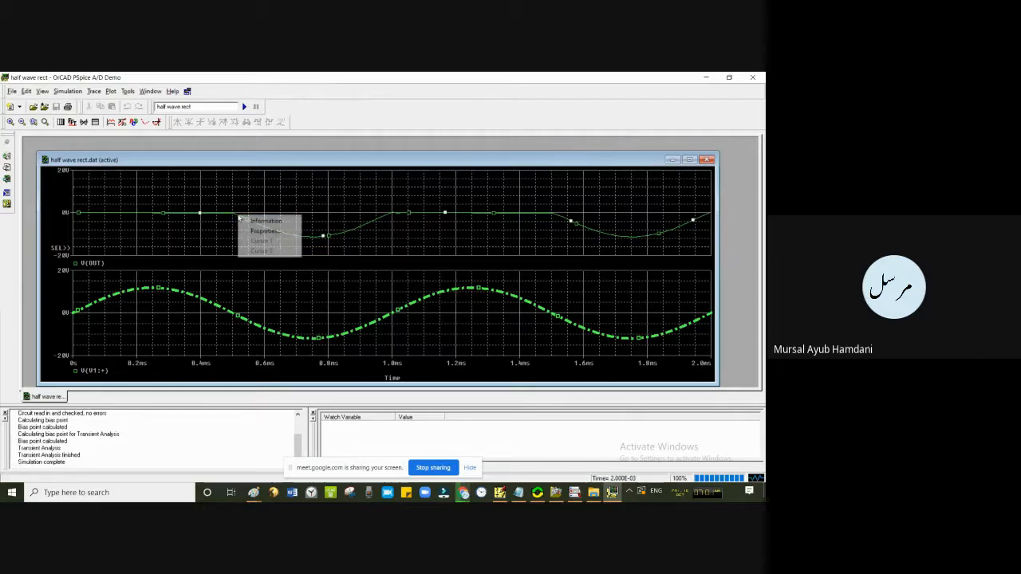
pyautogui.click(269, 231)
pyautogui.click(86, 126)
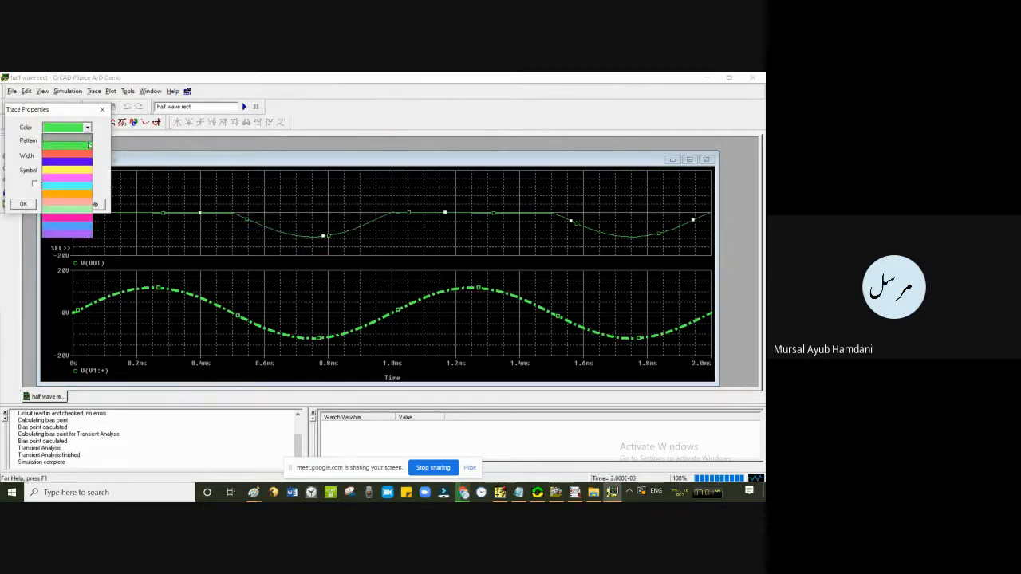
pyautogui.click(89, 160)
pyautogui.click(87, 157)
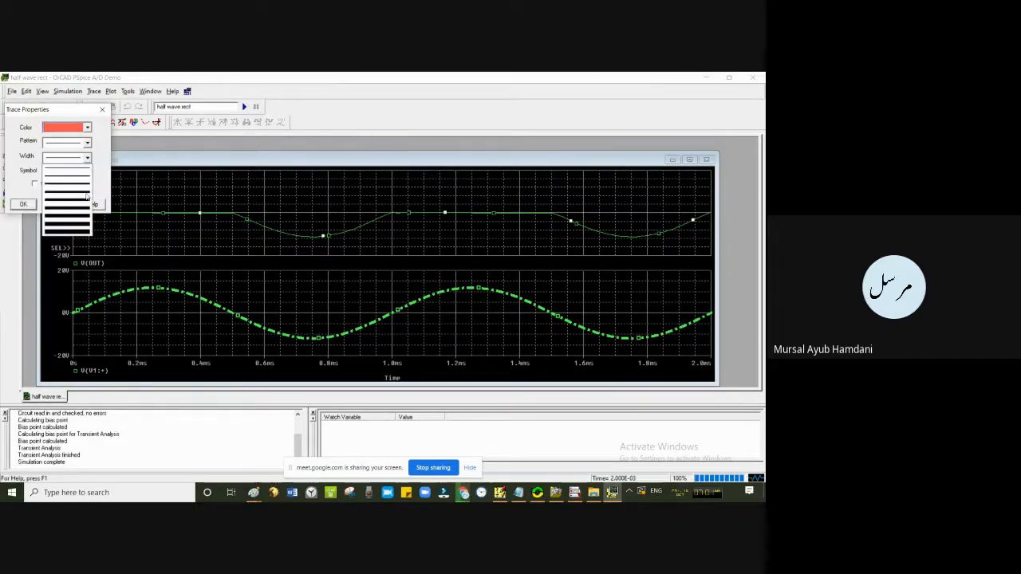
pyautogui.click(87, 196)
pyautogui.click(87, 142)
pyautogui.click(80, 183)
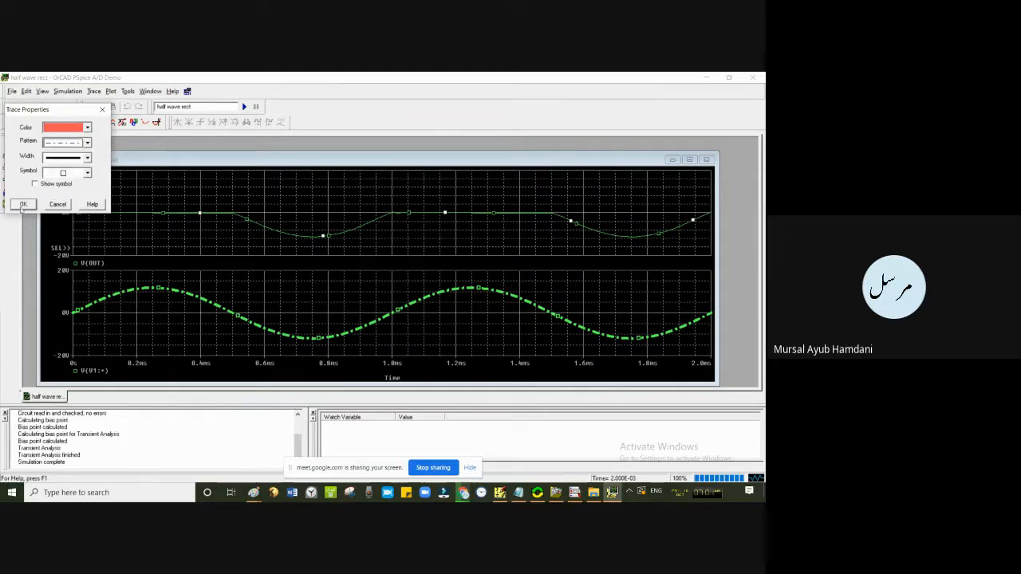
pyautogui.click(23, 205)
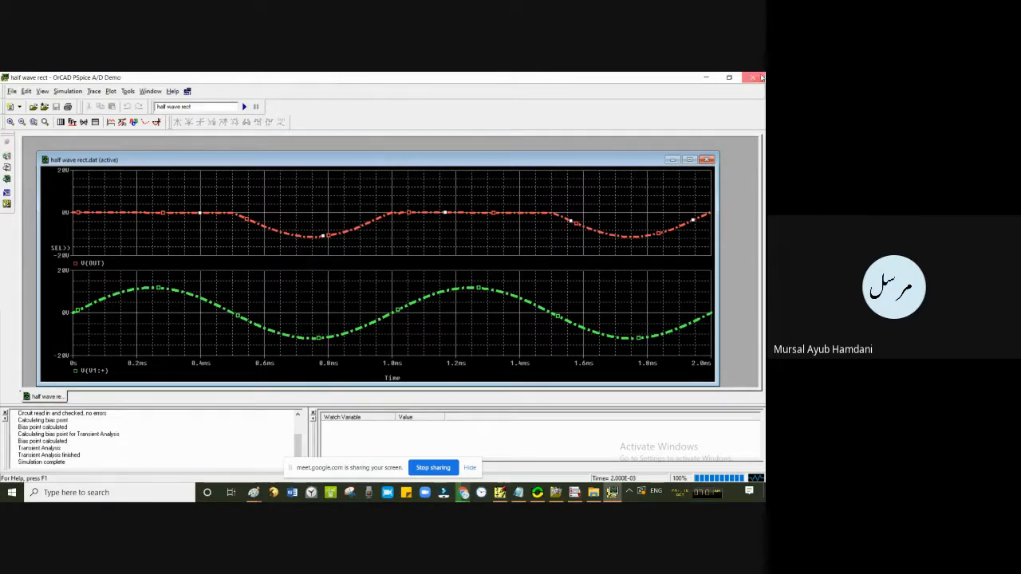
# - Close the waveform window and open the schematic full wave rect.sch from the comm lab folder
pyautogui.click(757, 77)
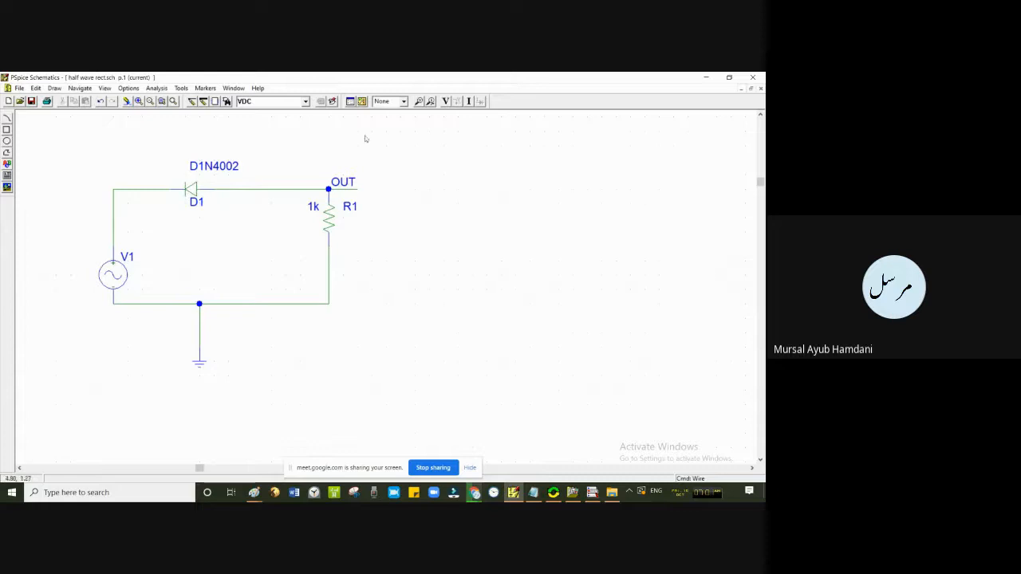
pyautogui.click(19, 87)
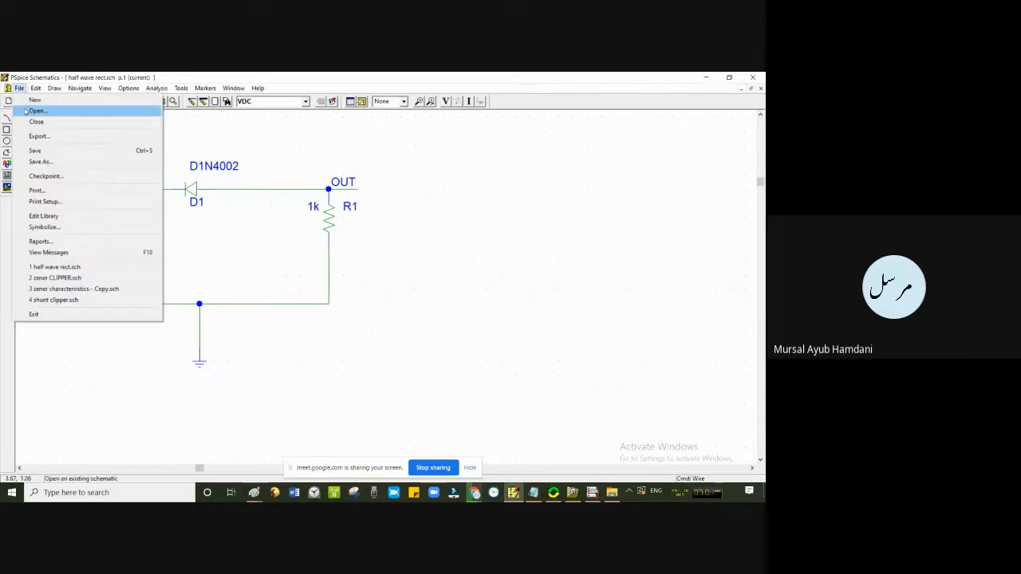
pyautogui.click(32, 112)
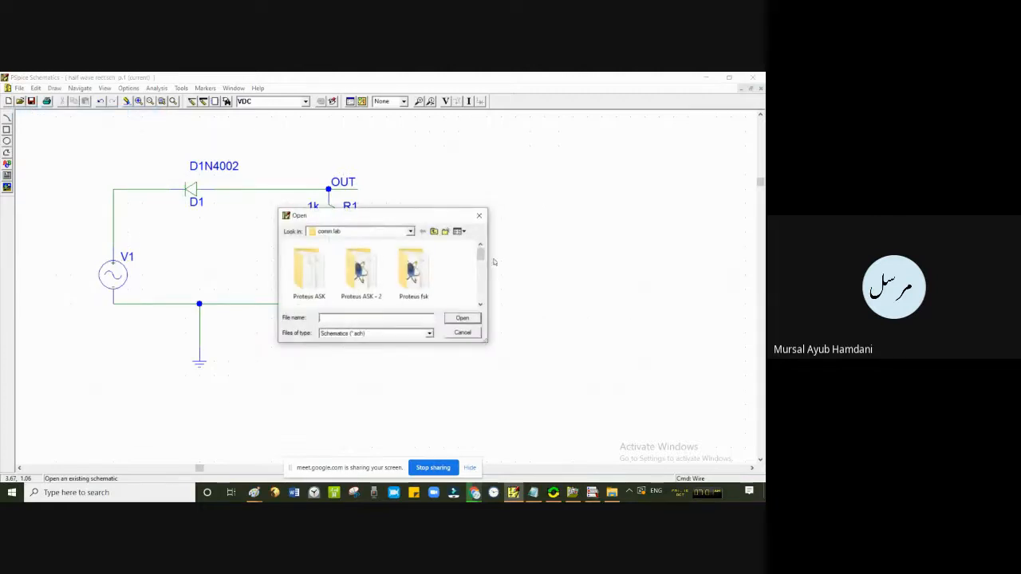
pyautogui.moveTo(481, 257); pyautogui.dragTo(481, 272)
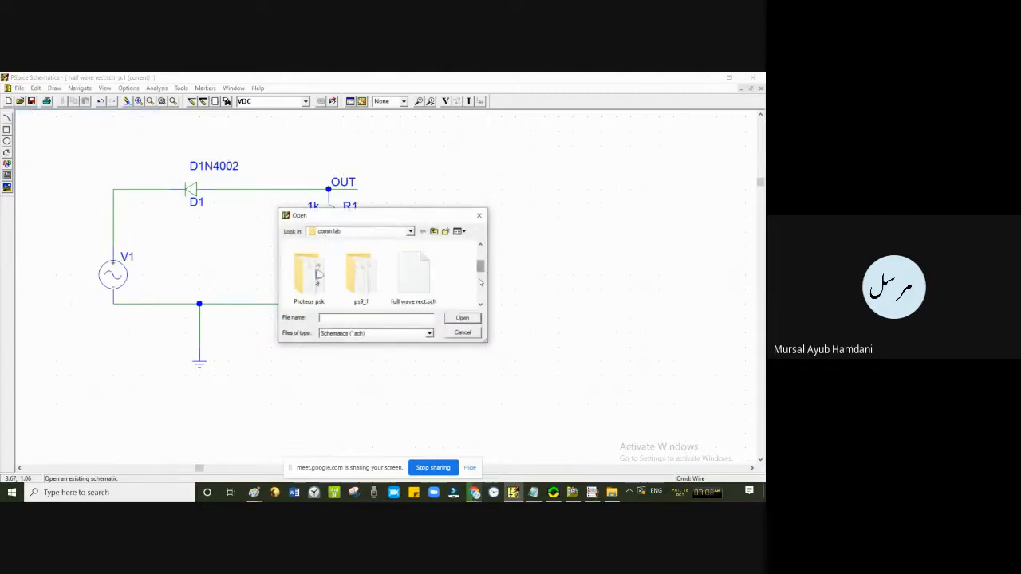
pyautogui.doubleClick(403, 281)
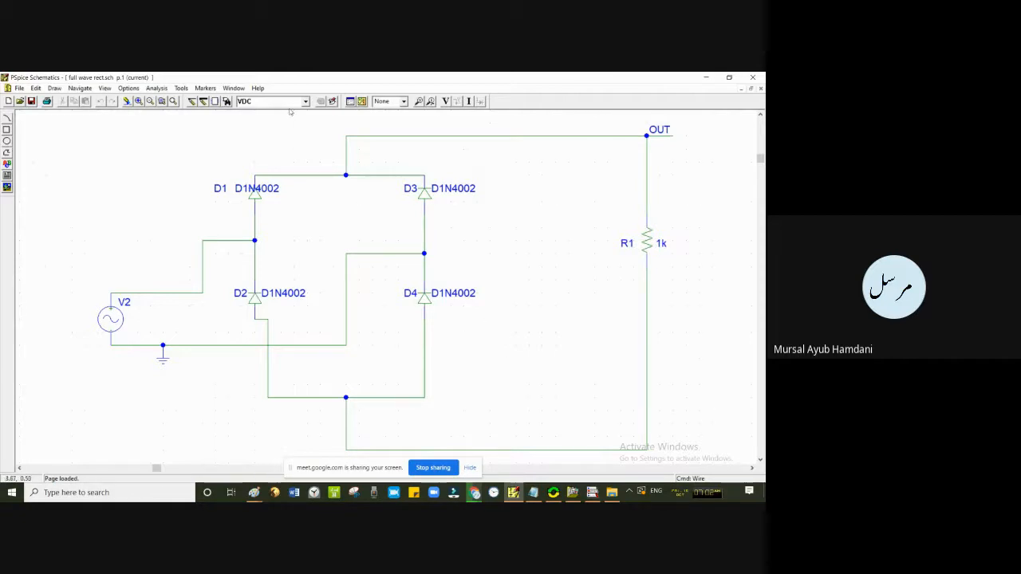
# - Relabel the output wire at the upper end of R1 as OUT1
pyautogui.doubleClick(655, 134)
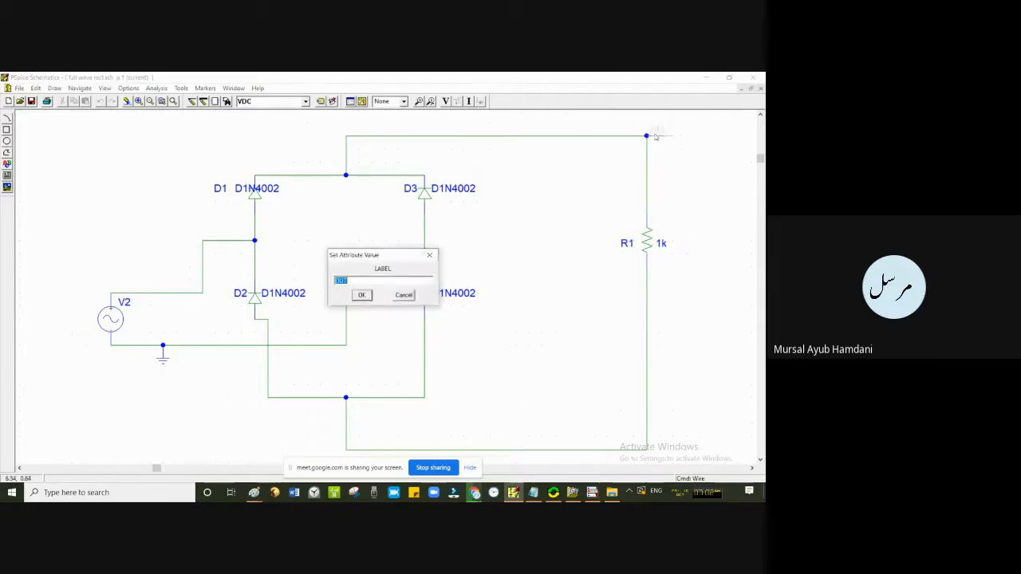
pyautogui.click(356, 282)
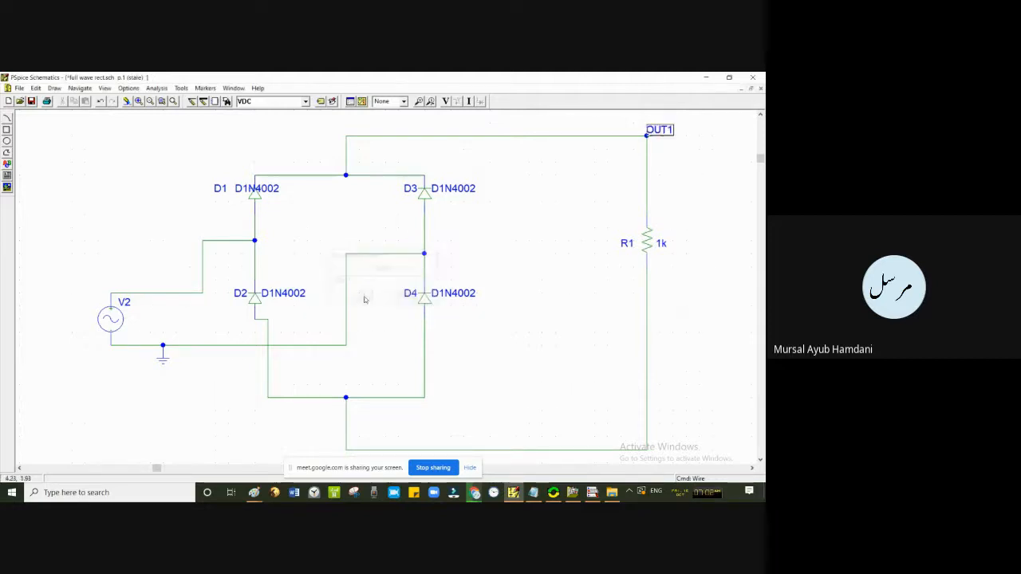
pyautogui.click(361, 295)
# - Draw a short wire stub from the node at the lower end of R1 and label it OUT2
pyautogui.click(202, 102)
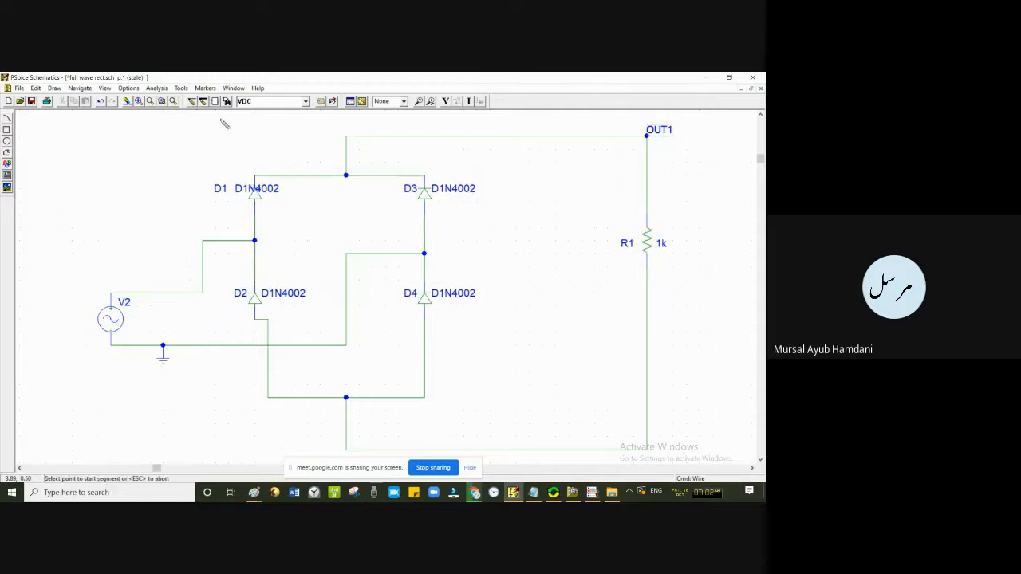
pyautogui.click(648, 450)
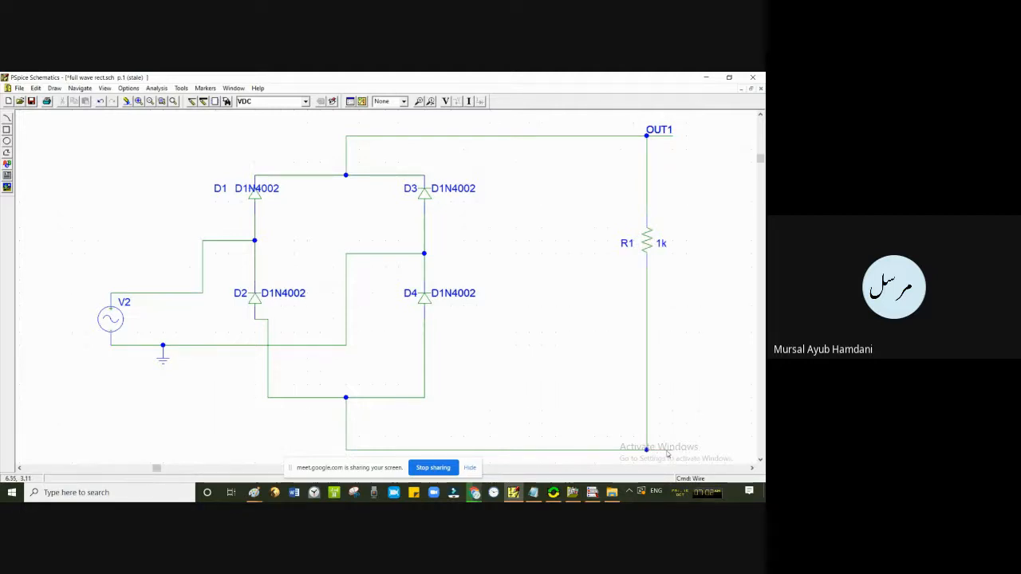
pyautogui.doubleClick(666, 452)
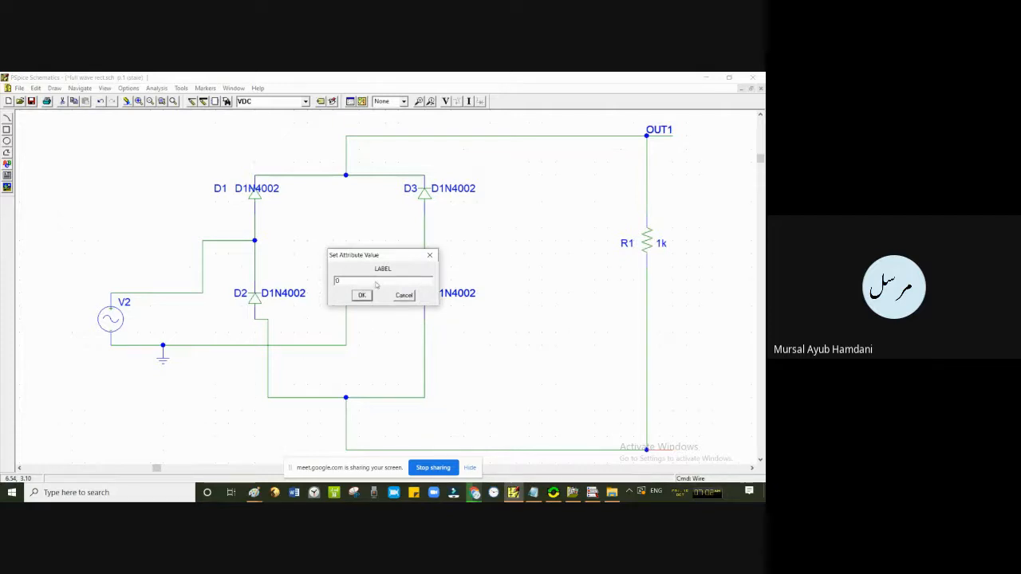
pyautogui.write('UT2')
pyautogui.press('Return')
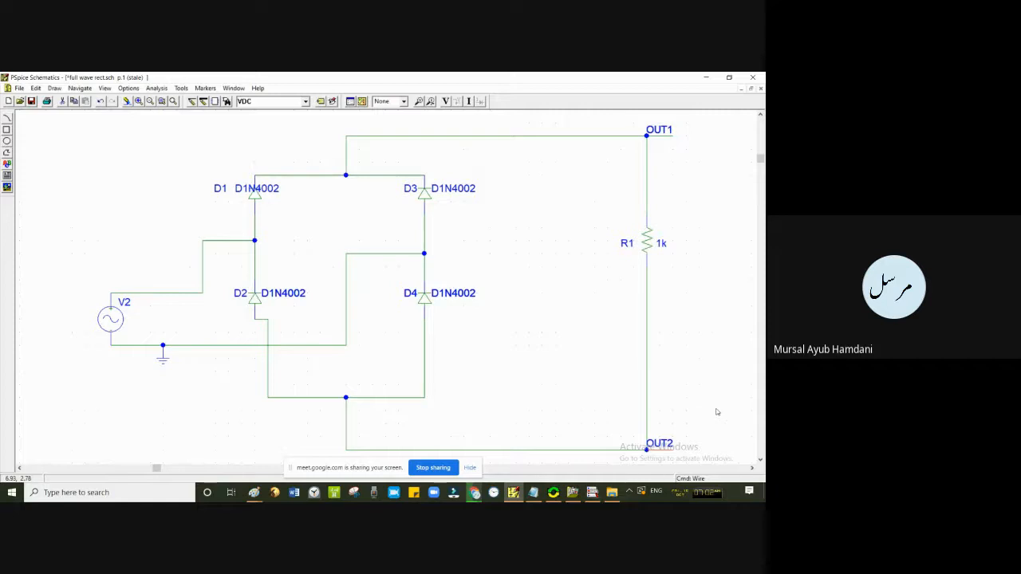
# - Switch to the untitled Paint image, paste the screenshot of the full-wave rectifier schematic and select the Pencil tool
pyautogui.click(260, 495)
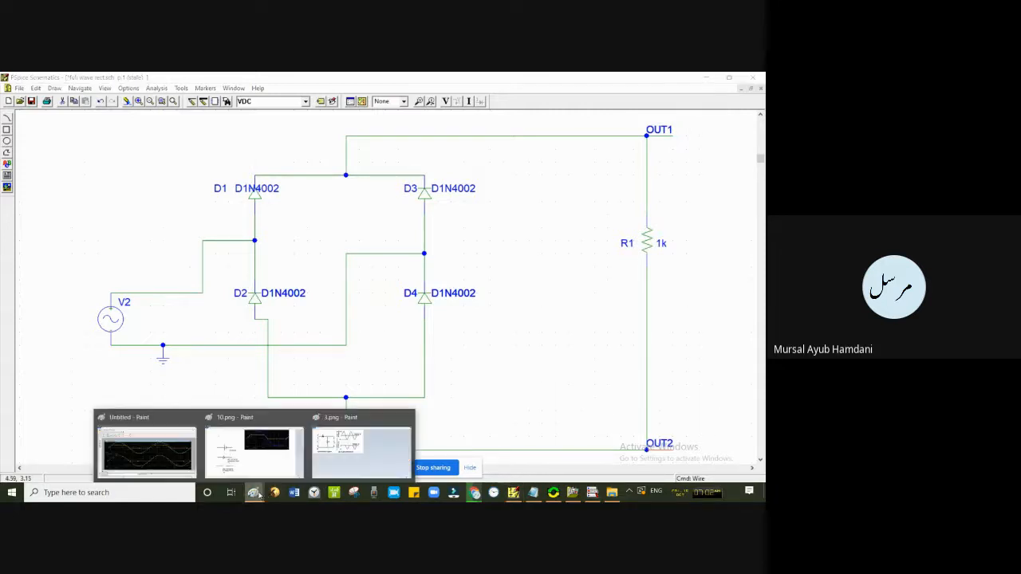
pyautogui.click(144, 468)
pyautogui.hotkey('ctrl', 'v')
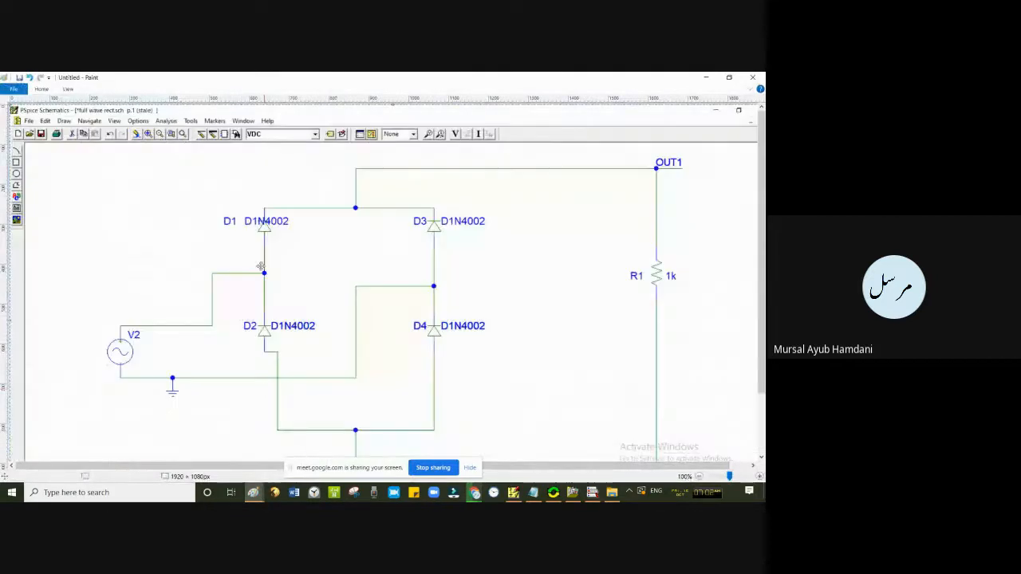
pyautogui.click(42, 89)
pyautogui.click(114, 106)
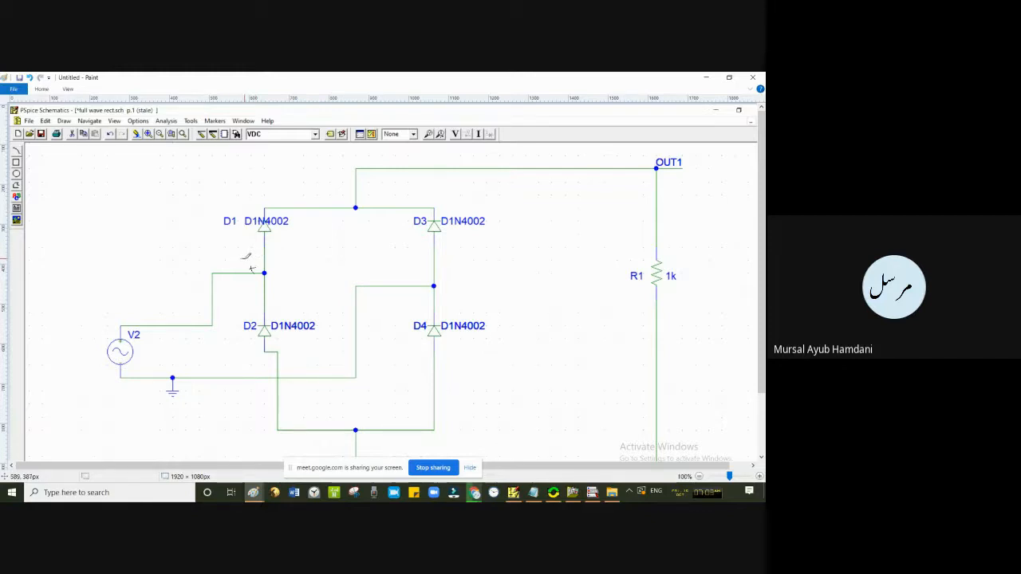
pyautogui.moveTo(243, 257); pyautogui.dragTo(256, 230)
pyautogui.hotkey('ctrl', 'z')
pyautogui.hotkey('ctrl', 'z')
pyautogui.hotkey('ctrl', 'z')
# - With the Line tool, mark the current path past D1, along the upper wires and down R1, with a broken line beside D3
pyautogui.click(42, 89)
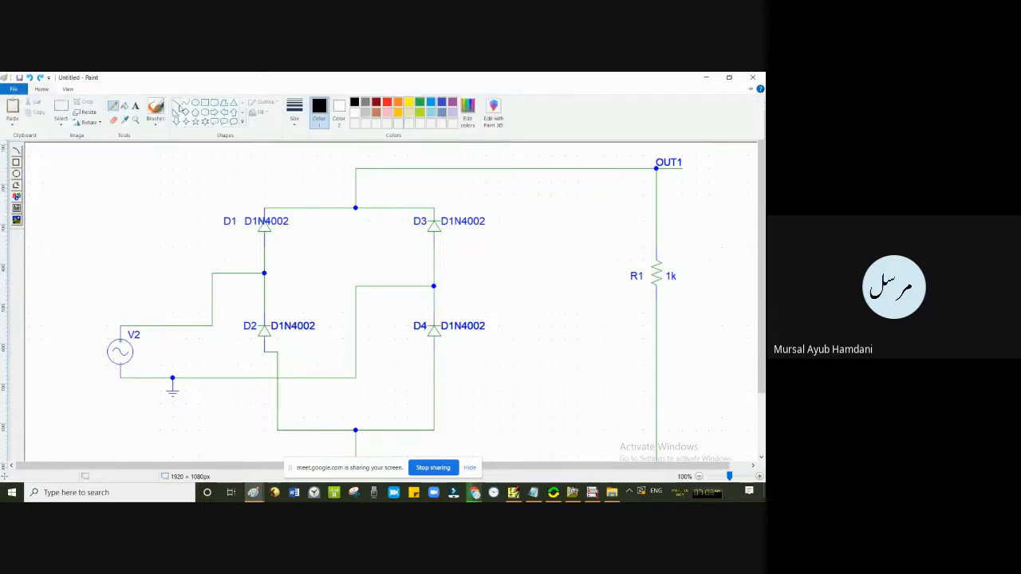
pyautogui.click(181, 107)
pyautogui.moveTo(255, 261)
pyautogui.mouseDown()
pyautogui.moveTo(255, 225)
pyautogui.moveTo(306, 203)
pyautogui.moveTo(343, 202)
pyautogui.mouseUp()
pyautogui.moveTo(343, 202); pyautogui.dragTo(343, 203)
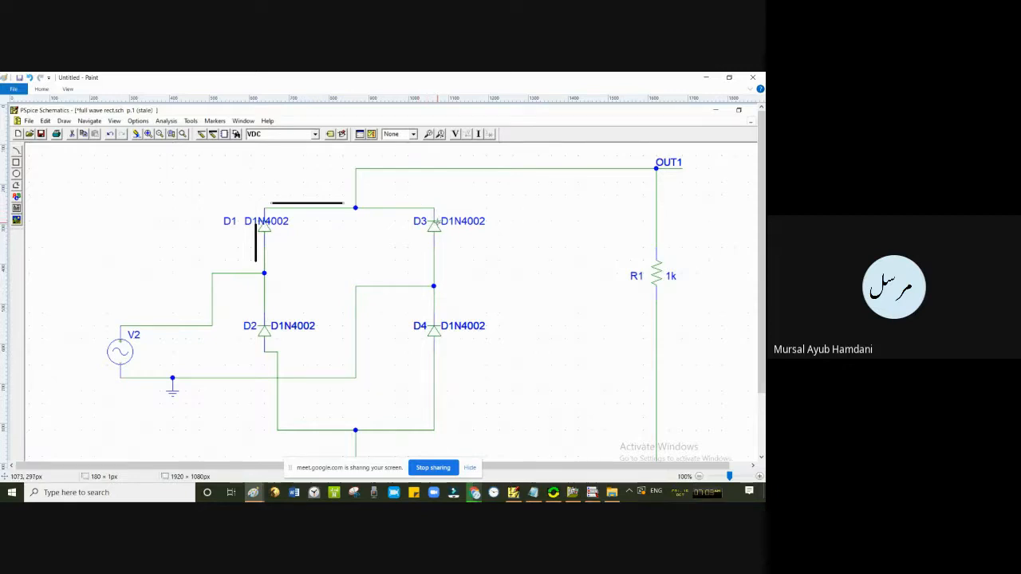
pyautogui.moveTo(409, 228); pyautogui.dragTo(408, 273)
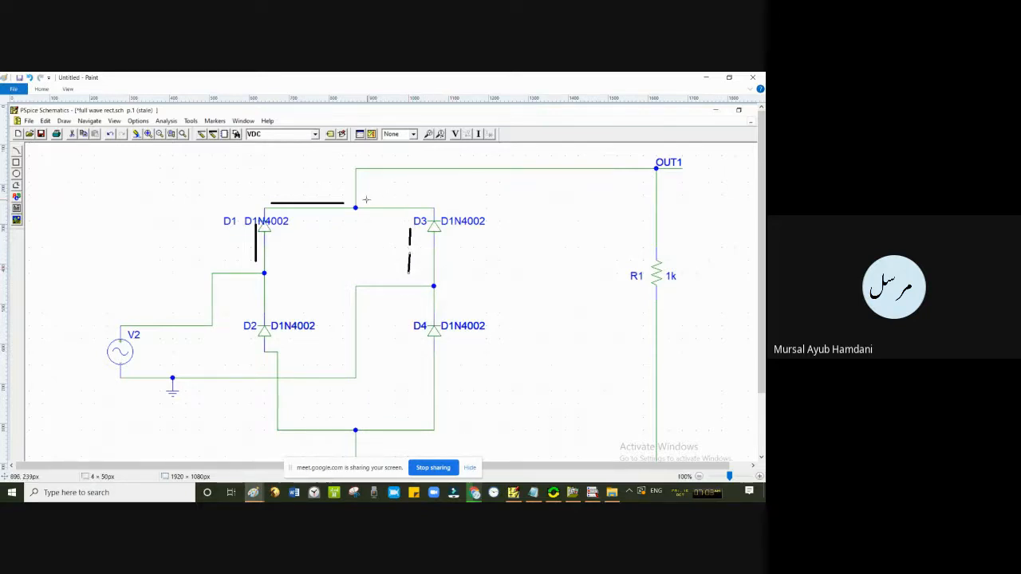
pyautogui.moveTo(365, 197)
pyautogui.mouseDown()
pyautogui.moveTo(364, 170)
pyautogui.moveTo(644, 174)
pyautogui.moveTo(629, 230)
pyautogui.moveTo(635, 442)
pyautogui.mouseUp()
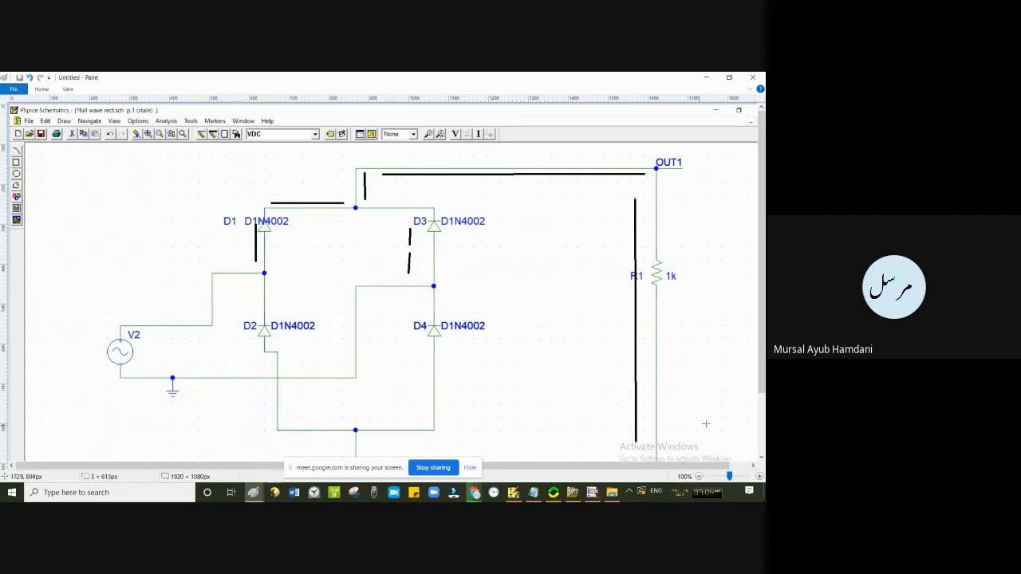
# - Continue the current path with lines from OUT2 along the bottom wire, up past D4 and back to the ground node
pyautogui.moveTo(762, 391); pyautogui.dragTo(763, 432)
pyautogui.moveTo(619, 423); pyautogui.dragTo(368, 422)
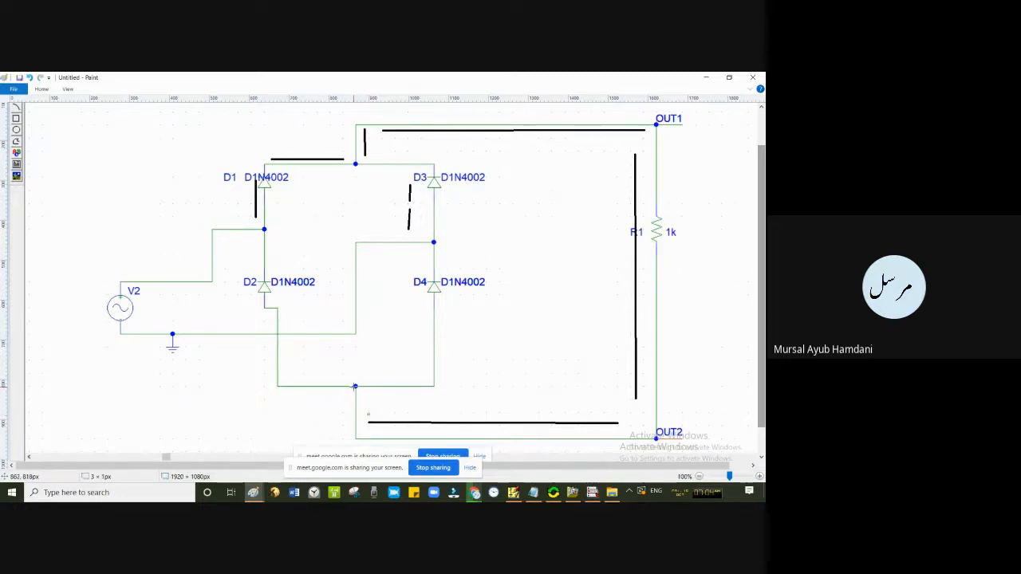
pyautogui.moveTo(369, 415); pyautogui.dragTo(368, 389)
pyautogui.moveTo(370, 382)
pyautogui.mouseDown()
pyautogui.moveTo(424, 383)
pyautogui.moveTo(420, 250)
pyautogui.moveTo(362, 249)
pyautogui.moveTo(364, 351)
pyautogui.moveTo(186, 345)
pyautogui.mouseUp()
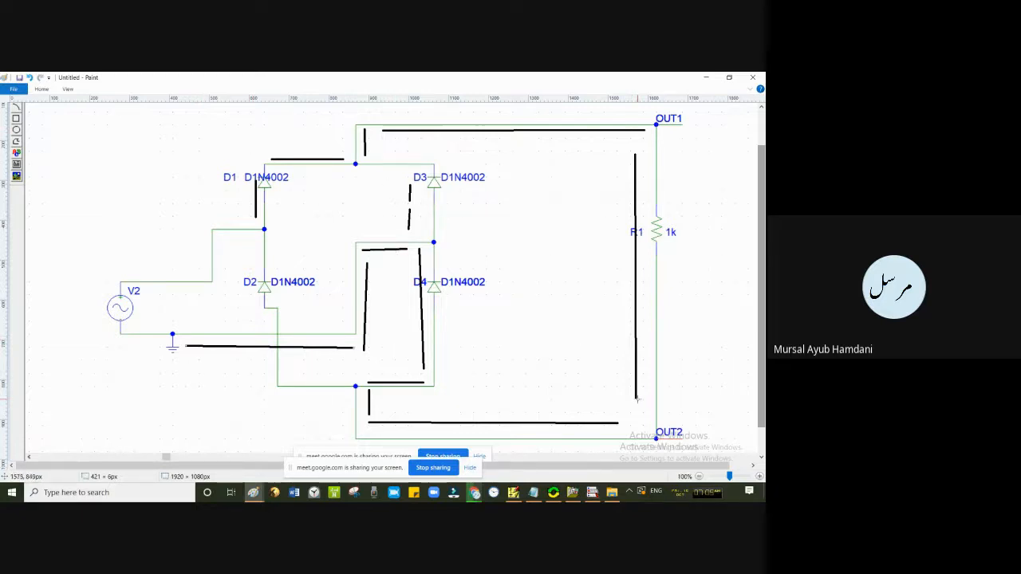
# - Undo all the current-path lines drawn over the rectifier circuit
pyautogui.hotkey('ctrl', 'z')
pyautogui.hotkey('ctrl', 'z')
pyautogui.hotkey('ctrl', 'z')
pyautogui.hotkey('ctrl', 'z')
pyautogui.hotkey('ctrl', 'z')
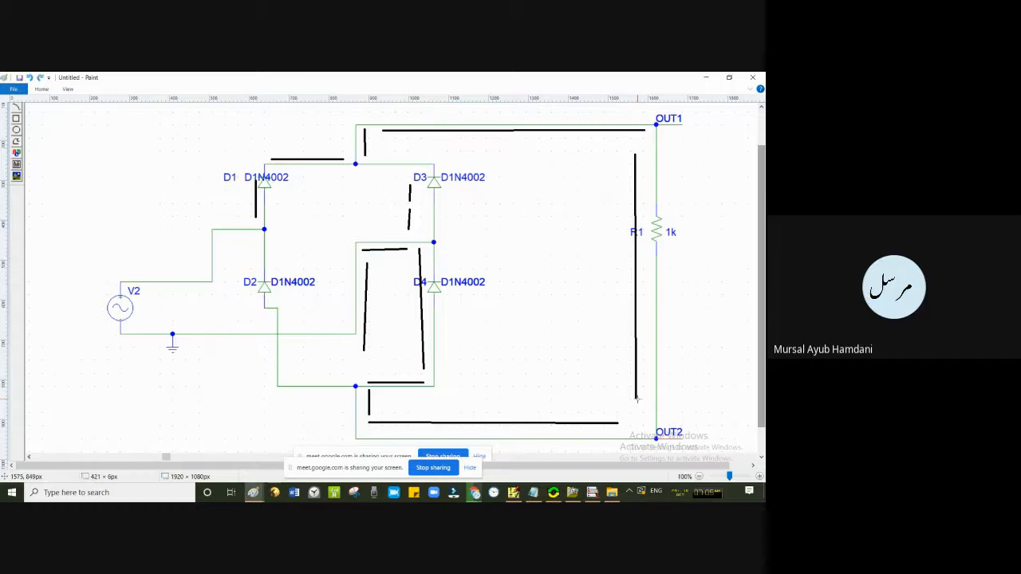
pyautogui.hotkey('ctrl', 'z')
pyautogui.hotkey('ctrl', 'z')
pyautogui.hotkey('ctrl', 'z')
pyautogui.hotkey('ctrl', 'z')
pyautogui.hotkey('ctrl', 'z')
pyautogui.hotkey('ctrl', 'z')
pyautogui.hotkey('ctrl', 'z')
pyautogui.hotkey('ctrl', 'z')
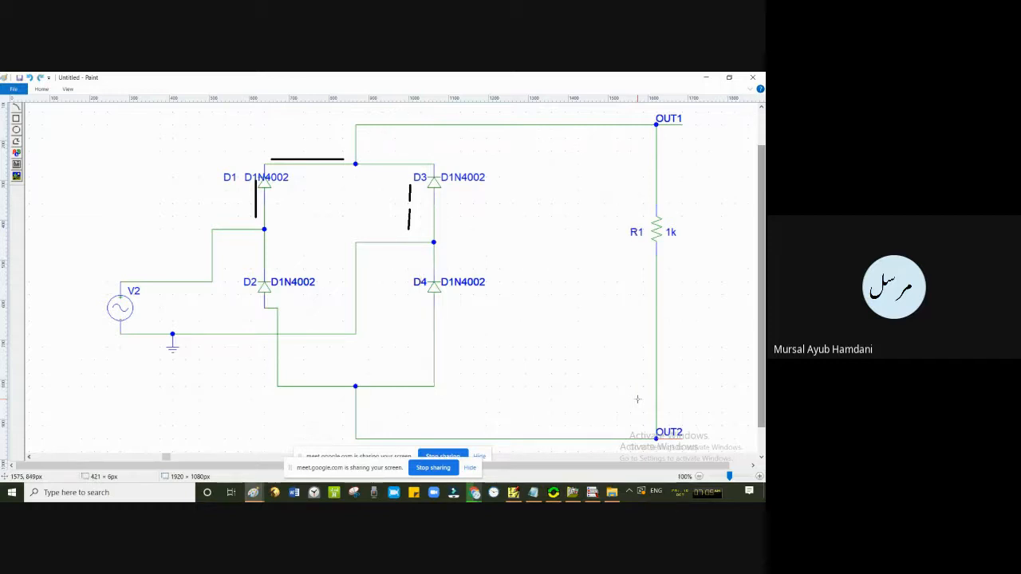
pyautogui.hotkey('ctrl', 'z')
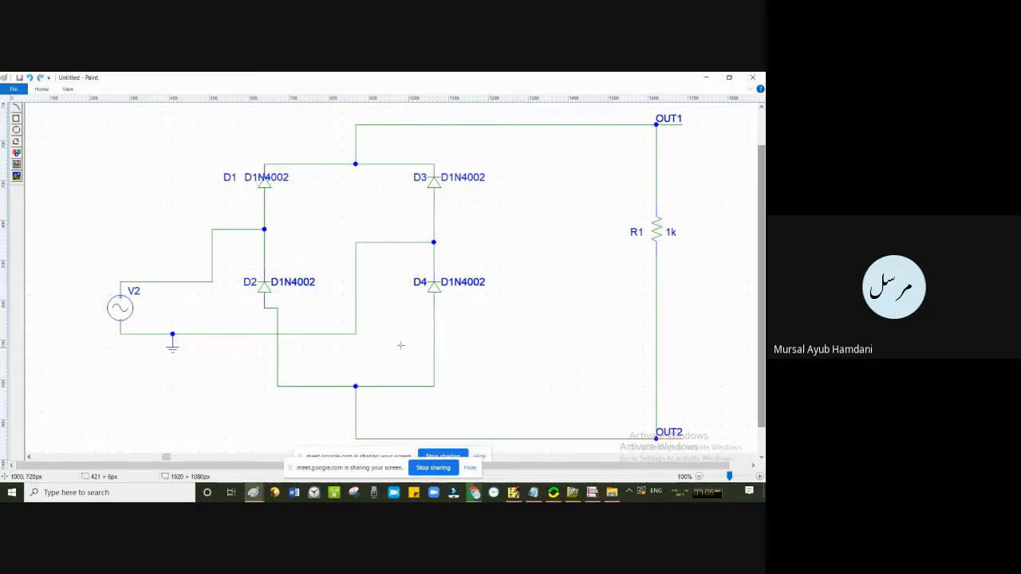
# - Draw a minus mark at the node between D1 and D2, and path lines beside D2, along the bottom wire and up R1
pyautogui.click(41, 89)
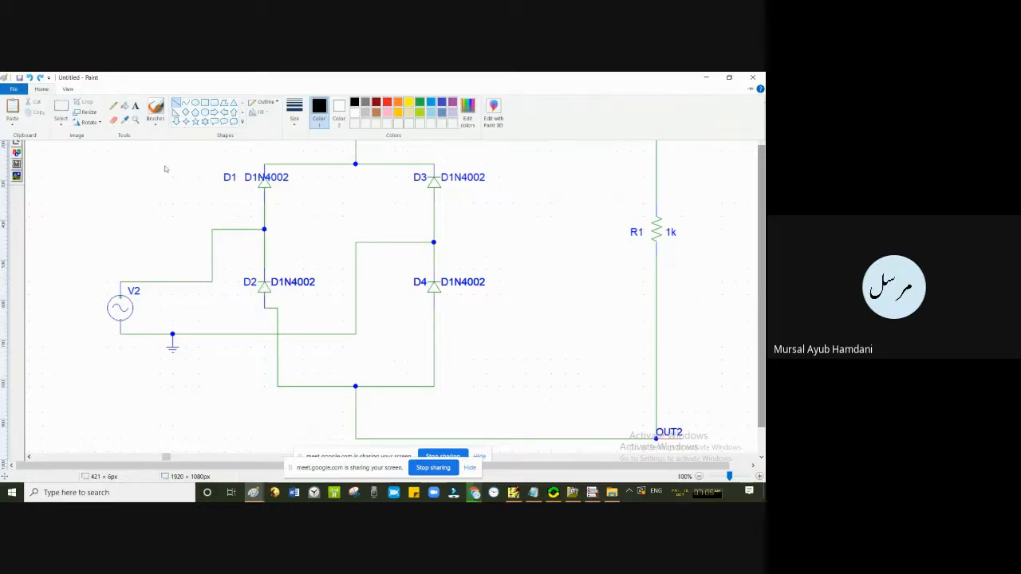
pyautogui.click(251, 222)
pyautogui.moveTo(245, 224); pyautogui.dragTo(255, 224)
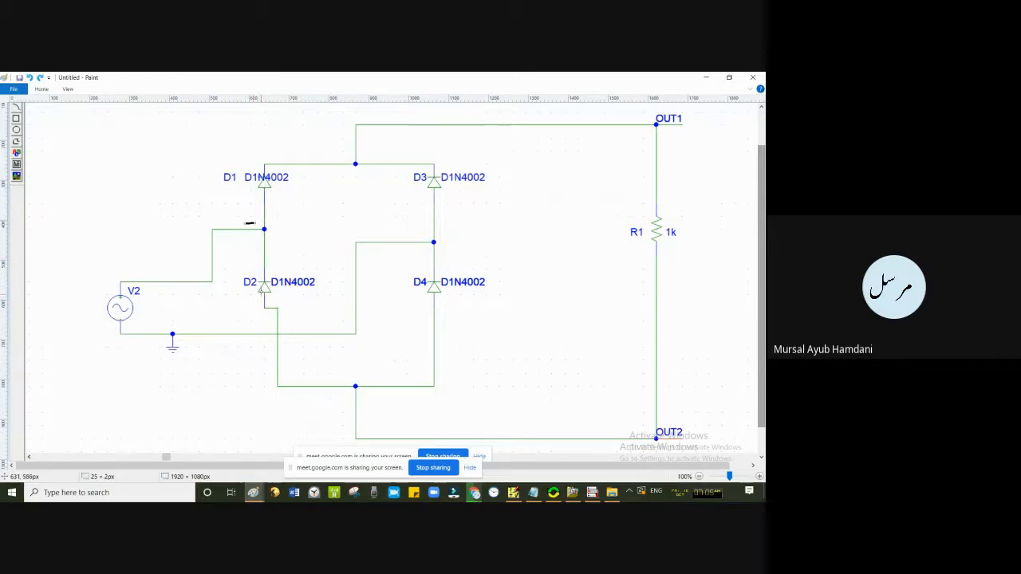
pyautogui.moveTo(249, 236); pyautogui.dragTo(252, 320)
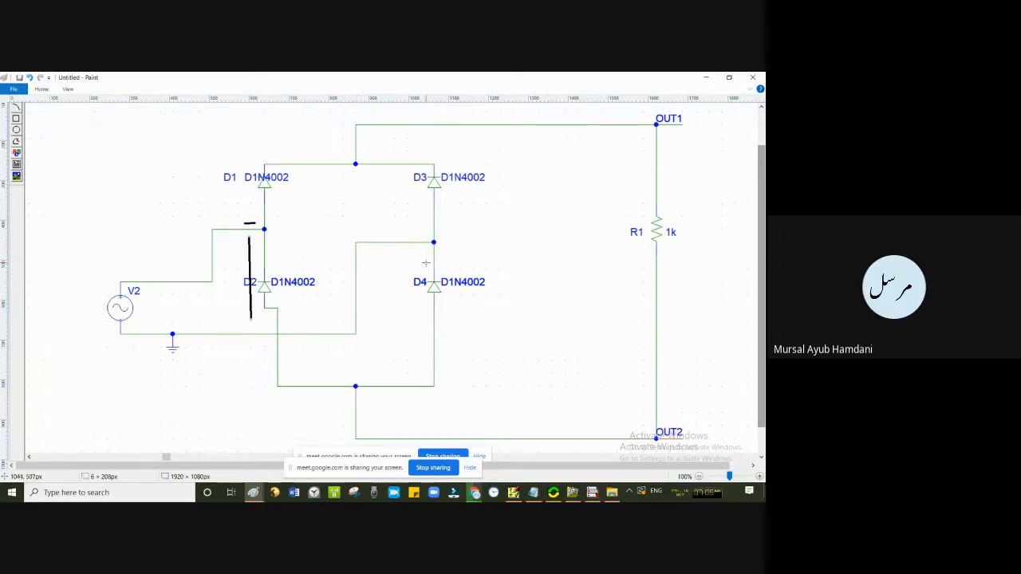
pyautogui.moveTo(366, 391)
pyautogui.mouseDown()
pyautogui.moveTo(367, 435)
pyautogui.moveTo(648, 433)
pyautogui.moveTo(646, 135)
pyautogui.mouseUp()
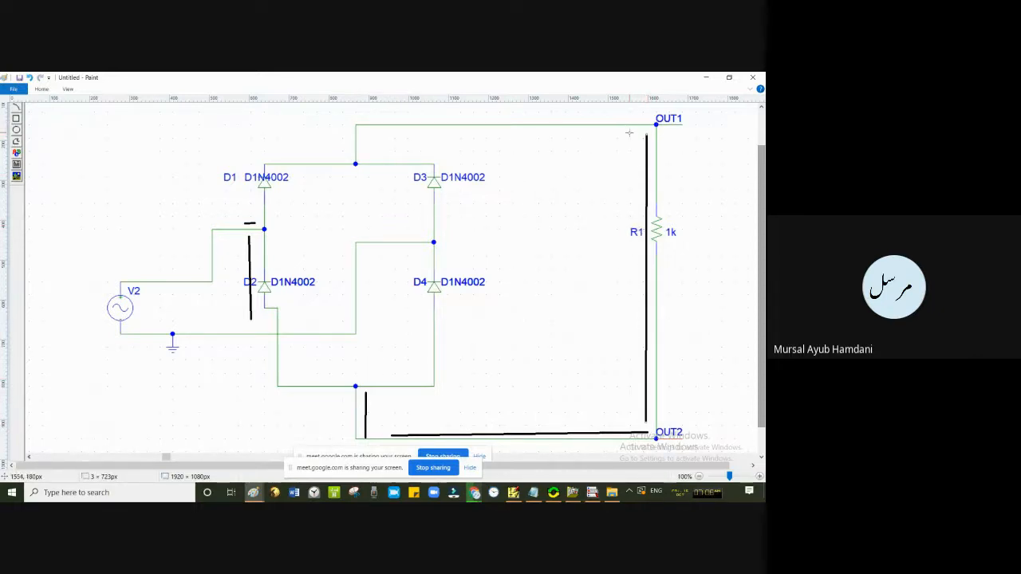
pyautogui.moveTo(638, 130); pyautogui.dragTo(561, 136)
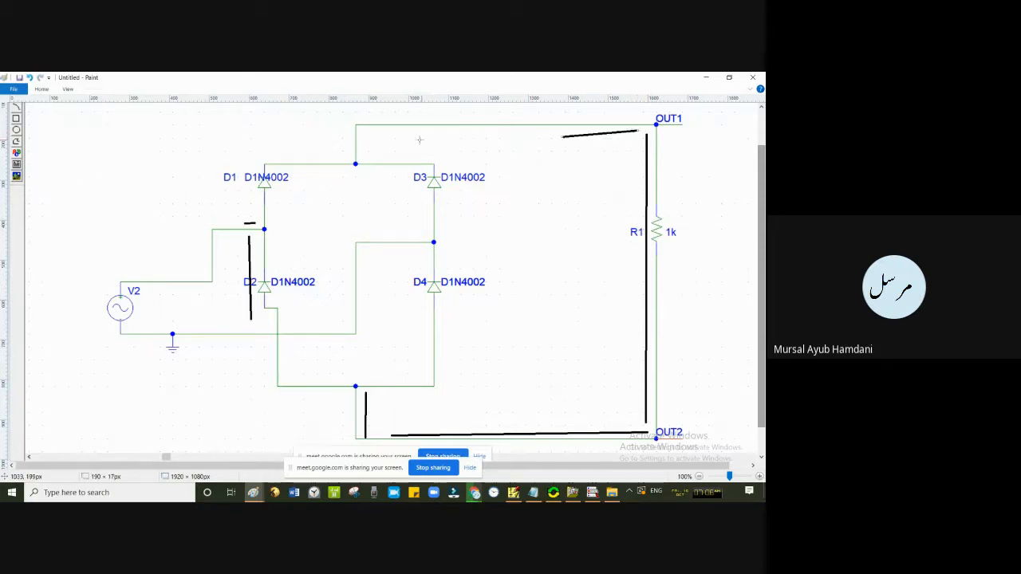
pyautogui.moveTo(403, 141); pyautogui.dragTo(386, 144)
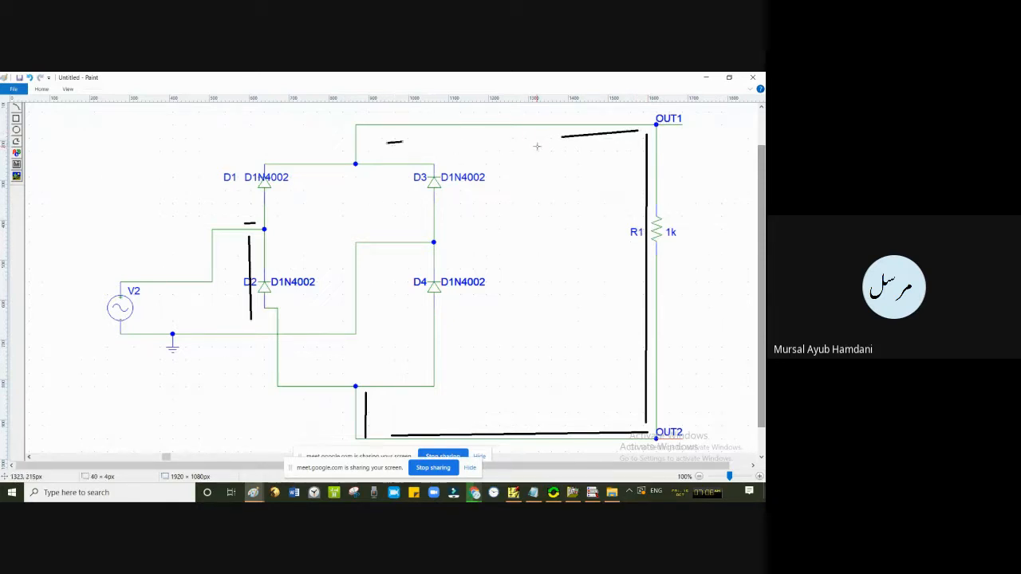
pyautogui.hotkey('ctrl', 'z')
pyautogui.hotkey('ctrl', 'z')
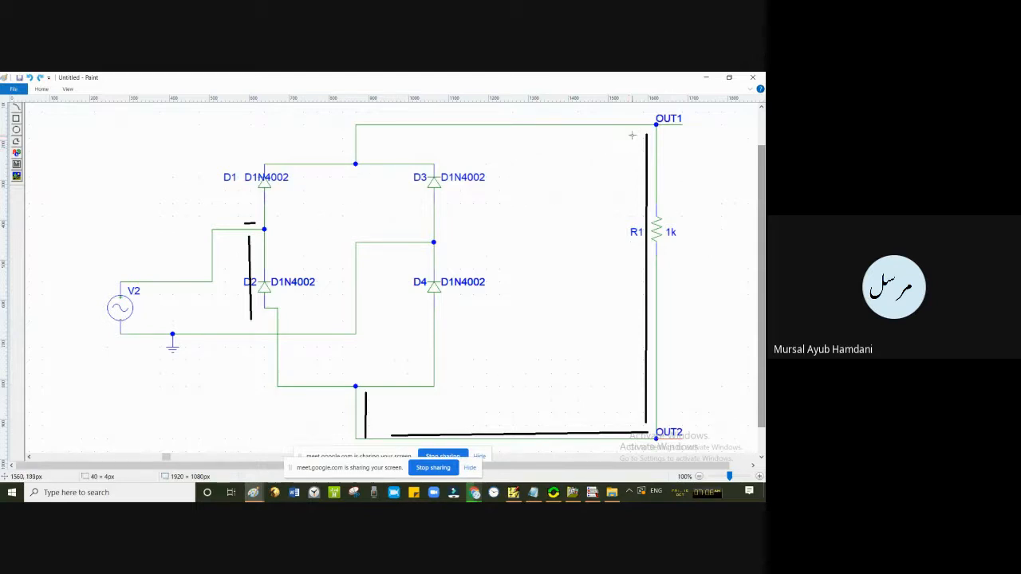
# - Extend the current path with lines along the upper OUT1 wire, down beside D3, and back along the wires to the ground node
pyautogui.moveTo(632, 136); pyautogui.dragTo(471, 148)
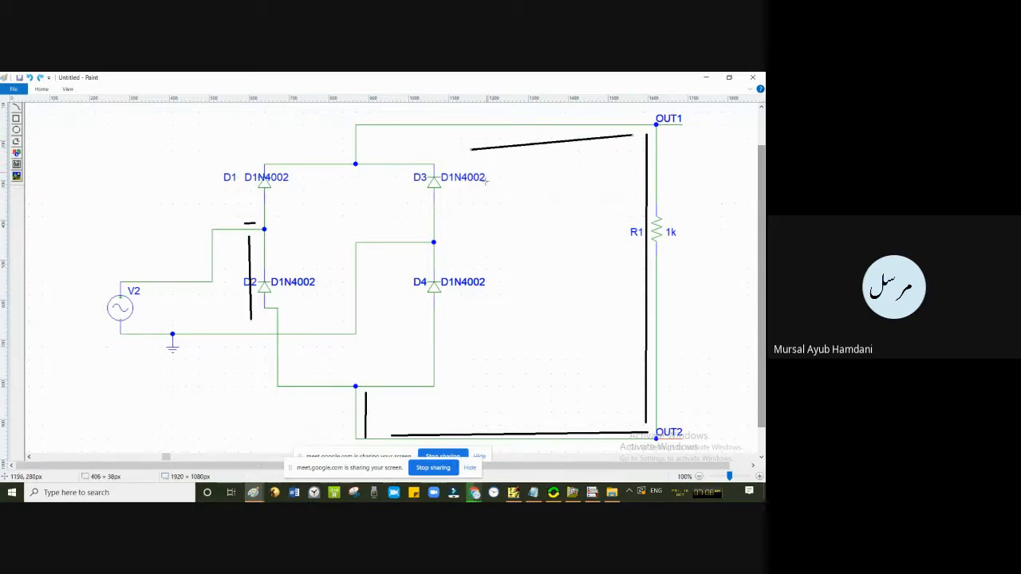
pyautogui.hotkey('ctrl', 'z')
pyautogui.moveTo(627, 131); pyautogui.dragTo(385, 134)
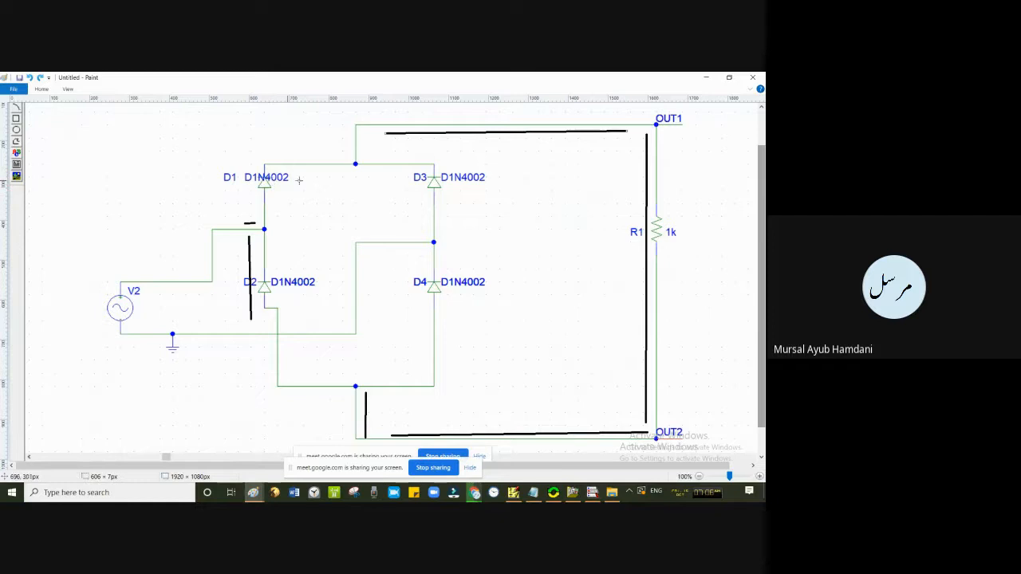
pyautogui.moveTo(367, 169)
pyautogui.mouseDown()
pyautogui.moveTo(411, 169)
pyautogui.moveTo(422, 237)
pyautogui.mouseUp()
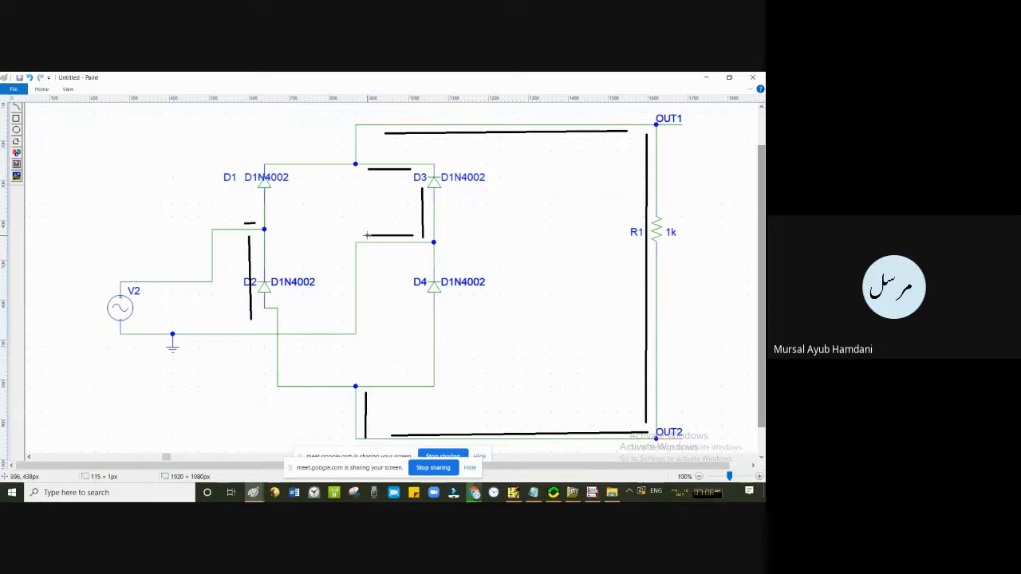
pyautogui.moveTo(413, 236); pyautogui.dragTo(358, 236)
pyautogui.moveTo(343, 299)
pyautogui.mouseDown()
pyautogui.moveTo(344, 329)
pyautogui.moveTo(348, 322)
pyautogui.moveTo(180, 329)
pyautogui.mouseUp()
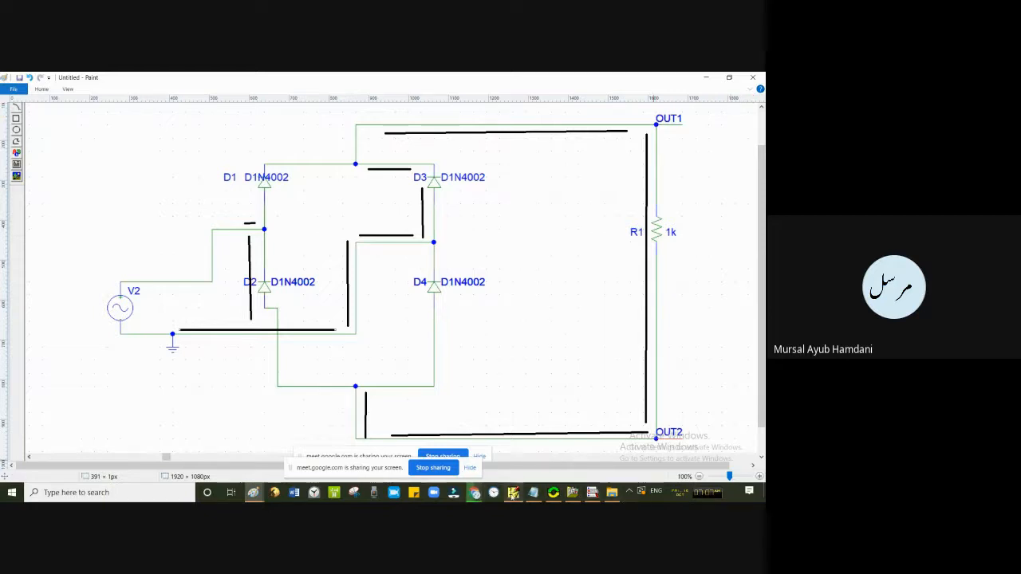
# - Switch to PSpice Schematics, simulate the full-wave rectifier circuit and bring up its results in PSpice A/D
pyautogui.click(513, 492)
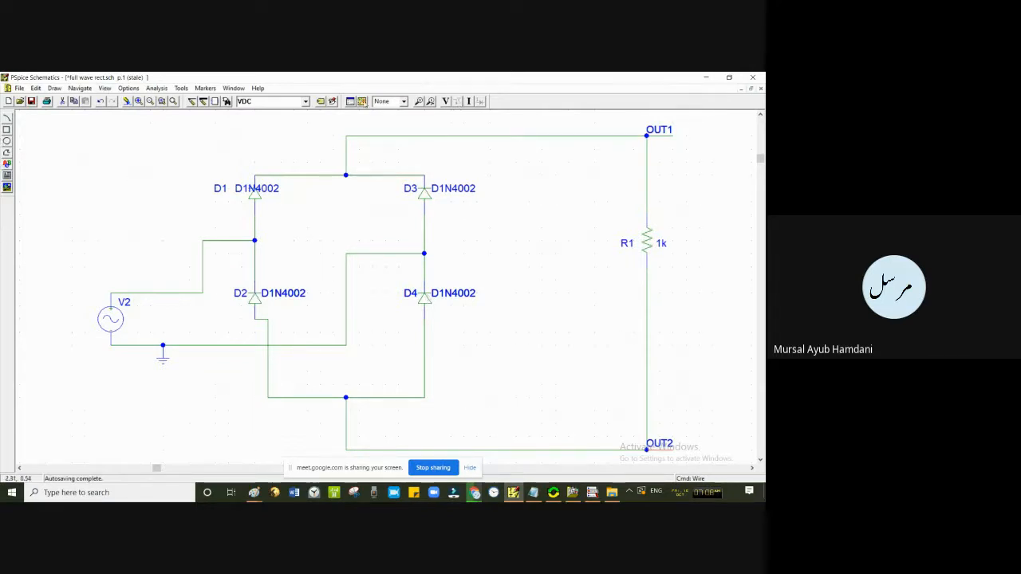
pyautogui.click(361, 101)
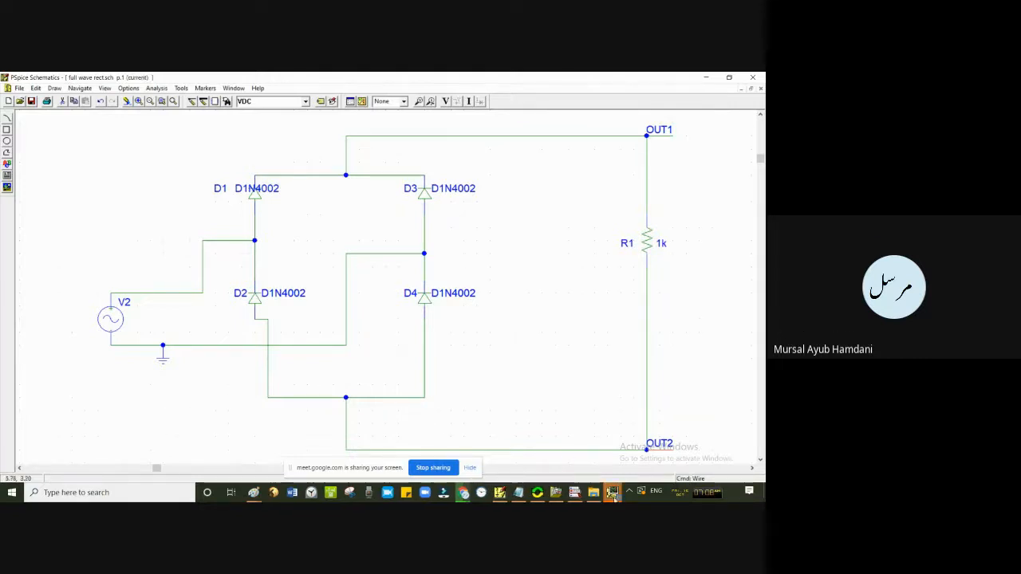
pyautogui.click(613, 492)
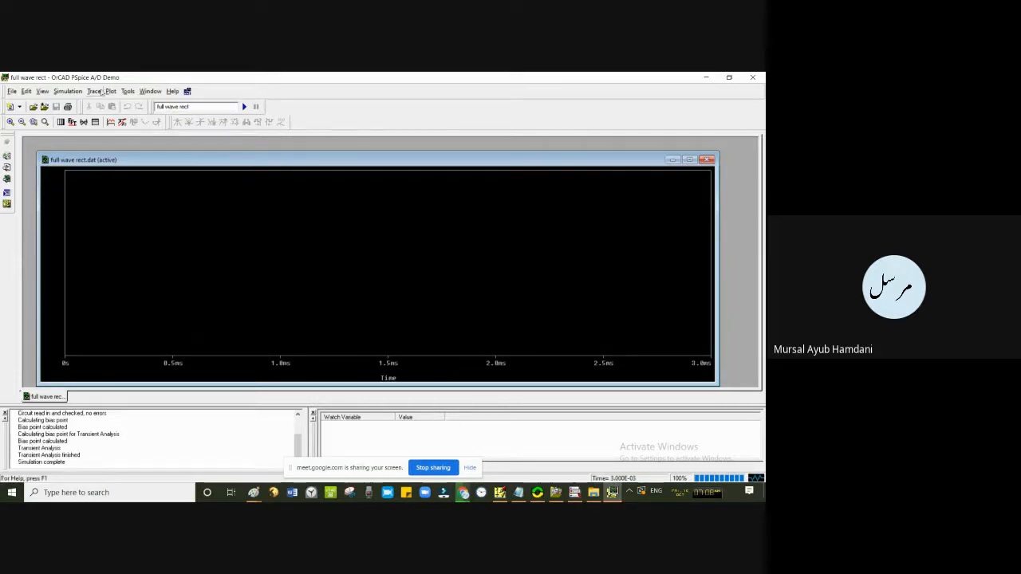
# - Add the source voltage trace V(V2:+) to the empty full-wave rectifier plot
pyautogui.click(96, 91)
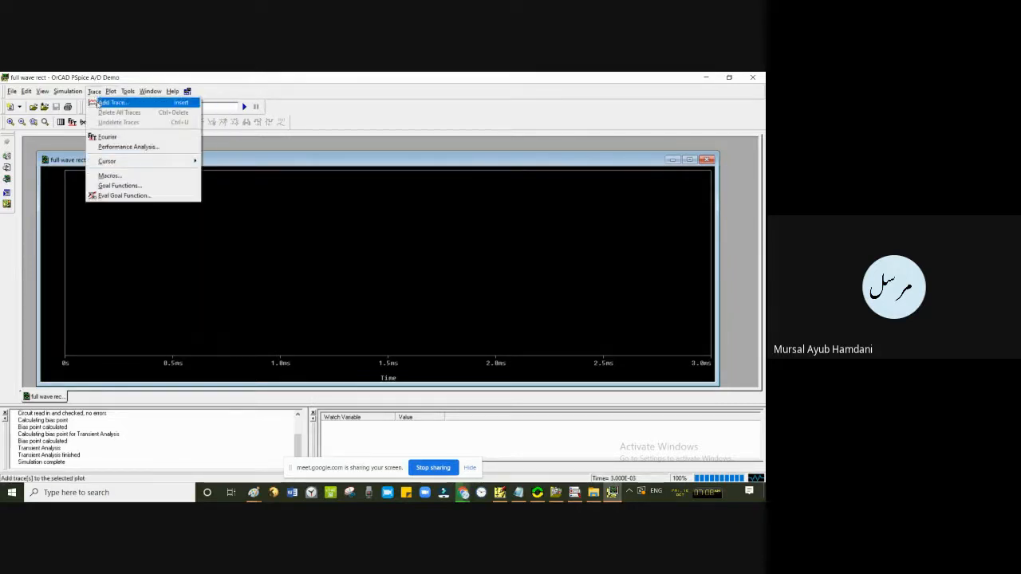
pyautogui.click(98, 103)
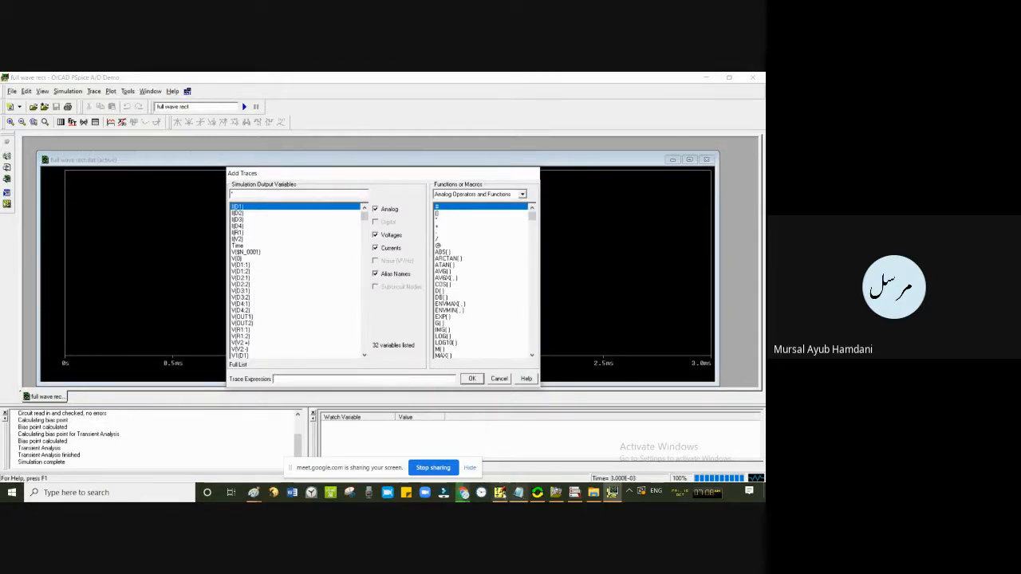
pyautogui.click(499, 492)
pyautogui.click(499, 492)
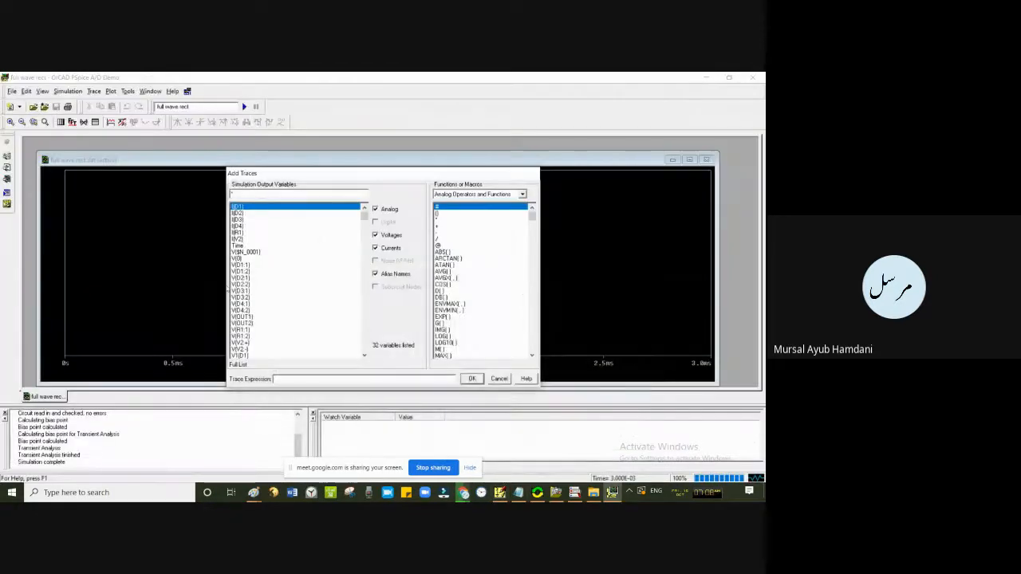
pyautogui.click(247, 343)
pyautogui.click(472, 379)
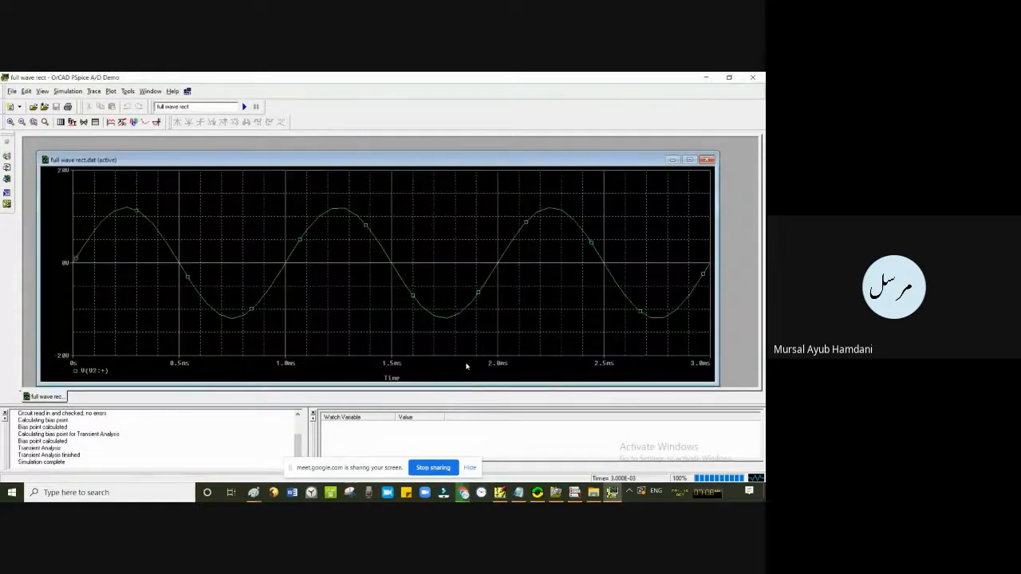
pyautogui.rightClick(156, 230)
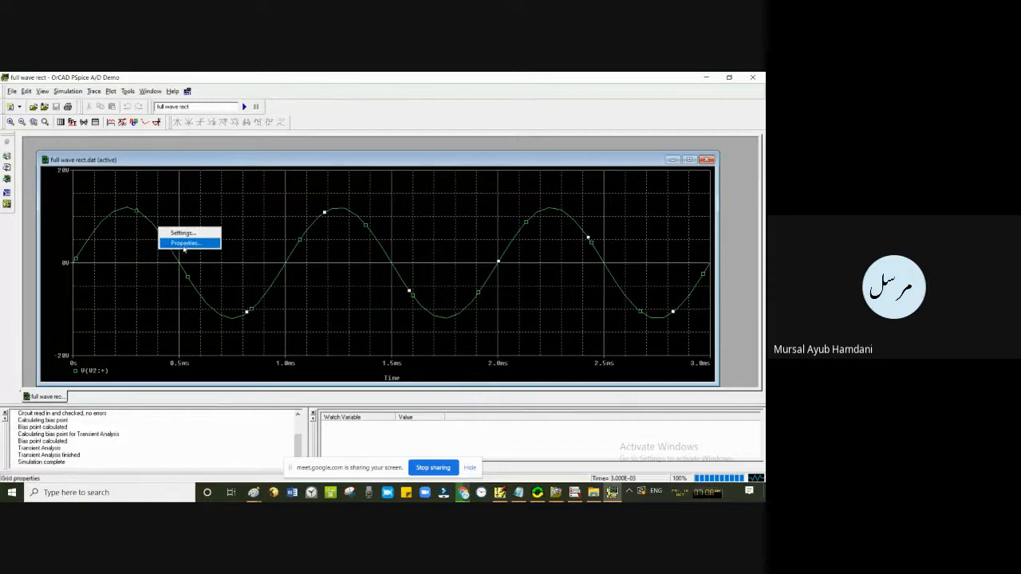
pyautogui.click(171, 238)
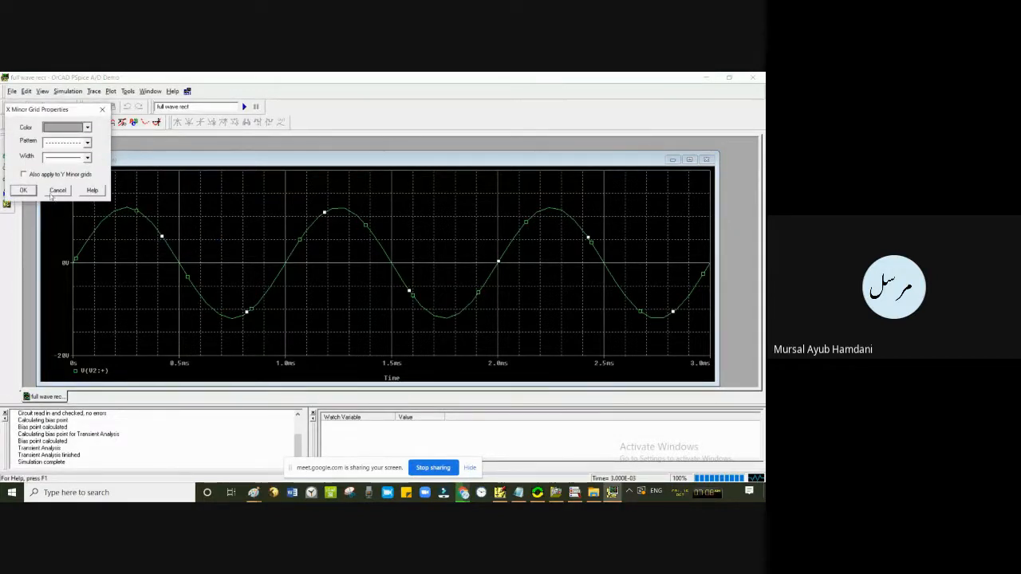
pyautogui.click(56, 190)
pyautogui.rightClick(155, 229)
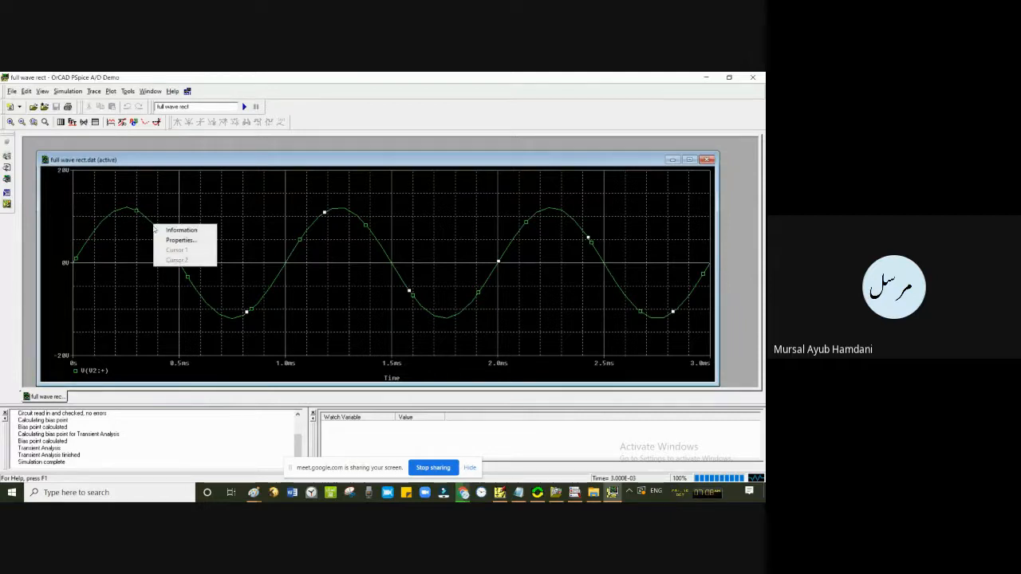
pyautogui.rightClick(264, 296)
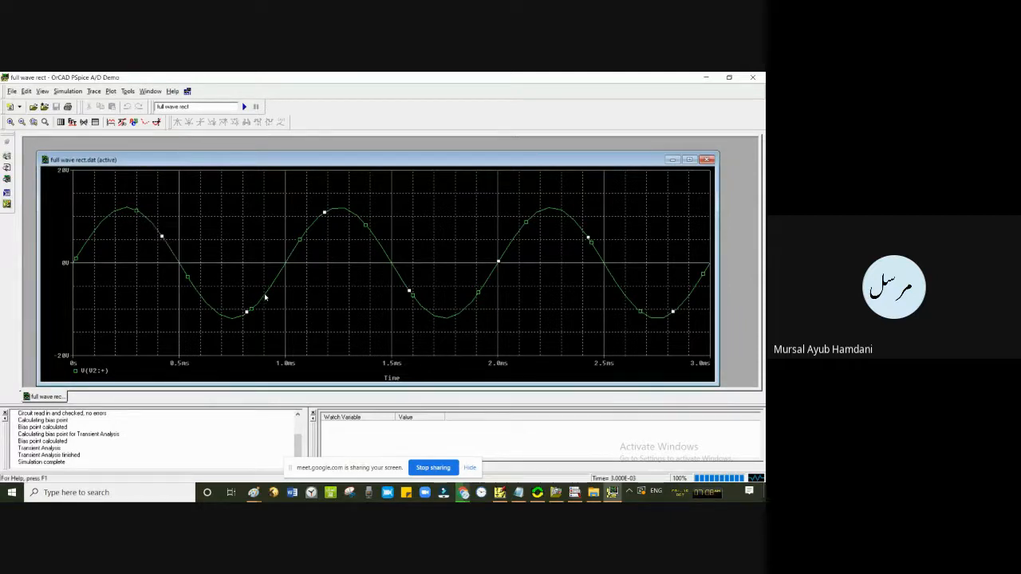
# - Format the V(V2:+) trace with a dash-dot pattern and a thick line width
pyautogui.rightClick(265, 294)
pyautogui.click(294, 308)
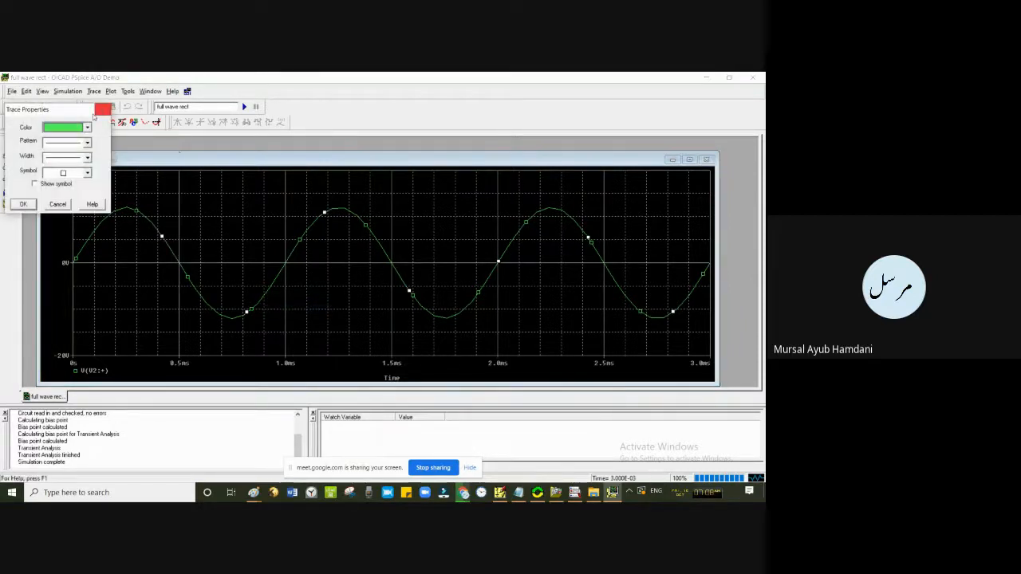
pyautogui.click(88, 143)
pyautogui.click(66, 162)
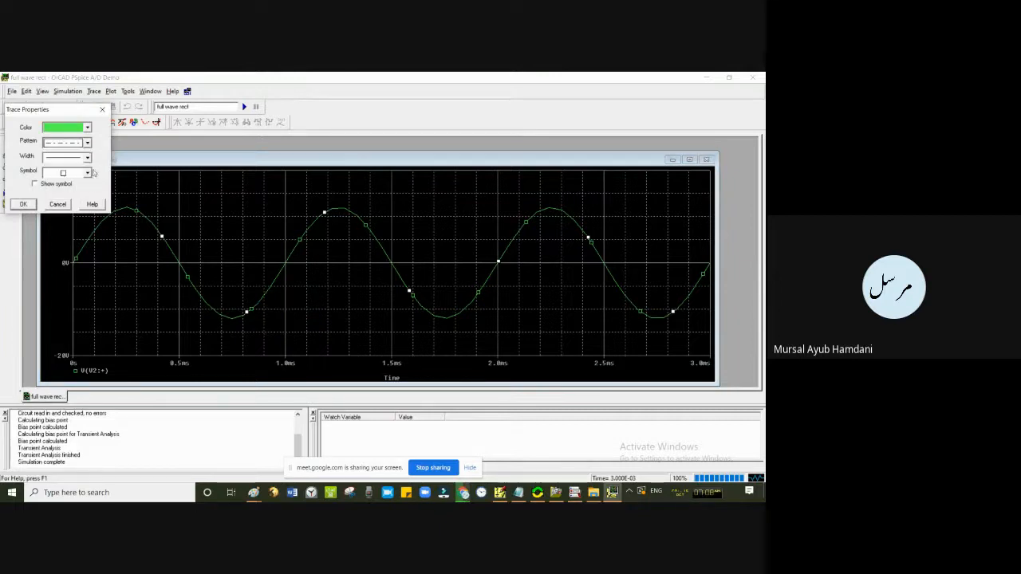
pyautogui.click(87, 157)
pyautogui.click(86, 203)
pyautogui.click(24, 204)
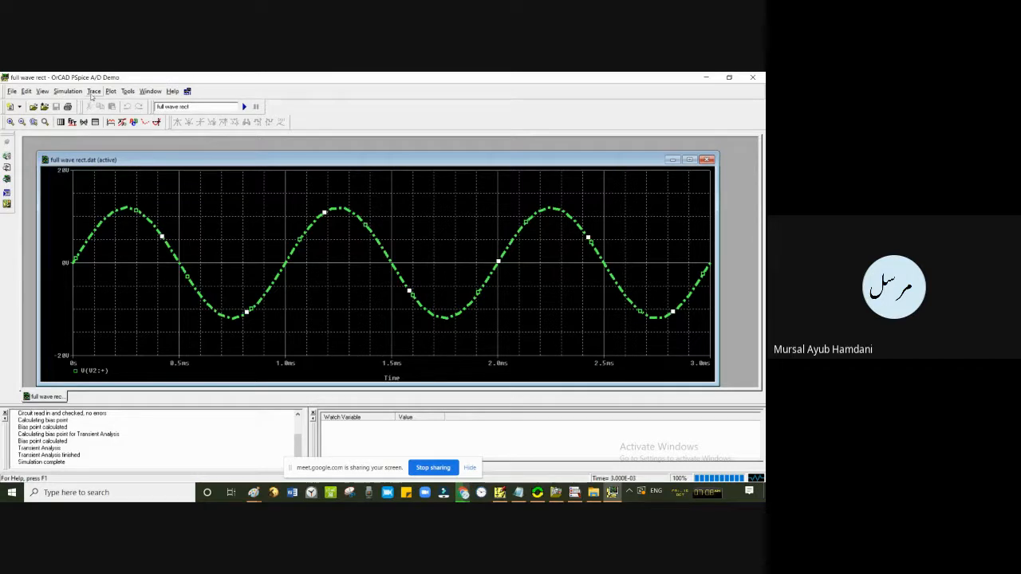
# - Check the output labels in the schematic and add the trace V(OUT1)-V(OUT2) to the plot
pyautogui.click(94, 91)
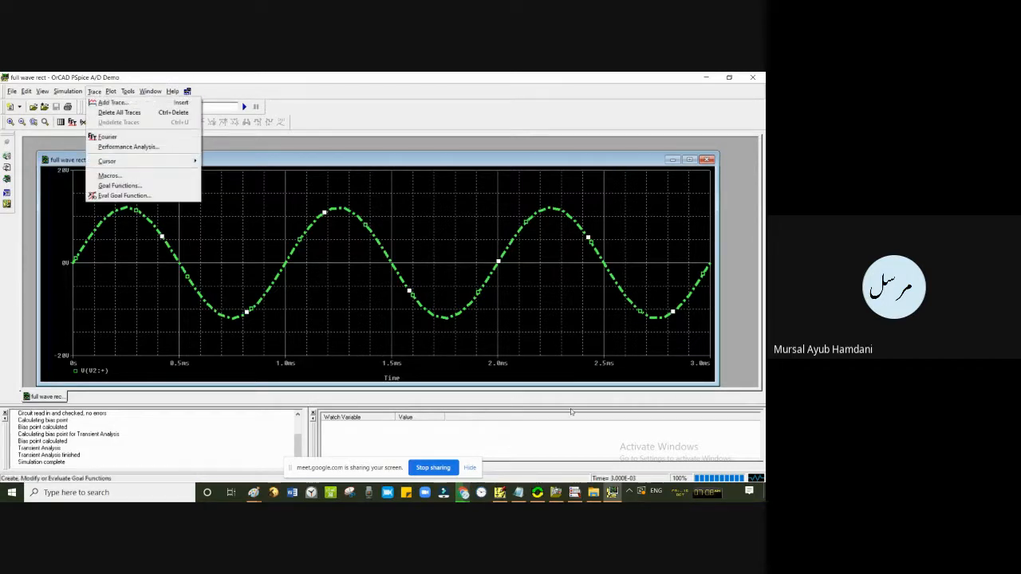
pyautogui.click(503, 493)
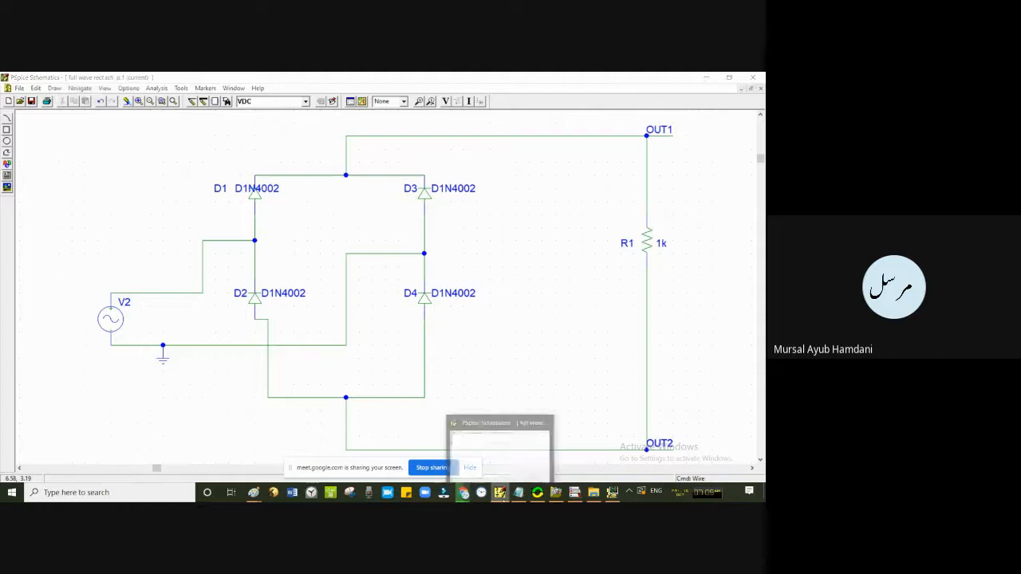
pyautogui.click(500, 493)
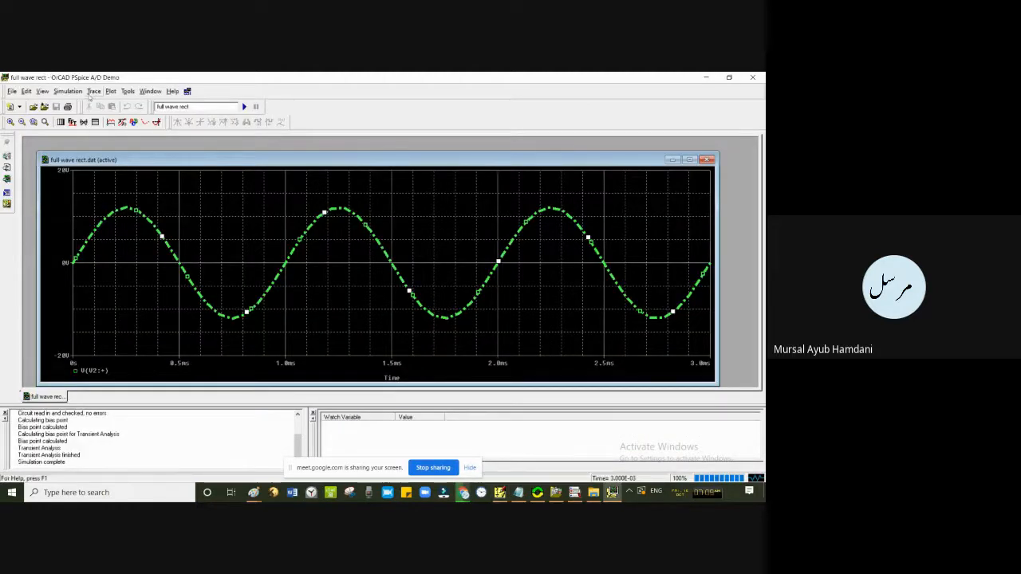
pyautogui.click(93, 92)
pyautogui.click(116, 103)
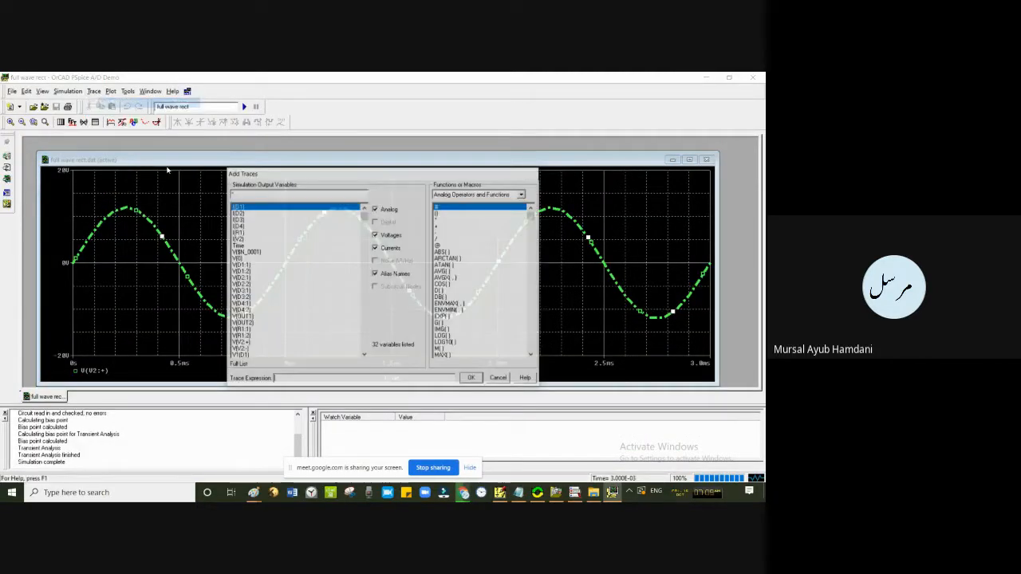
pyautogui.click(246, 316)
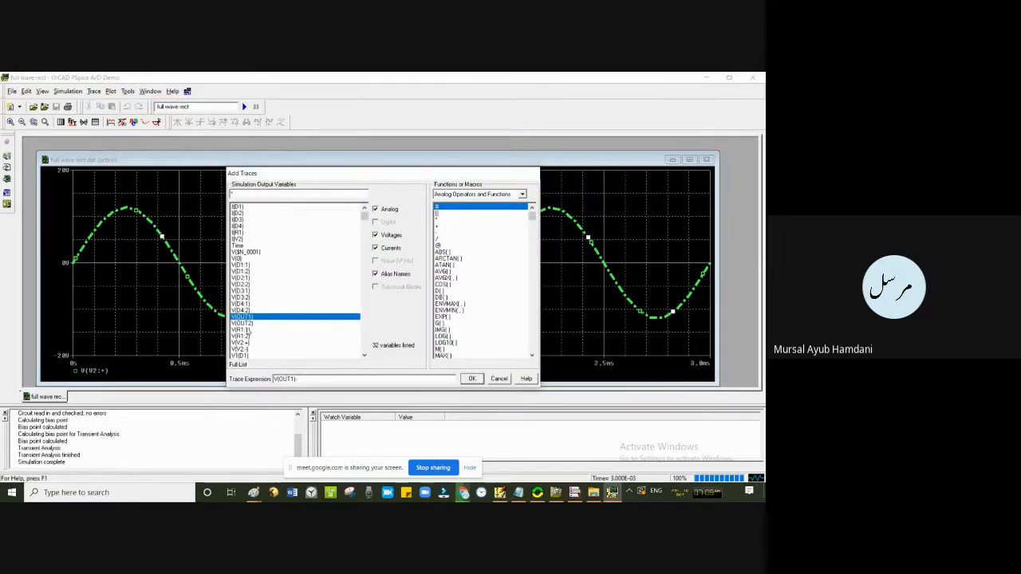
pyautogui.click(246, 323)
pyautogui.click(471, 378)
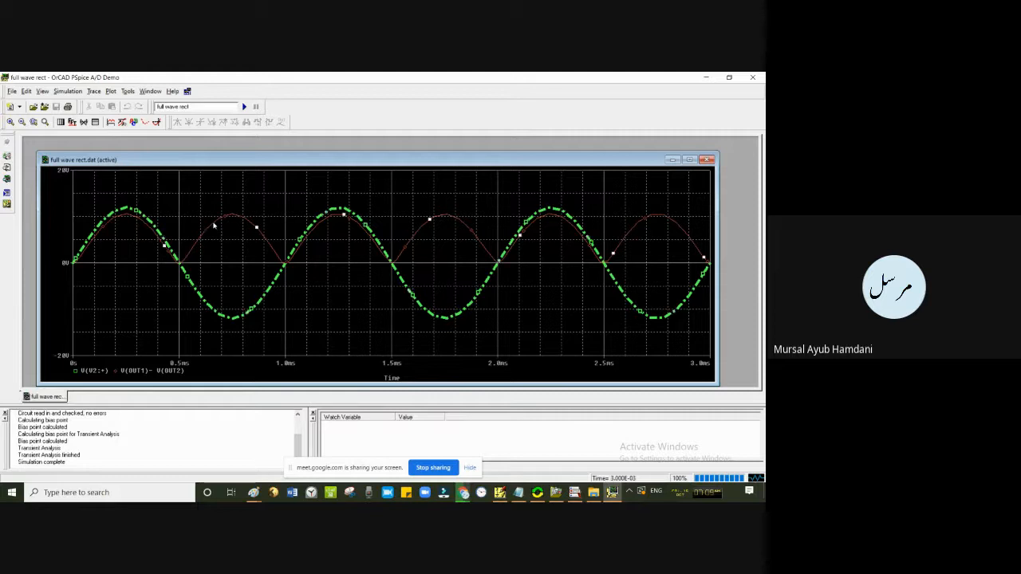
# - Format the V(OUT1)-V(OUT2) trace with a dotted pattern and a thick line width
pyautogui.click(94, 91)
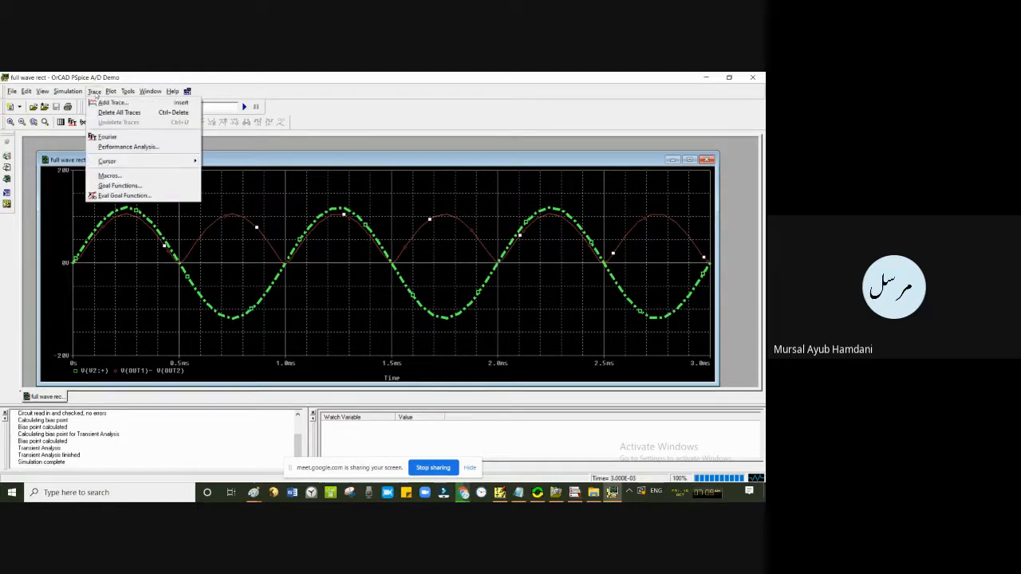
pyautogui.rightClick(260, 229)
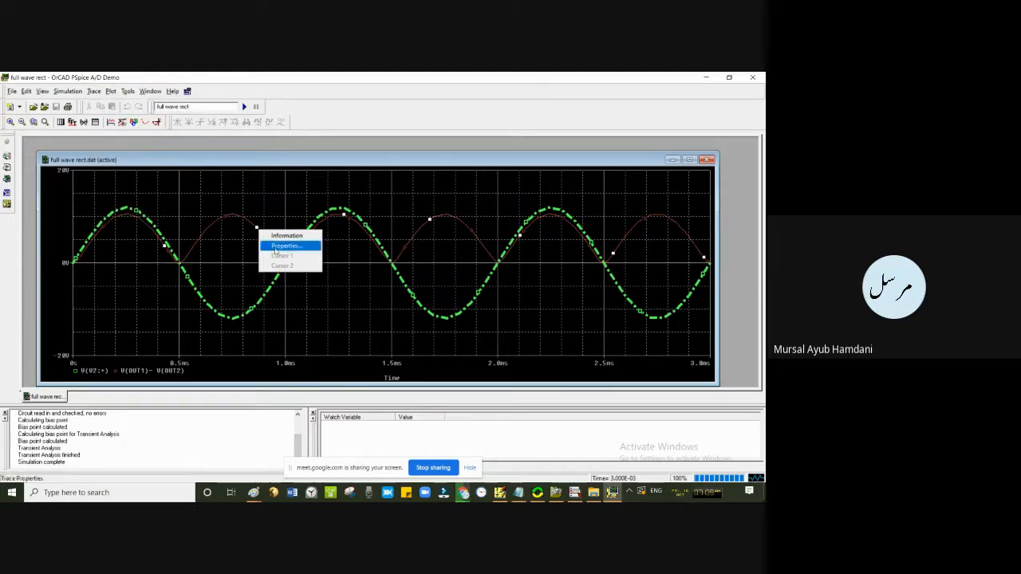
pyautogui.click(270, 247)
pyautogui.click(87, 143)
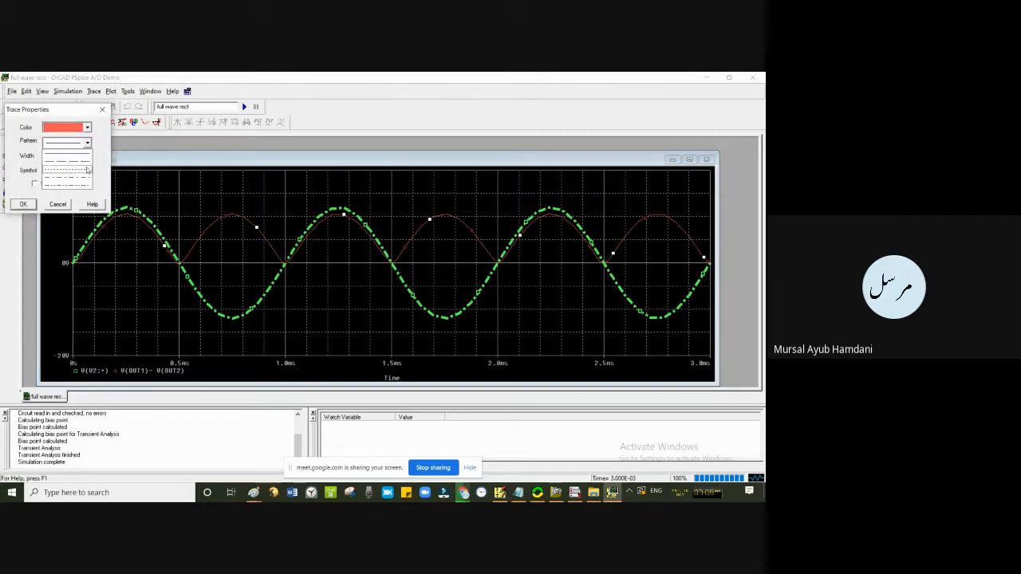
pyautogui.click(87, 173)
pyautogui.click(87, 157)
pyautogui.click(83, 201)
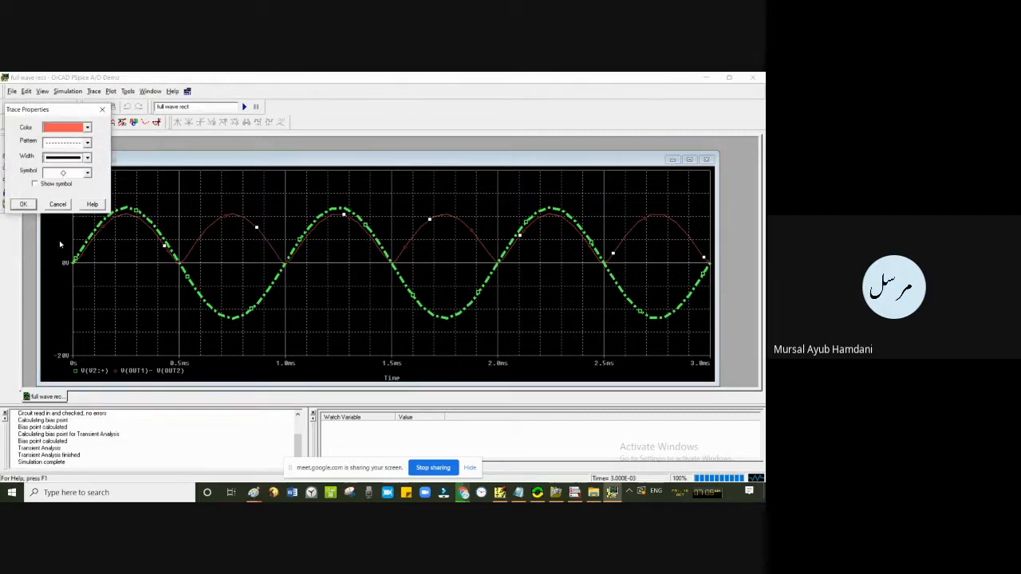
pyautogui.click(24, 205)
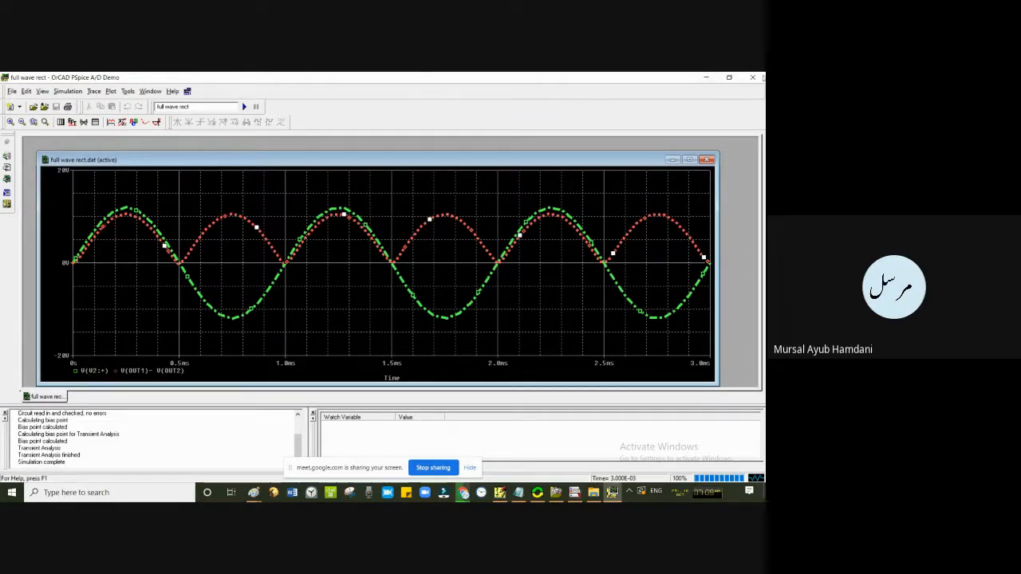
# - Return to Paint and undo the minus mark and all the current-path lines drawn over the rectifier circuit
pyautogui.click(759, 77)
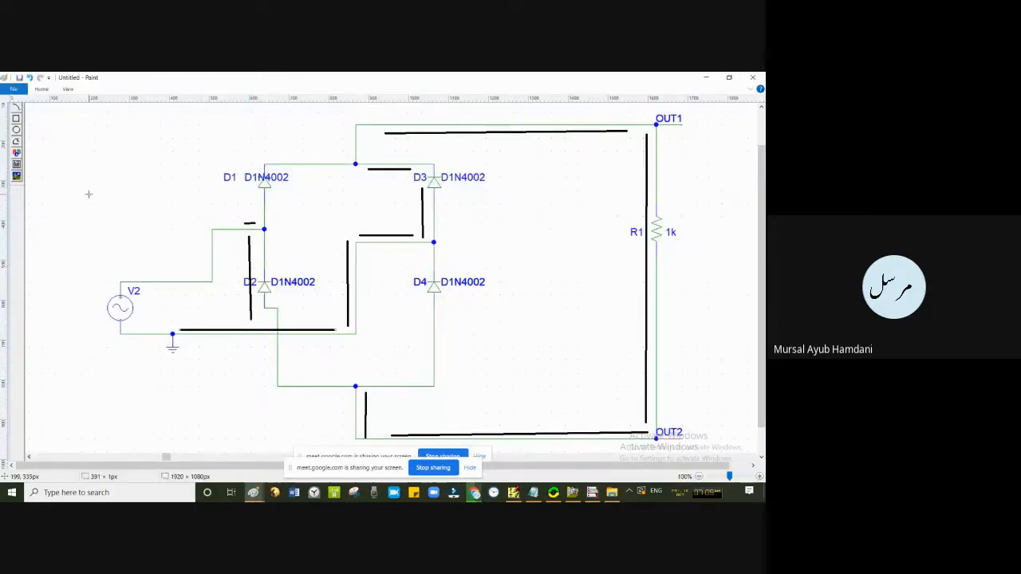
pyautogui.hotkey('ctrl', 'z')
pyautogui.hotkey('ctrl', 'z')
pyautogui.hotkey('ctrl', 'z')
pyautogui.hotkey('ctrl', 'z')
pyautogui.hotkey('ctrl', 'z')
pyautogui.hotkey('ctrl', 'z')
pyautogui.hotkey('ctrl', 'z')
pyautogui.hotkey('ctrl', 'z')
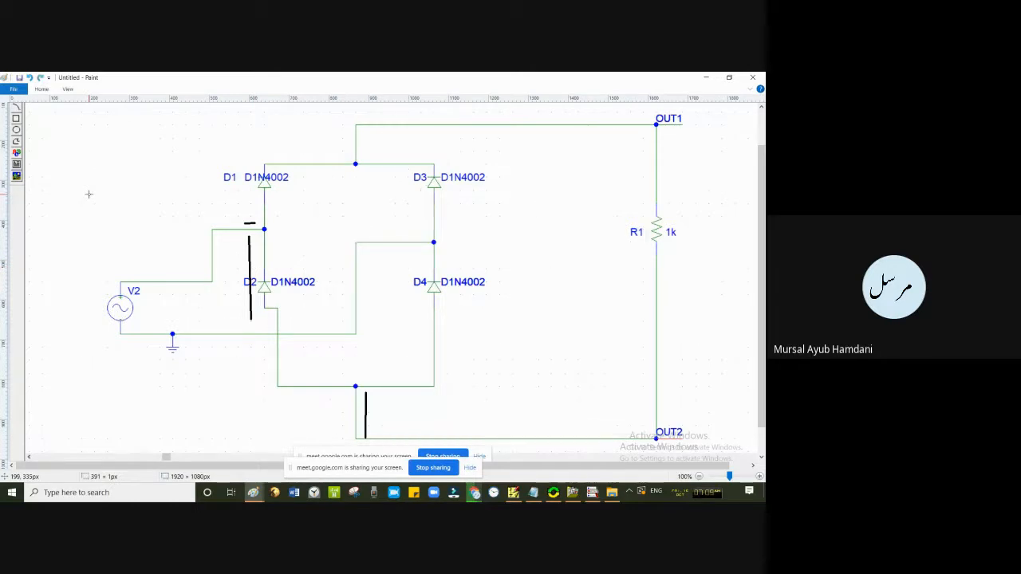
pyautogui.hotkey('ctrl', 'z')
pyautogui.hotkey('ctrl', 'z')
pyautogui.hotkey('ctrl', 'z')
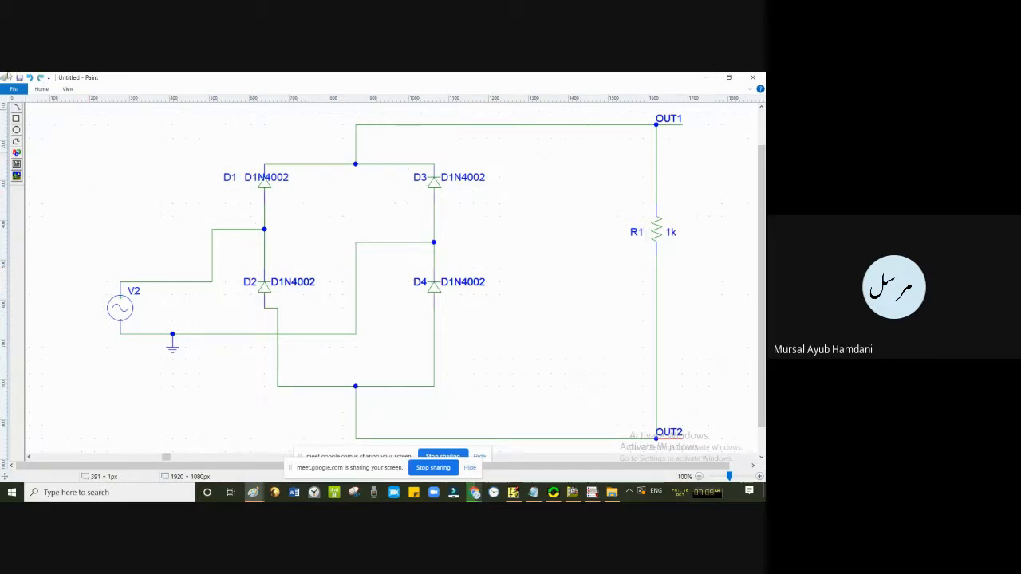
# - With the Pencil tool, draw a short diagonal stroke across diode D1
pyautogui.click(41, 88)
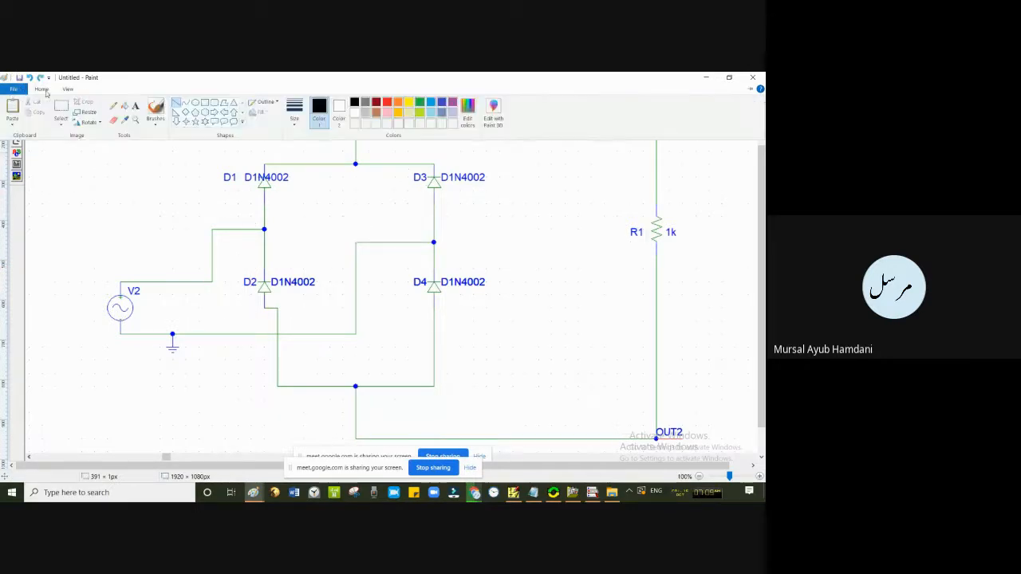
pyautogui.click(113, 105)
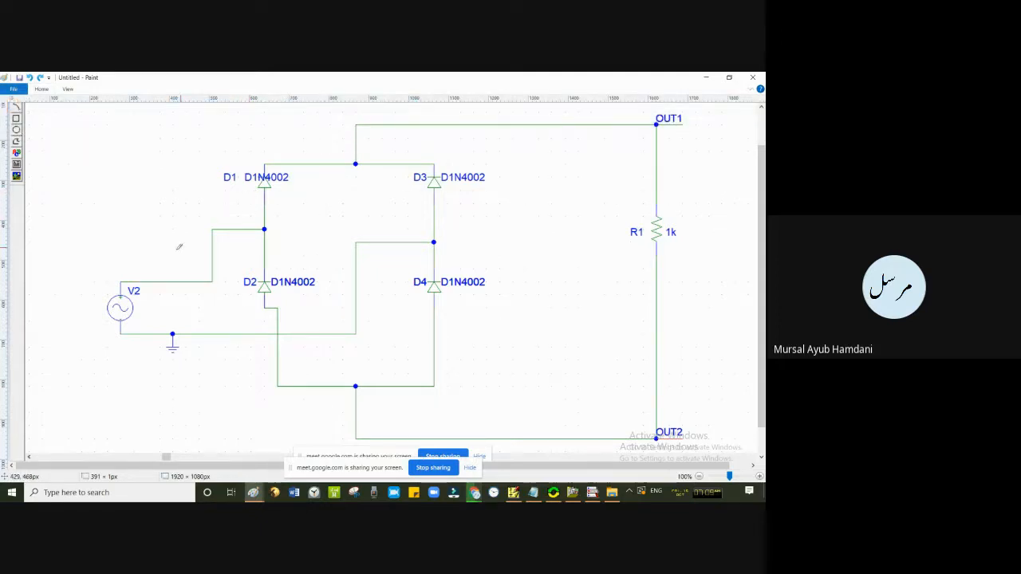
pyautogui.moveTo(255, 188); pyautogui.dragTo(267, 180)
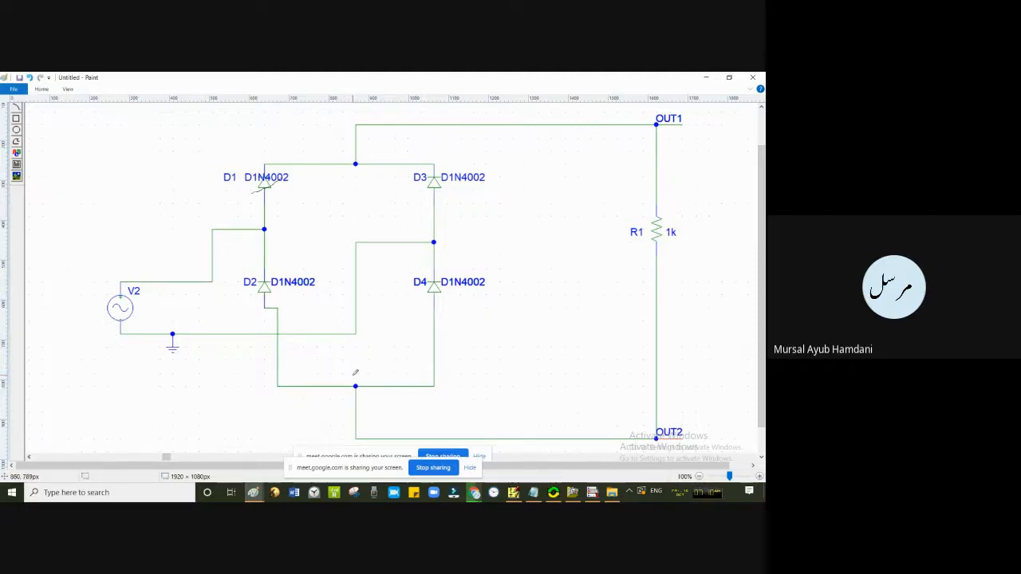
# - Stroke across diode D4, undo that stroke and the one on D1, and mark D2 and D3 with short diagonal strokes
pyautogui.moveTo(427, 303); pyautogui.dragTo(455, 273)
pyautogui.hotkey('ctrl', 'z')
pyautogui.hotkey('ctrl', 'z')
pyautogui.moveTo(253, 299); pyautogui.dragTo(296, 264)
pyautogui.moveTo(424, 193); pyautogui.dragTo(463, 165)
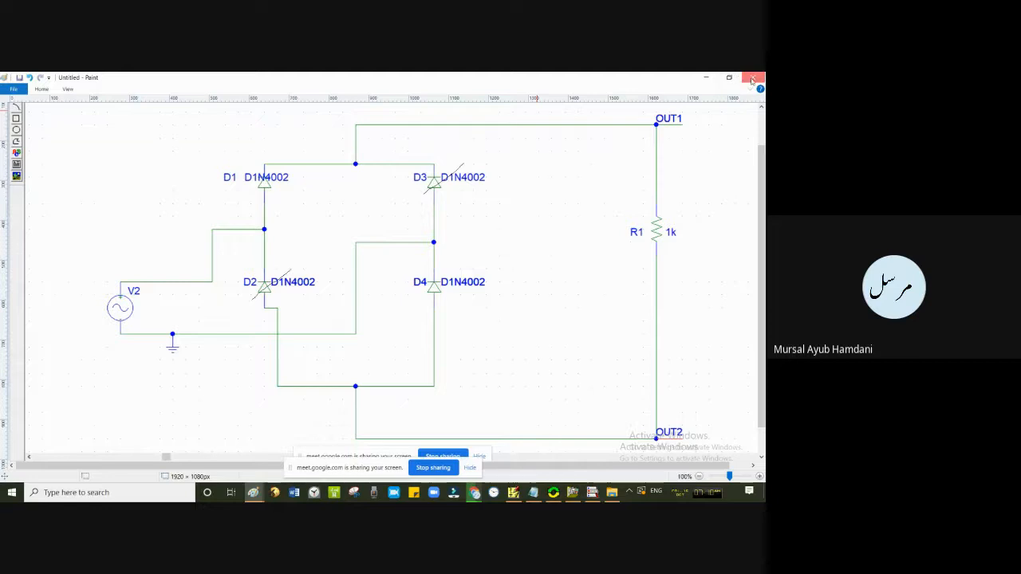
# - Close the Paint drawing of the rectifier without saving and switch to the lab image folder in File Explorer
pyautogui.click(751, 79)
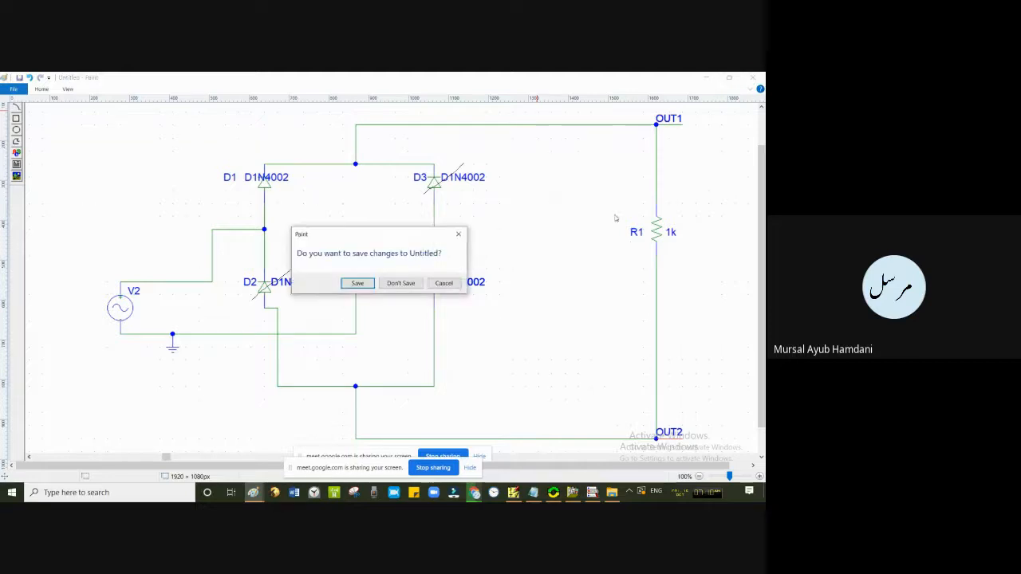
pyautogui.click(401, 283)
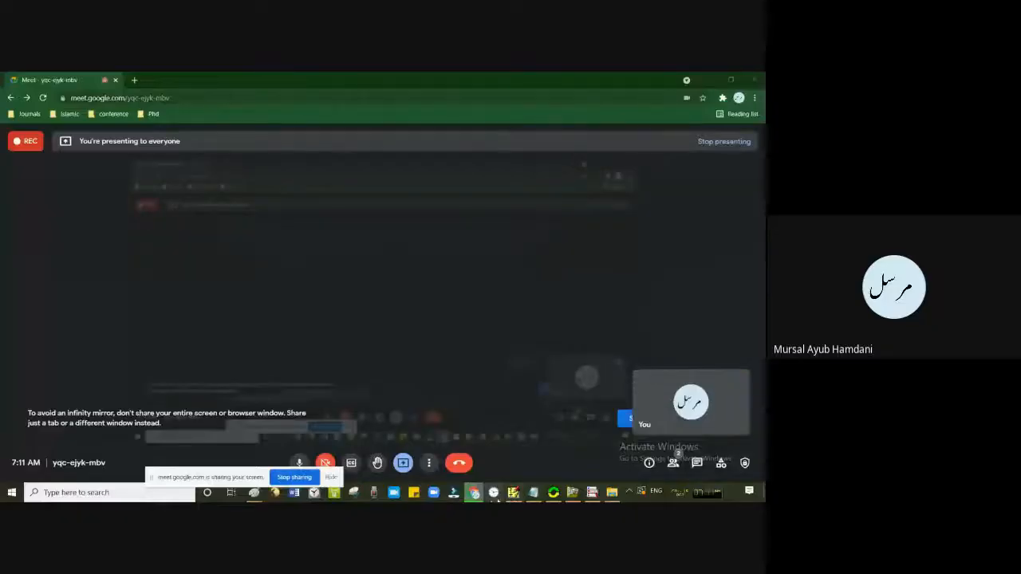
pyautogui.click(512, 492)
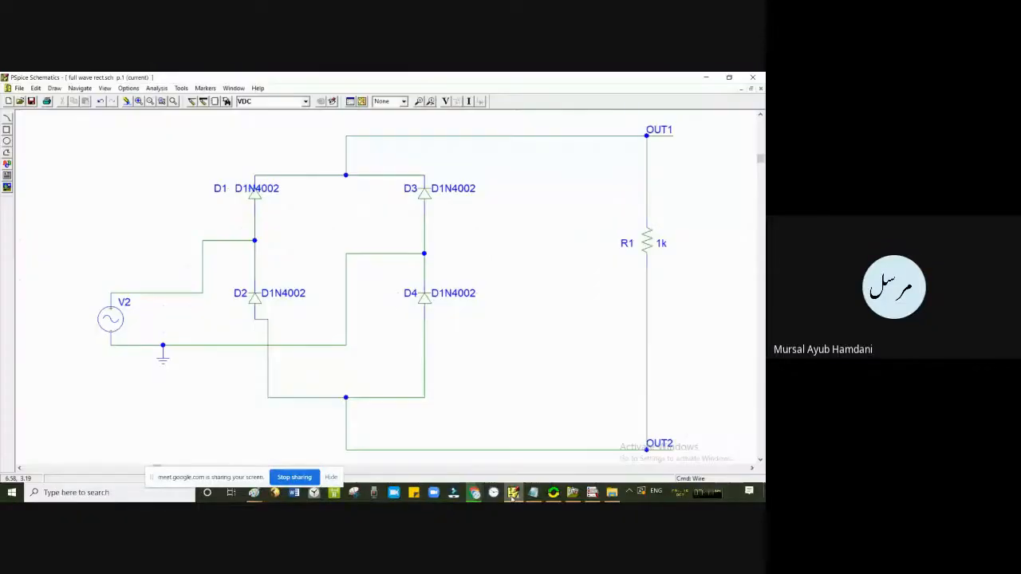
pyautogui.click(252, 492)
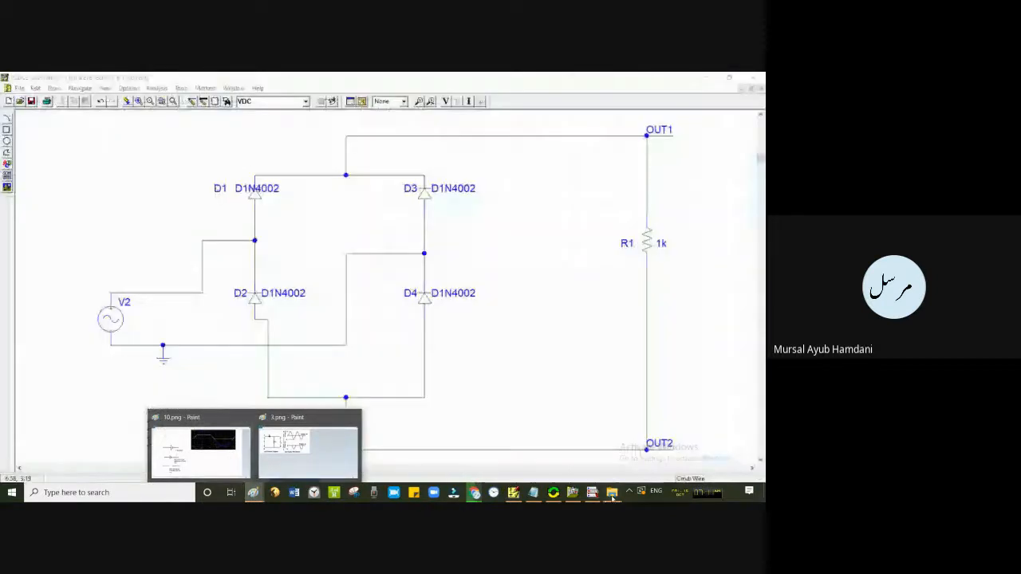
pyautogui.click(612, 492)
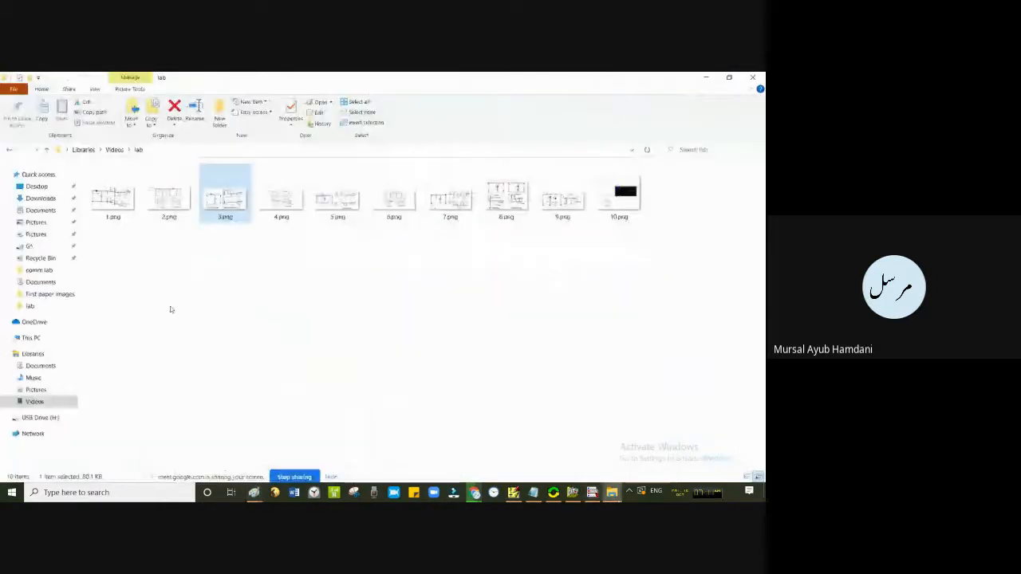
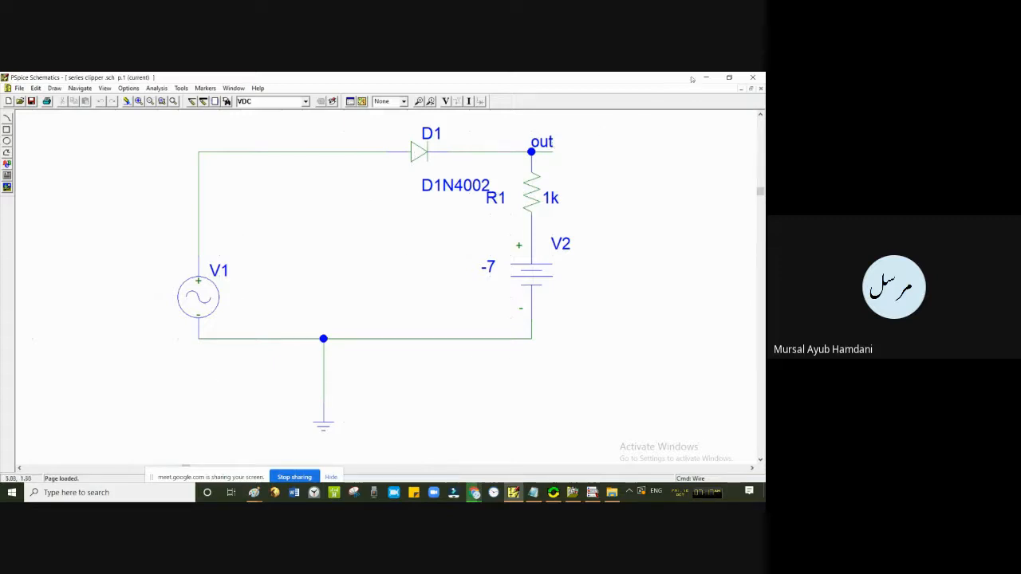
# - Cancel closing PSpice Schematics and open half wave rect.sch from the comm lab folder
pyautogui.click(754, 78)
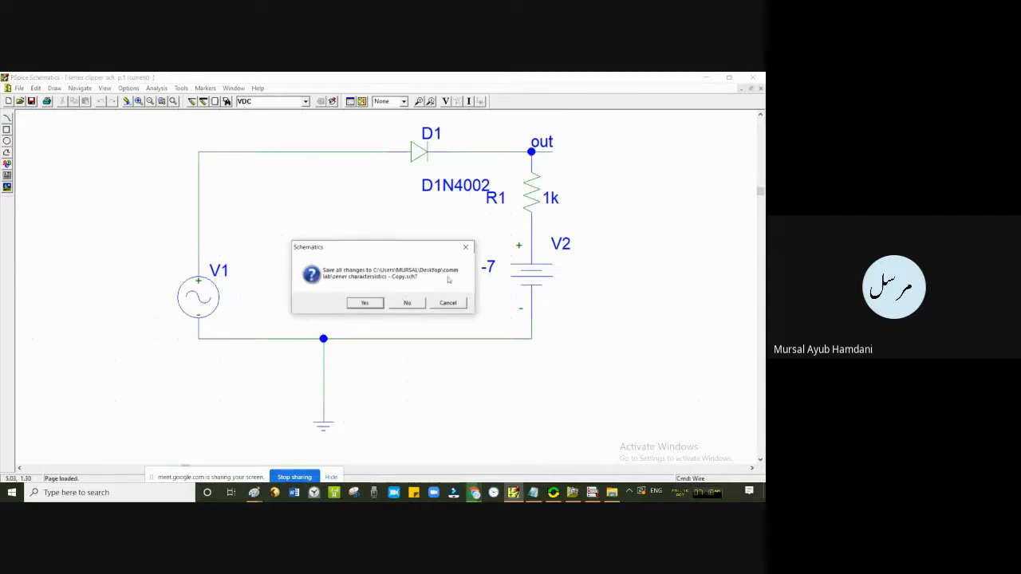
pyautogui.click(466, 248)
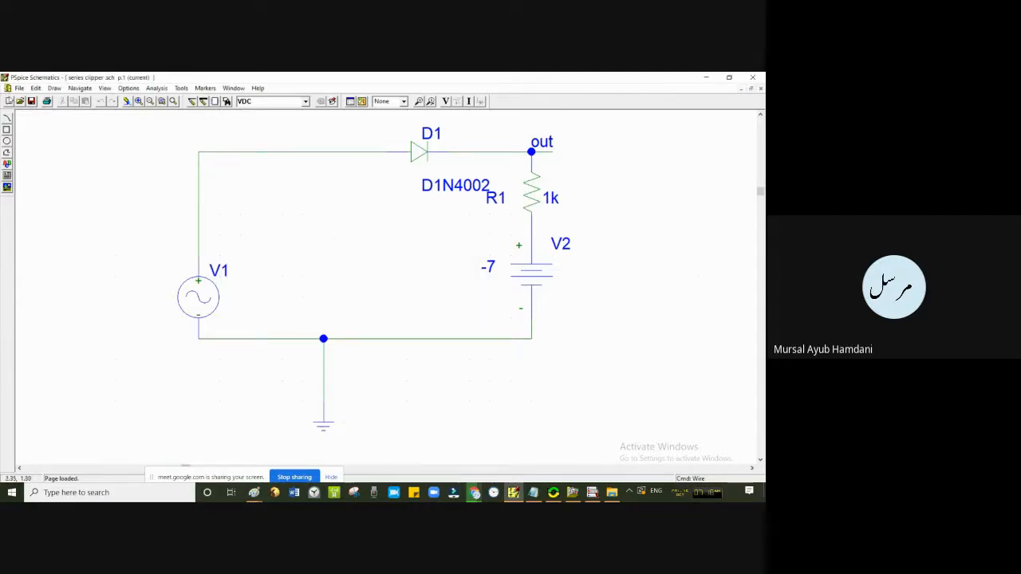
pyautogui.click(19, 88)
pyautogui.click(36, 119)
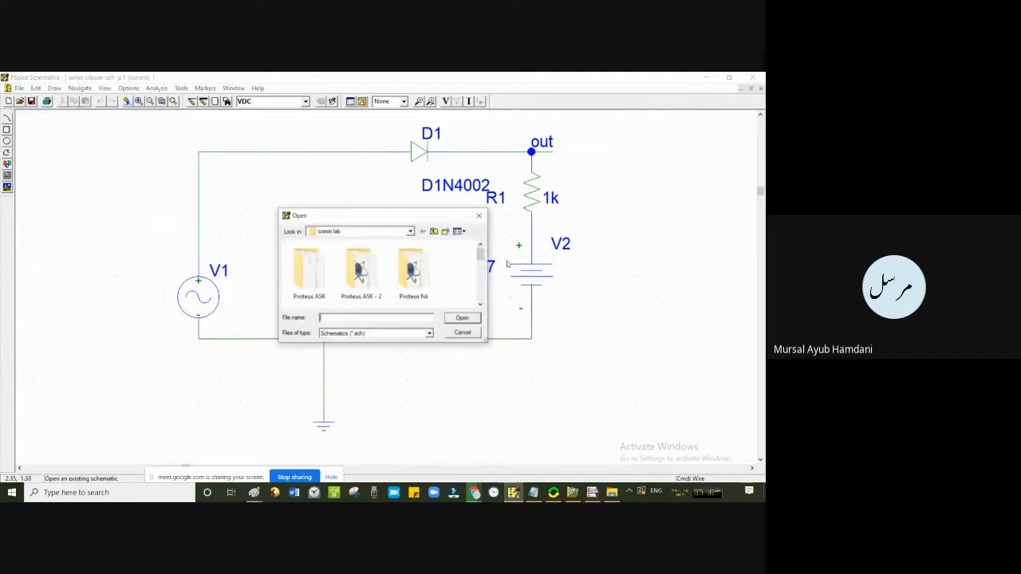
pyautogui.moveTo(480, 266); pyautogui.dragTo(481, 279)
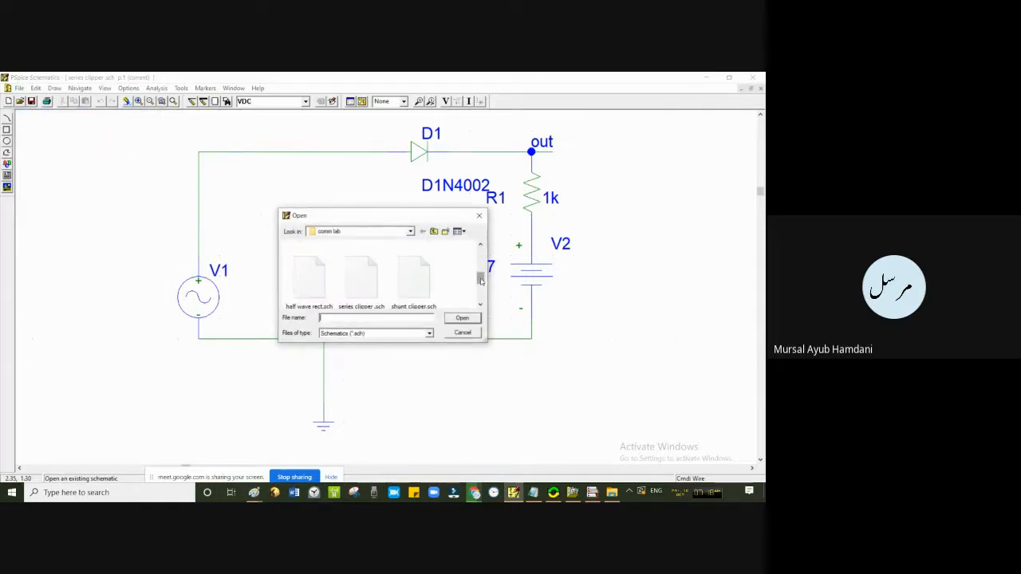
pyautogui.doubleClick(313, 292)
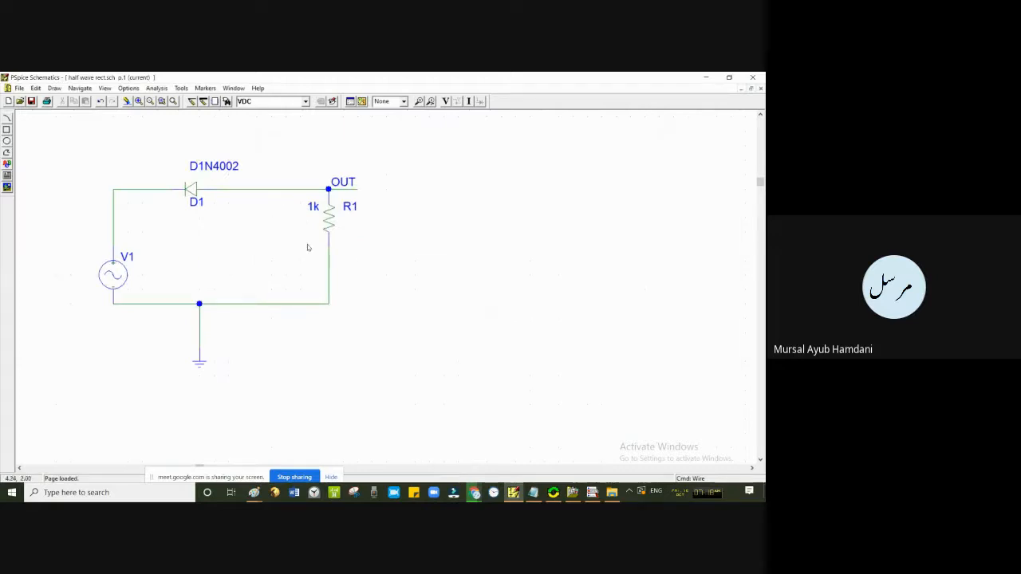
# - Delete the wire below resistor R1 and place a VDC source there, connecting R1 to the ground wire
pyautogui.click(330, 277)
pyautogui.press('Delete')
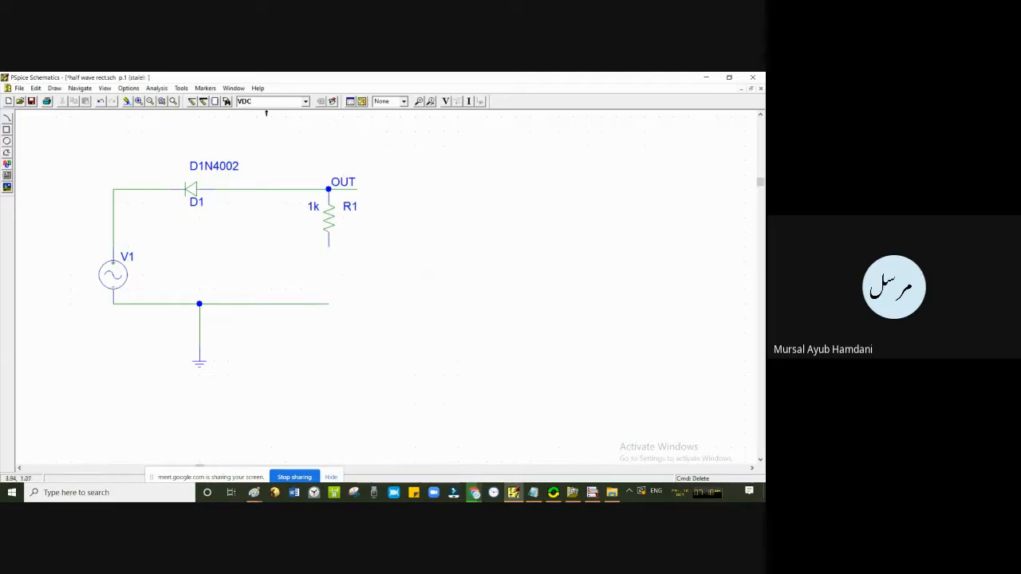
pyautogui.click(305, 102)
pyautogui.click(255, 150)
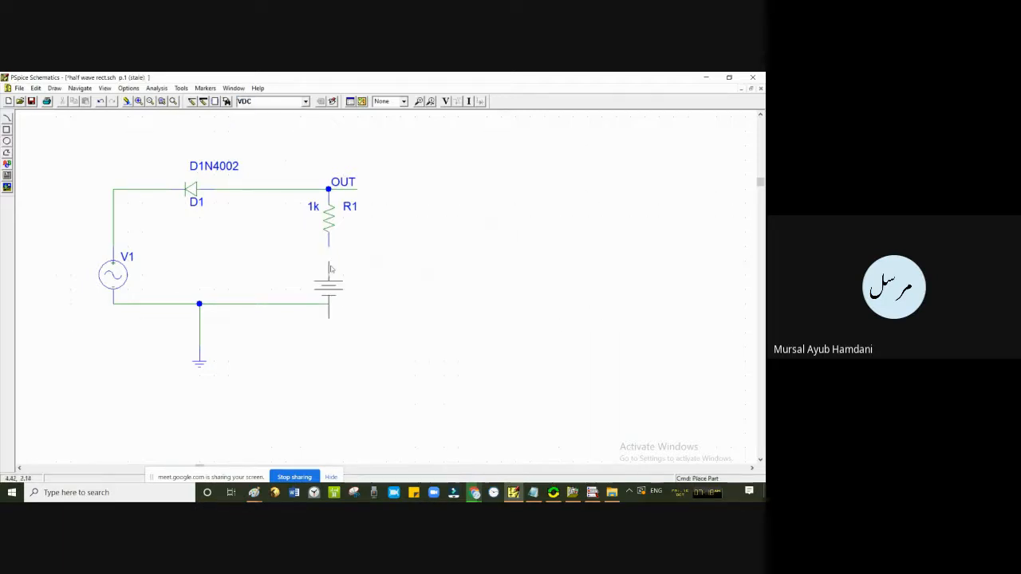
pyautogui.click(330, 244)
pyautogui.rightClick(356, 274)
pyautogui.click(298, 268)
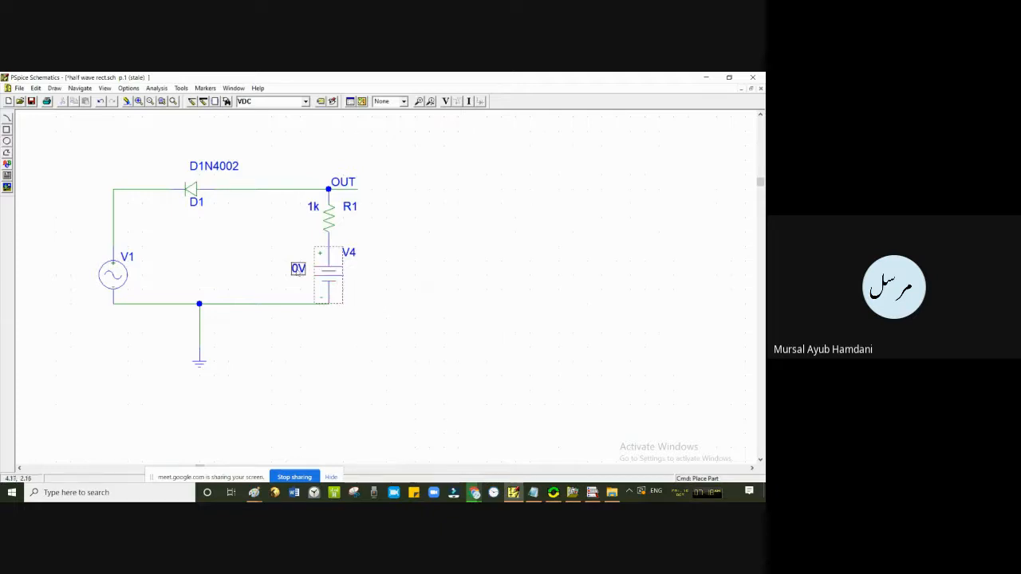
# - Set the DC value of the new voltage source below R1 to 7V
pyautogui.doubleClick(297, 269)
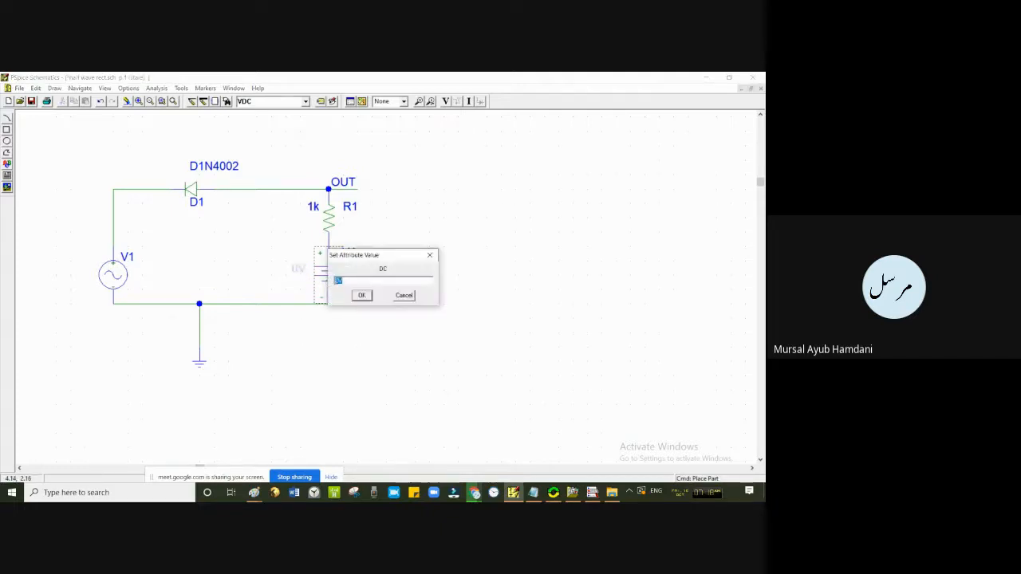
pyautogui.click(362, 295)
pyautogui.click(360, 295)
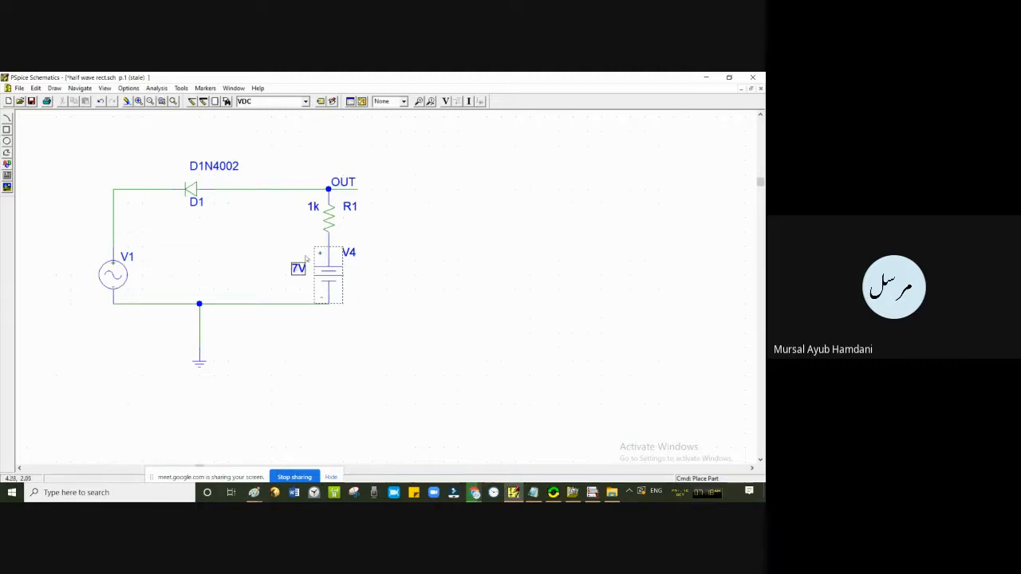
# - Bring up 4.png in Paint as a smaller window and place it beside the schematic for comparison
pyautogui.click(254, 497)
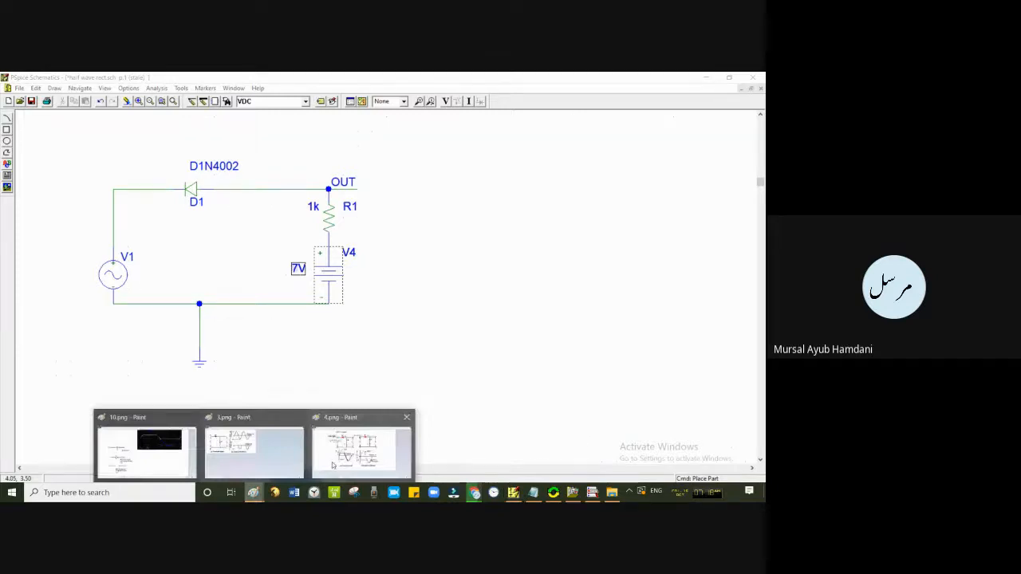
pyautogui.click(358, 446)
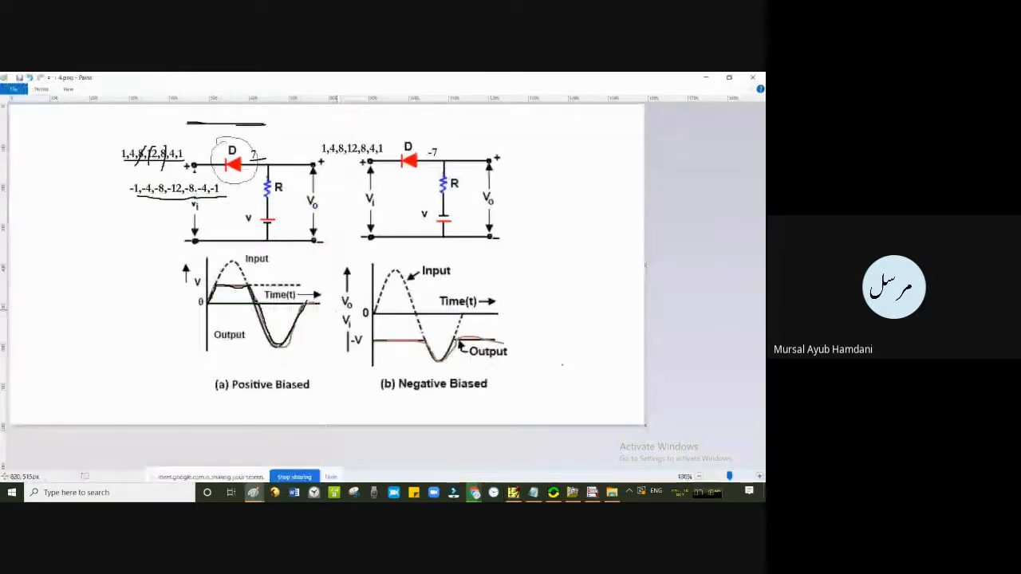
pyautogui.click(729, 77)
pyautogui.moveTo(334, 169)
pyautogui.mouseDown()
pyautogui.moveTo(513, 105)
pyautogui.moveTo(556, 105)
pyautogui.mouseUp()
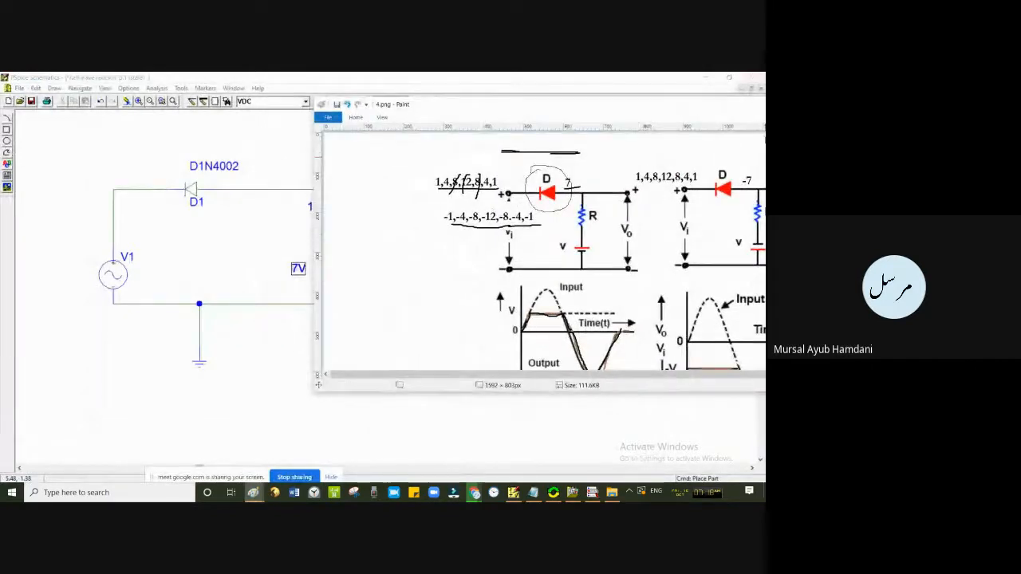
# - Mark the diode, resistor and battery of the positive-biased clipper with diagonal strokes, and clear the Paint window off the schematic
pyautogui.moveTo(561, 171); pyautogui.dragTo(582, 155)
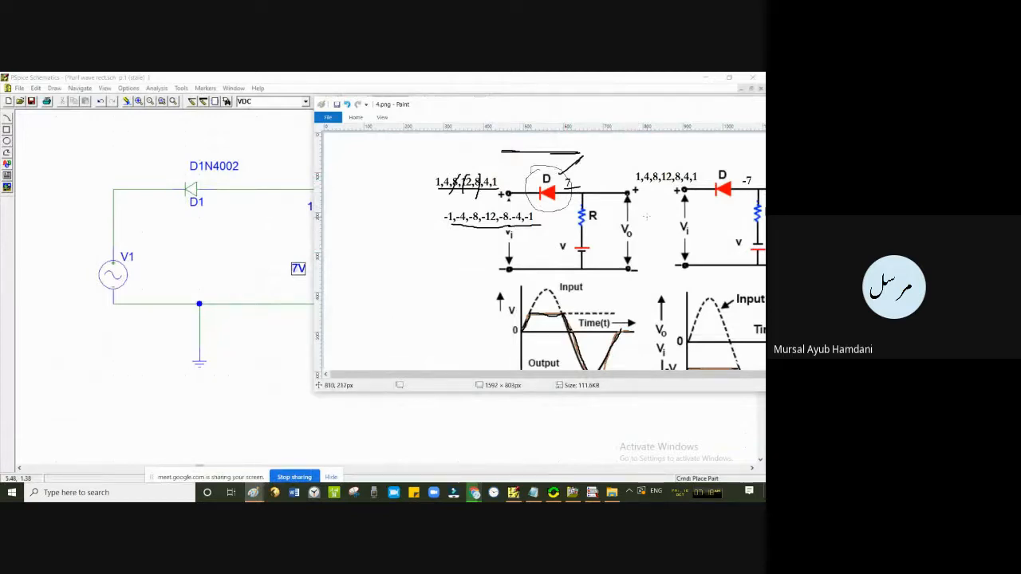
pyautogui.moveTo(572, 229); pyautogui.dragTo(603, 201)
pyautogui.moveTo(576, 260); pyautogui.dragTo(600, 230)
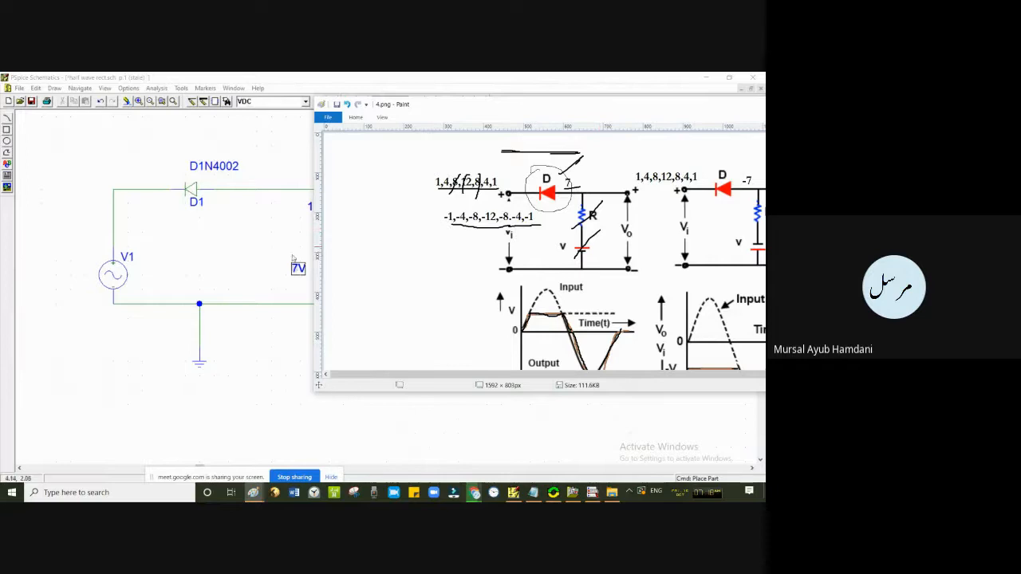
pyautogui.moveTo(315, 247)
pyautogui.mouseDown()
pyautogui.moveTo(433, 247)
pyautogui.moveTo(414, 246)
pyautogui.mouseUp()
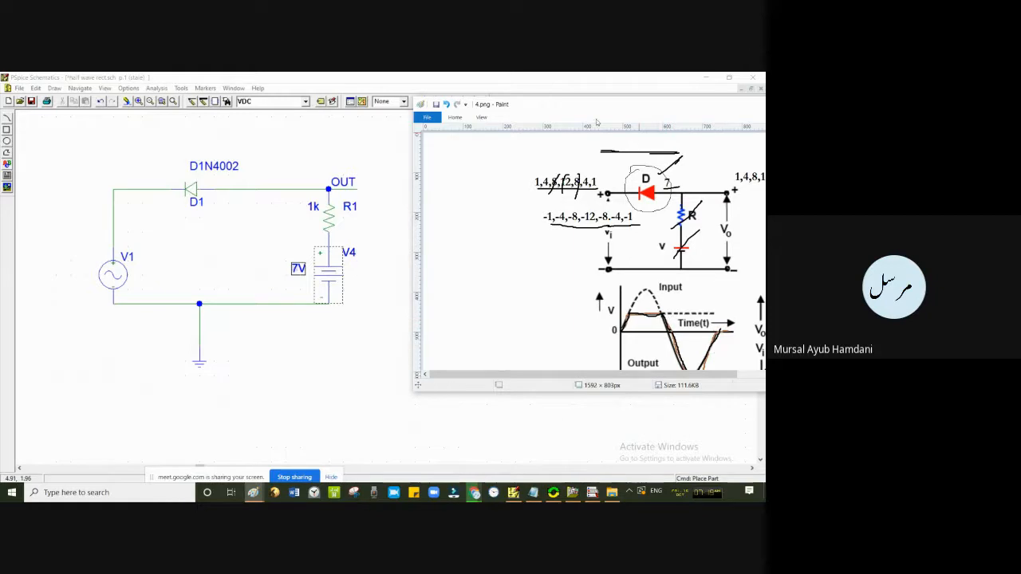
pyautogui.moveTo(495, 112); pyautogui.dragTo(272, 87)
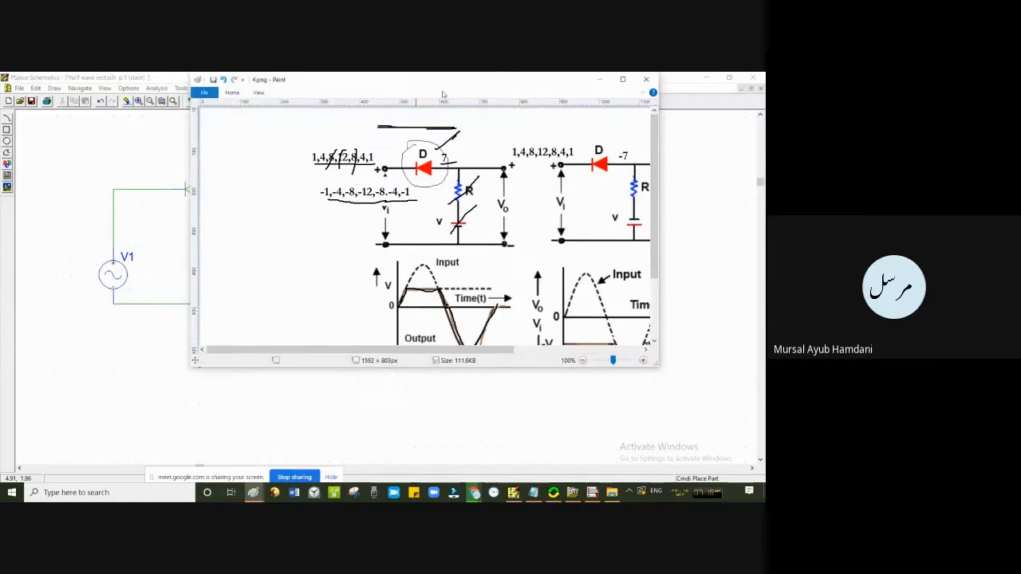
pyautogui.click(606, 84)
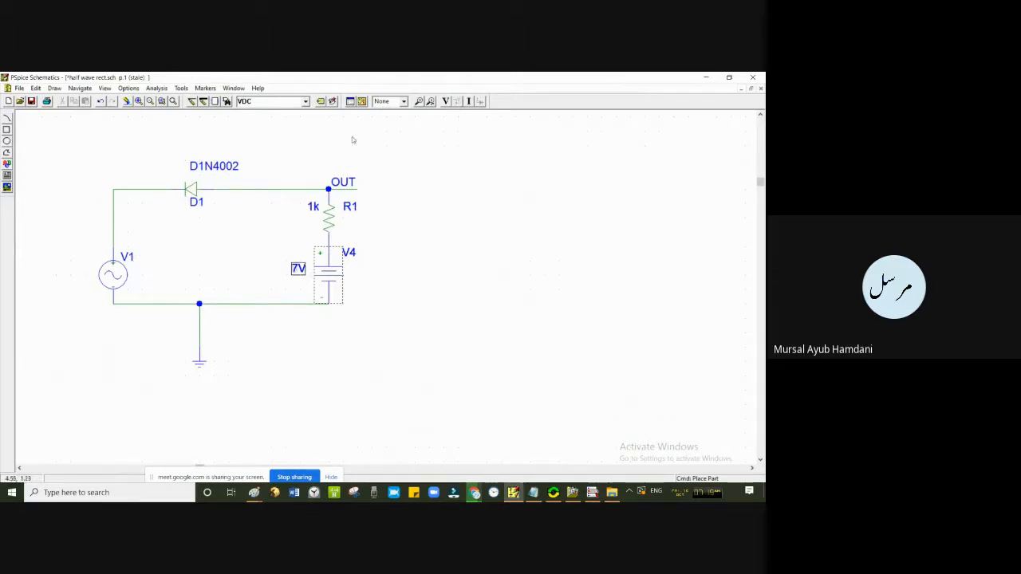
# - Run the simulation of the modified circuit and add the input trace V(V1:+) to the plot
pyautogui.click(350, 101)
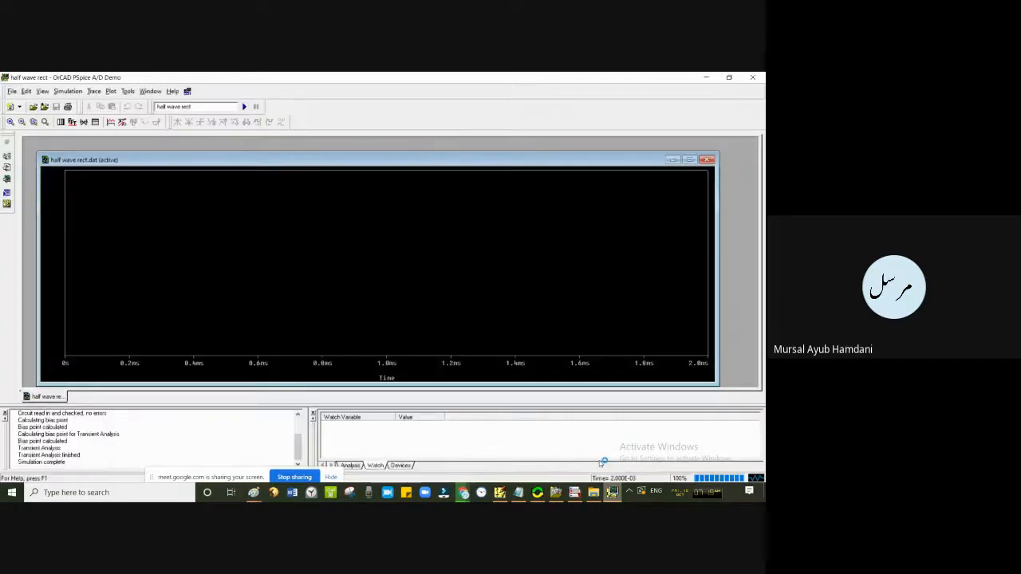
pyautogui.click(93, 91)
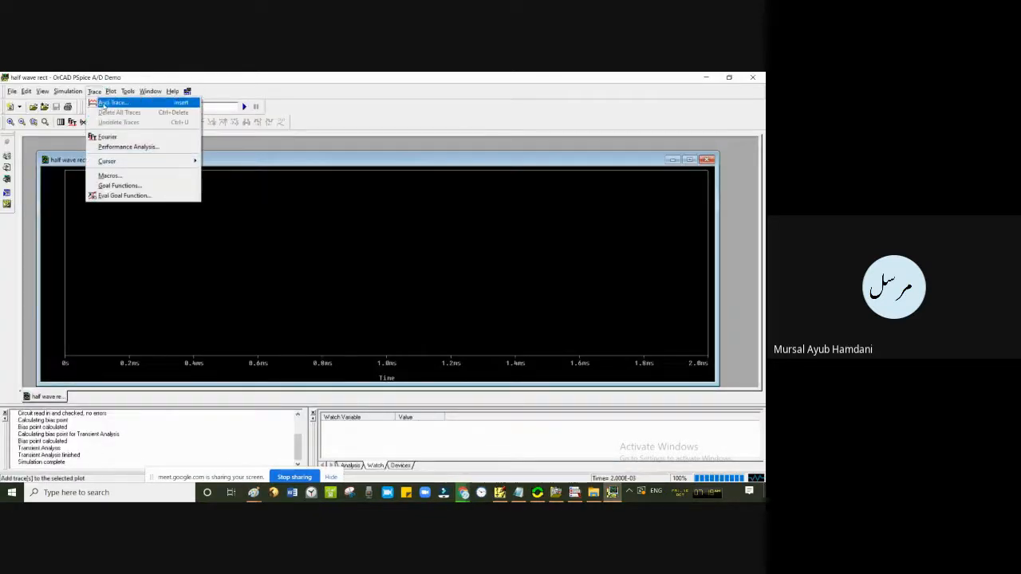
pyautogui.click(107, 101)
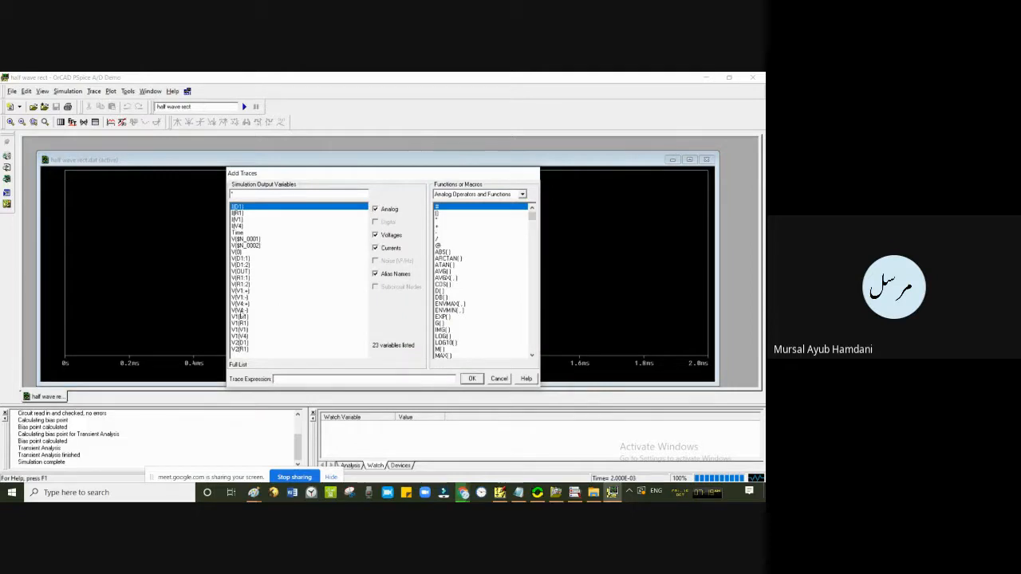
pyautogui.click(241, 290)
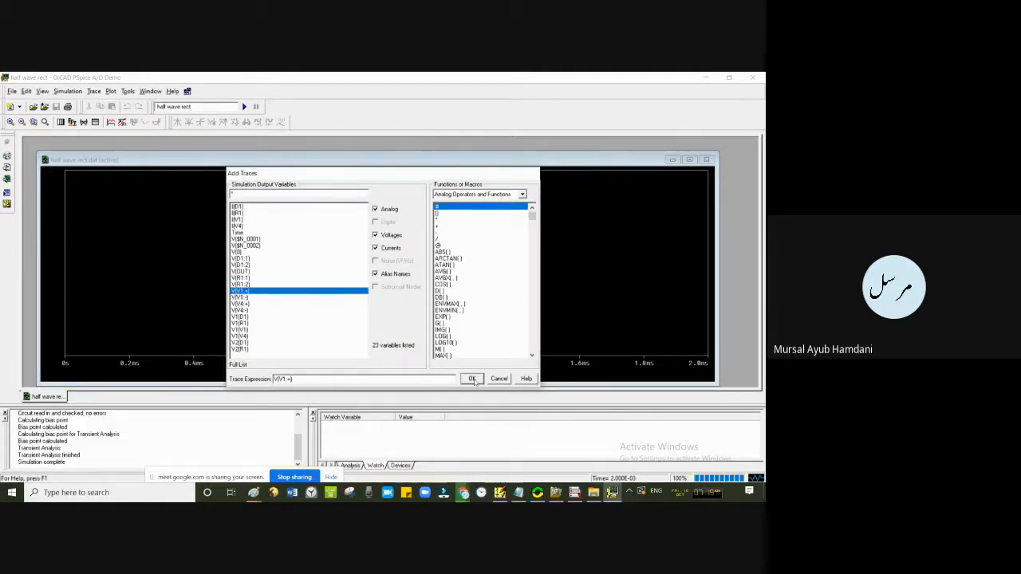
pyautogui.click(471, 378)
# - Add the output trace V(OUT) to the same plot
pyautogui.click(96, 92)
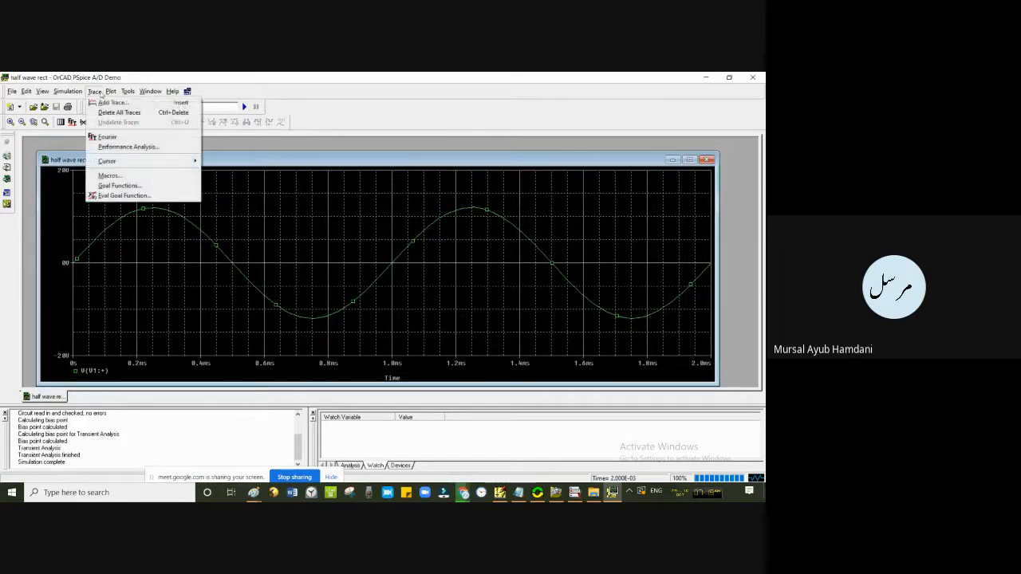
pyautogui.click(111, 102)
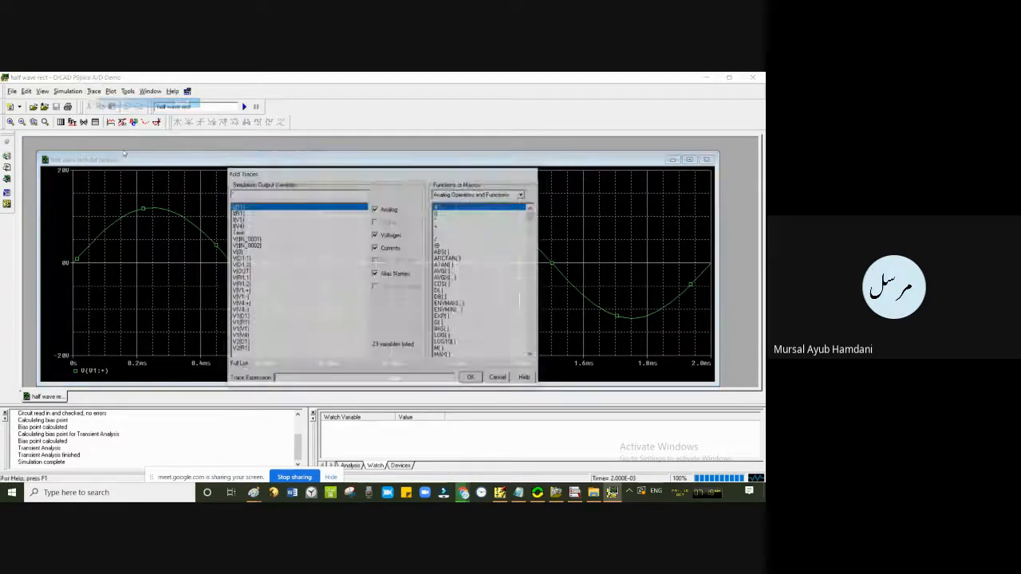
pyautogui.click(243, 272)
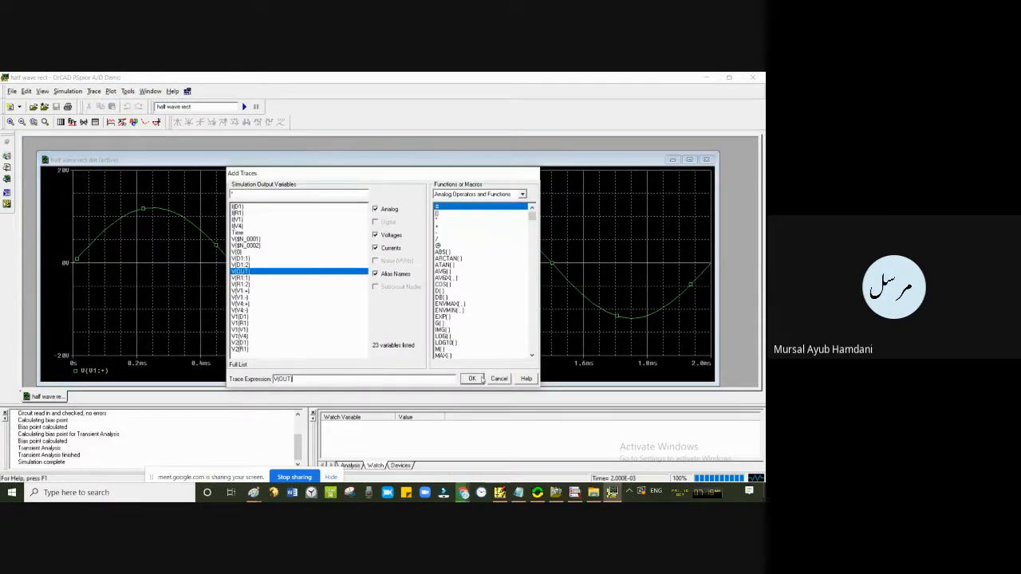
pyautogui.click(472, 378)
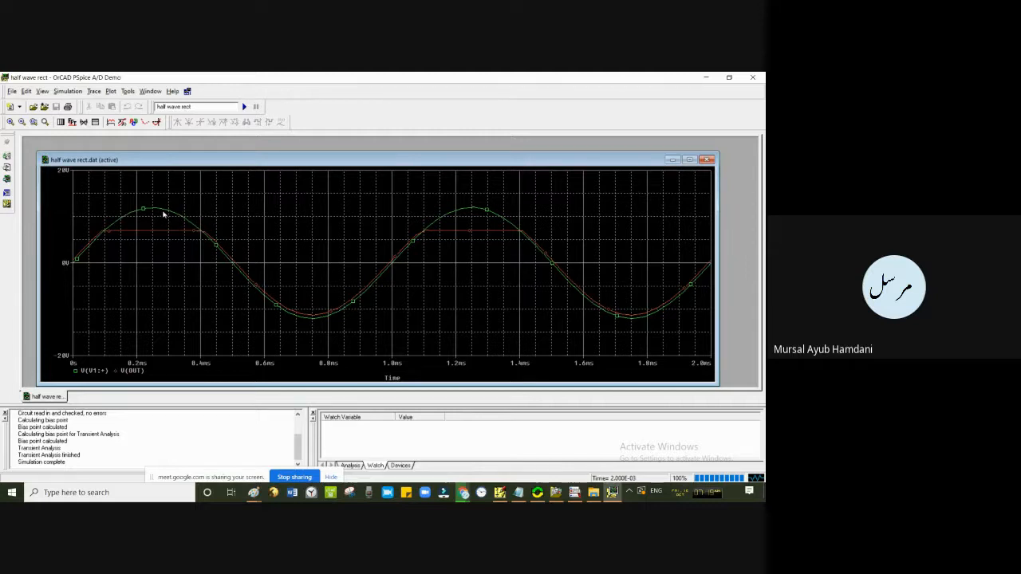
# - Give the input trace V(V1:+) in the clipper plot a thick line width
pyautogui.rightClick(164, 212)
pyautogui.click(183, 225)
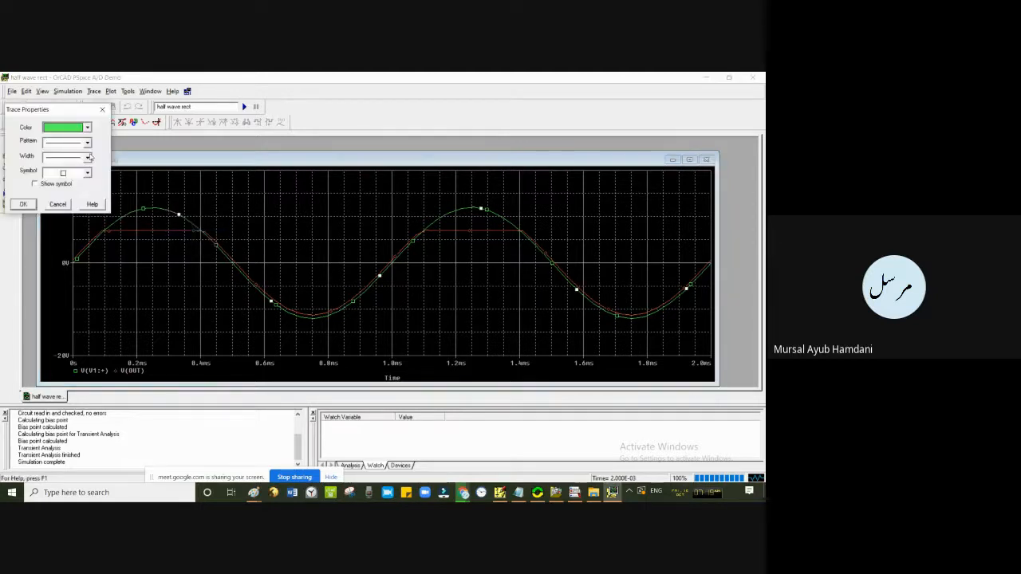
pyautogui.click(86, 157)
pyautogui.click(78, 205)
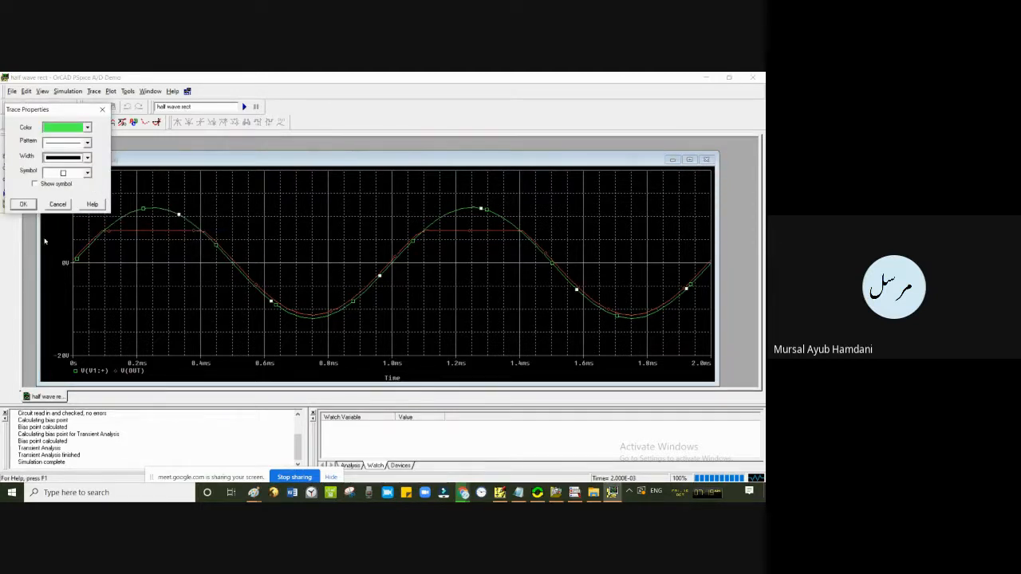
pyautogui.click(24, 205)
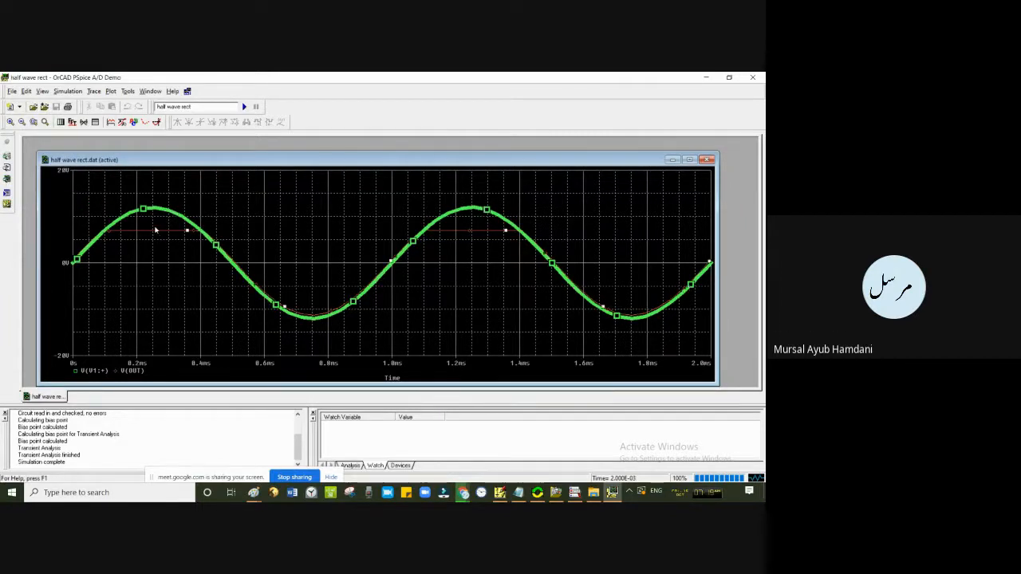
# - Give the clipped output trace V(OUT) a thick line width as well
pyautogui.rightClick(161, 230)
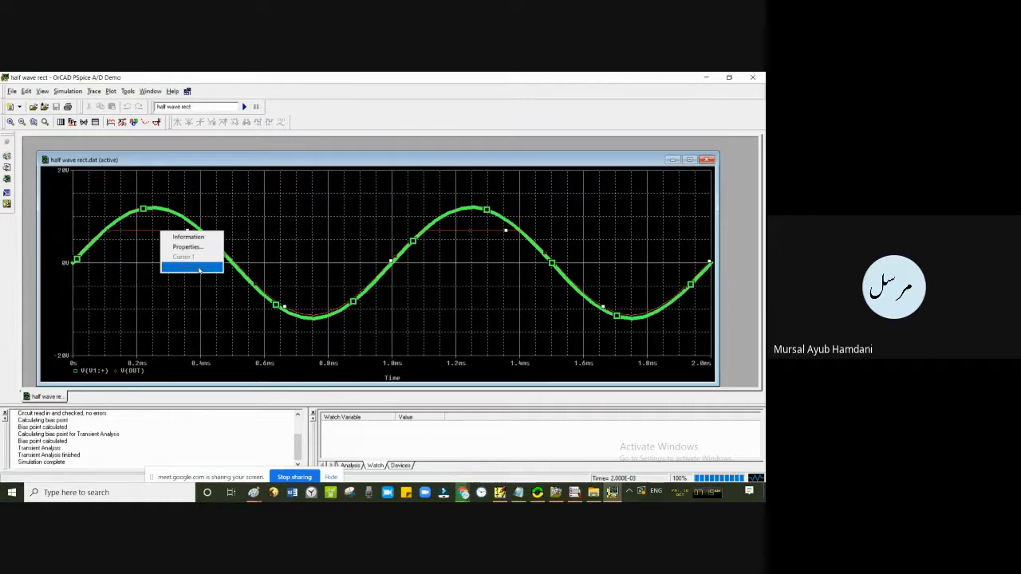
pyautogui.click(190, 247)
pyautogui.click(87, 157)
pyautogui.click(80, 204)
pyautogui.click(29, 205)
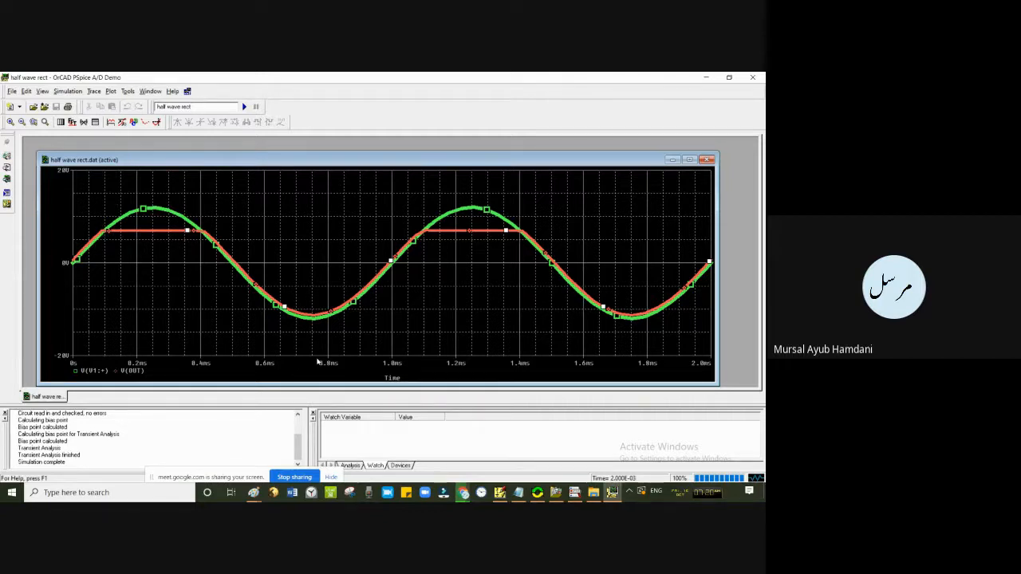
# - Set the plot's Y axis to a user-defined range from -14 V to 14 V
pyautogui.doubleClick(319, 361)
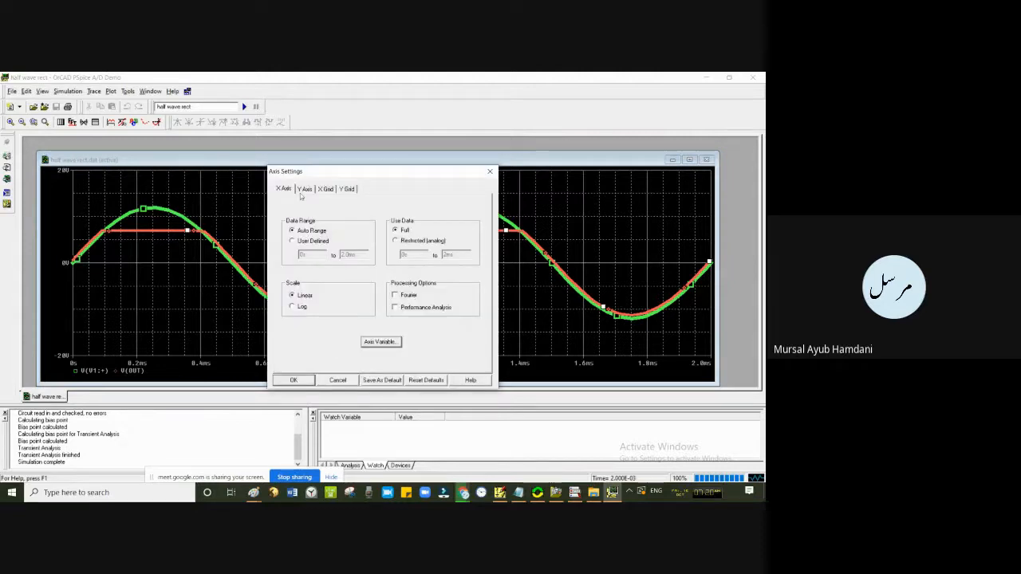
pyautogui.click(304, 188)
pyautogui.click(292, 240)
pyautogui.doubleClick(305, 253)
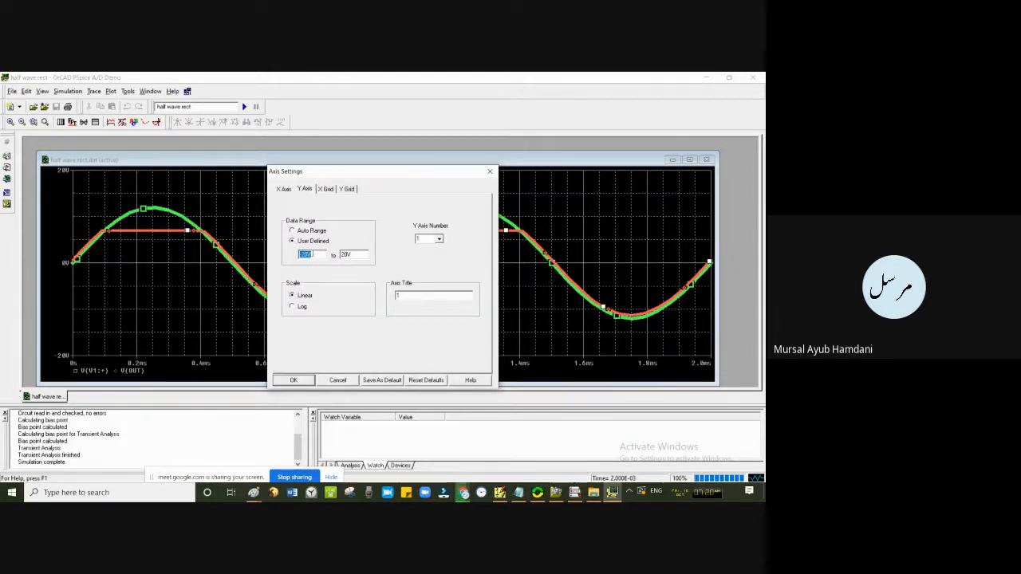
pyautogui.click(352, 255)
pyautogui.write('14')
pyautogui.click(311, 381)
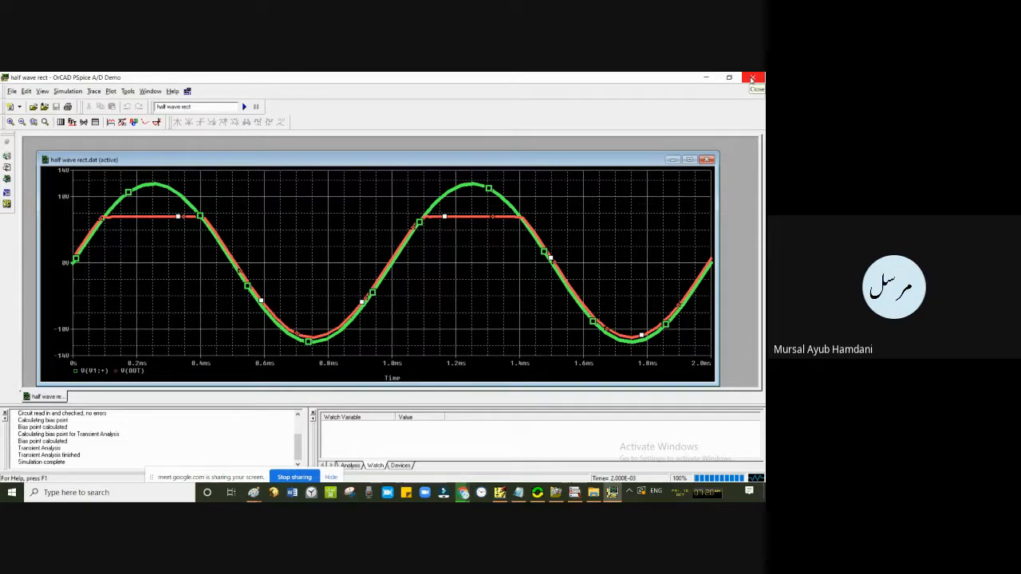
# - Close the simulation plot and set the DC value of battery V4 to -7V in the schematic
pyautogui.click(752, 79)
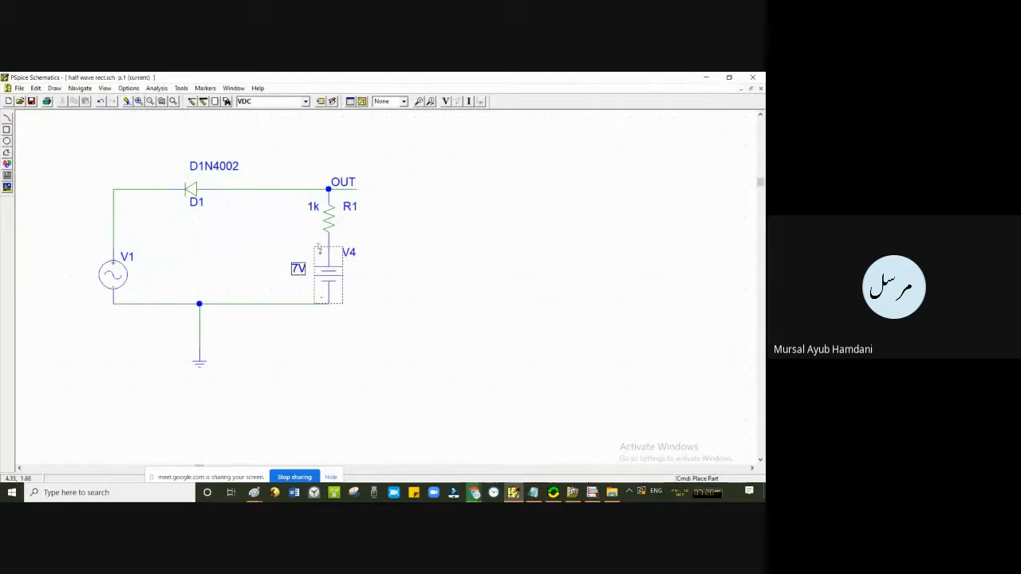
pyautogui.doubleClick(298, 271)
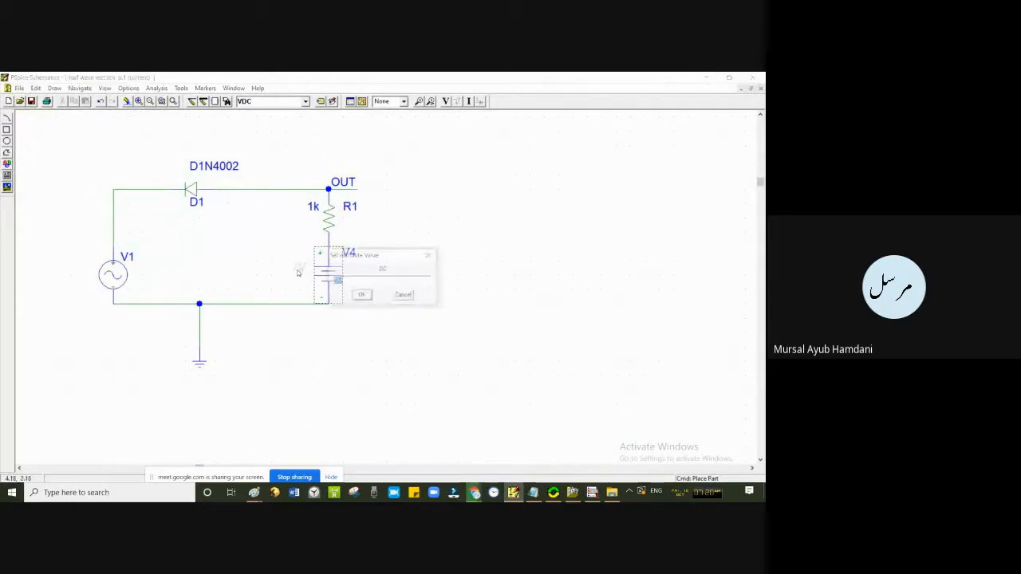
pyautogui.click(339, 281)
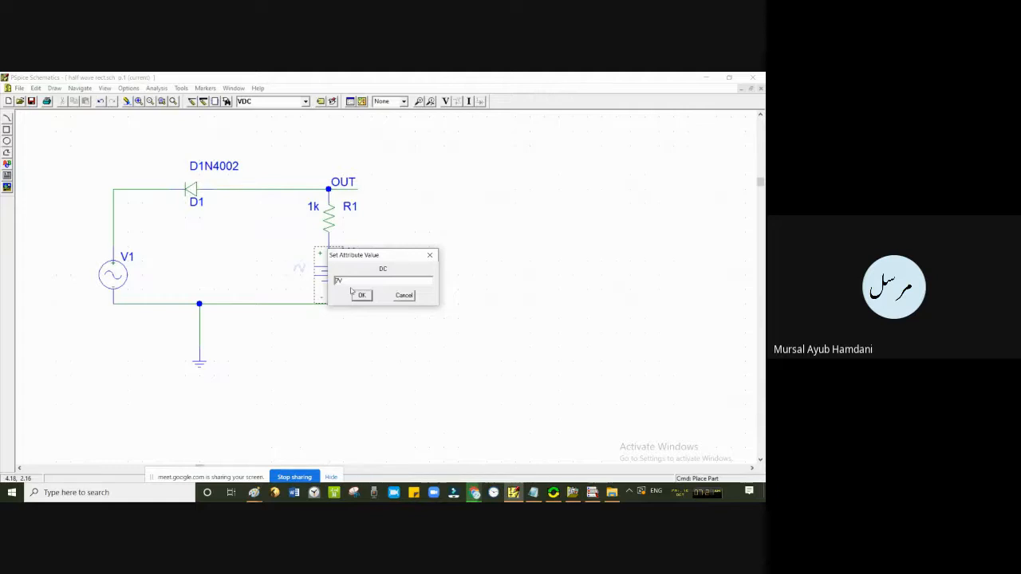
pyautogui.write('-7')
pyautogui.click(370, 296)
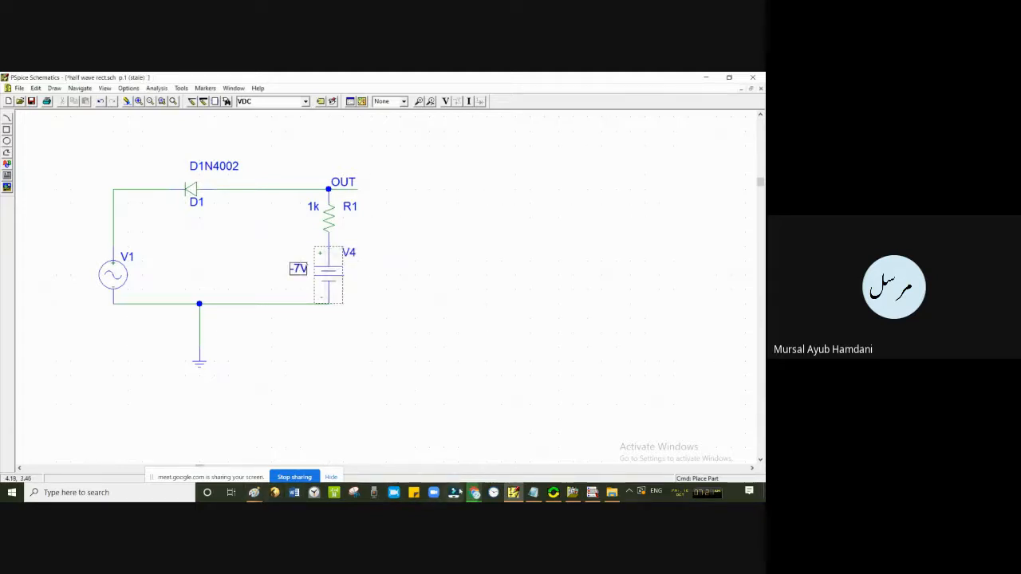
# - Open 4.png from the lab folder in Paint and underline the negative-biased circuit's input values and its -7 label
pyautogui.click(534, 493)
pyautogui.click(611, 493)
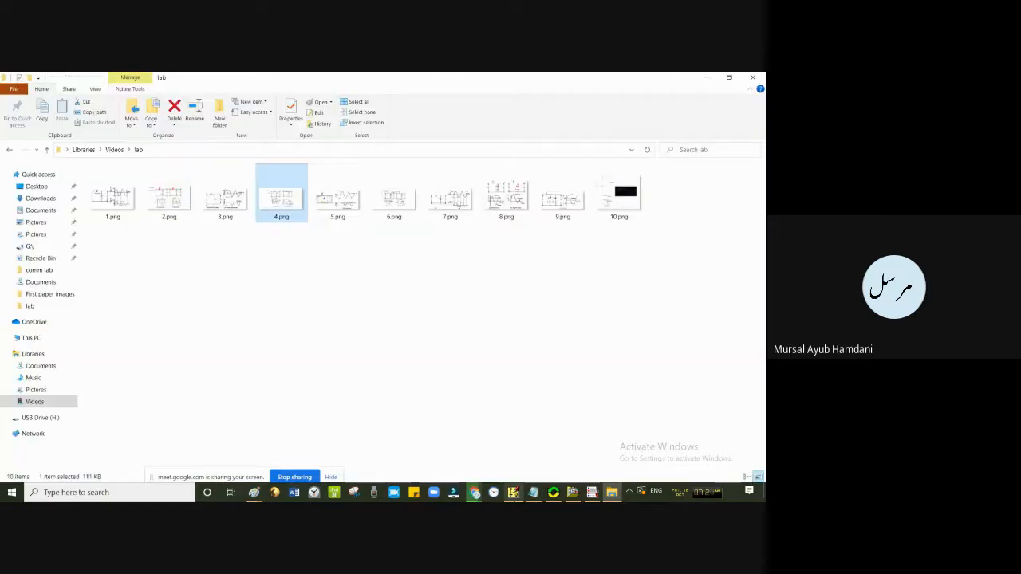
pyautogui.moveTo(266, 225)
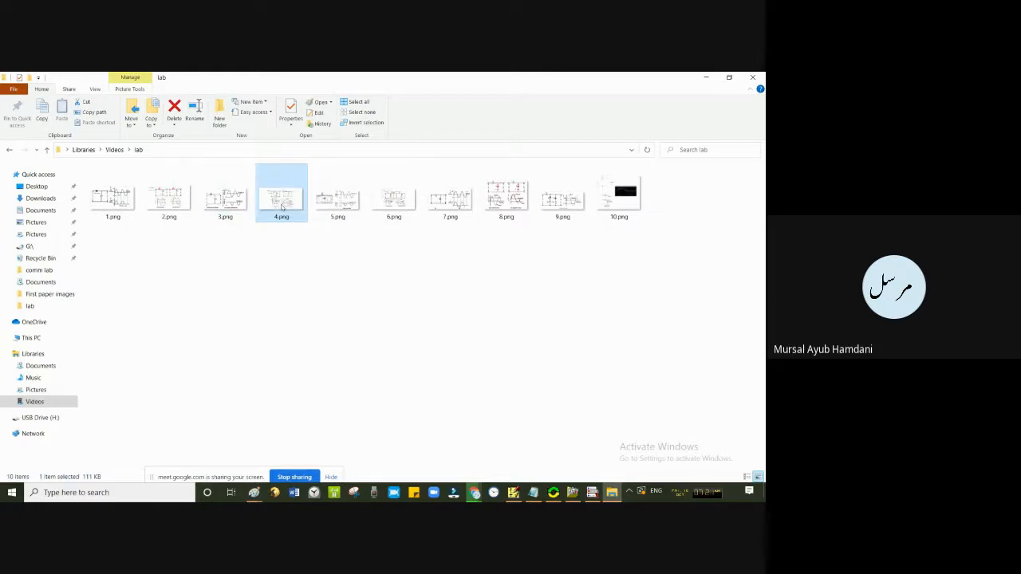
pyautogui.doubleClick(285, 204)
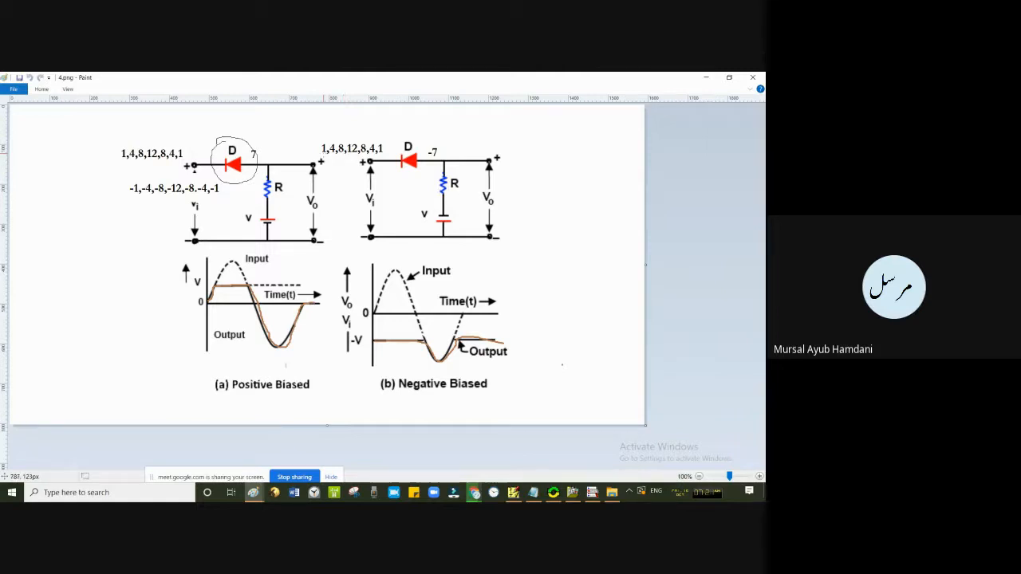
pyautogui.moveTo(326, 155); pyautogui.dragTo(437, 156)
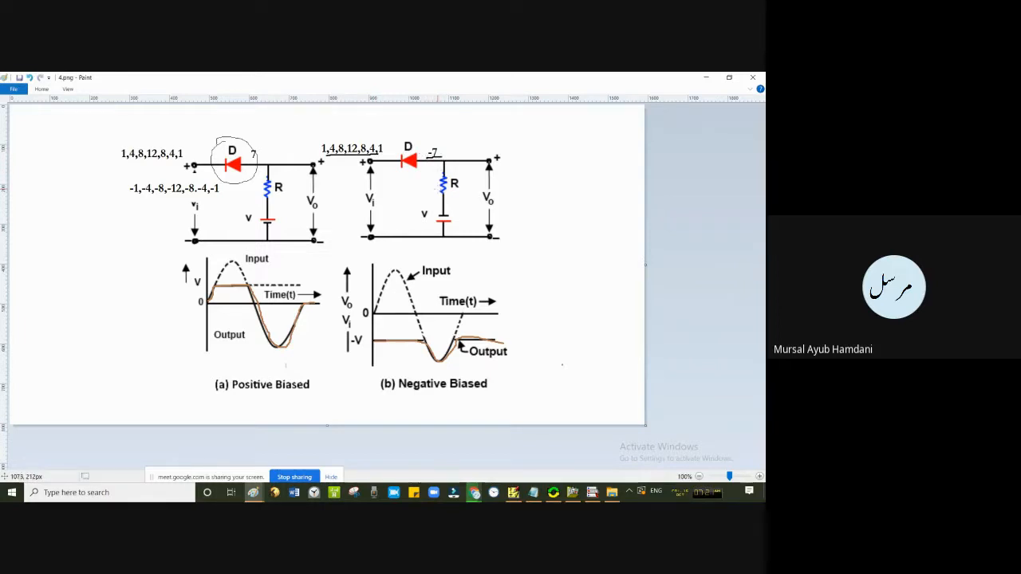
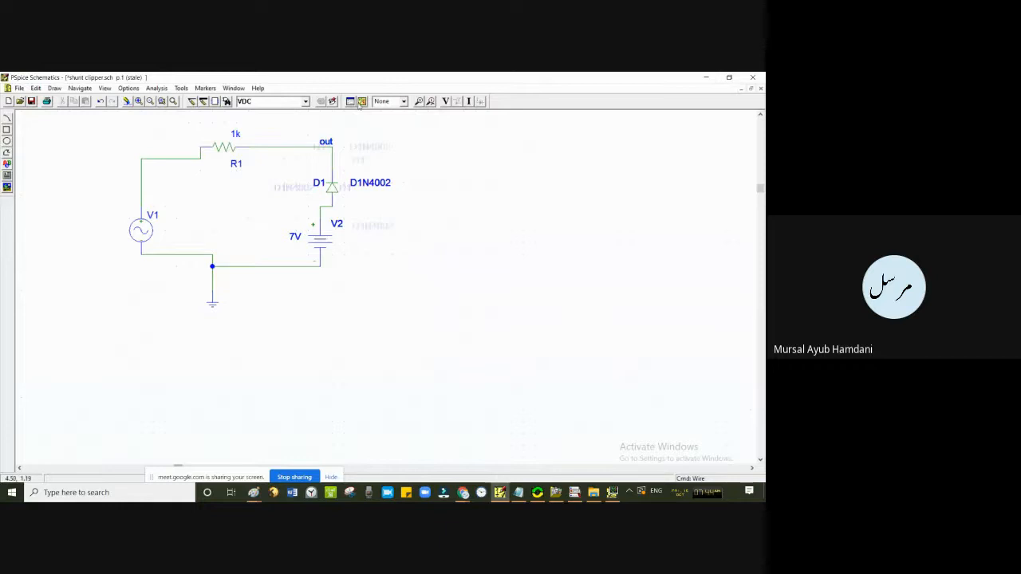
# - Run the simulation of the shunt clipper schematic and add the input trace V(V1:+) to the plot
pyautogui.click(362, 101)
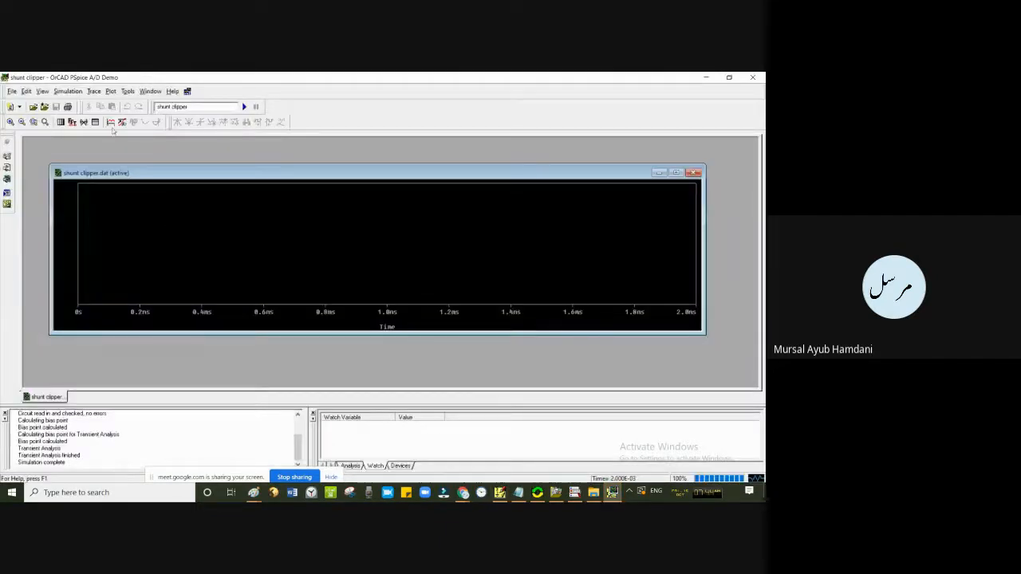
pyautogui.click(94, 91)
pyautogui.click(107, 104)
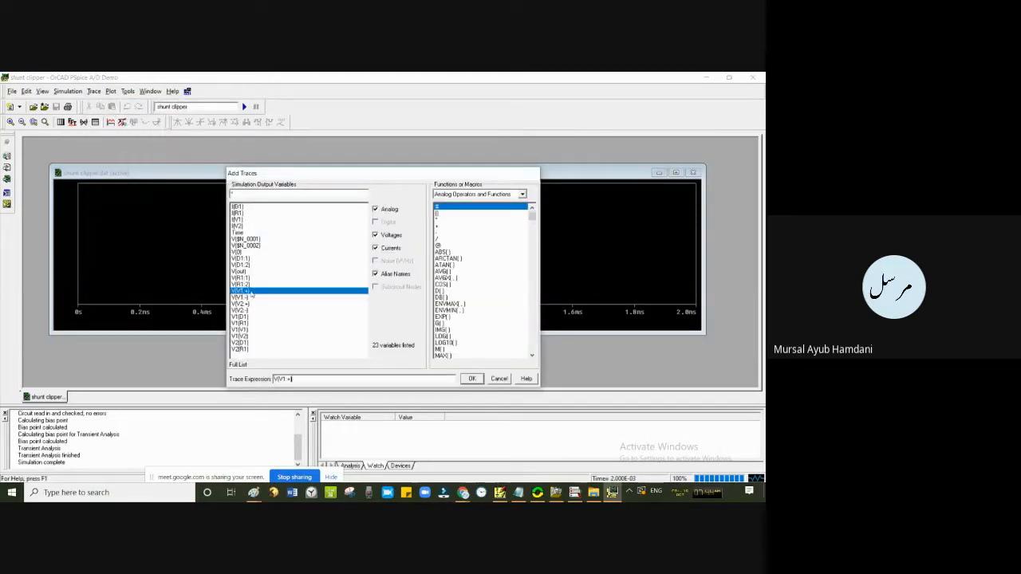
pyautogui.click(243, 291)
pyautogui.click(471, 378)
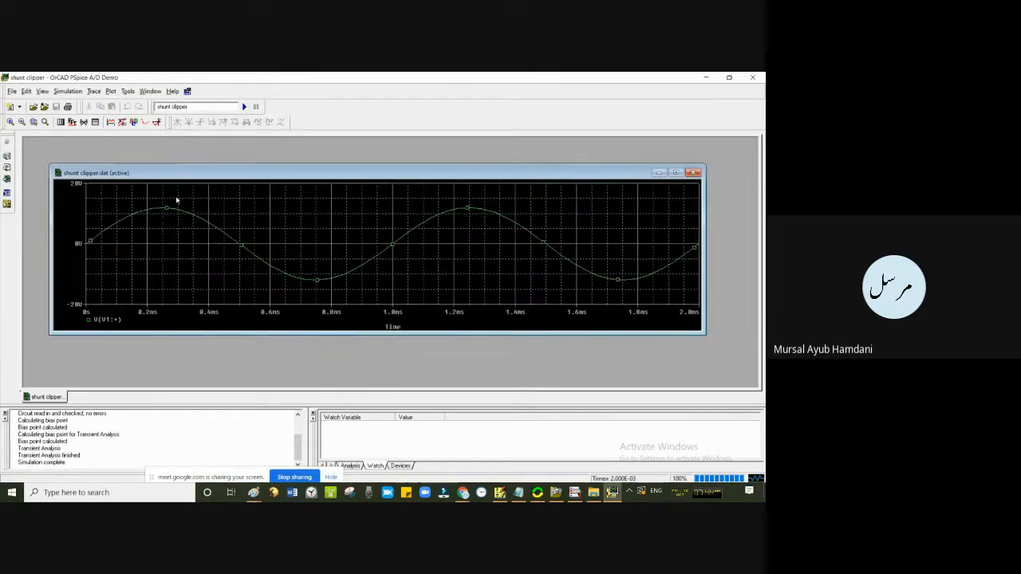
# - Thicken the line of the shunt clipper's input trace V(V1:+)
pyautogui.rightClick(178, 210)
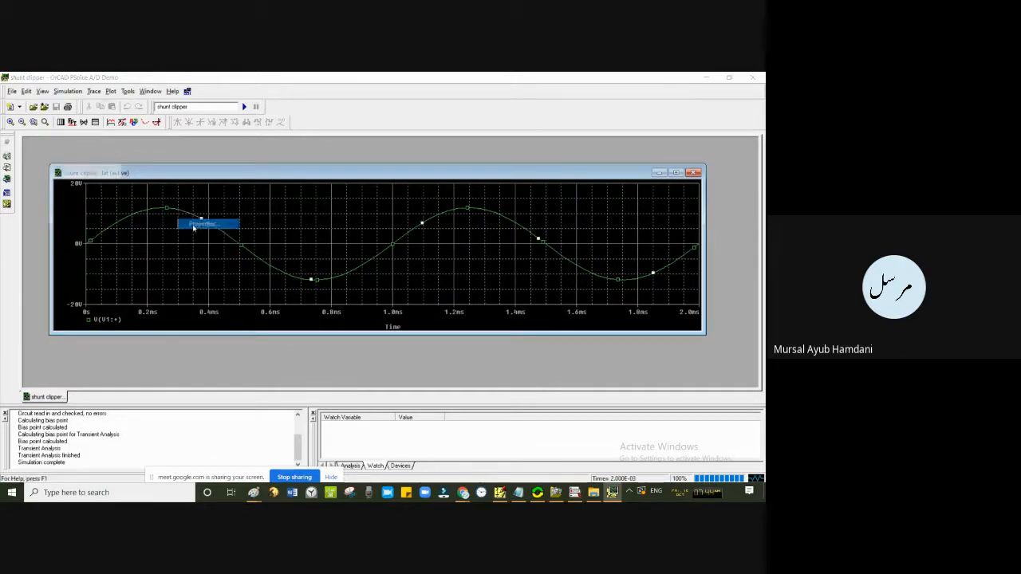
pyautogui.click(203, 223)
pyautogui.click(87, 157)
pyautogui.click(80, 199)
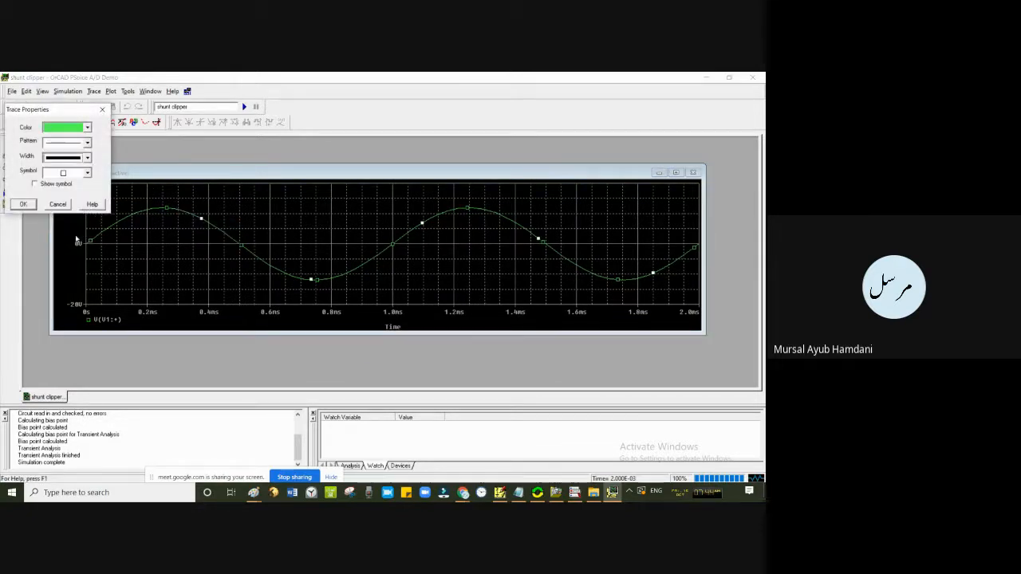
pyautogui.click(23, 204)
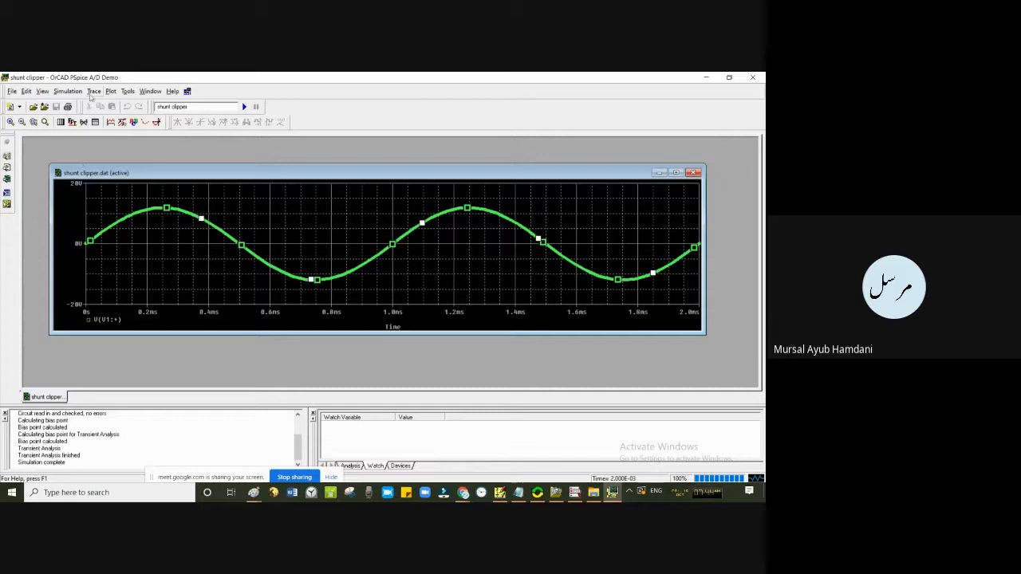
# - Add the output trace V(out) to the shunt clipper plot
pyautogui.click(94, 92)
pyautogui.click(101, 103)
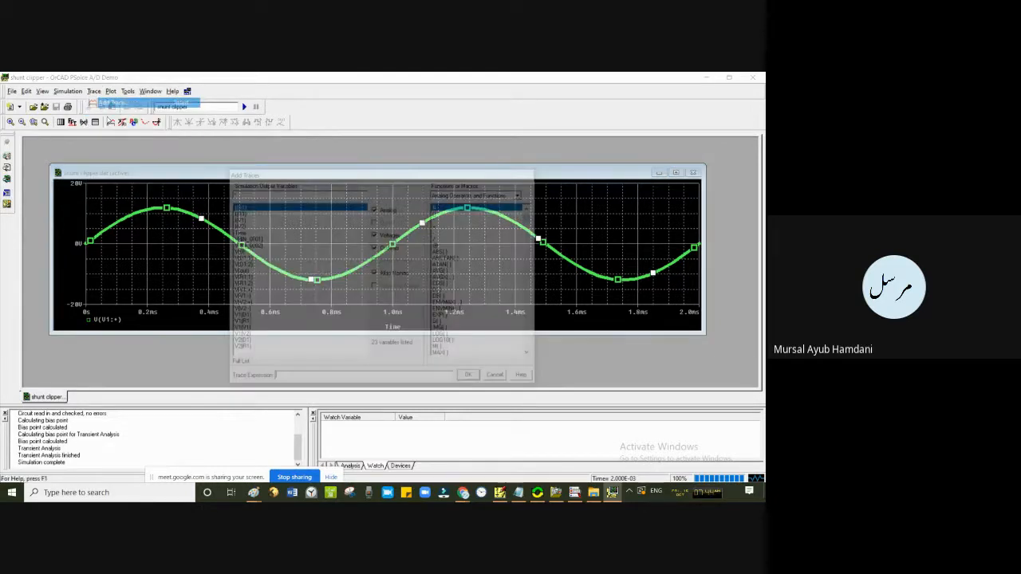
pyautogui.click(244, 272)
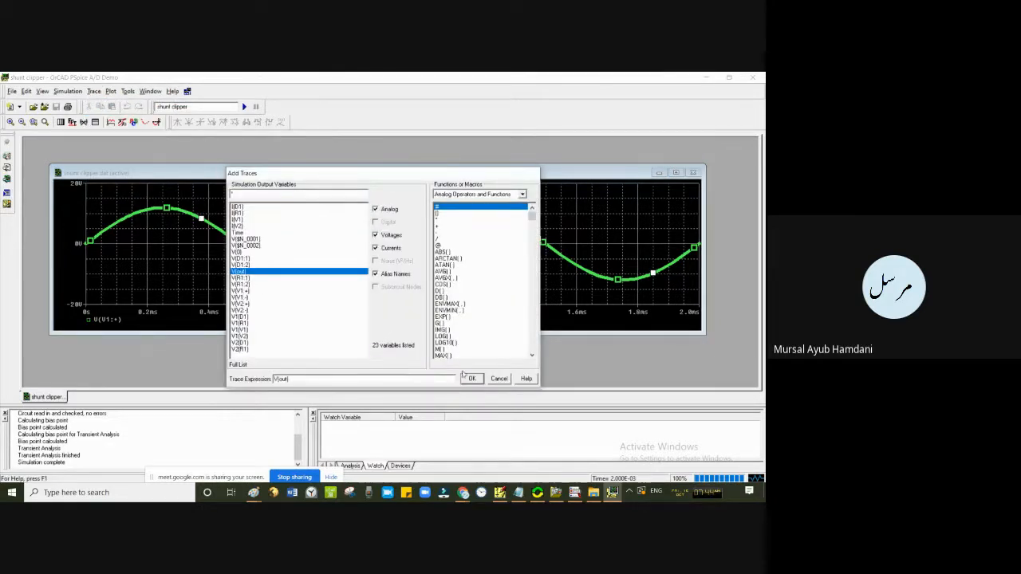
pyautogui.click(470, 378)
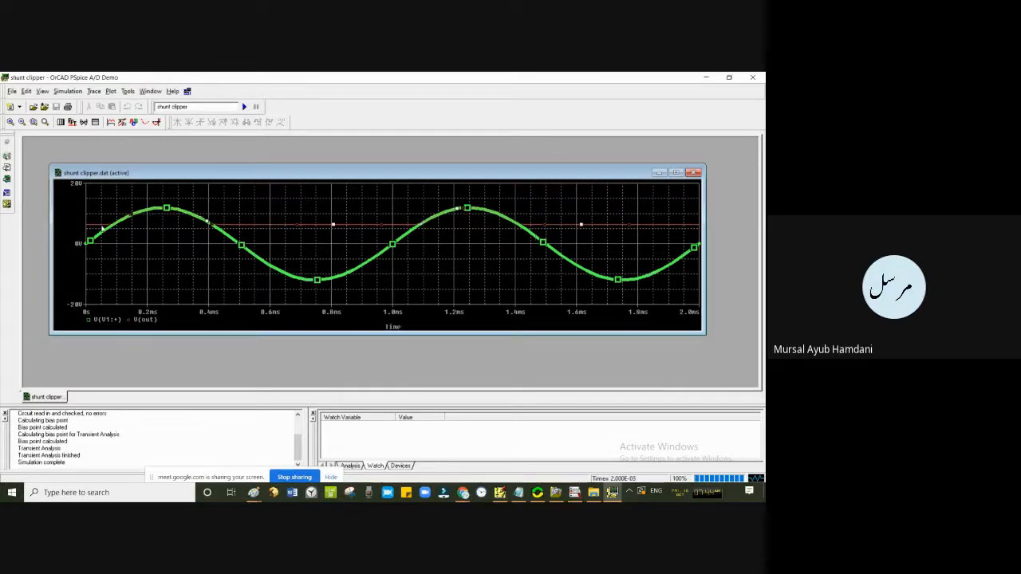
# - Thicken the line of the shunt clipper's output trace V(out), and close the simulation plot
pyautogui.rightClick(249, 224)
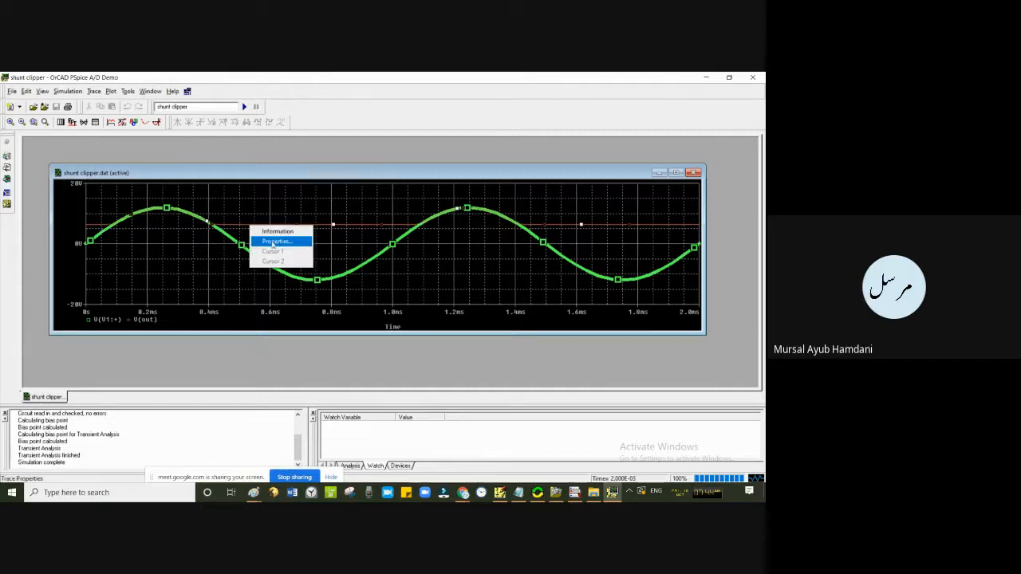
pyautogui.click(267, 241)
pyautogui.click(87, 157)
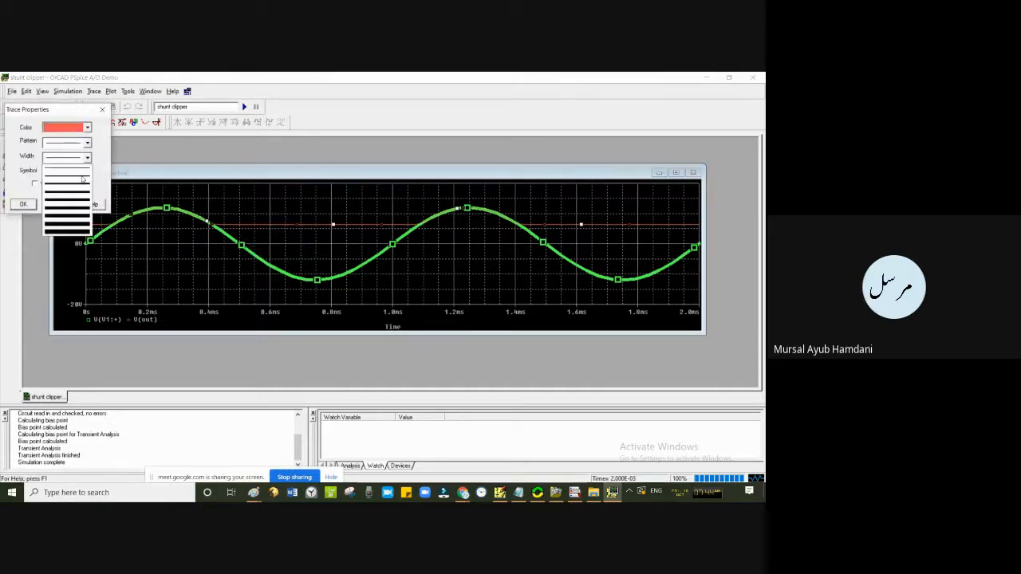
pyautogui.click(71, 188)
pyautogui.click(23, 204)
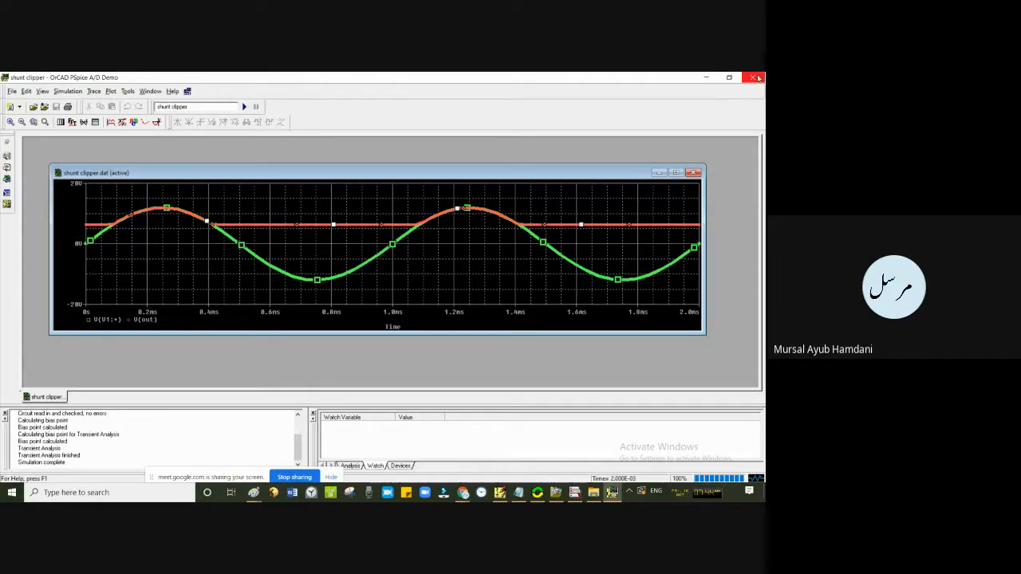
pyautogui.click(754, 78)
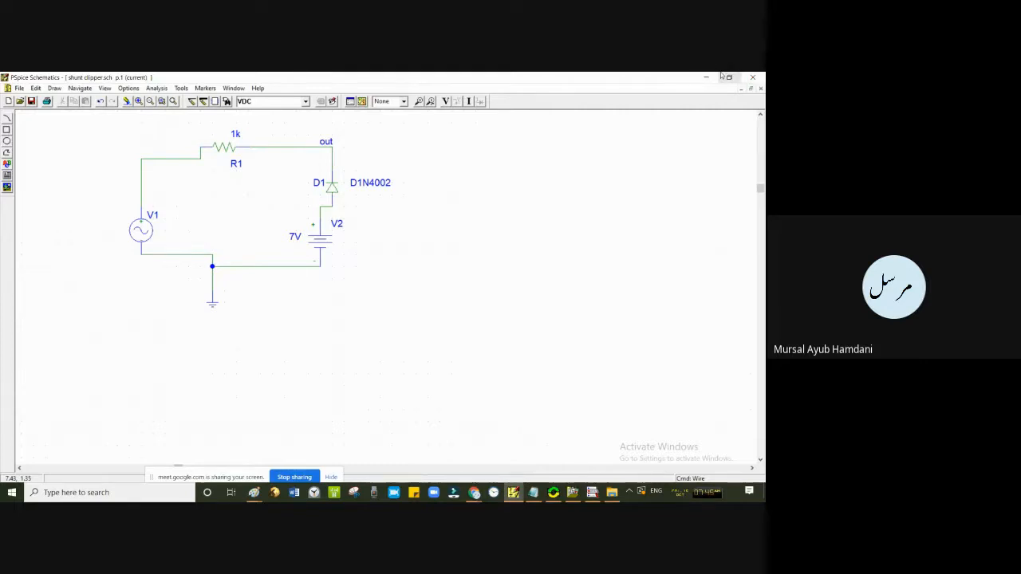
# - Open the schematic "zener characteristics - Copy.sch" from the comm lab folder
pyautogui.click(20, 87)
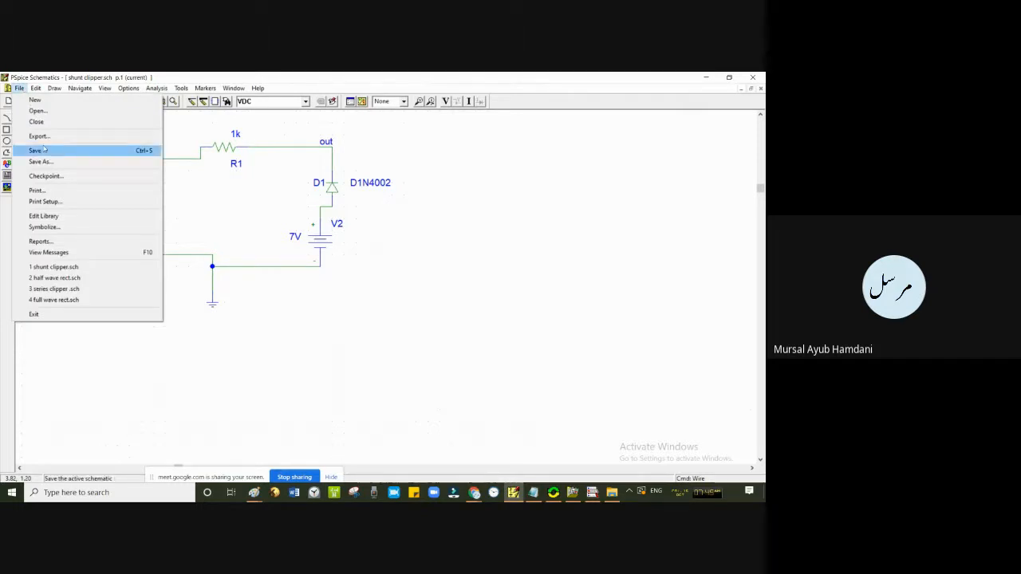
pyautogui.click(45, 111)
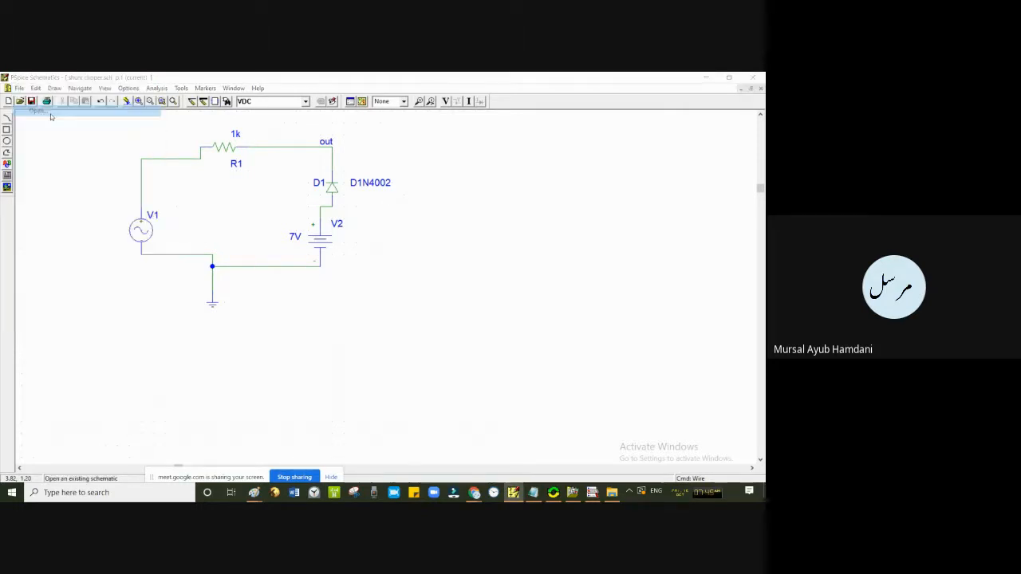
pyautogui.moveTo(480, 253); pyautogui.dragTo(476, 298)
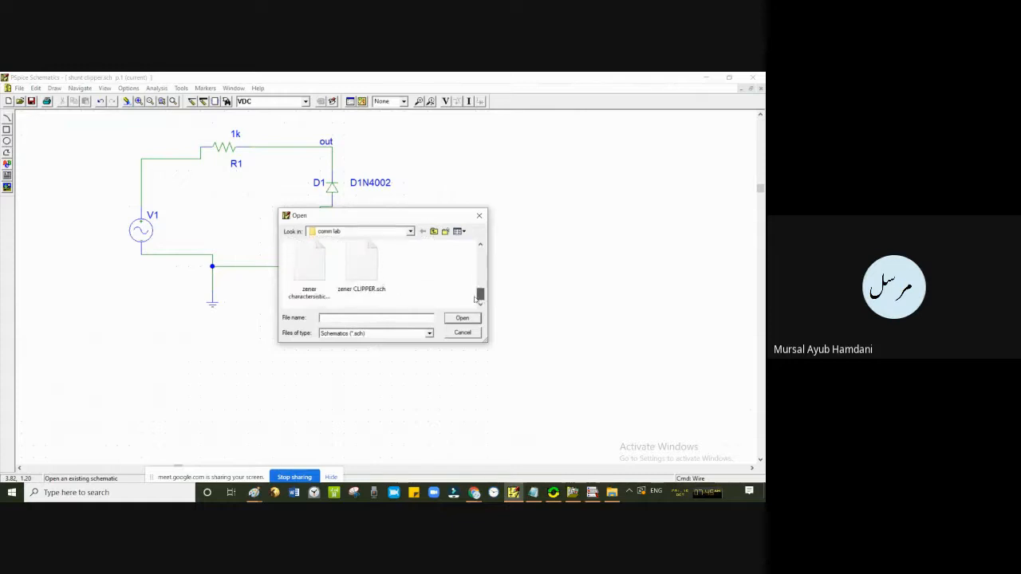
pyautogui.click(309, 267)
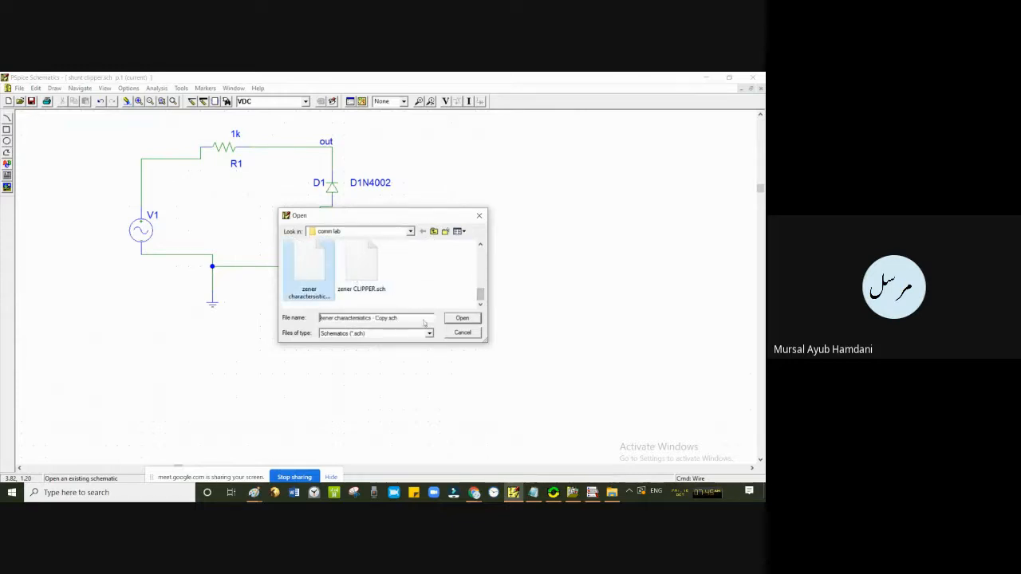
pyautogui.click(448, 321)
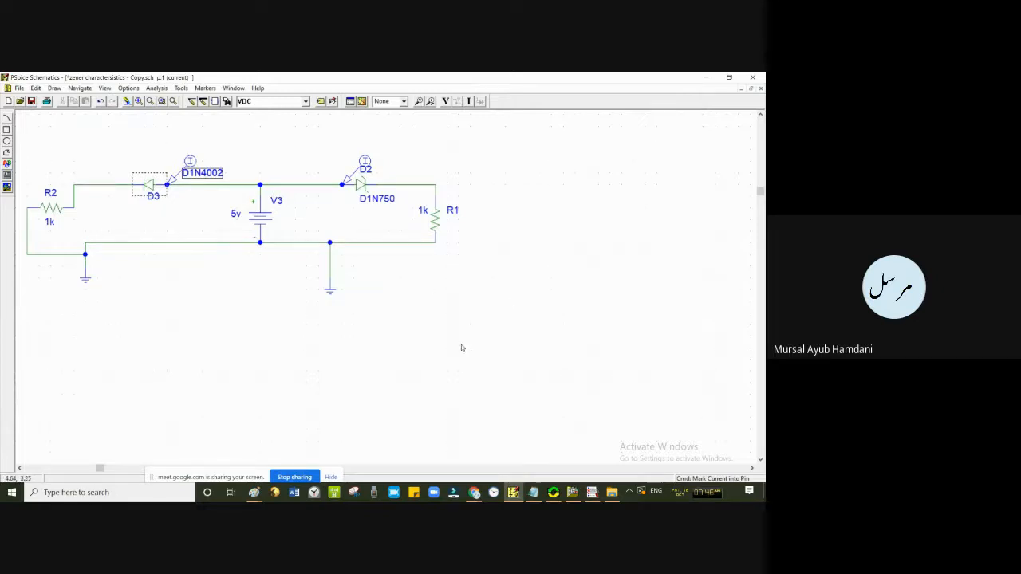
# - Bring up 10.png with the zener bias sketches in Paint, and start closing its window
pyautogui.click(264, 495)
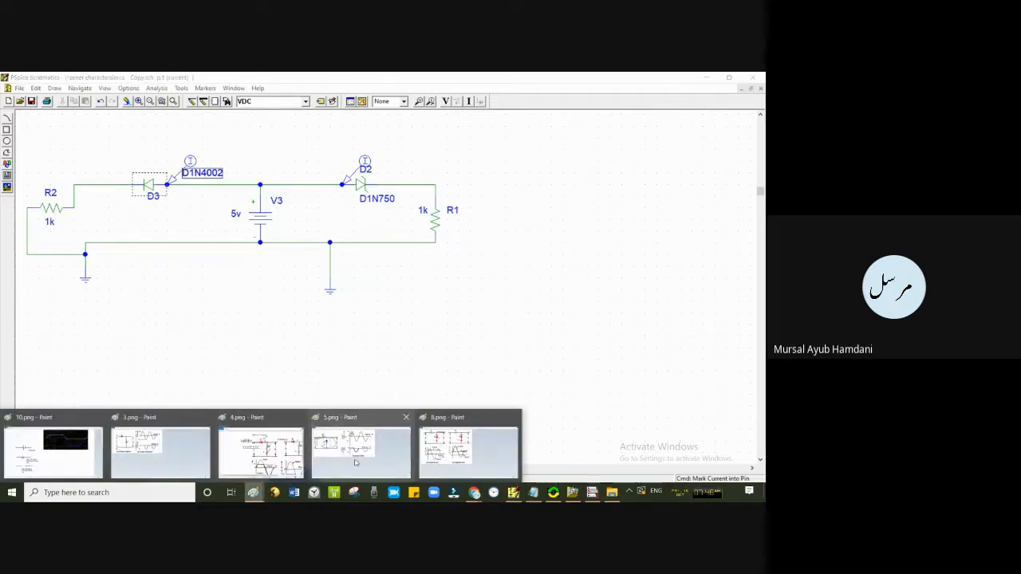
pyautogui.click(78, 450)
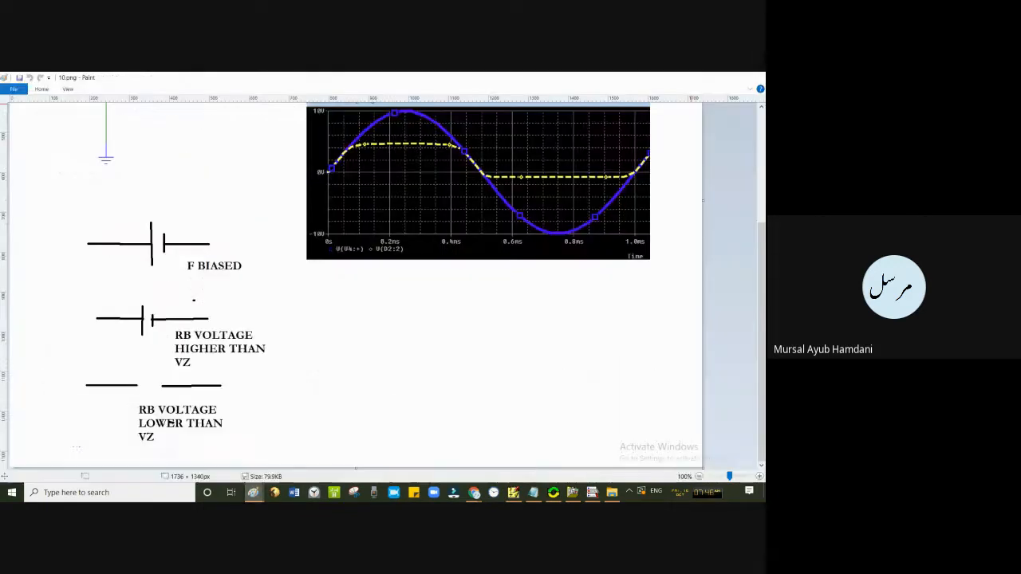
pyautogui.click(254, 495)
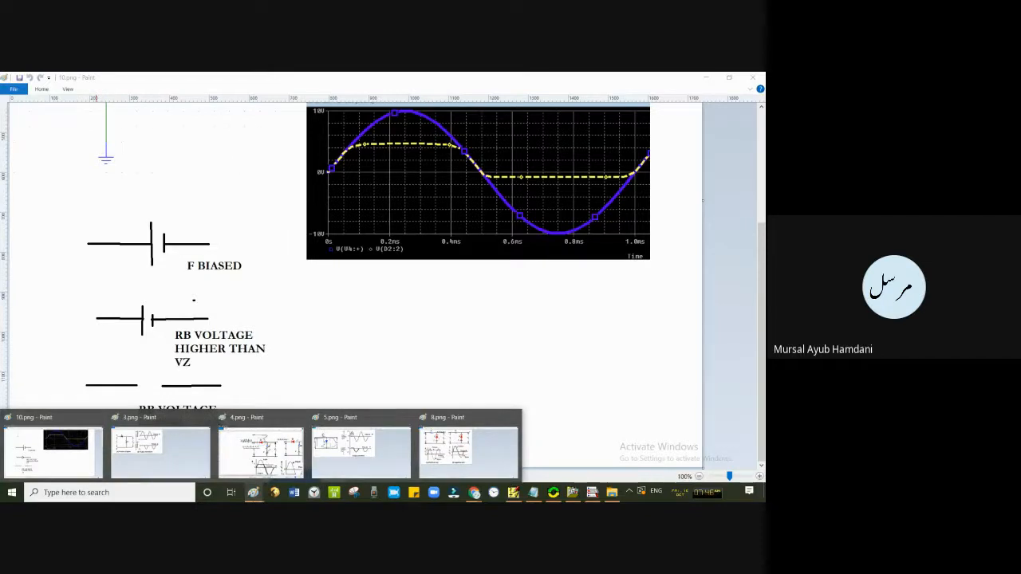
pyautogui.click(335, 389)
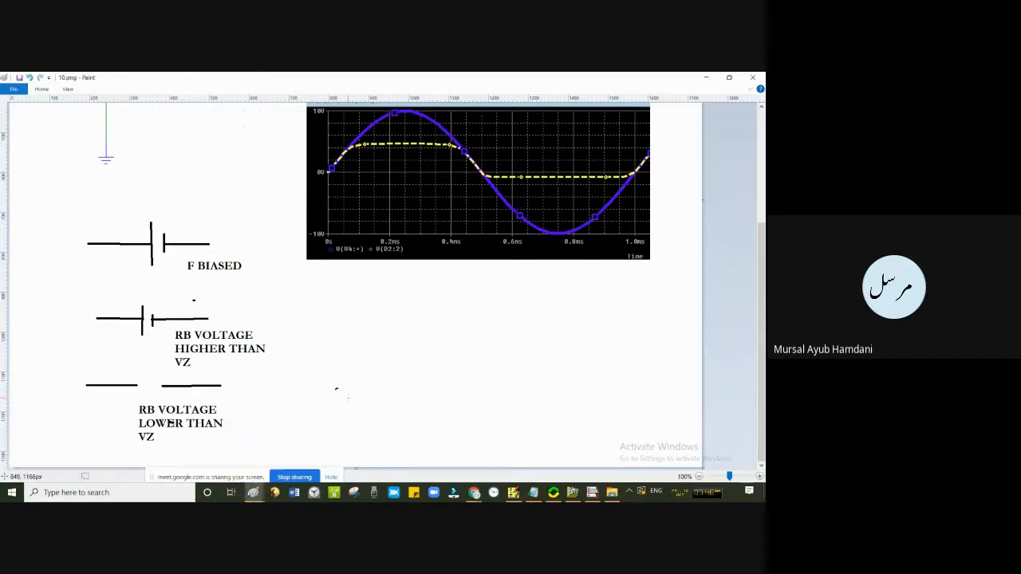
pyautogui.hotkey('alt', 'F4')
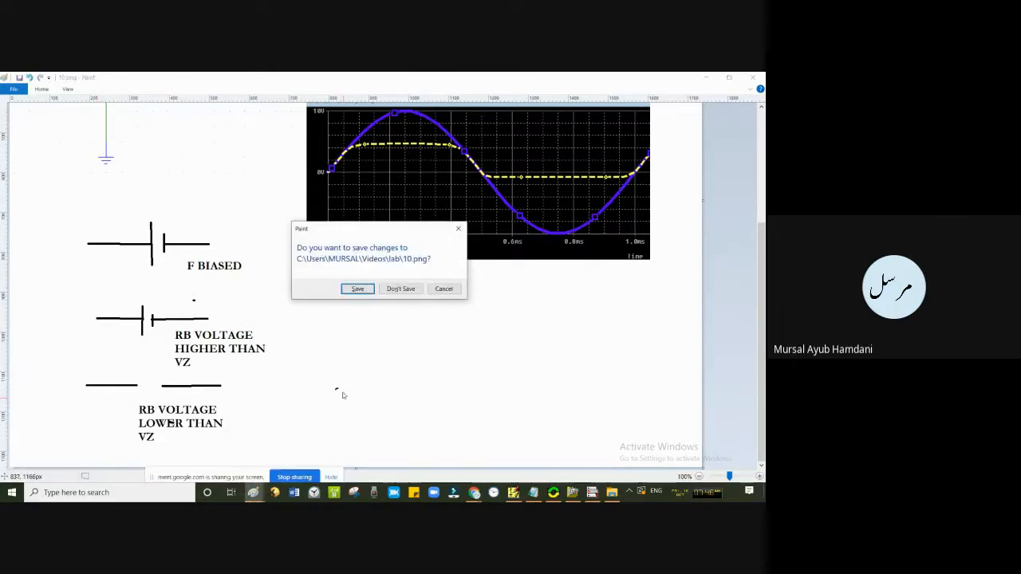
# - Save the changes to 10.png and paste the copied circuit screenshot onto the new blank canvas
pyautogui.click(356, 289)
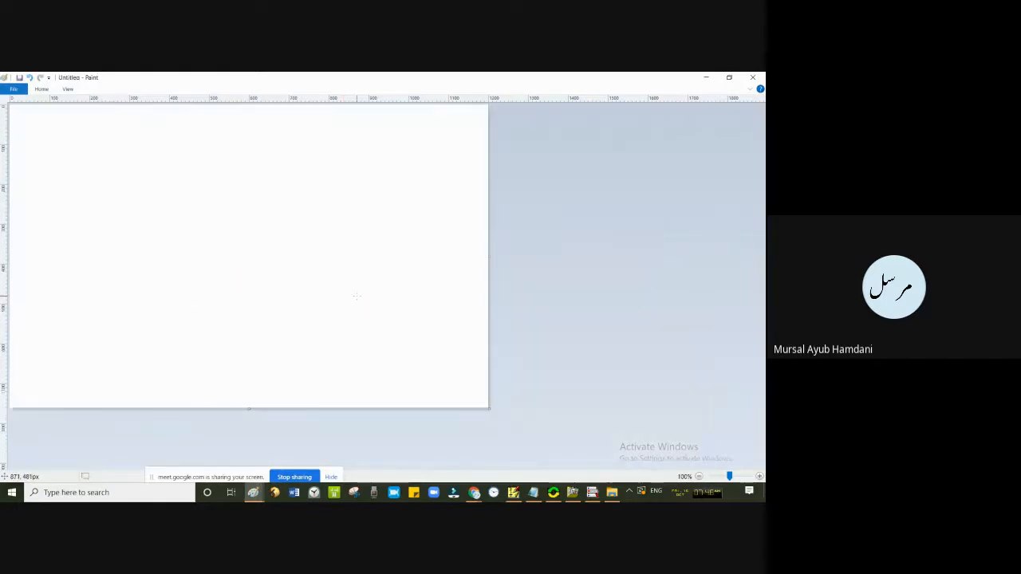
pyautogui.hotkey('ctrl', 'v')
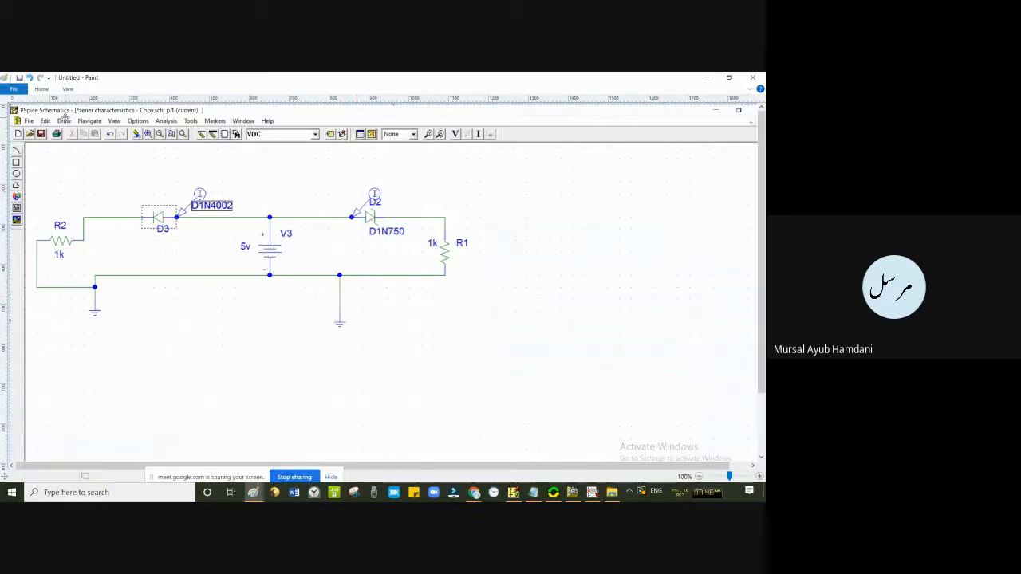
# - Outline the D2 and D3 halves of the circuit with two black rectangles, and undo both
pyautogui.click(41, 88)
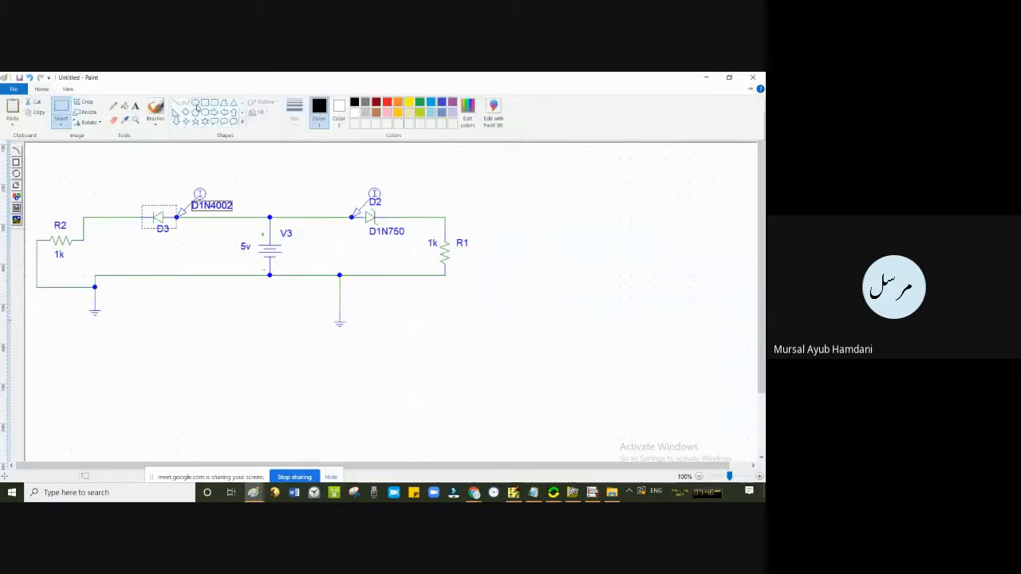
pyautogui.click(206, 104)
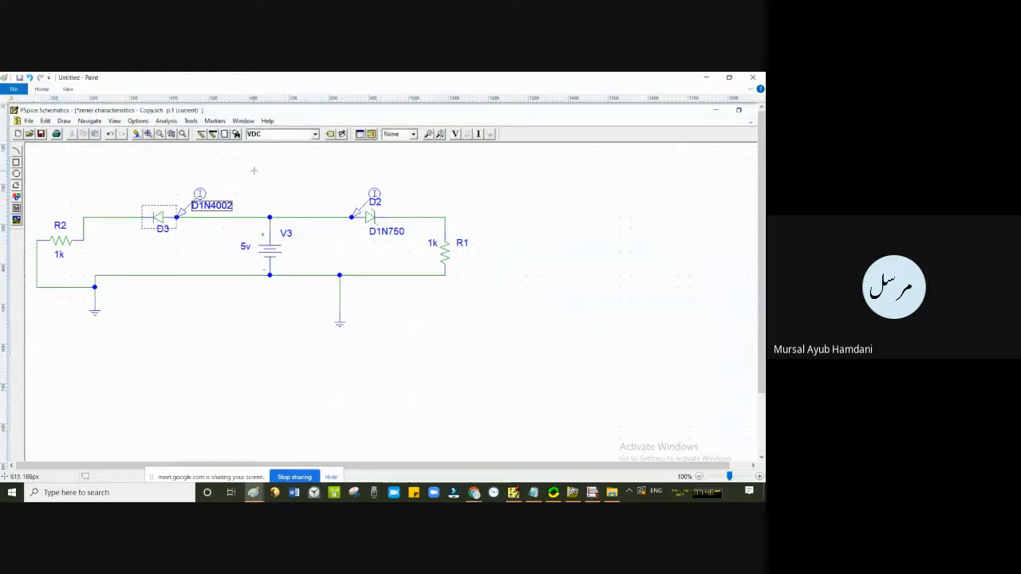
pyautogui.moveTo(254, 170)
pyautogui.mouseDown()
pyautogui.moveTo(383, 278)
pyautogui.moveTo(492, 340)
pyautogui.mouseUp()
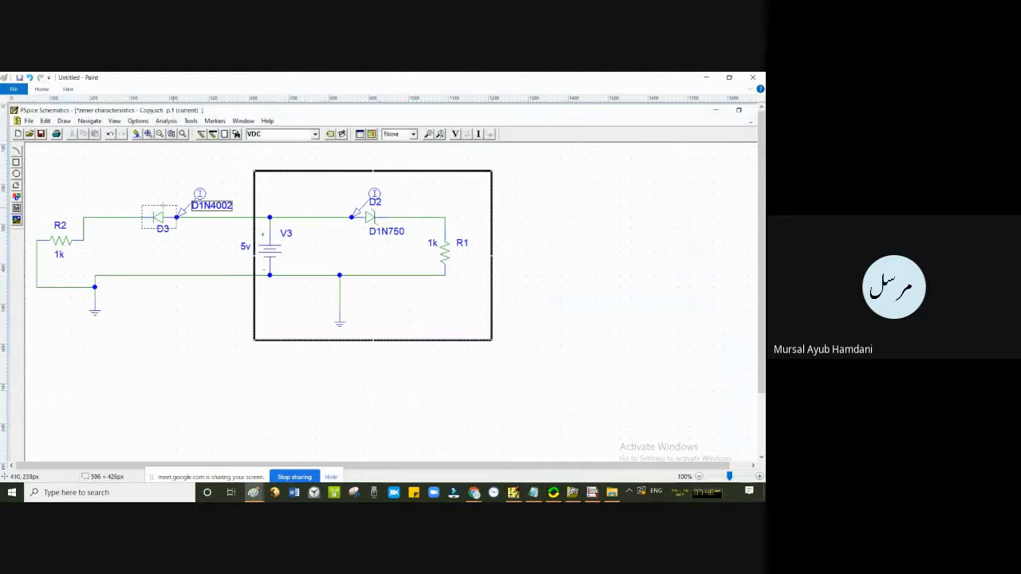
pyautogui.moveTo(32, 168)
pyautogui.mouseDown()
pyautogui.moveTo(244, 337)
pyautogui.moveTo(289, 355)
pyautogui.moveTo(245, 350)
pyautogui.mouseUp()
pyautogui.click(331, 428)
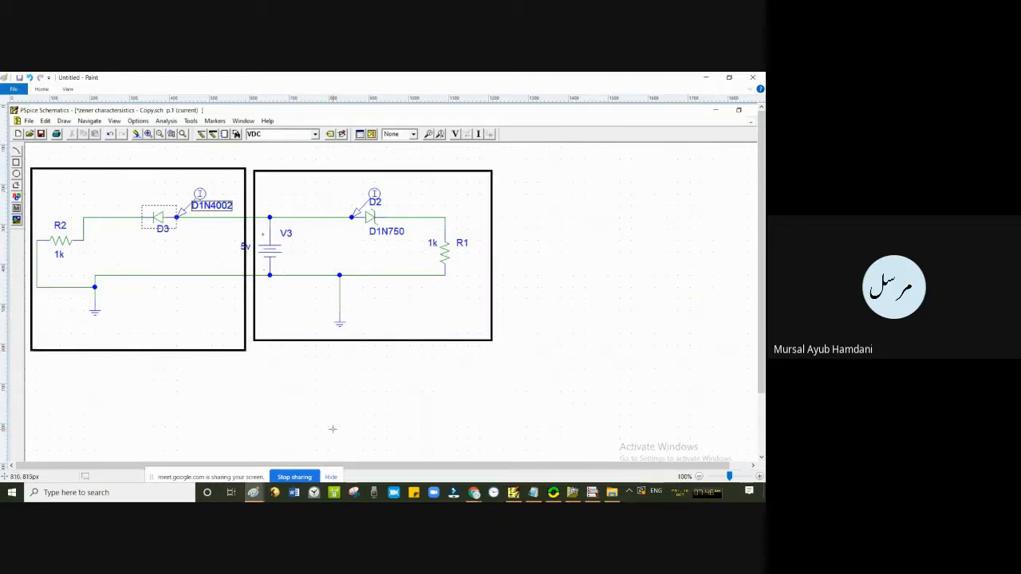
pyautogui.hotkey('ctrl', 'z')
pyautogui.hotkey('ctrl', 'z')
# - Frame the V3, D2 and R1 part of the circuit with a black rectangle, and undo it
pyautogui.moveTo(243, 163)
pyautogui.mouseDown()
pyautogui.moveTo(526, 364)
pyautogui.moveTo(457, 349)
pyautogui.moveTo(471, 349)
pyautogui.mouseUp()
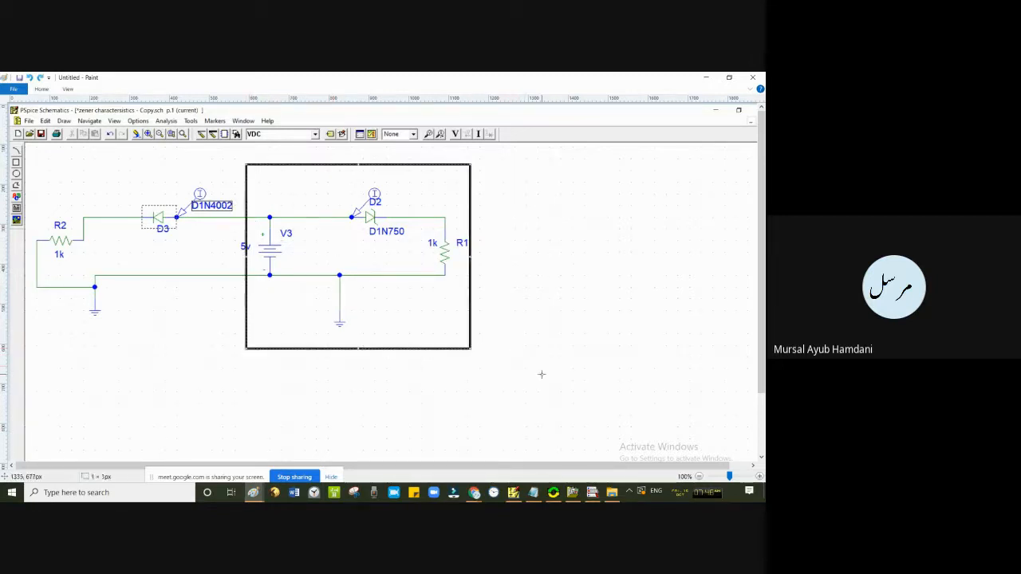
pyautogui.click(541, 374)
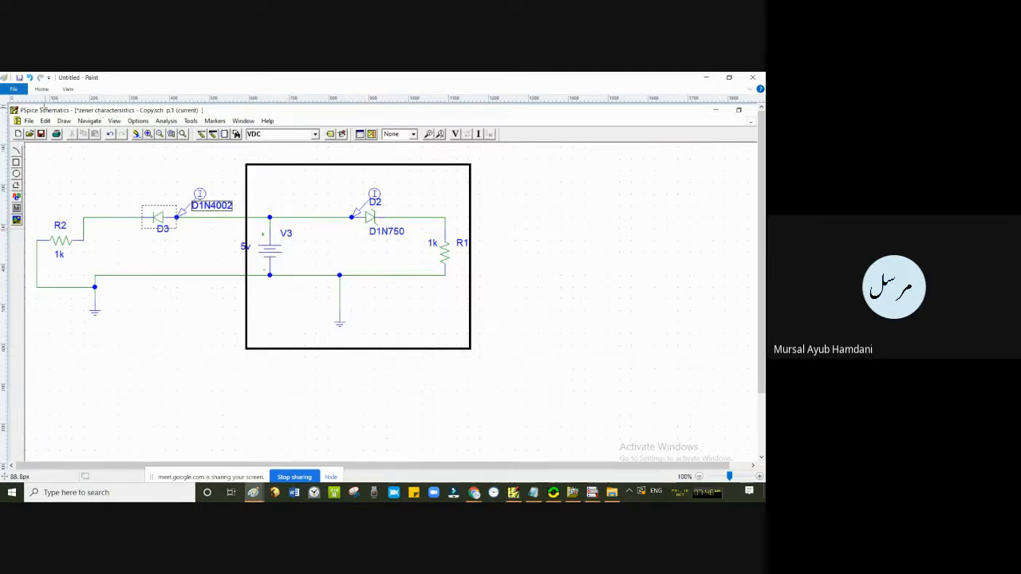
pyautogui.click(41, 88)
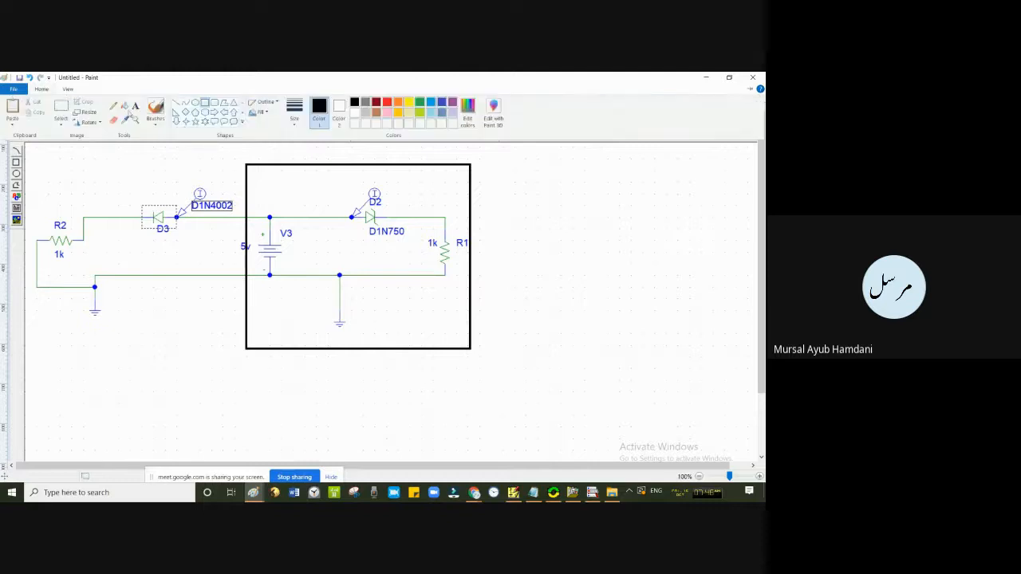
pyautogui.click(239, 173)
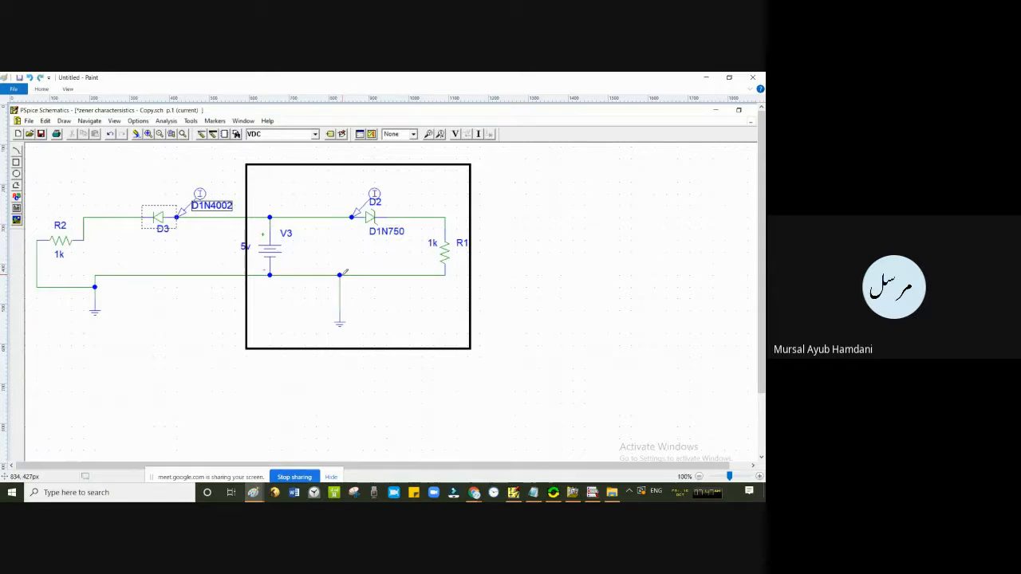
pyautogui.hotkey('ctrl', 'z')
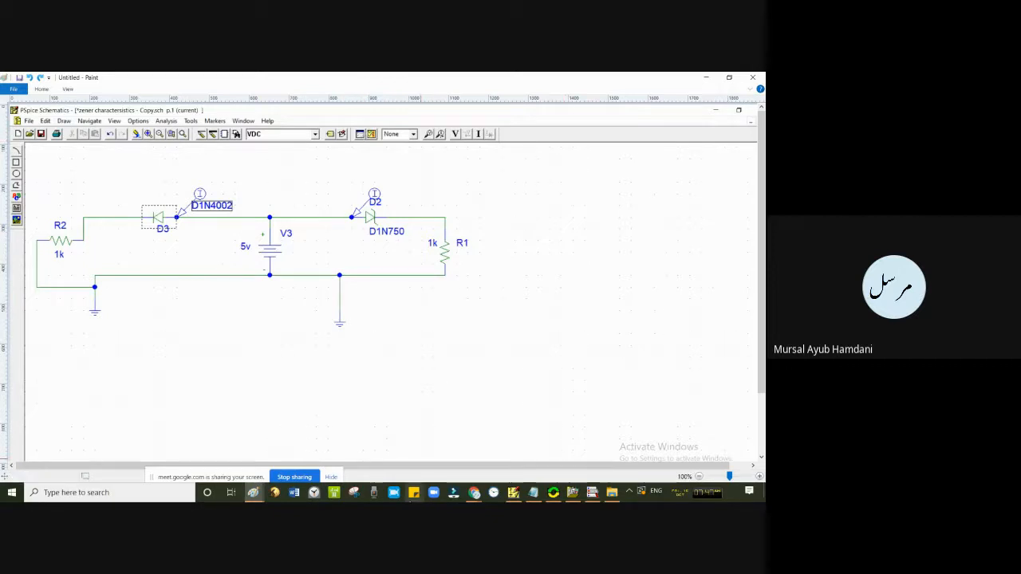
# - Switch to PSpice Schematics and review the DC Sweep settings of the analysis setup
pyautogui.click(514, 493)
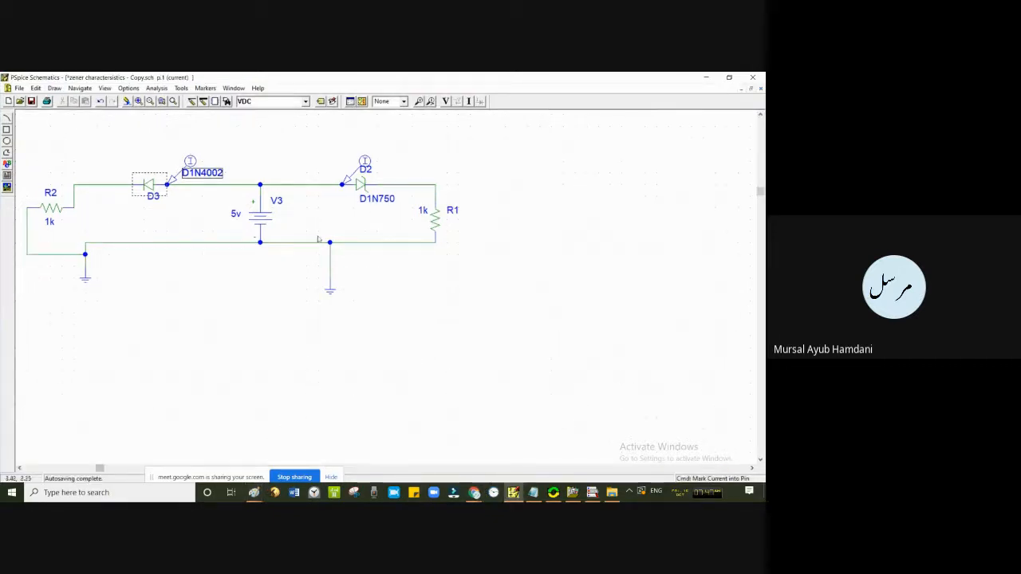
pyautogui.click(350, 102)
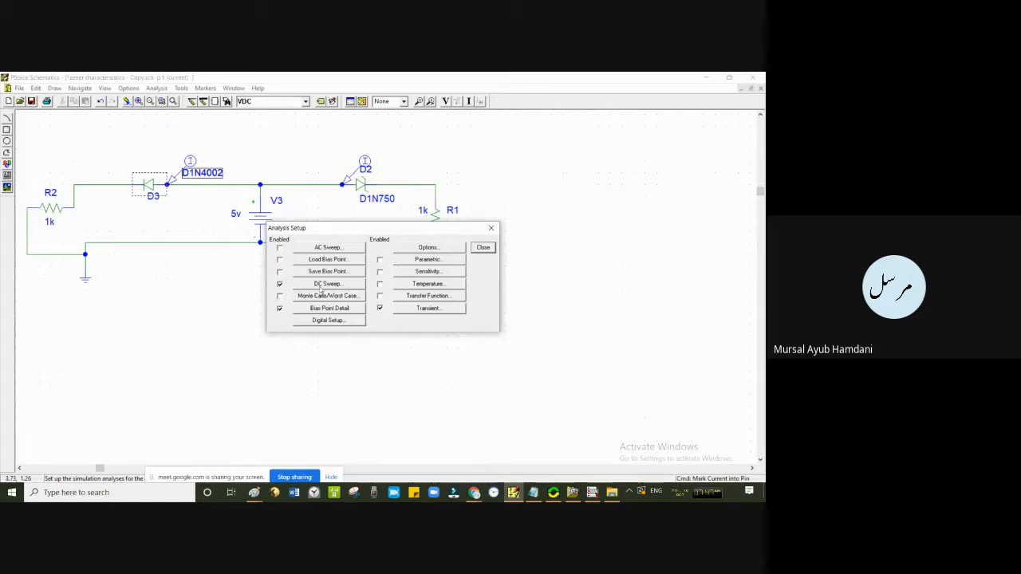
pyautogui.click(328, 284)
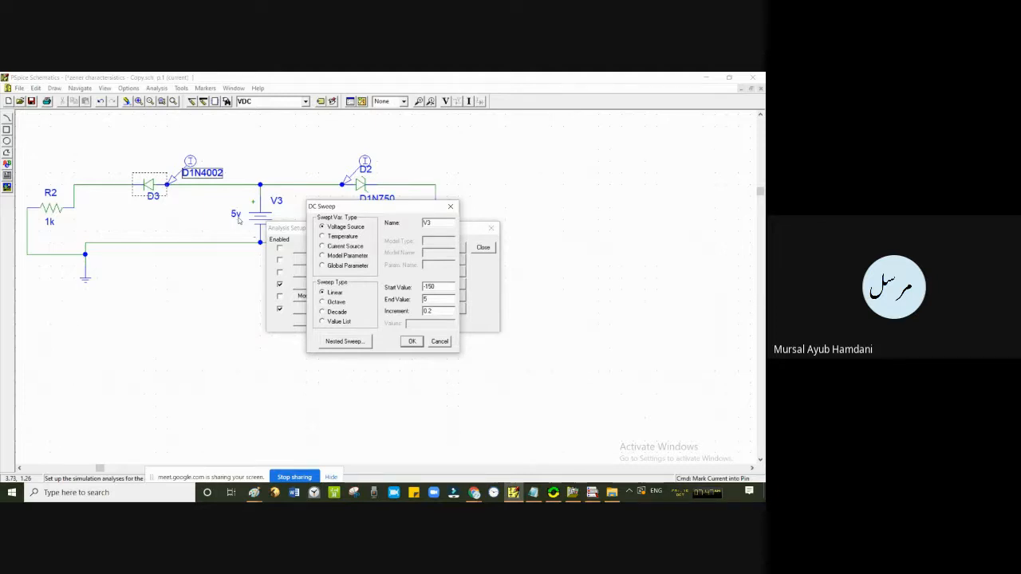
pyautogui.click(411, 341)
pyautogui.click(490, 228)
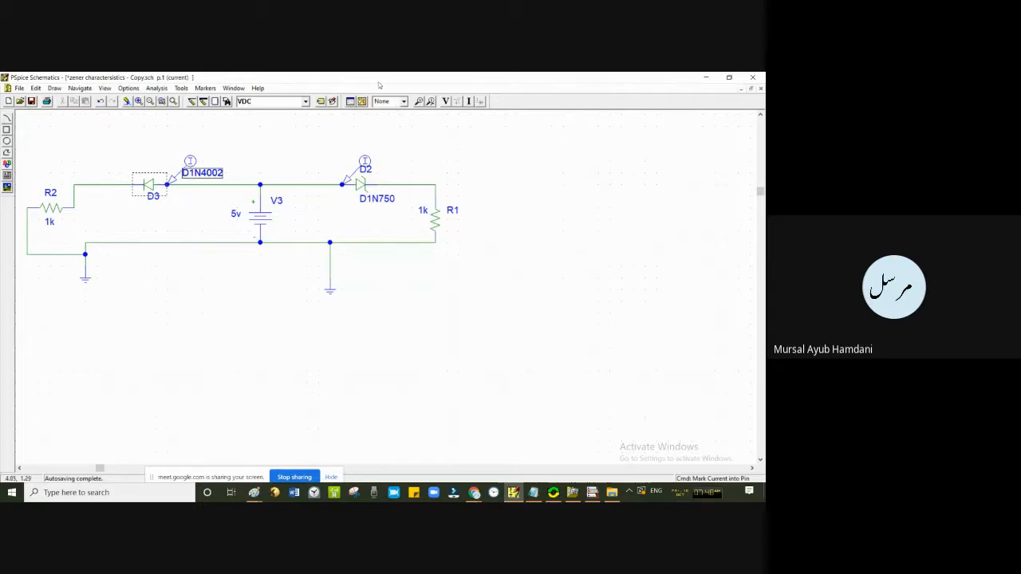
# - Simulate the zener characteristics circuit and display its DC analysis plot in OrCAD PSpice A/D
pyautogui.click(362, 102)
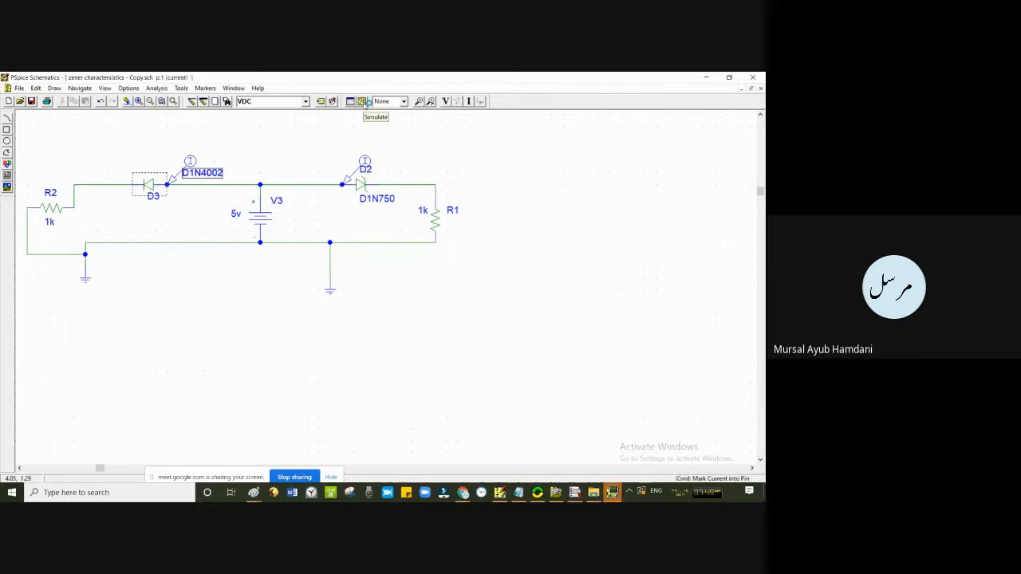
pyautogui.click(613, 492)
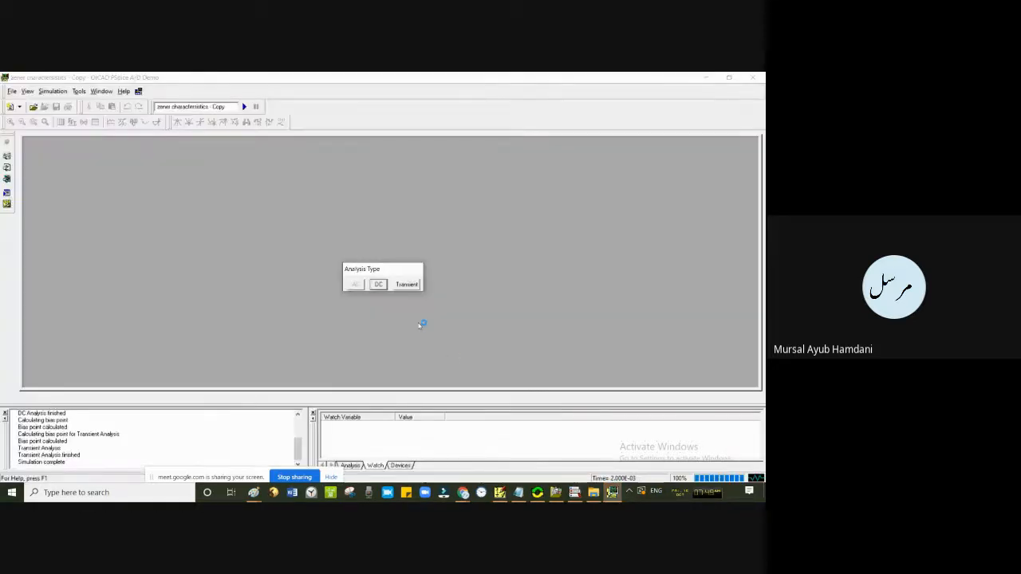
pyautogui.click(379, 284)
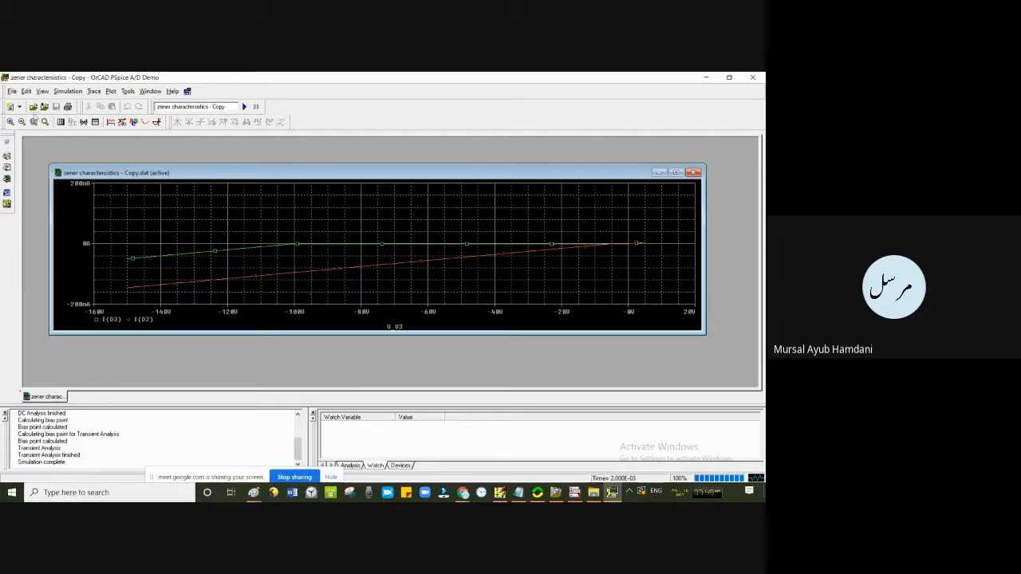
# - Set the plot's Y axis to a user-defined data range of -20mA to 20mA
pyautogui.click(32, 124)
pyautogui.moveTo(553, 195); pyautogui.dragTo(681, 295)
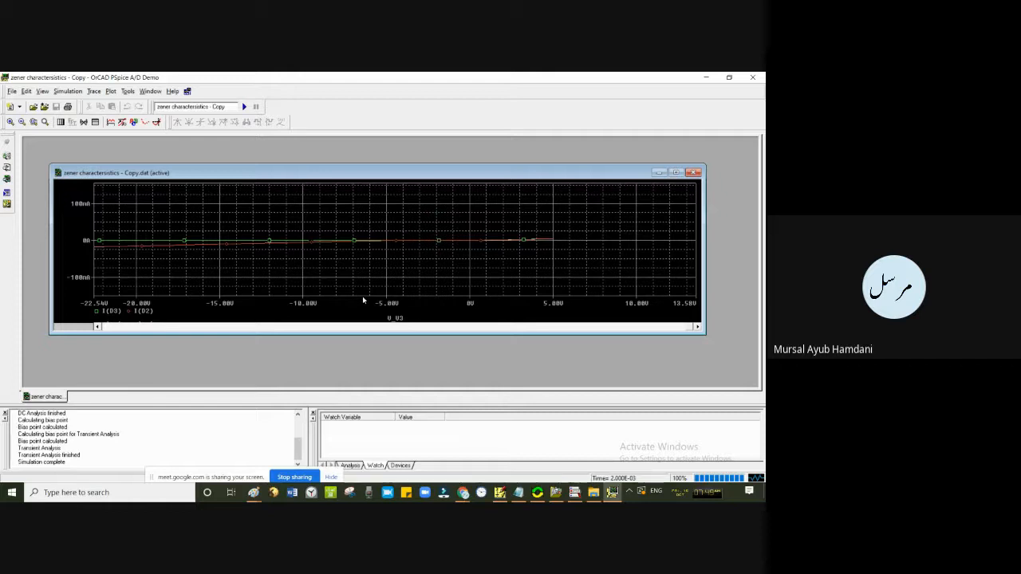
pyautogui.doubleClick(365, 300)
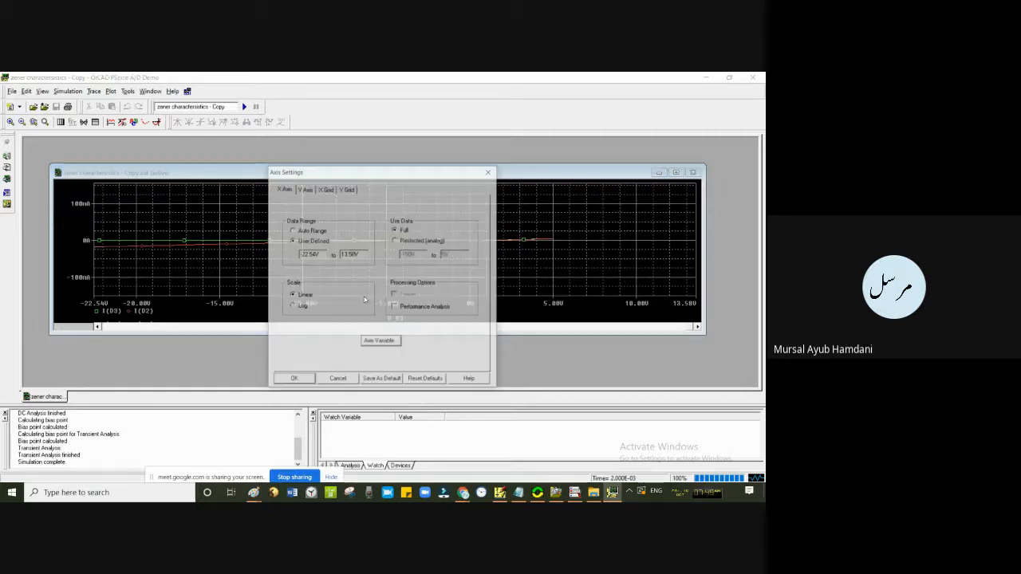
pyautogui.click(305, 189)
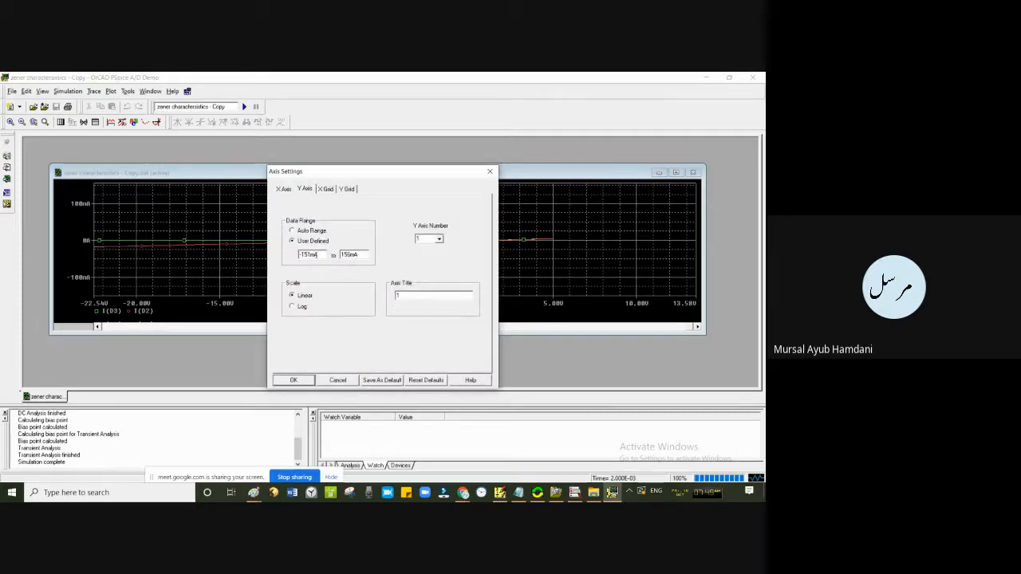
pyautogui.click(348, 254)
pyautogui.press('BackSpace')
pyautogui.press('BackSpace')
pyautogui.press('BackSpace')
pyautogui.write('20')
pyautogui.press('BackSpace')
pyautogui.press('BackSpace')
pyautogui.write('20')
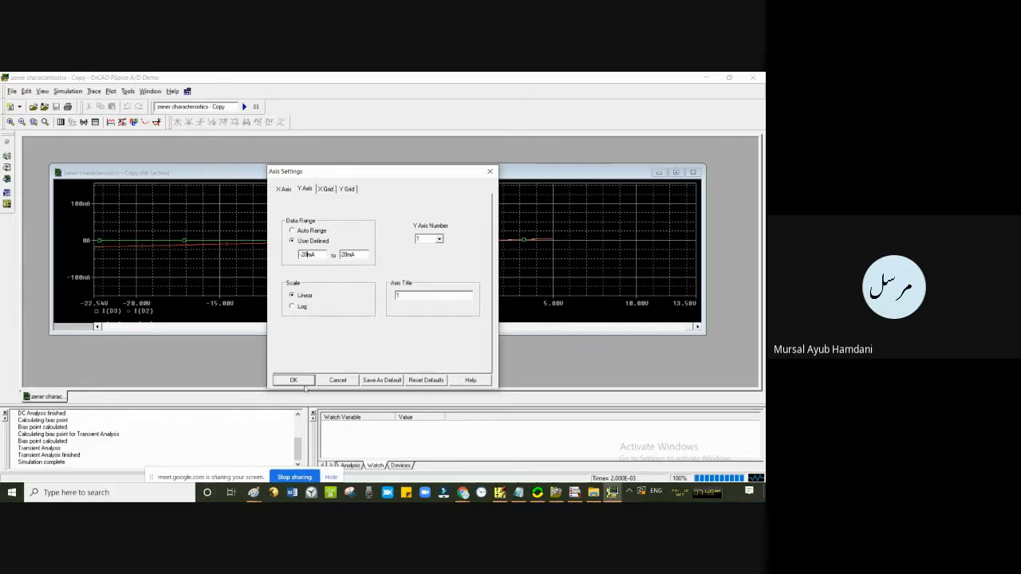
pyautogui.click(305, 380)
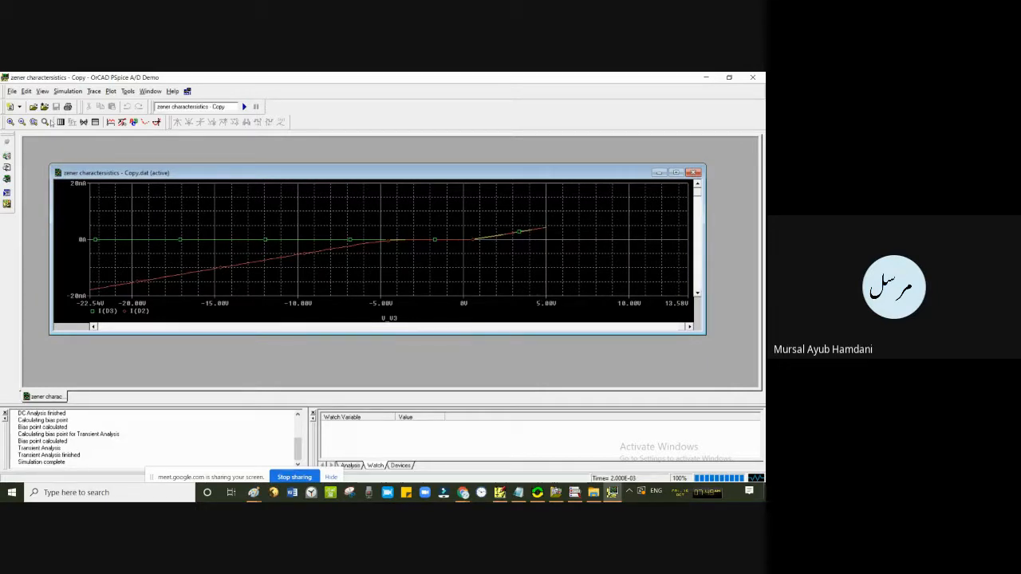
# - Examine the forward-bias region of both diode current curves up close, and close the simulation results window
pyautogui.click(42, 123)
pyautogui.moveTo(568, 260); pyautogui.dragTo(431, 210)
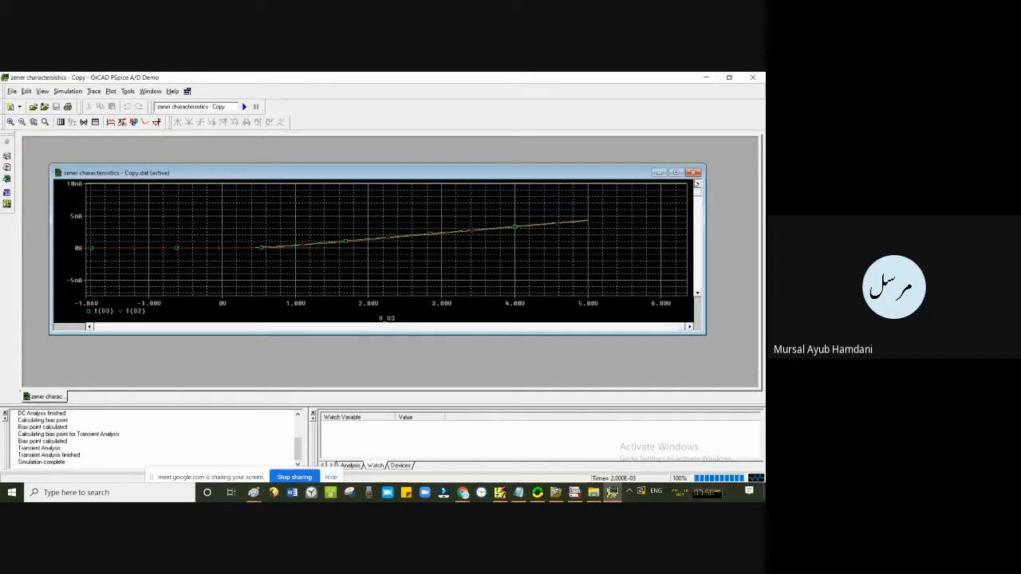
pyautogui.click(758, 77)
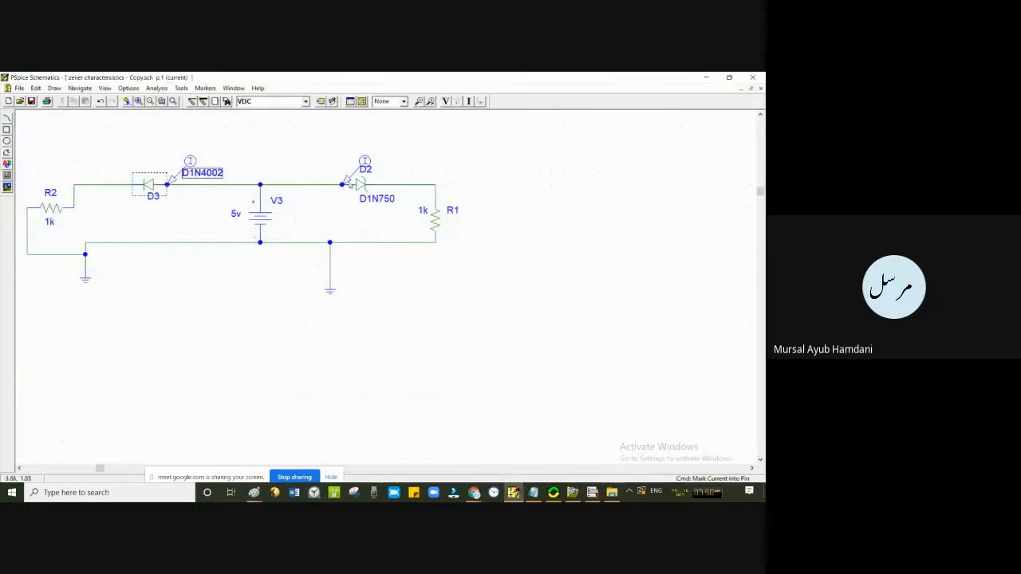
# - Delete the current marker at zener diode D2 and rerun the simulation, displaying the DC plot around 0 V
pyautogui.click(355, 186)
pyautogui.press('Delete')
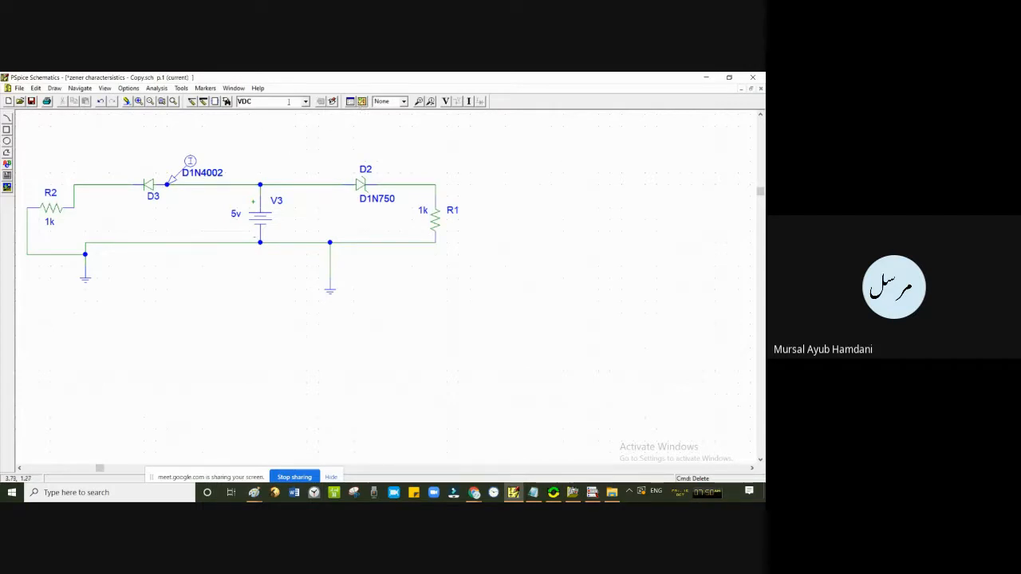
pyautogui.click(361, 101)
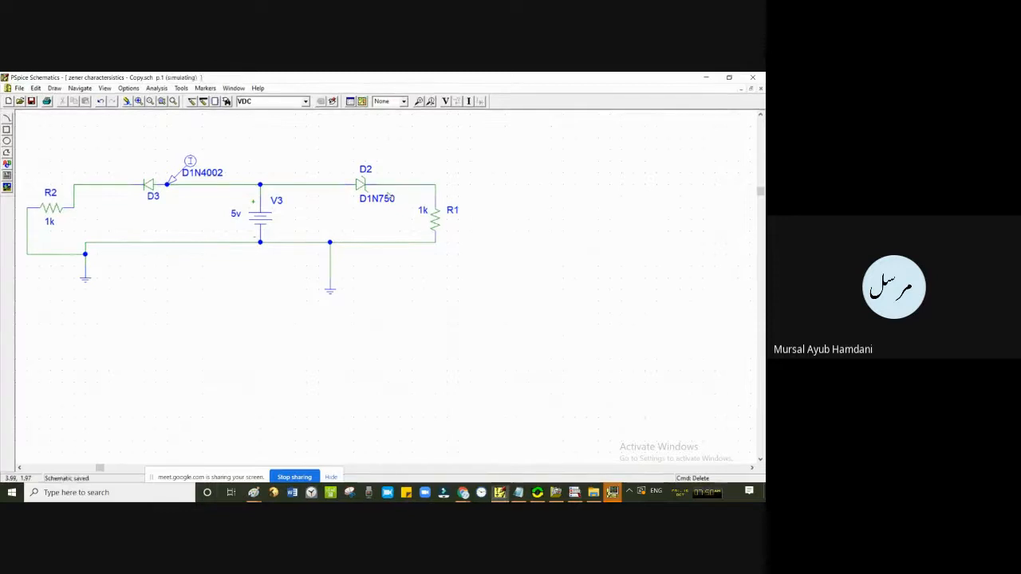
pyautogui.click(612, 492)
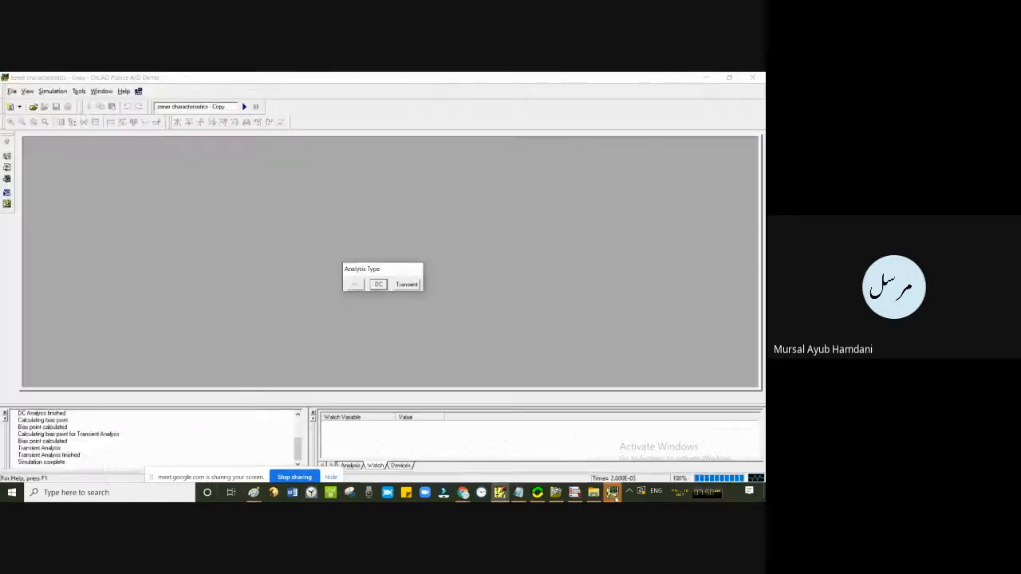
pyautogui.click(379, 284)
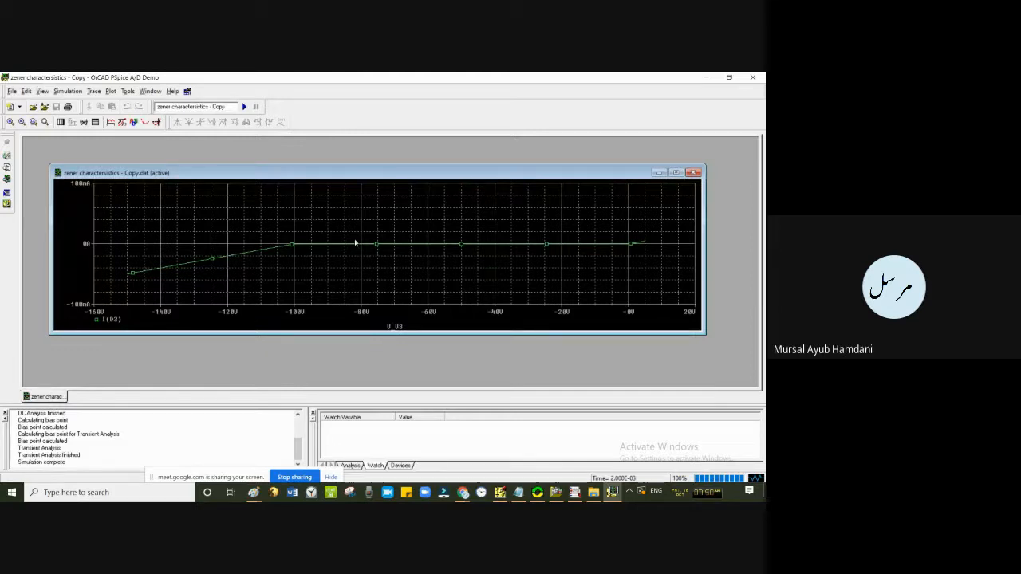
pyautogui.click(33, 121)
pyautogui.moveTo(580, 215); pyautogui.dragTo(670, 273)
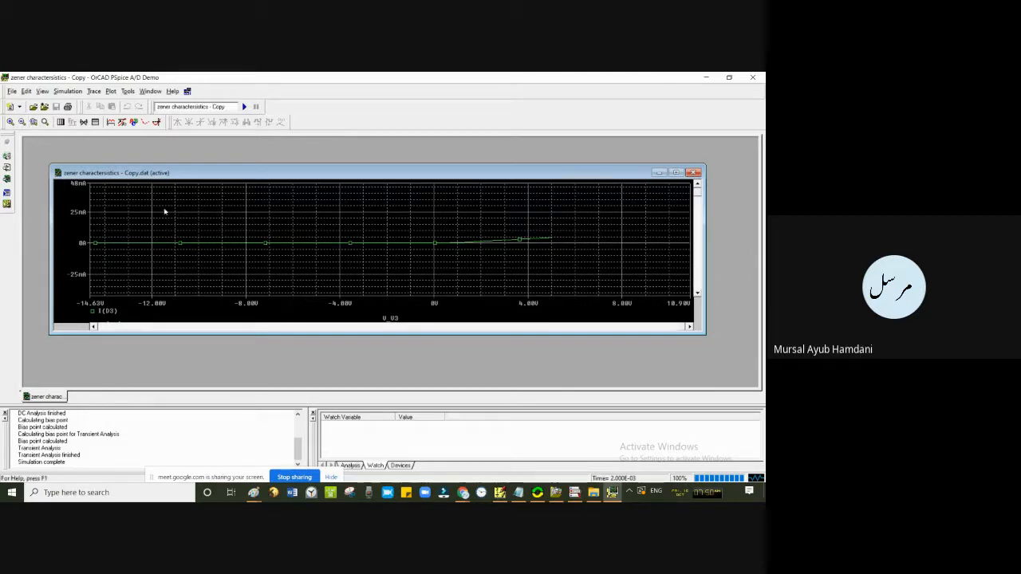
pyautogui.rightClick(281, 269)
pyautogui.click(311, 282)
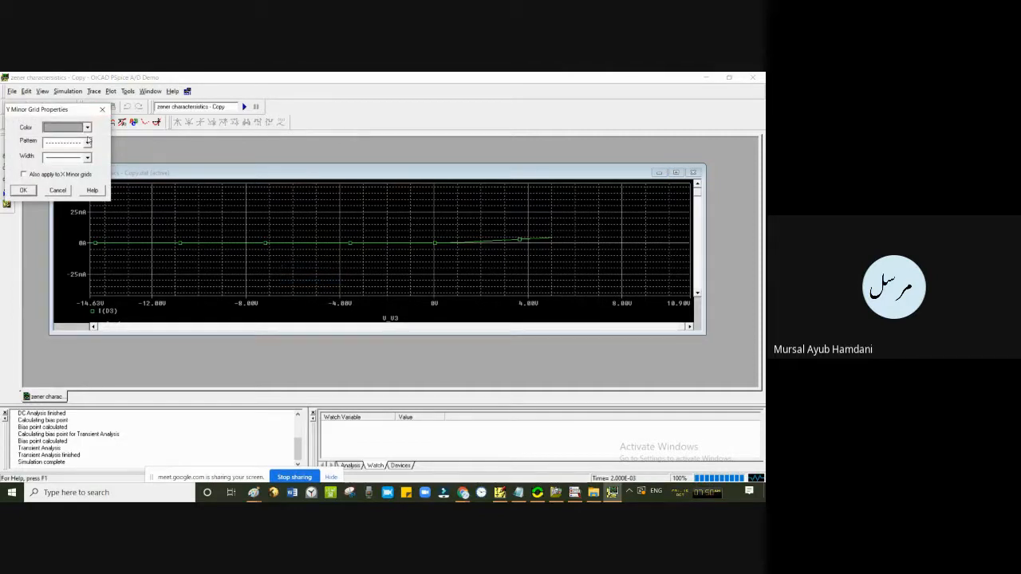
pyautogui.click(88, 143)
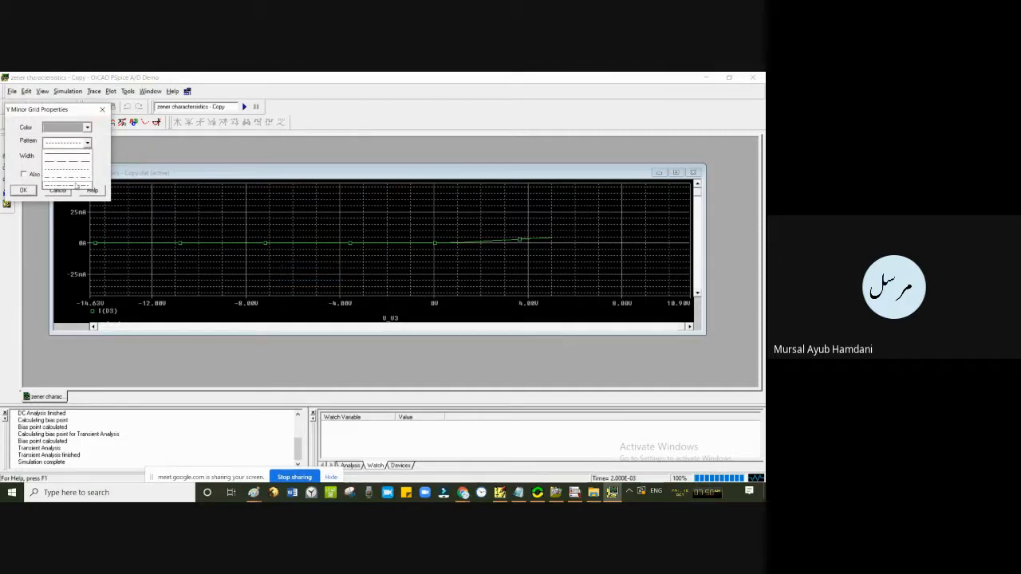
pyautogui.click(102, 109)
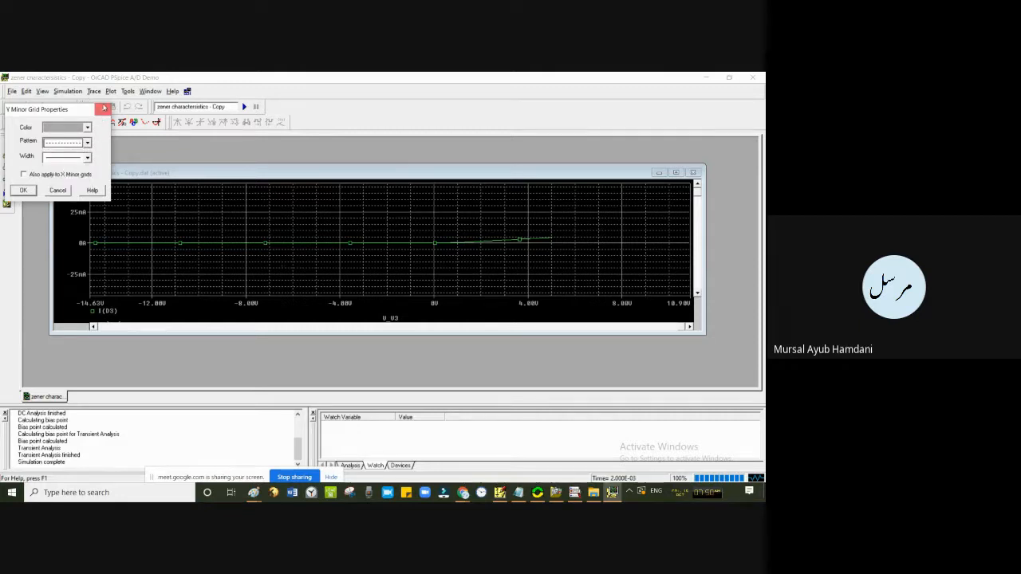
pyautogui.click(103, 109)
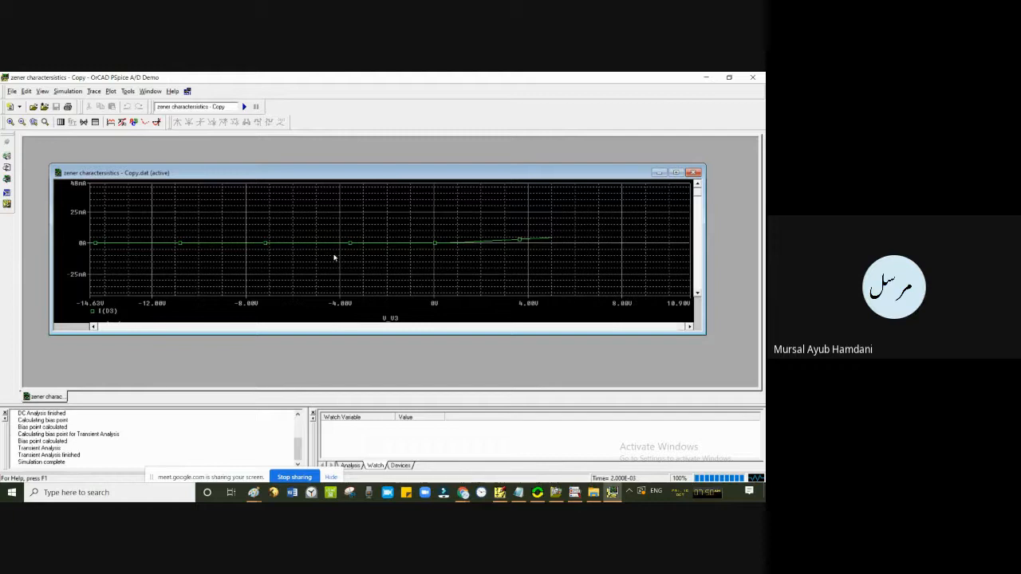
pyautogui.rightClick(334, 255)
pyautogui.click(360, 270)
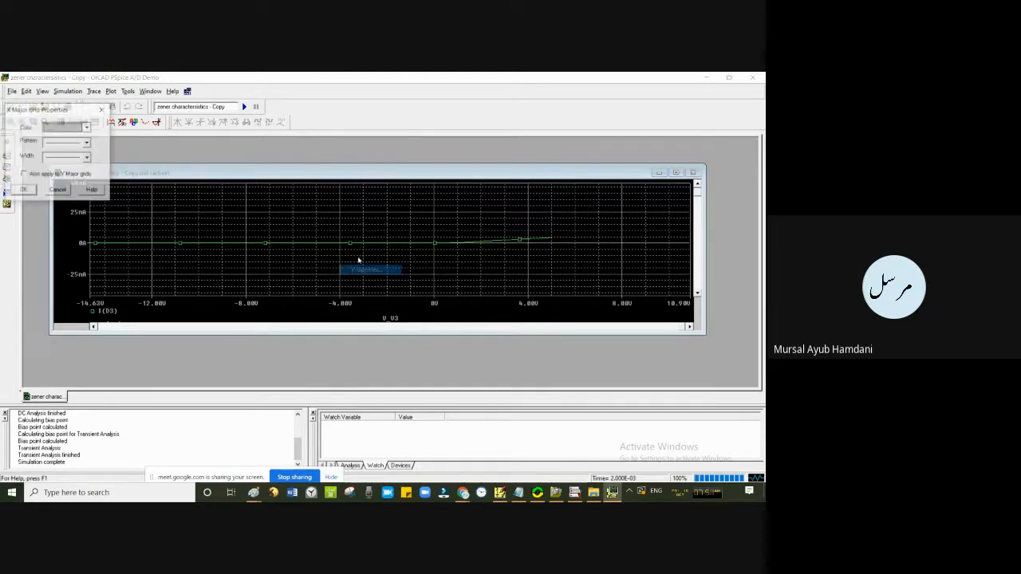
pyautogui.click(103, 108)
# - Turn off the major and minor gridlines for both the X and Y grids of the plot
pyautogui.rightClick(272, 200)
pyautogui.click(294, 206)
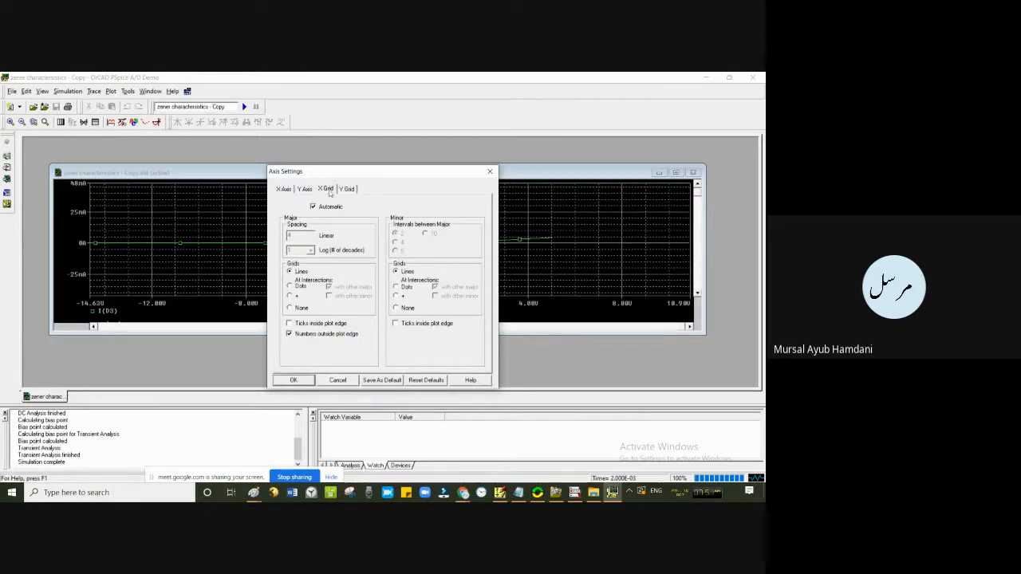
pyautogui.click(290, 307)
pyautogui.click(347, 189)
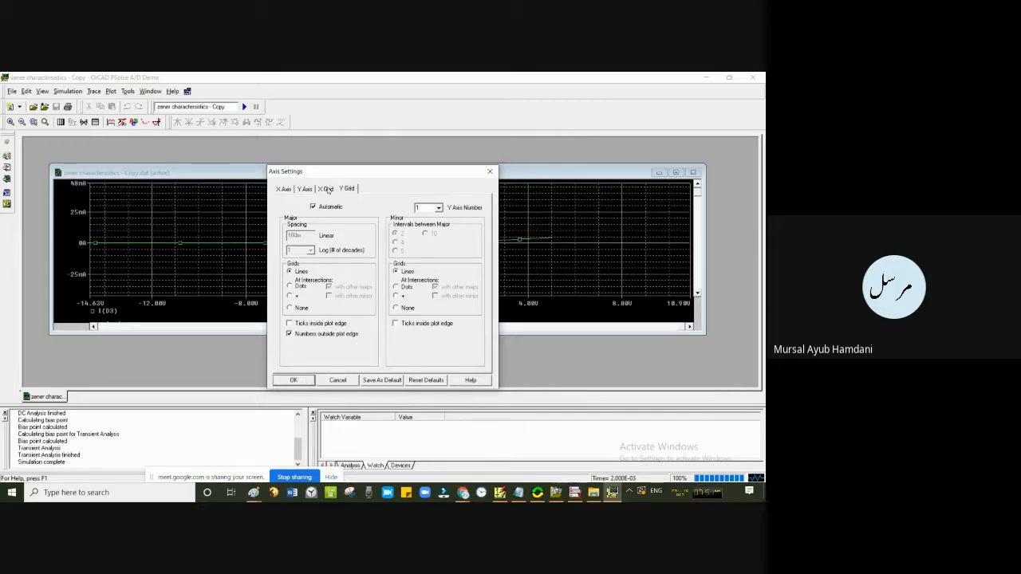
pyautogui.click(290, 310)
pyautogui.click(397, 308)
pyautogui.click(293, 381)
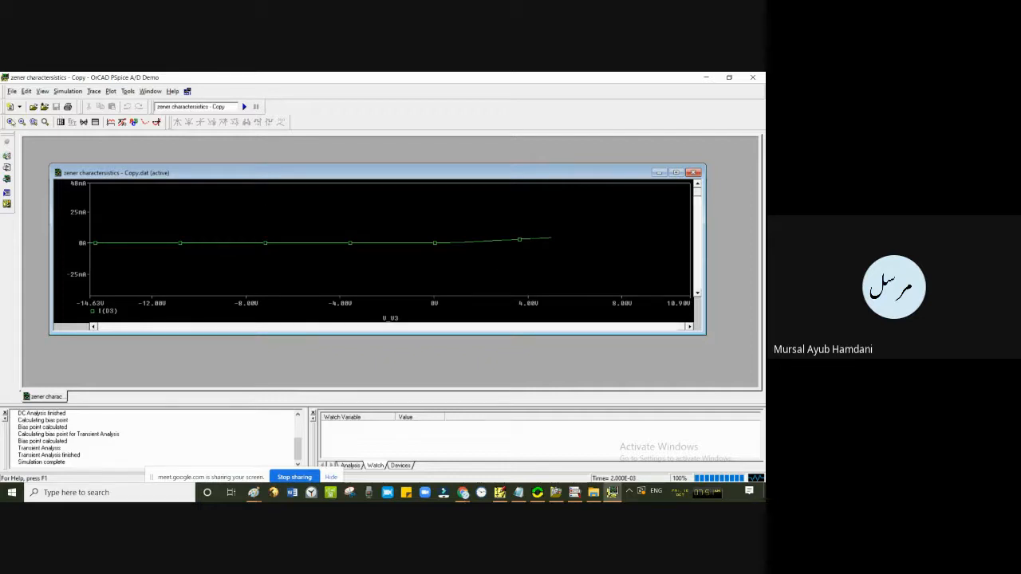
# - Zoom in on the D3 current curve around 0 V, covering about -3 V to 5.6 V
pyautogui.click(11, 121)
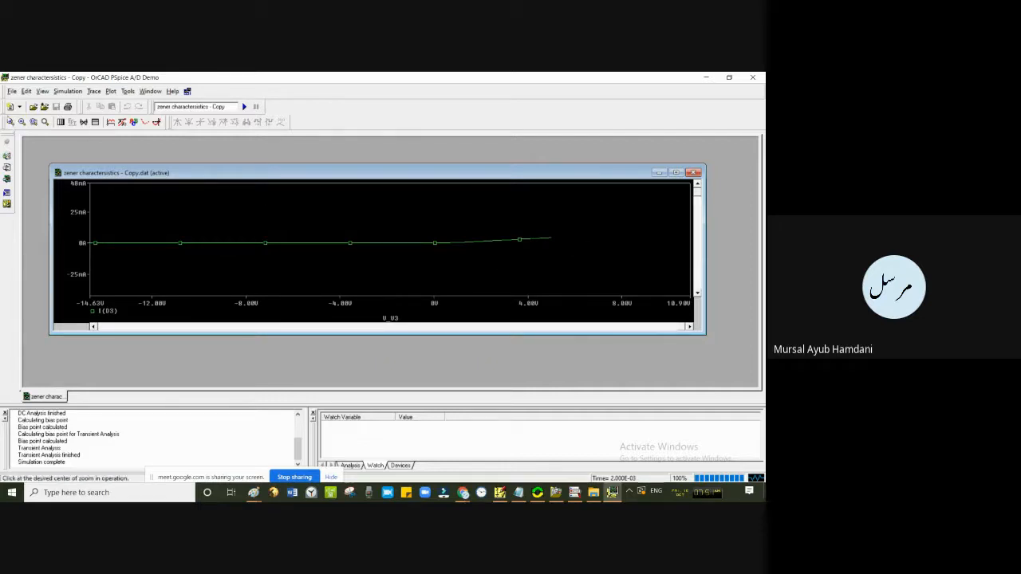
pyautogui.click(418, 268)
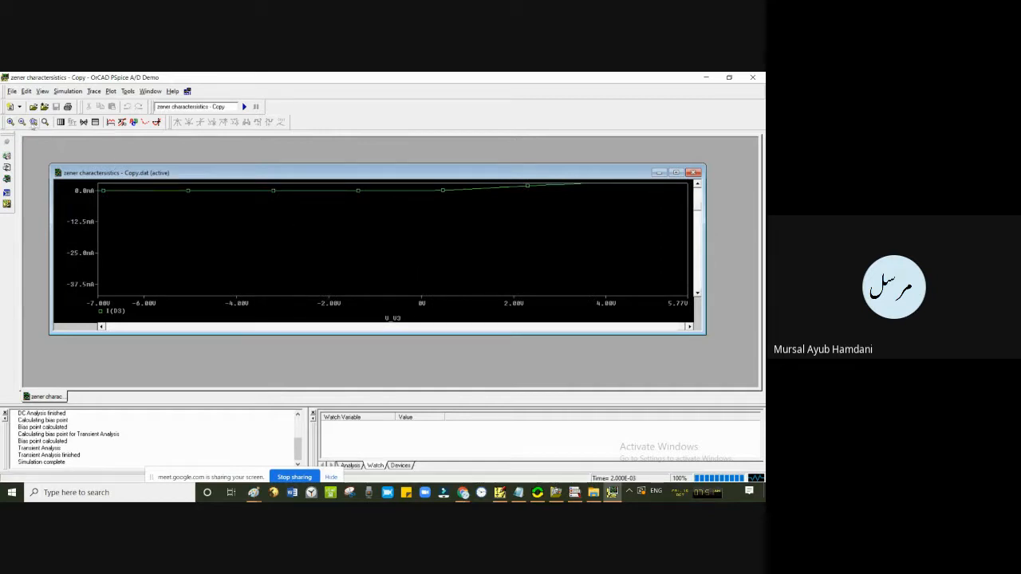
pyautogui.click(22, 121)
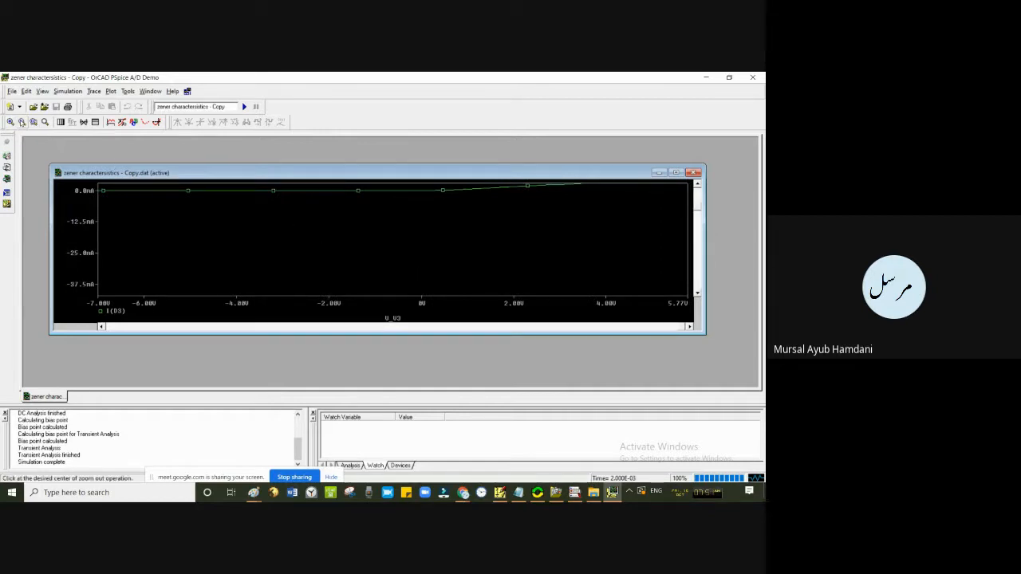
pyautogui.click(222, 232)
pyautogui.click(33, 121)
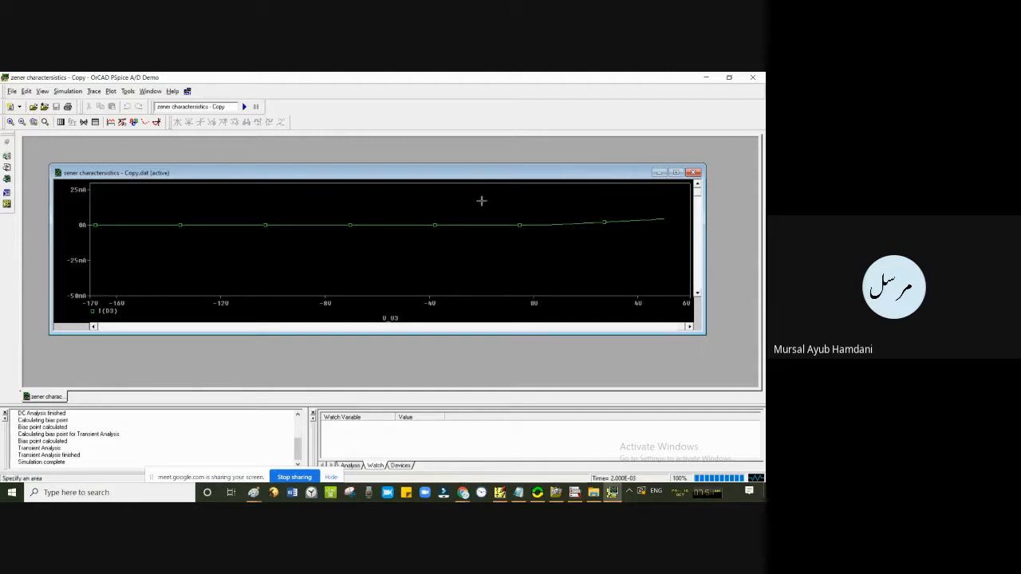
pyautogui.moveTo(453, 196); pyautogui.dragTo(675, 243)
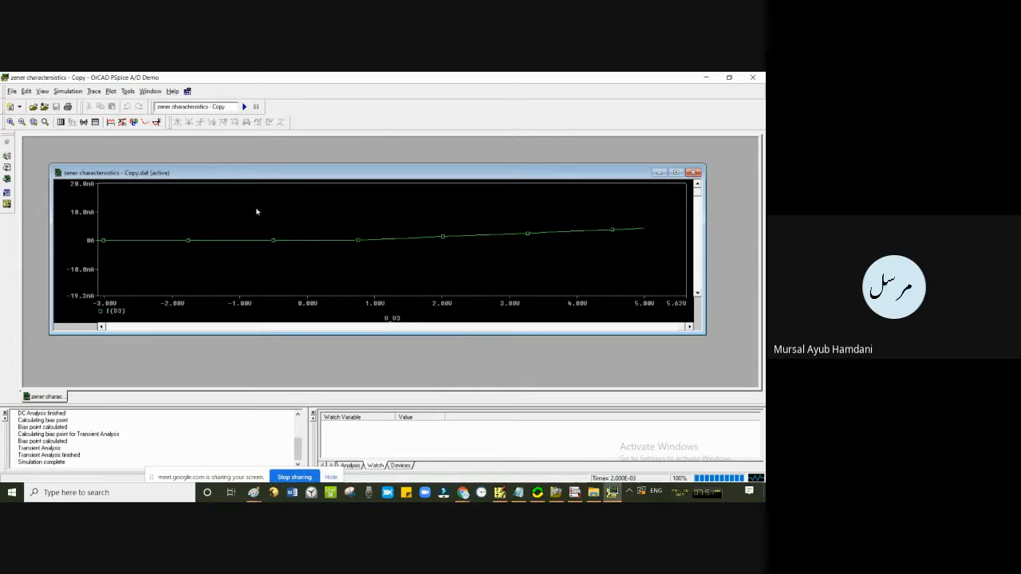
# - Set the upper limit of the Y axis user-defined data range to about 10 mA
pyautogui.doubleClick(354, 300)
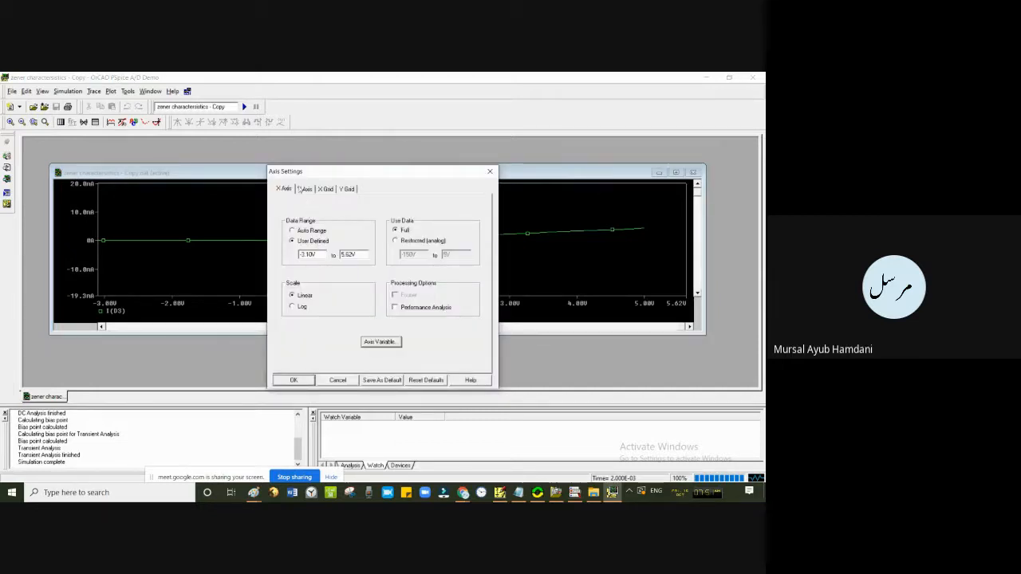
pyautogui.click(303, 189)
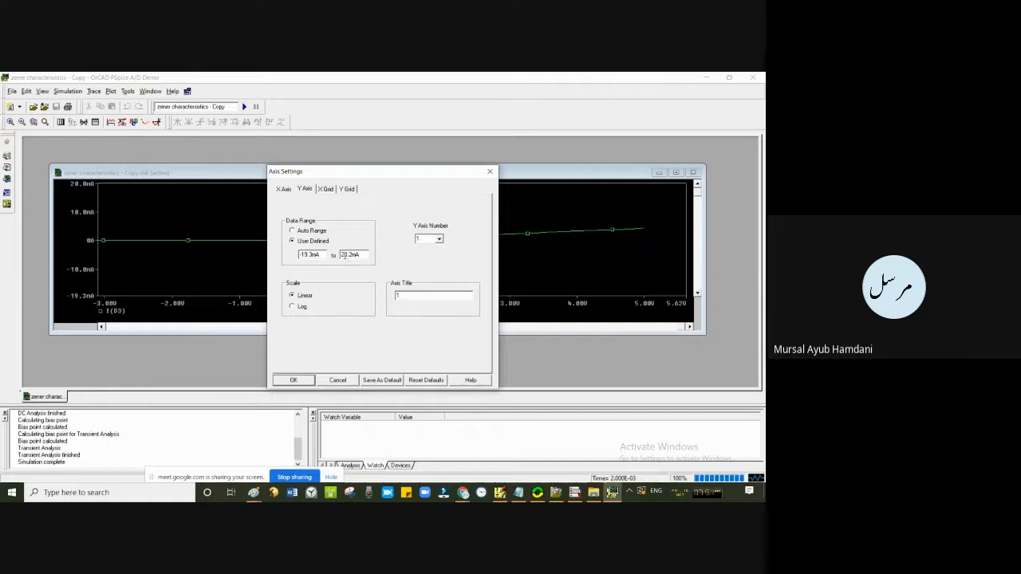
pyautogui.write('1')
pyautogui.click(305, 381)
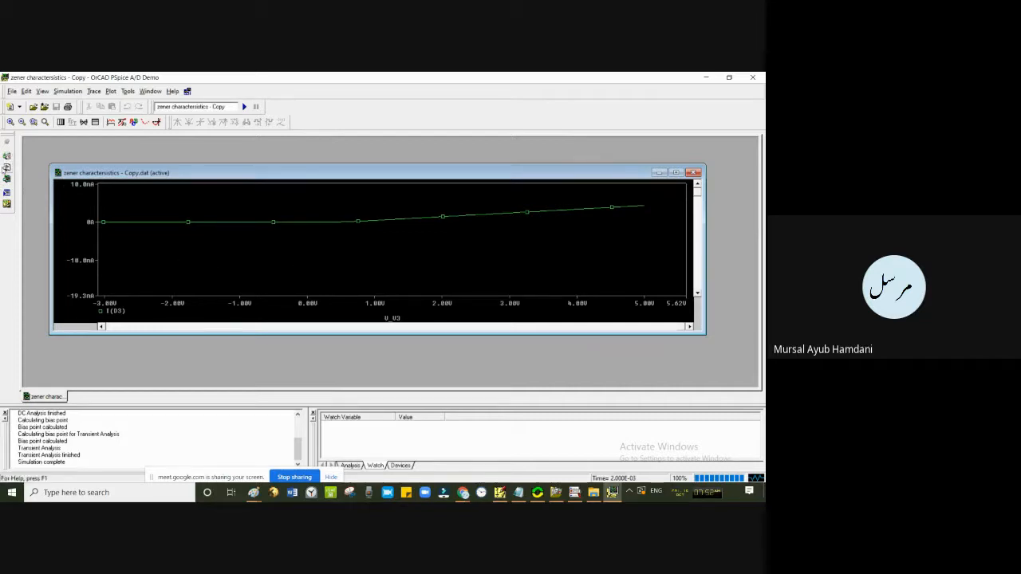
# - Format the I(D3) trace with a thicker line width and a dotted line pattern
pyautogui.click(22, 121)
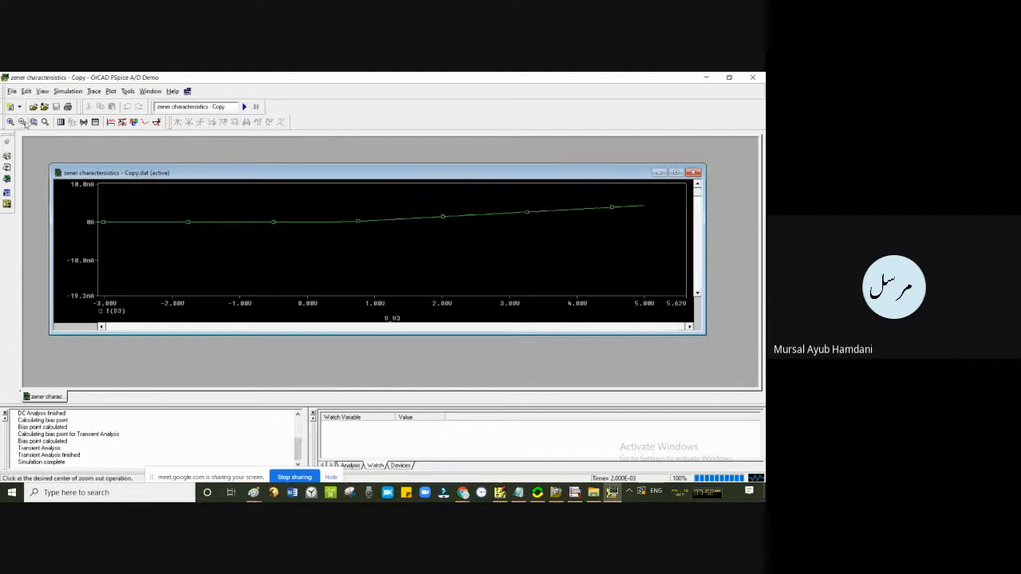
pyautogui.click(156, 237)
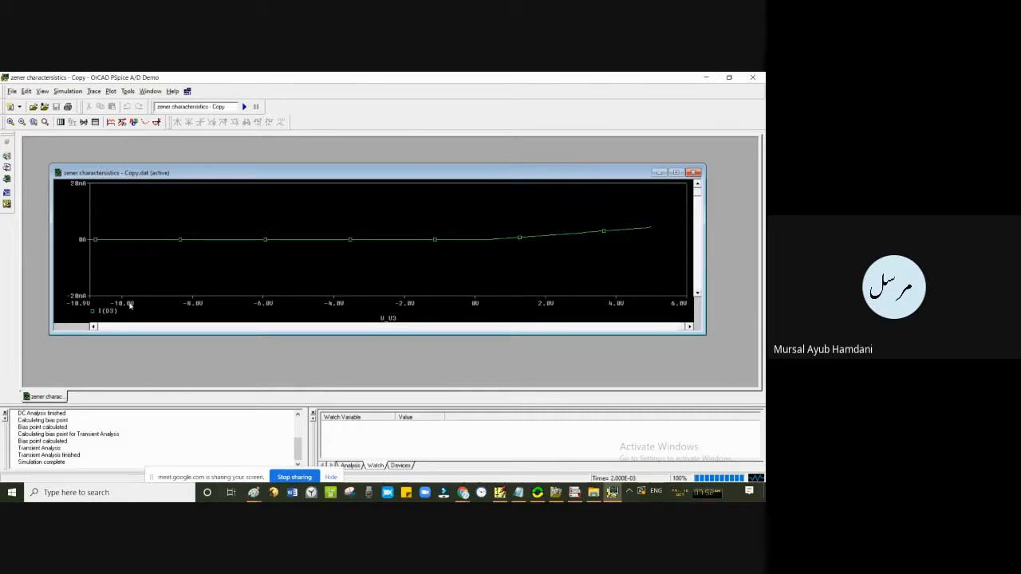
pyautogui.rightClick(251, 244)
pyautogui.click(275, 257)
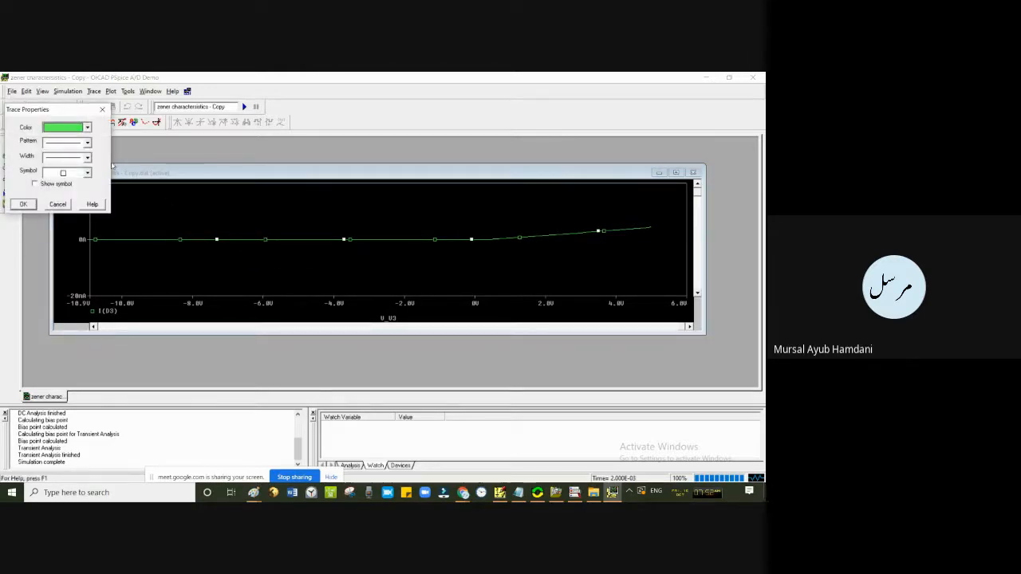
pyautogui.click(87, 158)
pyautogui.click(71, 195)
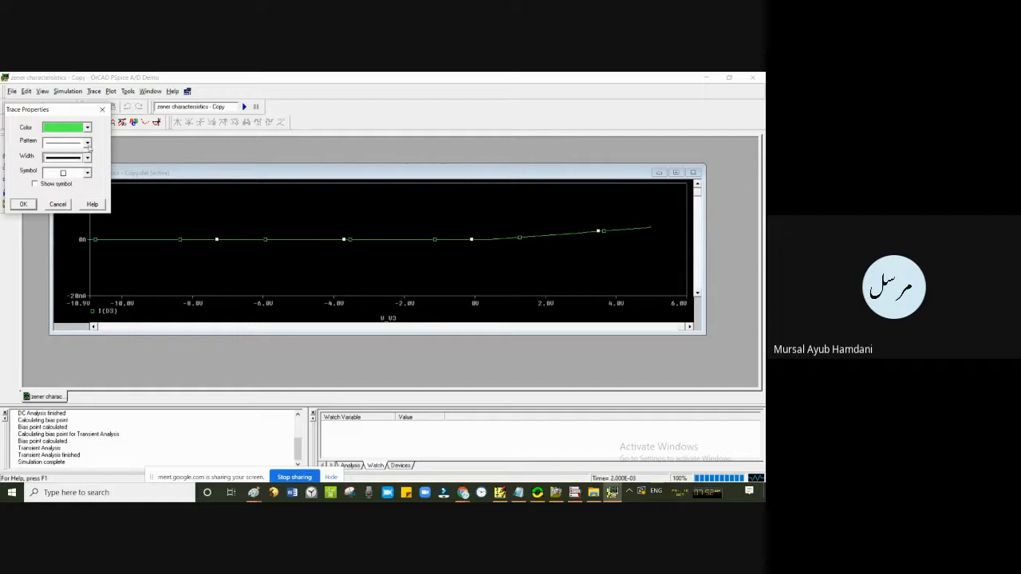
pyautogui.click(87, 143)
pyautogui.click(68, 169)
pyautogui.click(23, 204)
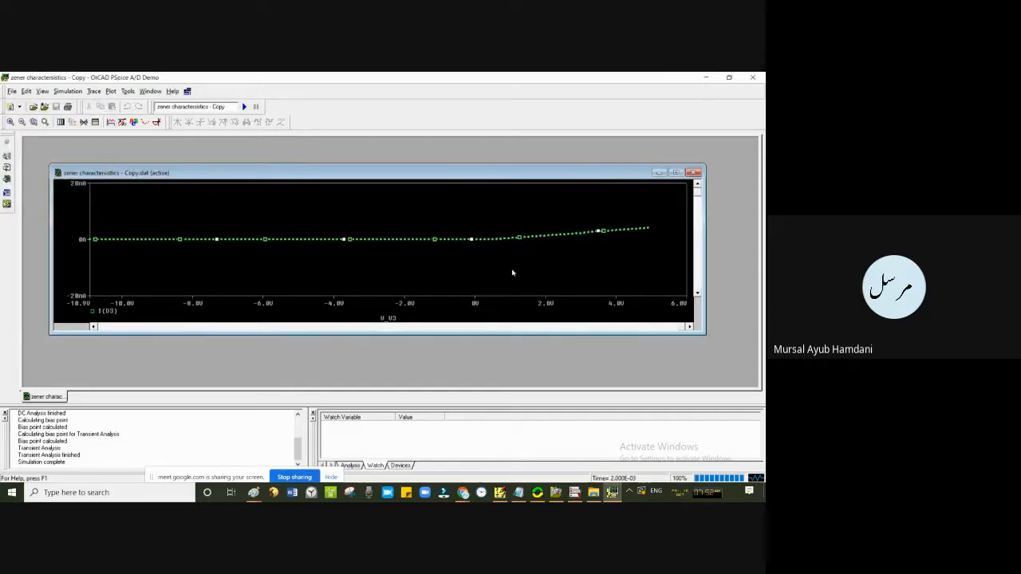
# - Set the plot's X axis data range to Auto Range
pyautogui.rightClick(400, 296)
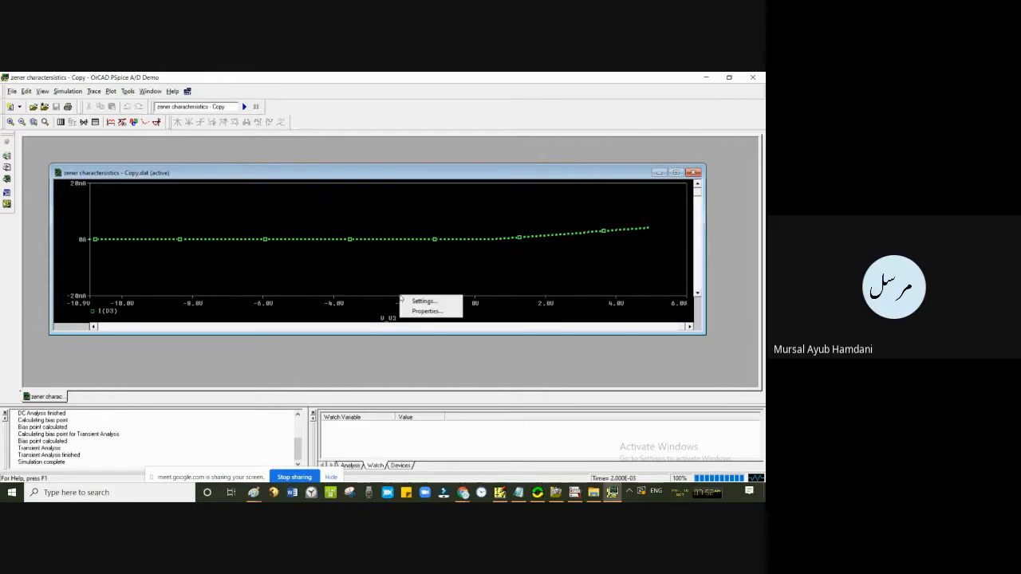
pyautogui.click(390, 298)
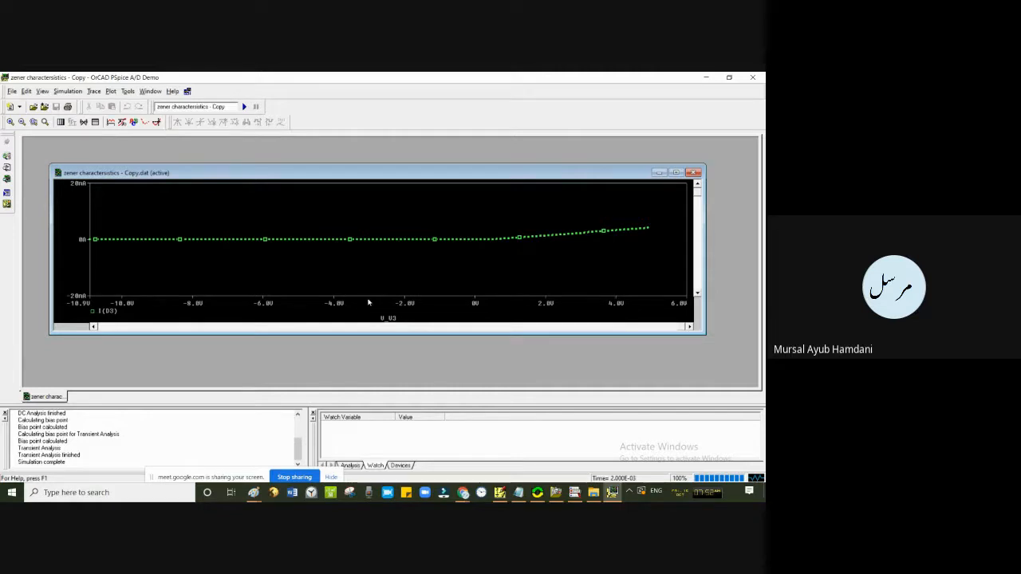
pyautogui.doubleClick(373, 309)
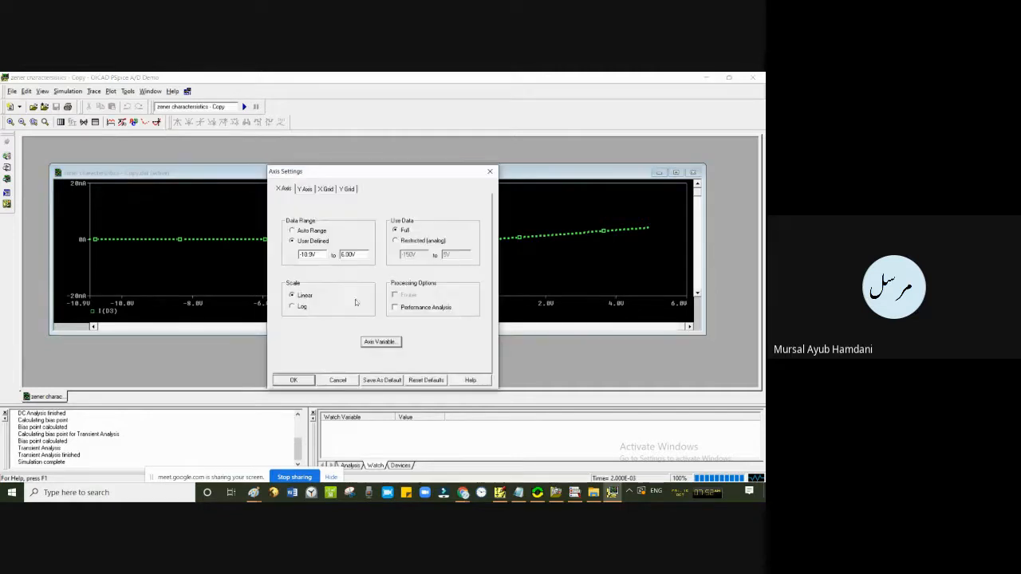
pyautogui.click(309, 231)
pyautogui.click(303, 382)
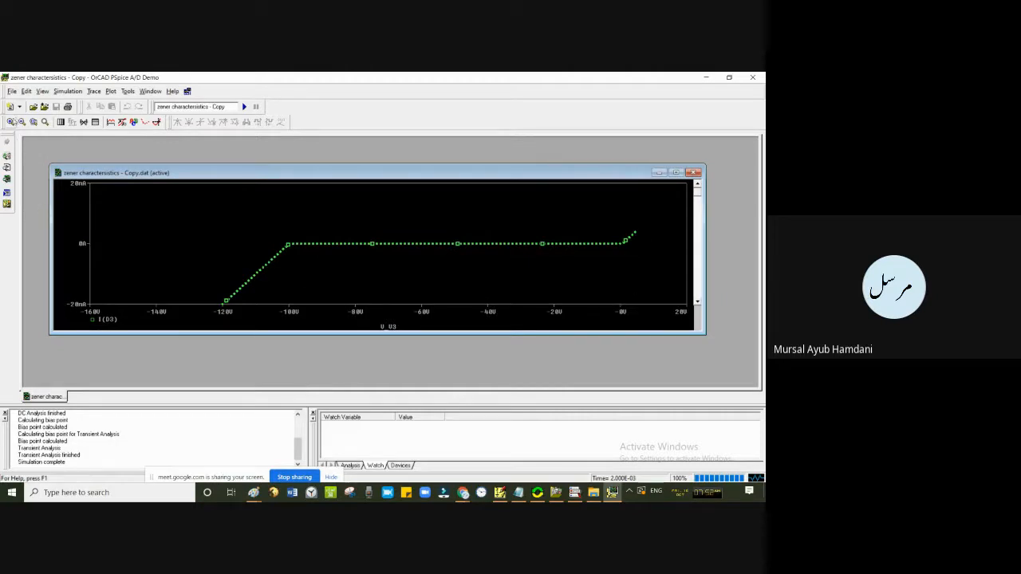
# - Examine the D3 current curve in the reverse region and zoom in on its forward turn-on near 0 V
pyautogui.click(11, 122)
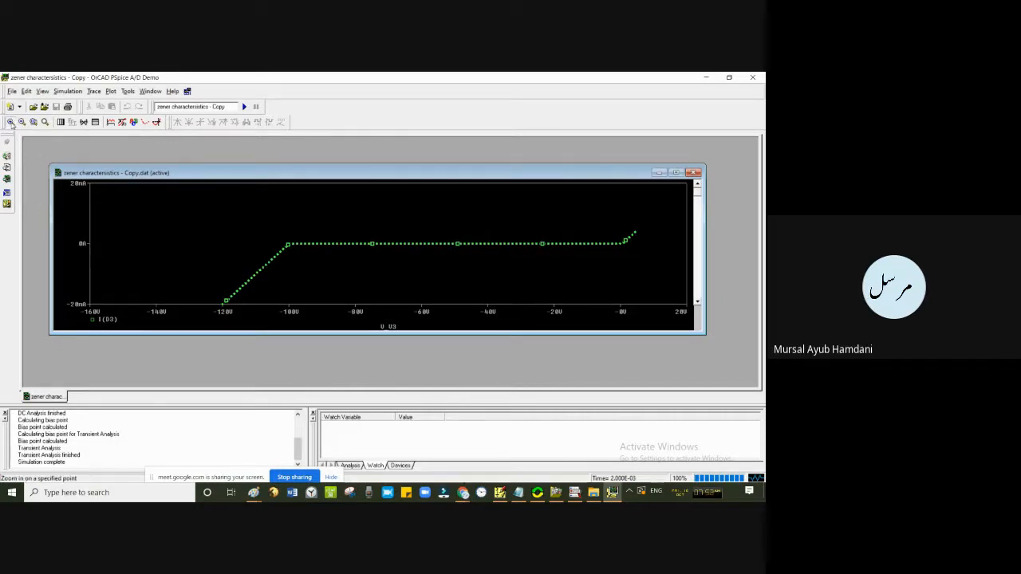
pyautogui.click(420, 264)
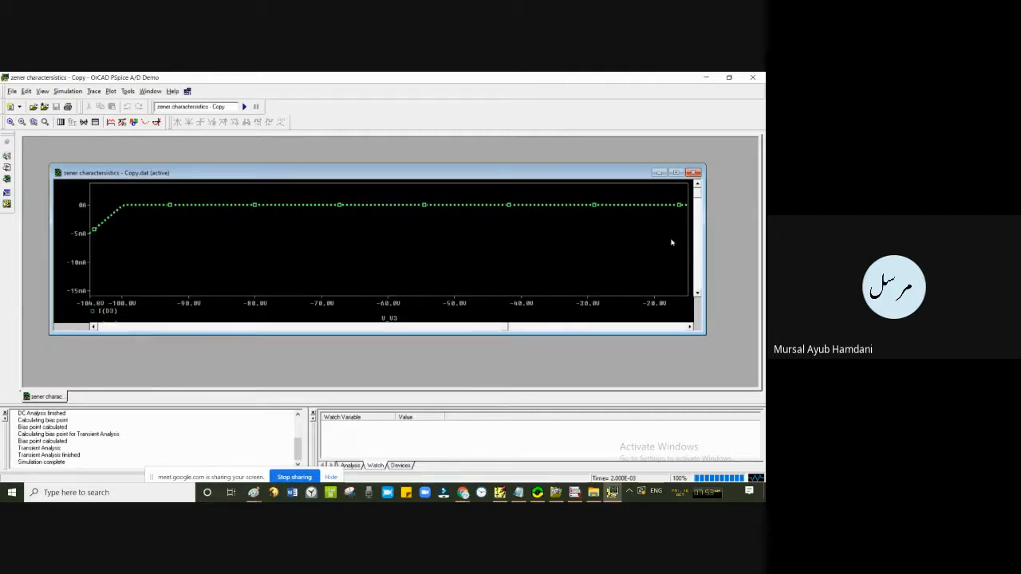
pyautogui.click(22, 122)
pyautogui.click(259, 260)
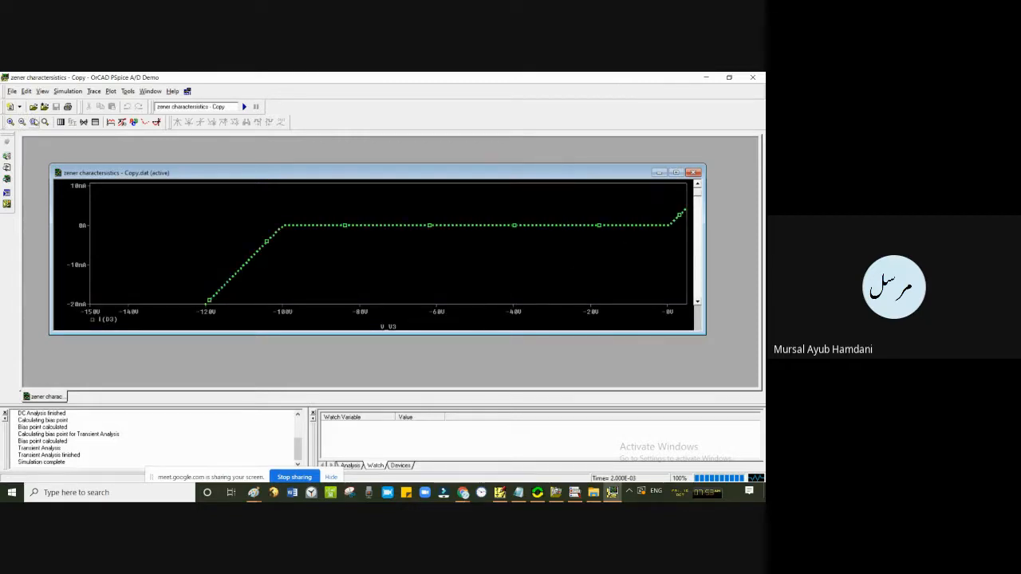
pyautogui.click(34, 122)
pyautogui.moveTo(599, 190); pyautogui.dragTo(688, 245)
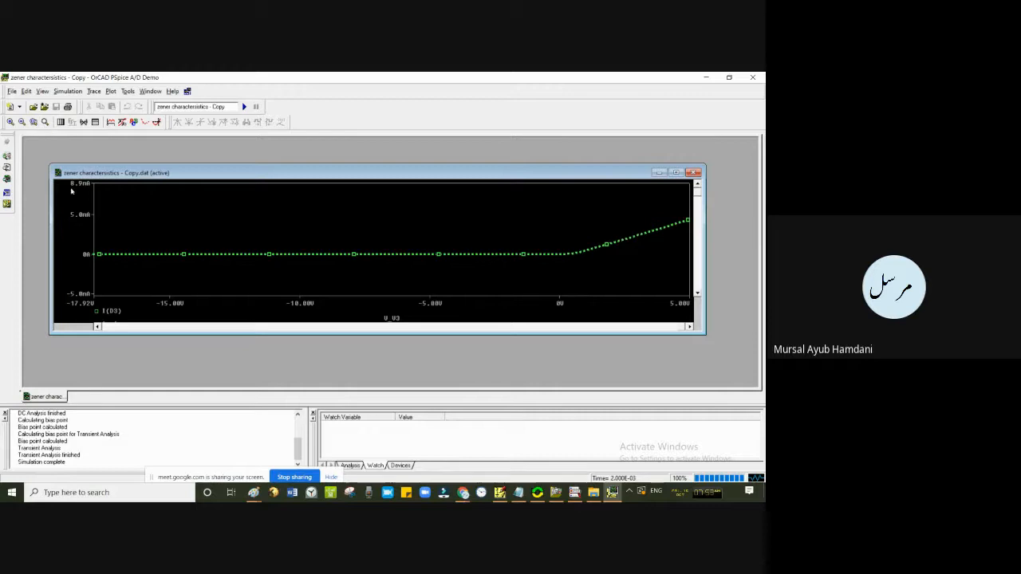
# - Set the lower limit of the X axis data range to about -120 V, and close the simulation results window
pyautogui.doubleClick(280, 303)
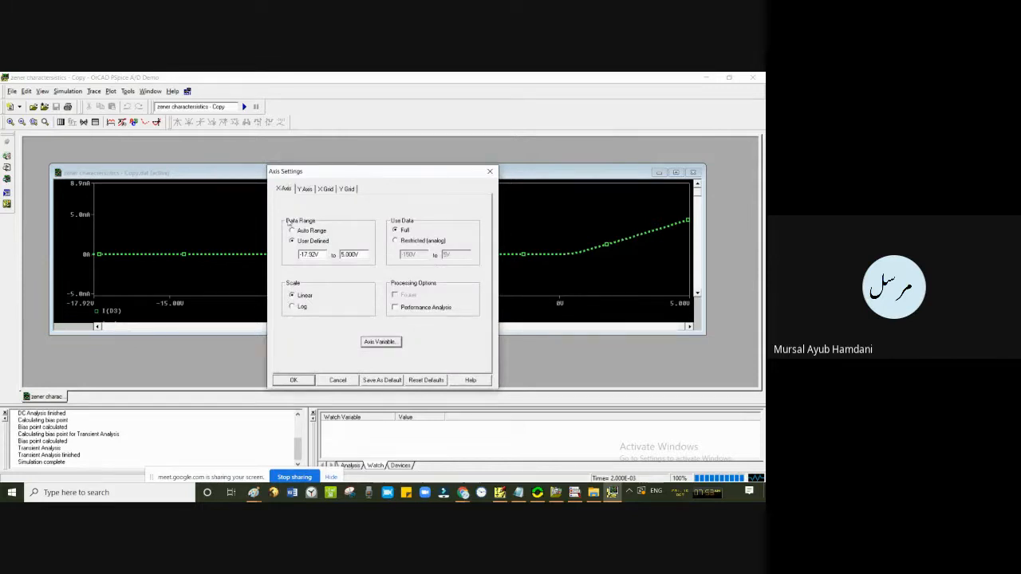
pyautogui.click(309, 254)
pyautogui.press('BackSpace')
pyautogui.write('20')
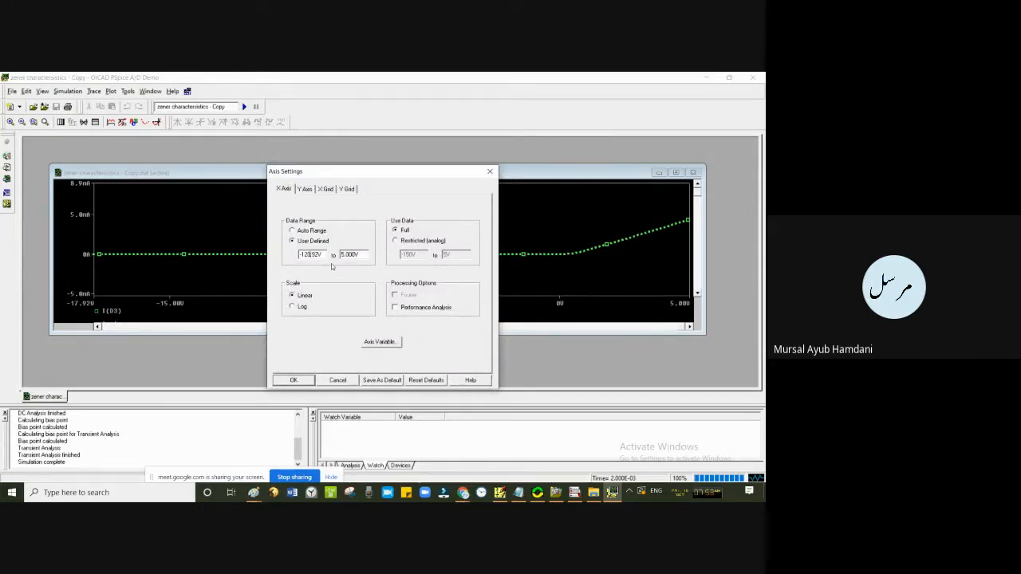
pyautogui.click(300, 379)
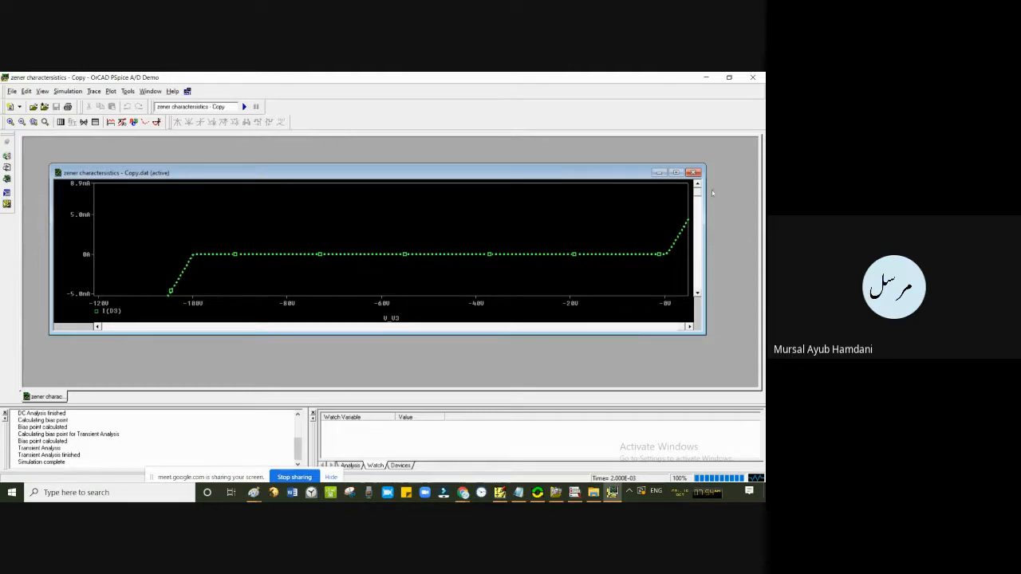
pyautogui.click(752, 80)
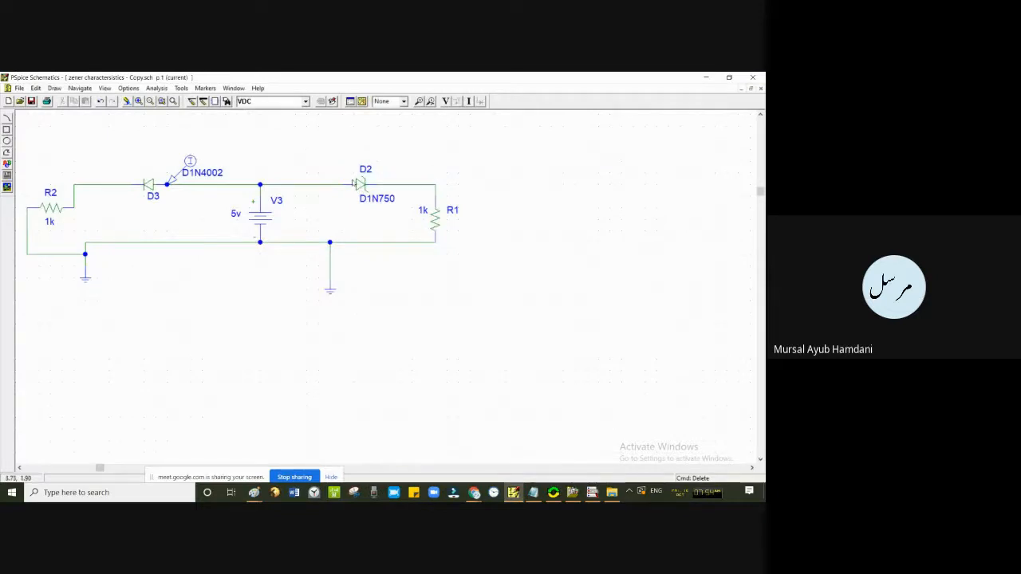
# - Place a current marker on the input pin of the D2 zener diode and exit marker placement
pyautogui.click(431, 102)
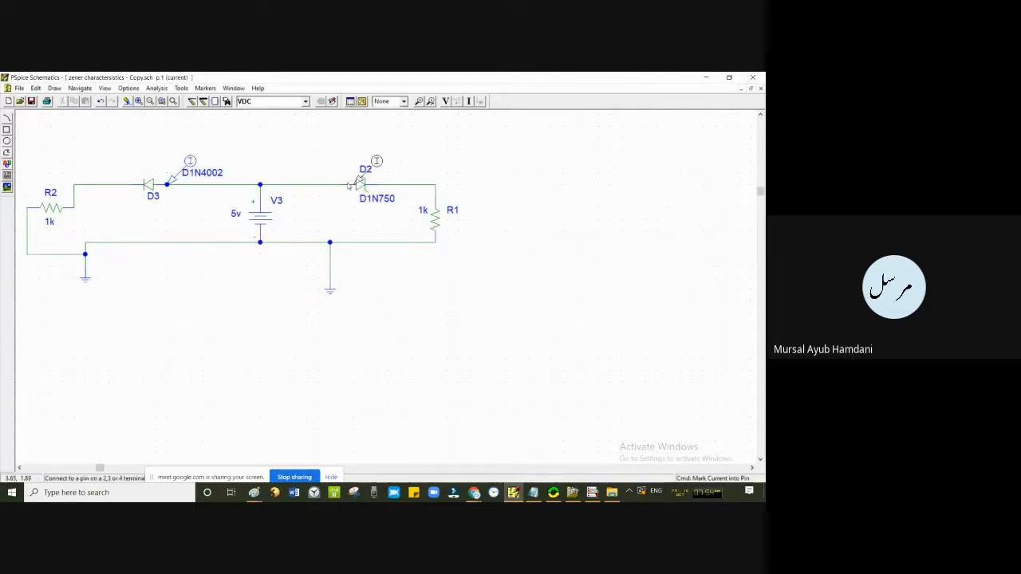
pyautogui.click(343, 185)
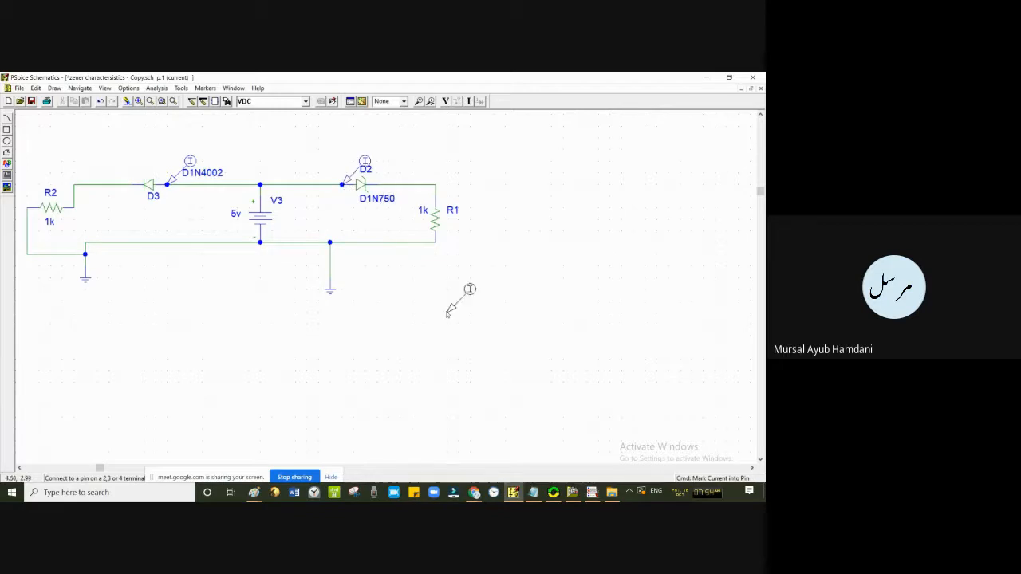
pyautogui.rightClick(447, 313)
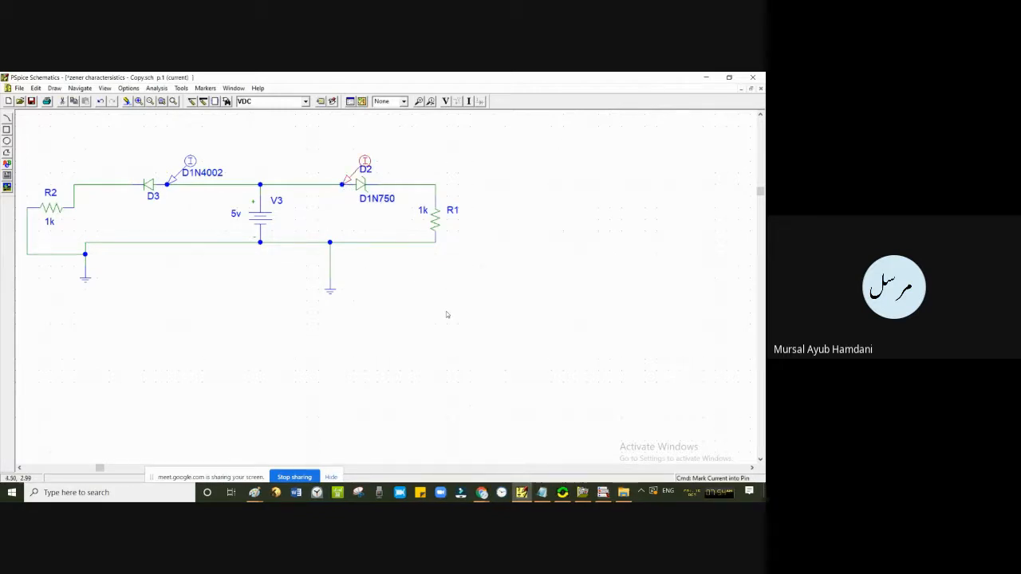
pyautogui.click(490, 258)
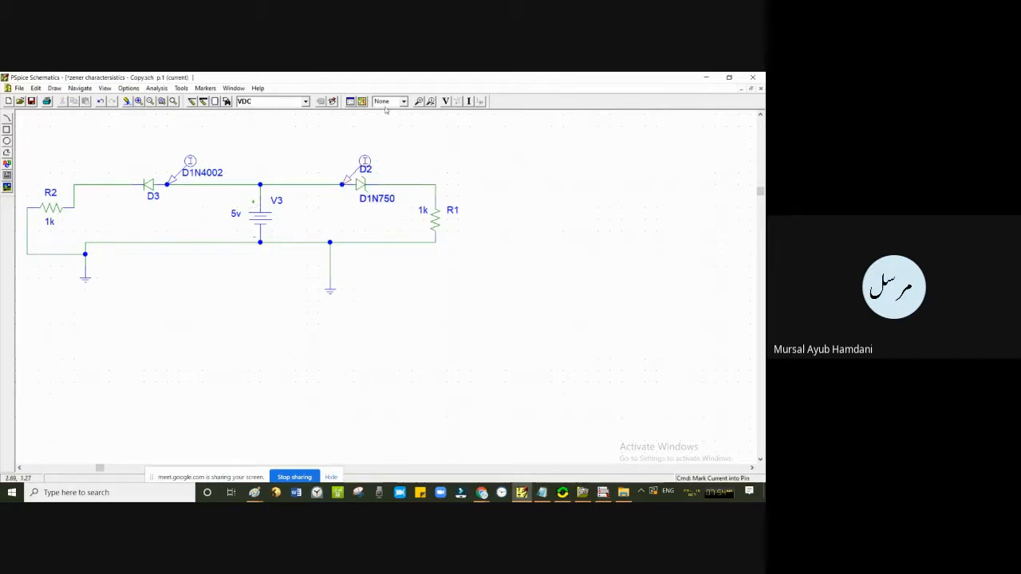
# - Run the simulation and display its DC analysis results
pyautogui.click(361, 101)
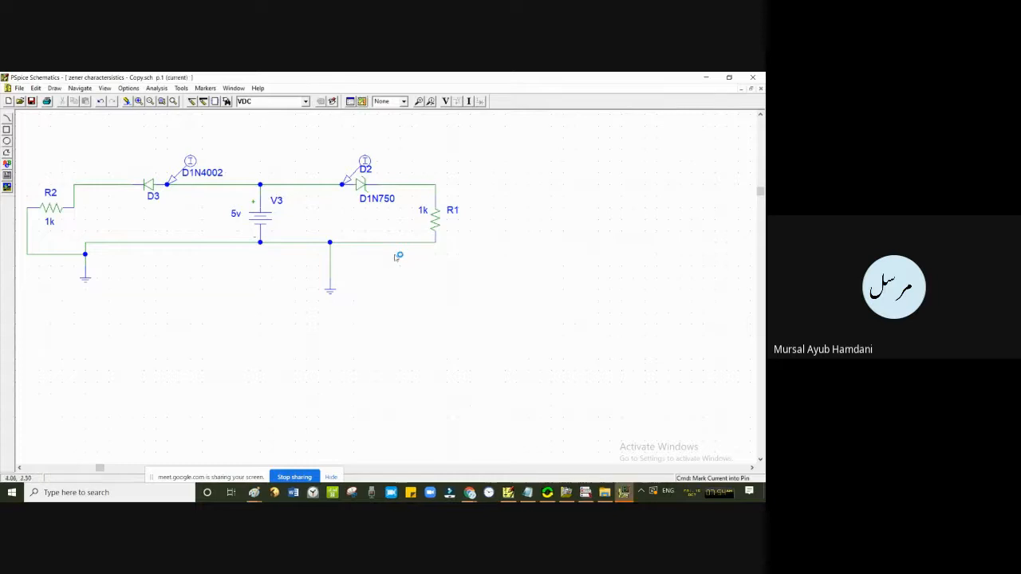
pyautogui.click(625, 495)
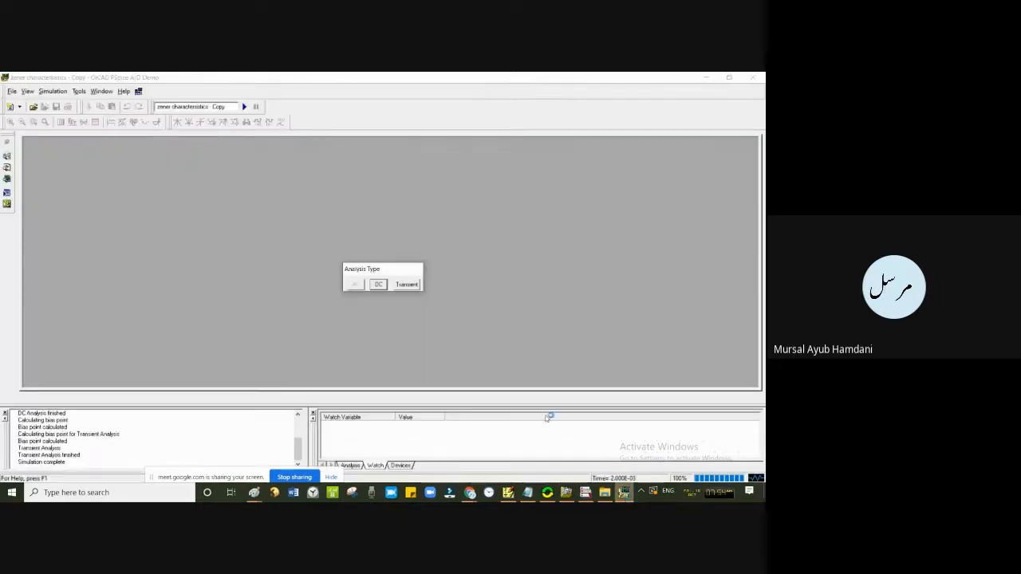
pyautogui.click(382, 286)
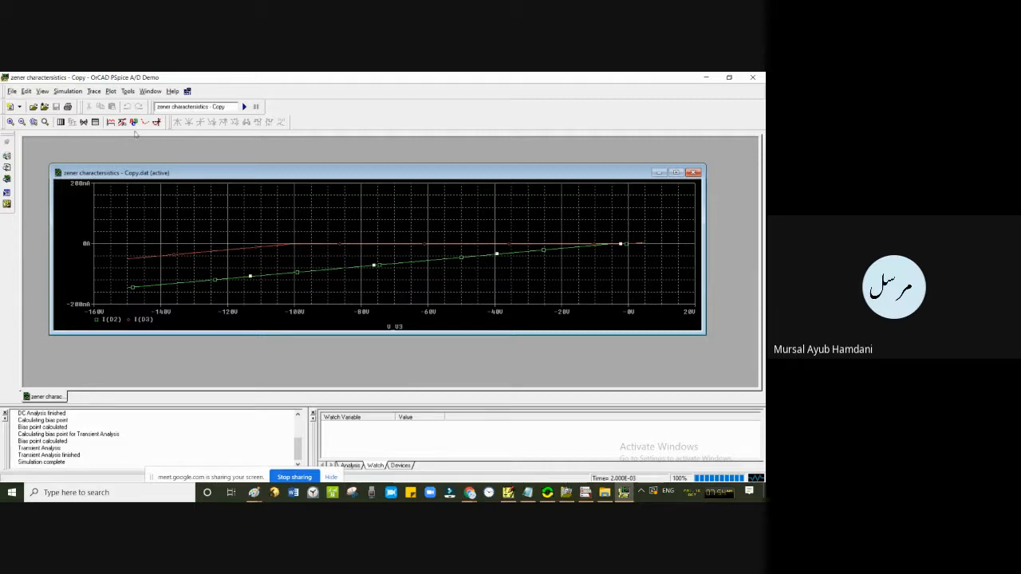
# - Check the section information of the I(D2) trace
pyautogui.rightClick(322, 273)
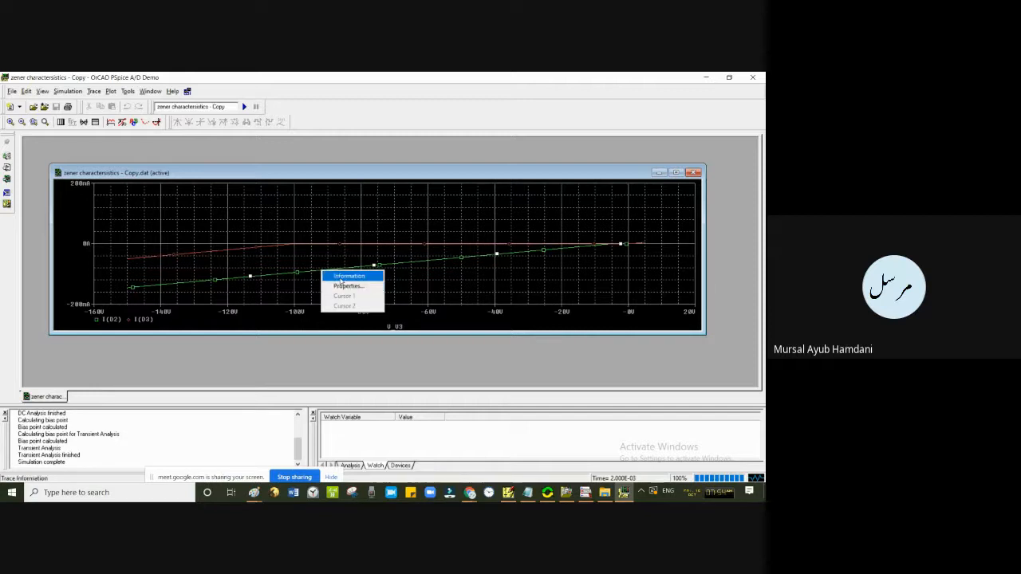
pyautogui.click(342, 277)
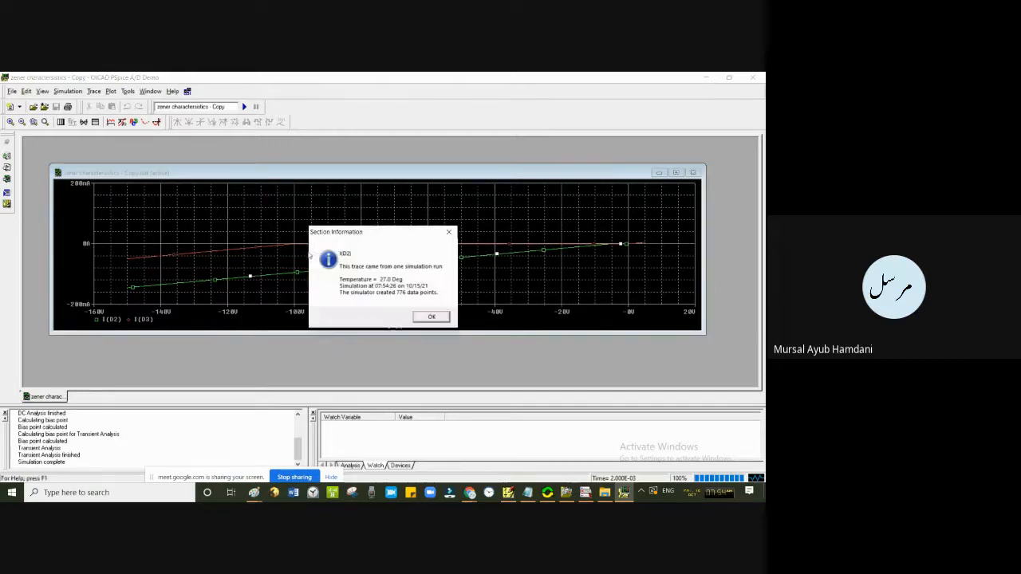
pyautogui.click(449, 233)
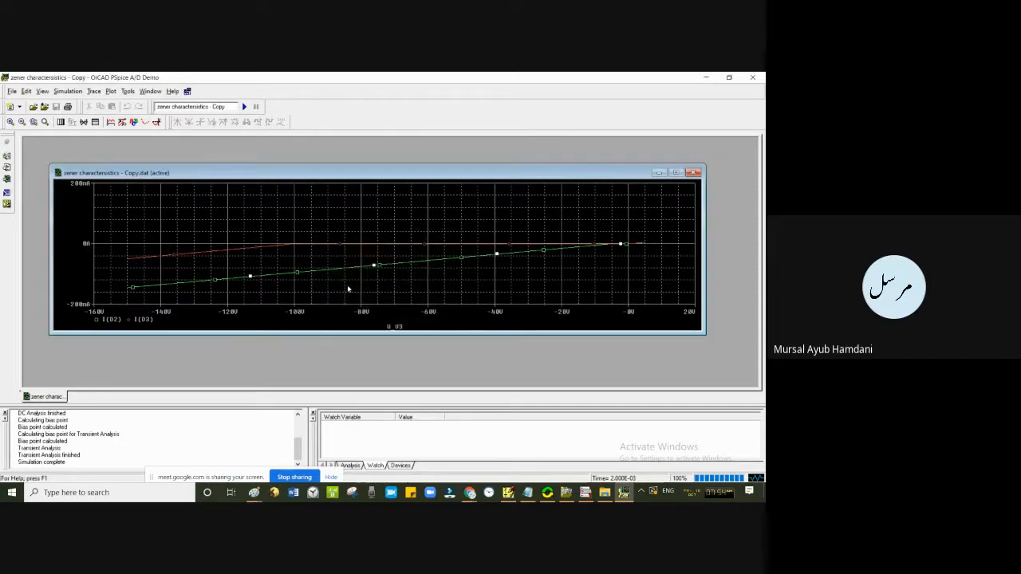
# - Format the I(D2) trace with a thicker line width and a dotted line pattern
pyautogui.rightClick(338, 271)
pyautogui.click(351, 285)
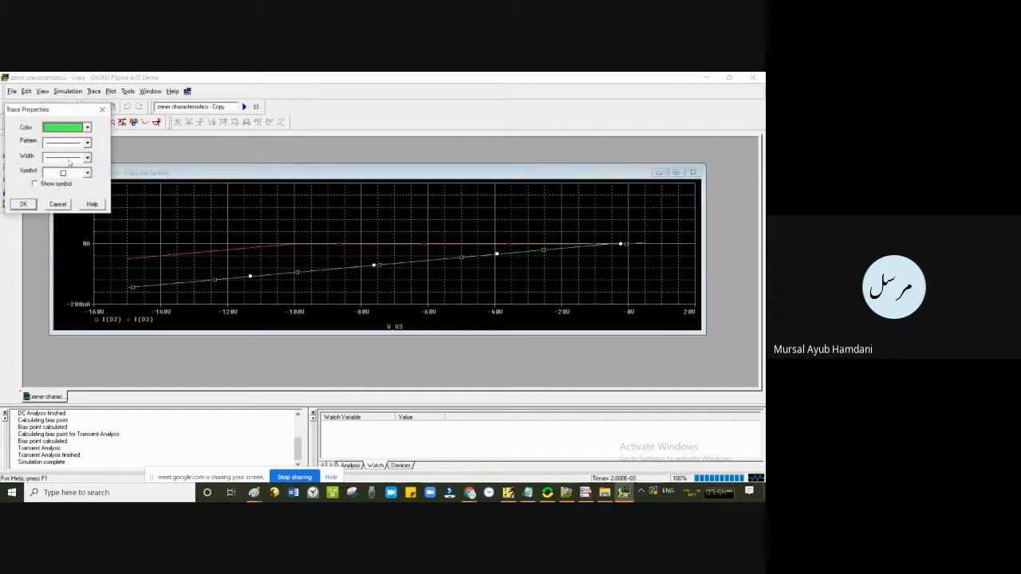
pyautogui.click(89, 158)
pyautogui.click(83, 198)
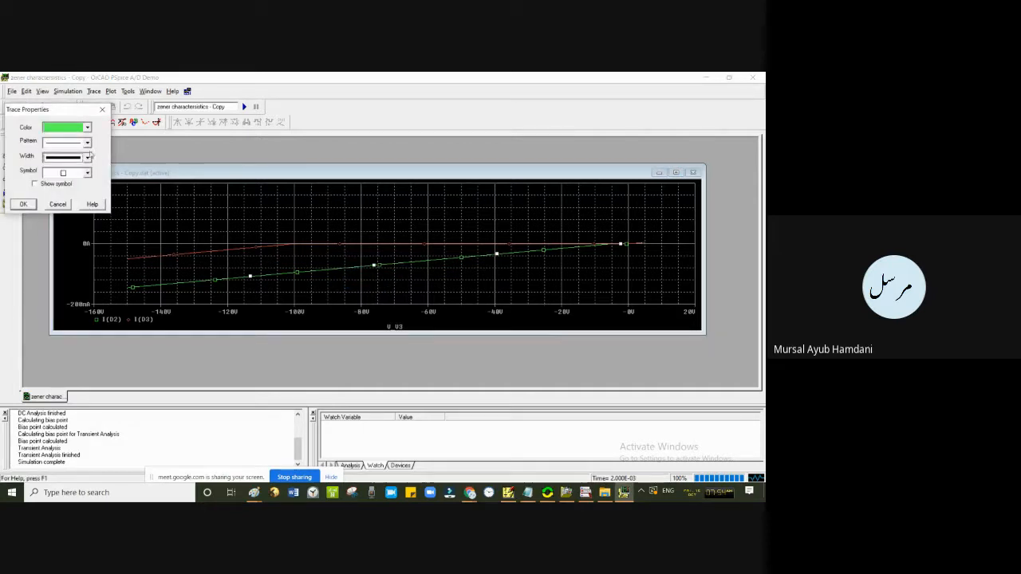
pyautogui.click(90, 144)
pyautogui.click(81, 169)
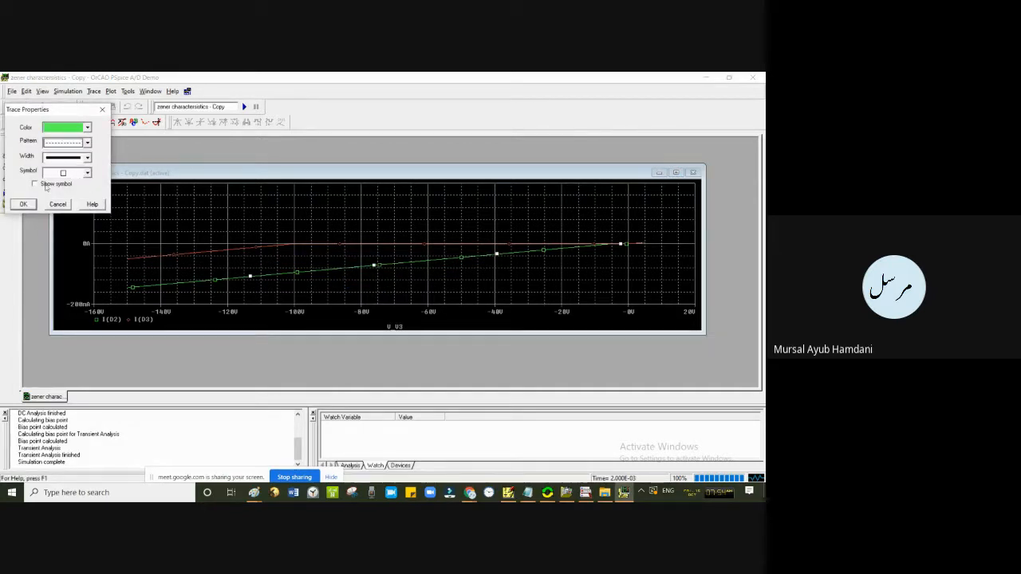
pyautogui.click(26, 204)
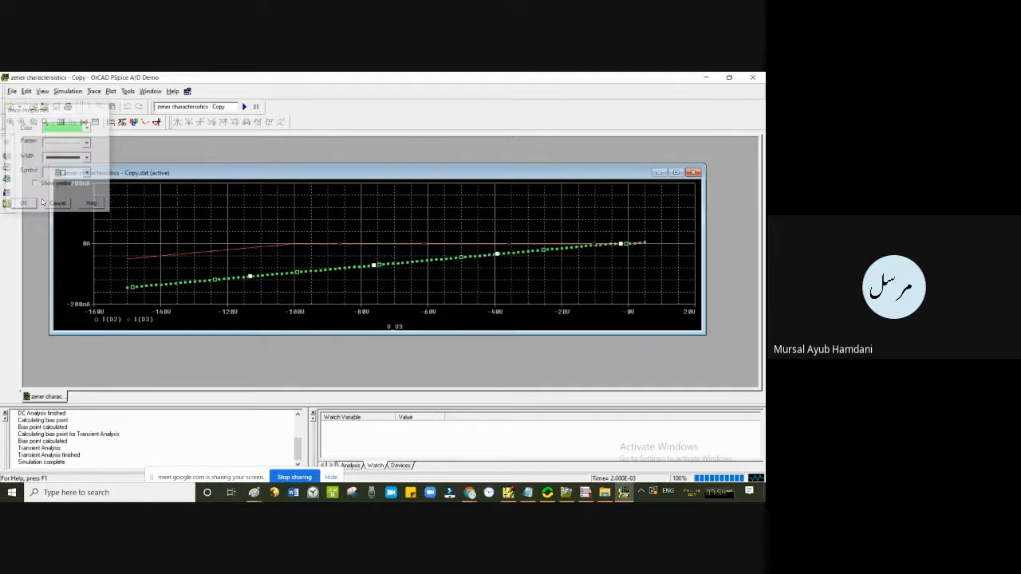
# - Format the I(D3) trace with a dashed line pattern and a thick line width
pyautogui.rightClick(266, 250)
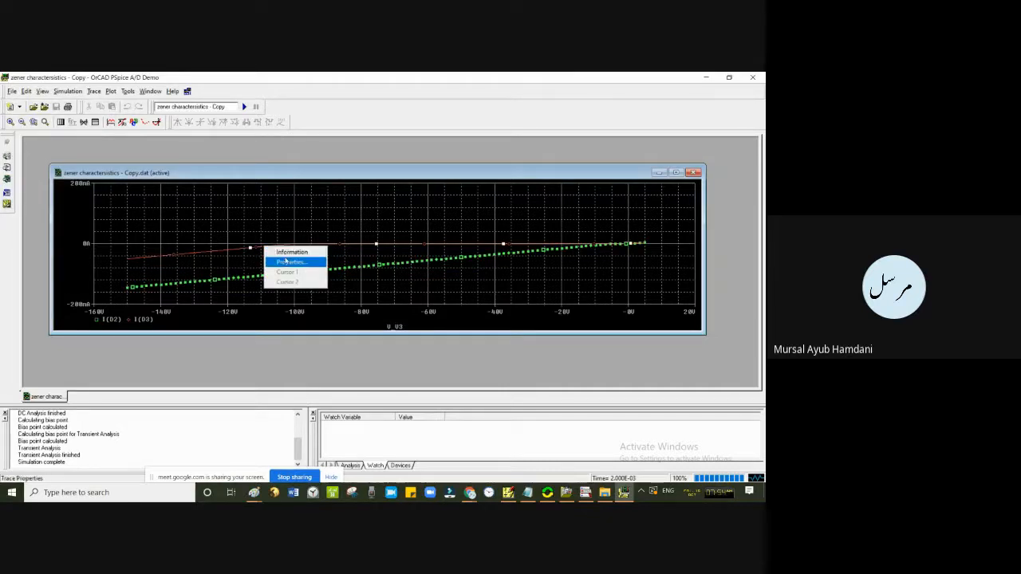
pyautogui.click(289, 262)
pyautogui.click(87, 142)
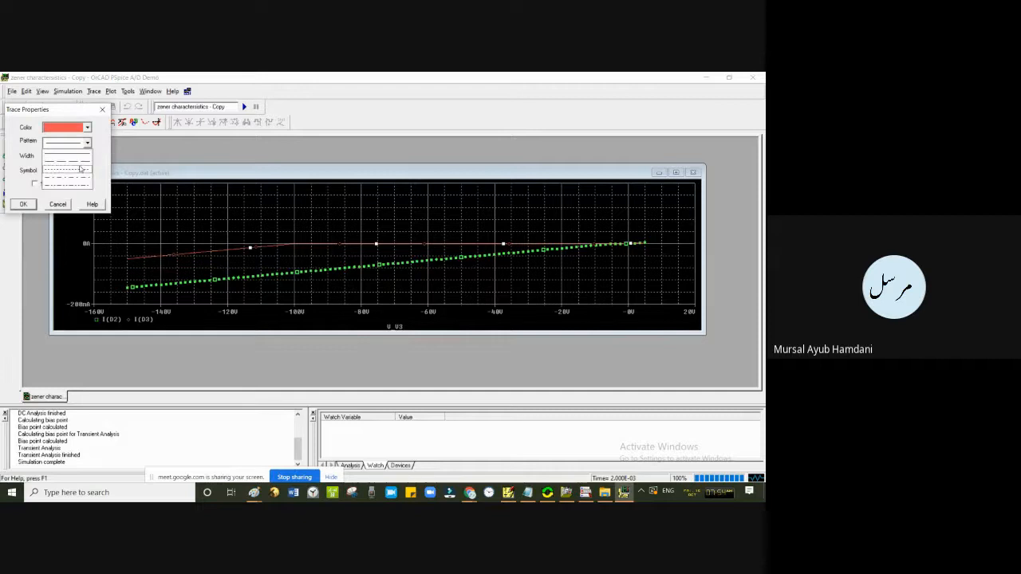
pyautogui.click(83, 162)
pyautogui.click(87, 157)
pyautogui.click(79, 208)
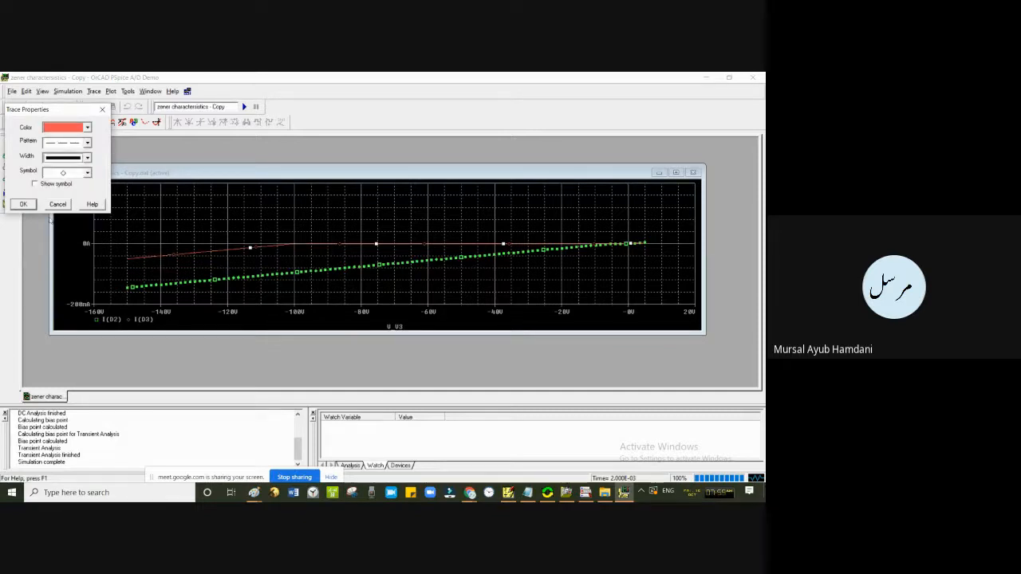
pyautogui.click(25, 204)
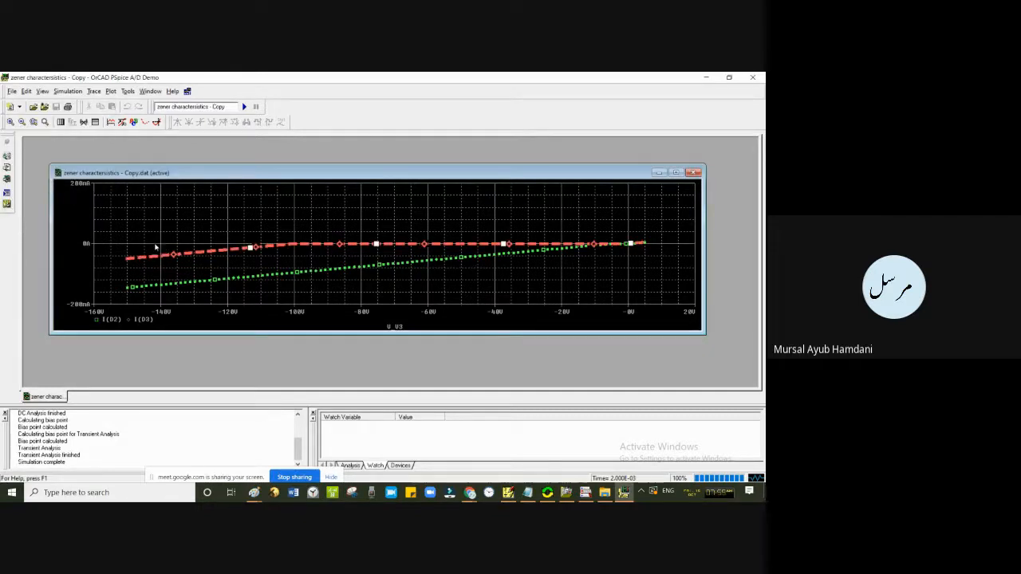
# - Reformat the I(D3) trace with a thinner line width and a dash-dot line pattern
pyautogui.rightClick(250, 248)
pyautogui.click(257, 264)
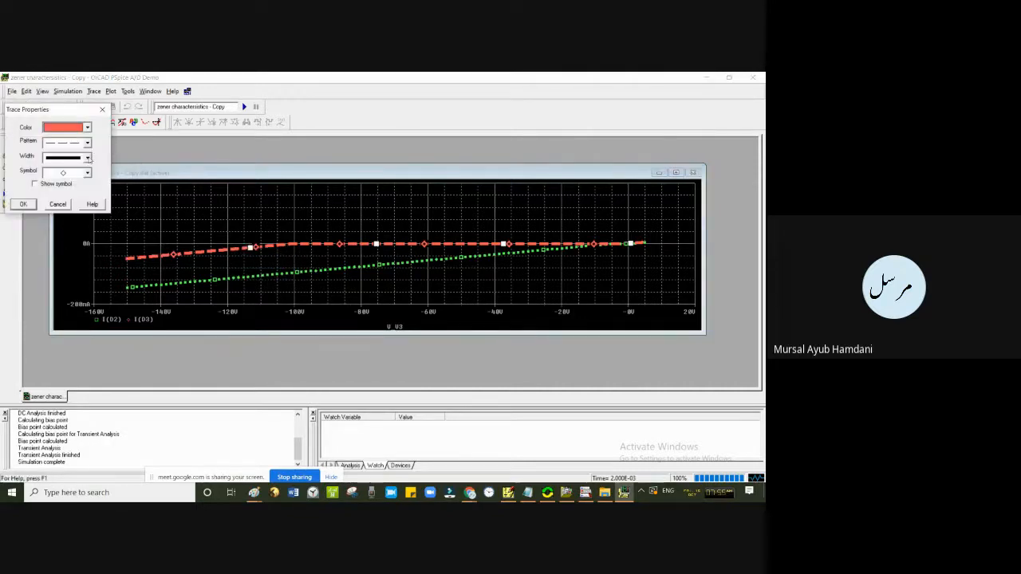
pyautogui.click(88, 156)
pyautogui.click(79, 170)
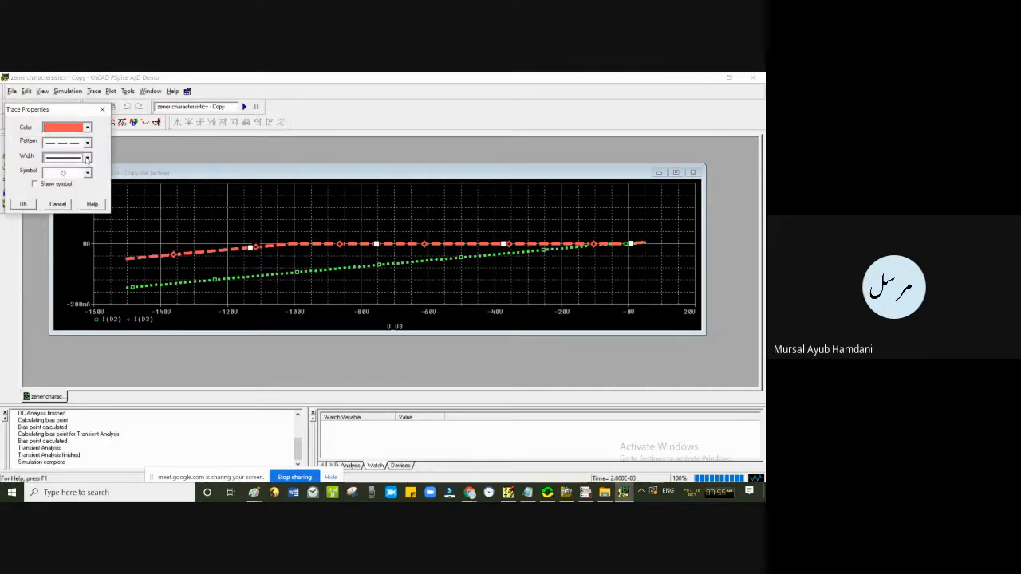
pyautogui.click(88, 143)
pyautogui.click(64, 180)
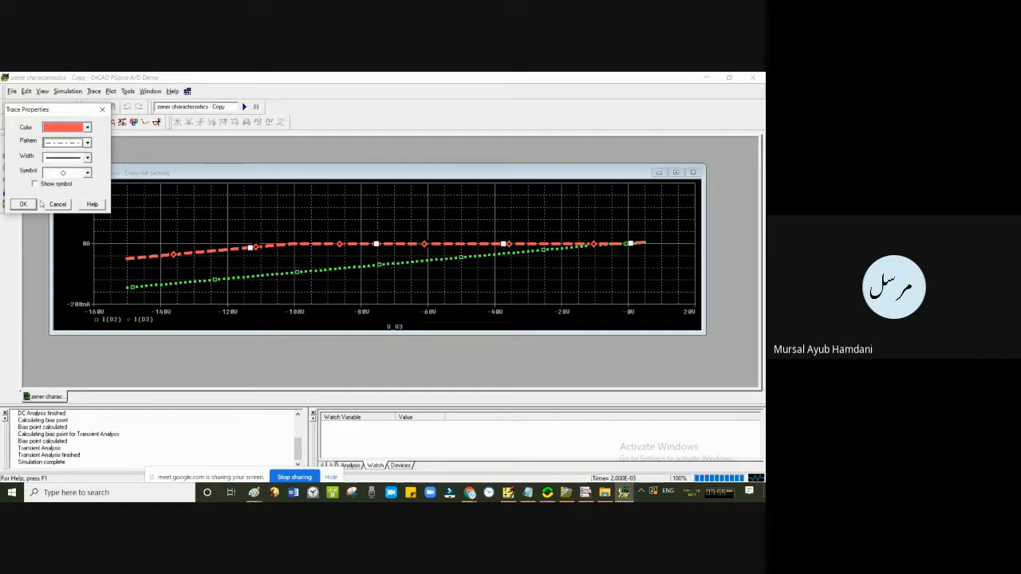
pyautogui.click(25, 204)
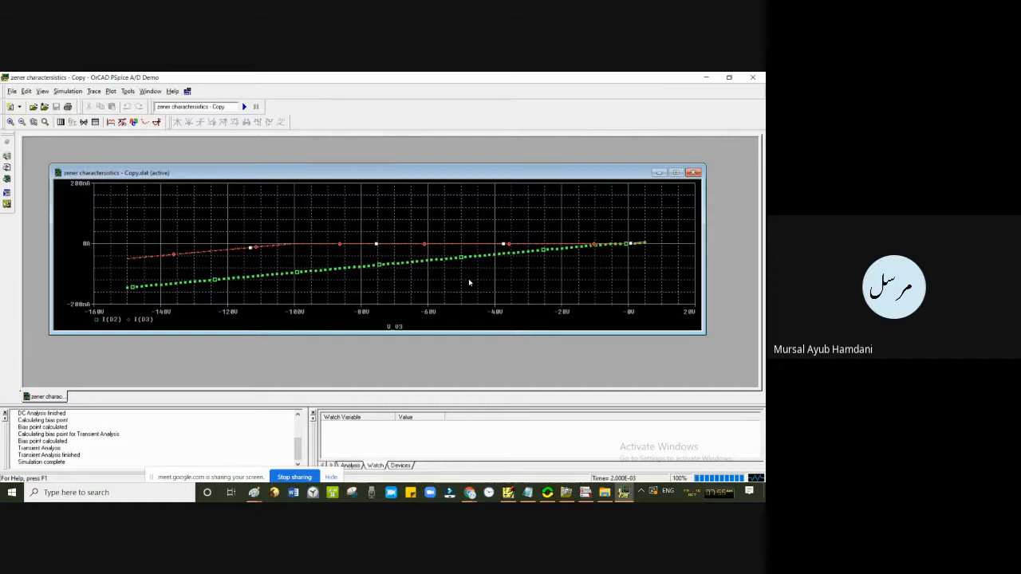
# - Set the plot's X axis to a user-defined data range from -110 V to 3 V
pyautogui.doubleClick(336, 311)
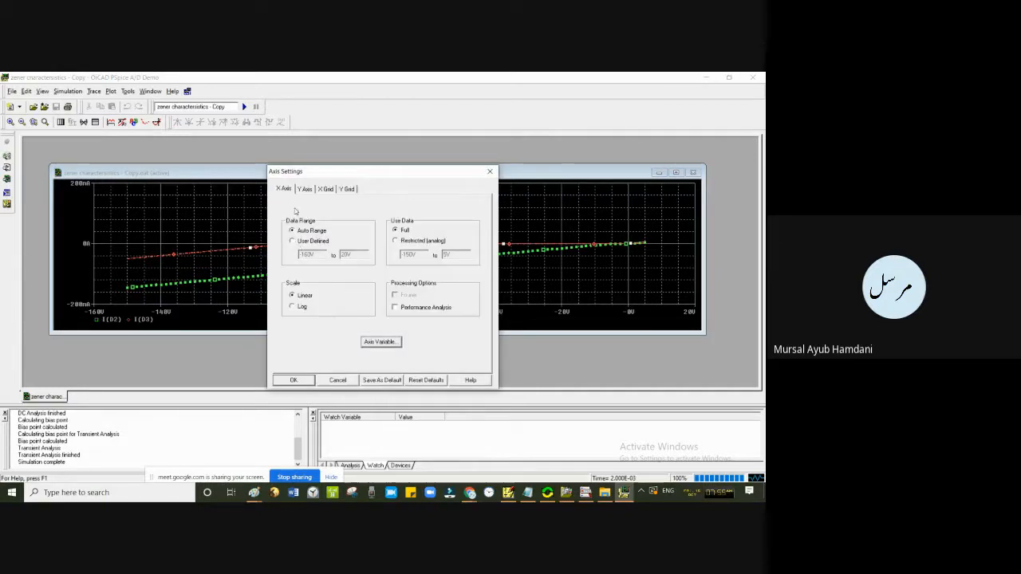
pyautogui.click(293, 241)
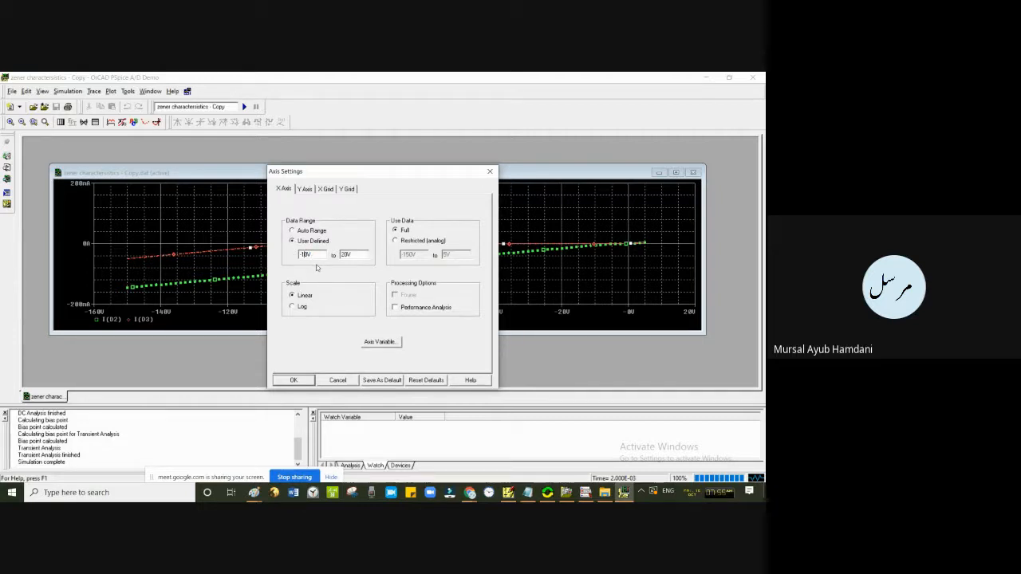
pyautogui.write('1')
pyautogui.press('Tab')
pyautogui.press('BackSpace')
pyautogui.click(347, 255)
pyautogui.press('BackSpace')
pyautogui.press('BackSpace')
pyautogui.write('3')
pyautogui.click(293, 380)
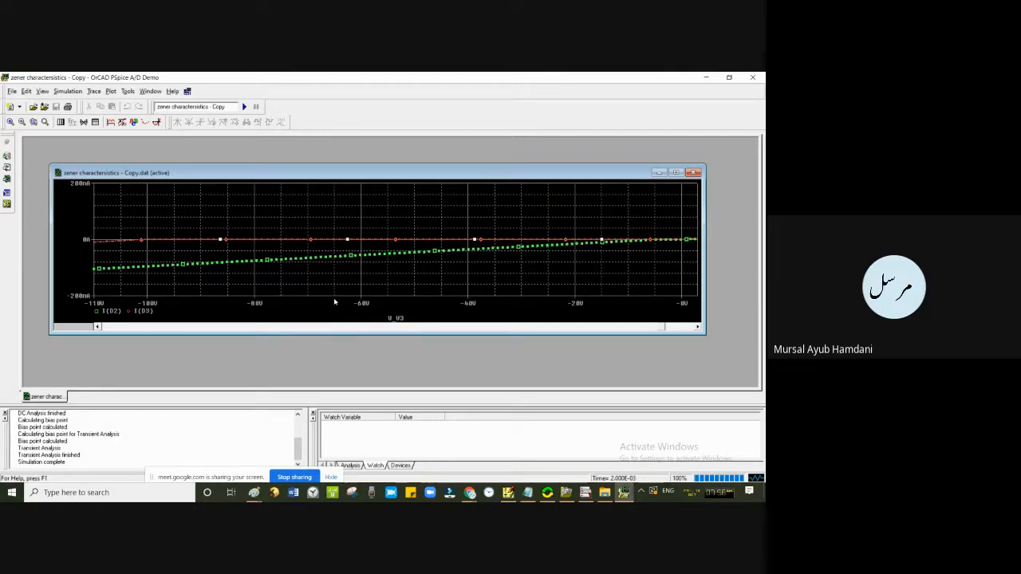
# - Switch the Y axis to a user-defined data range and set its lower limit to -10 mA
pyautogui.doubleClick(335, 301)
pyautogui.click(304, 189)
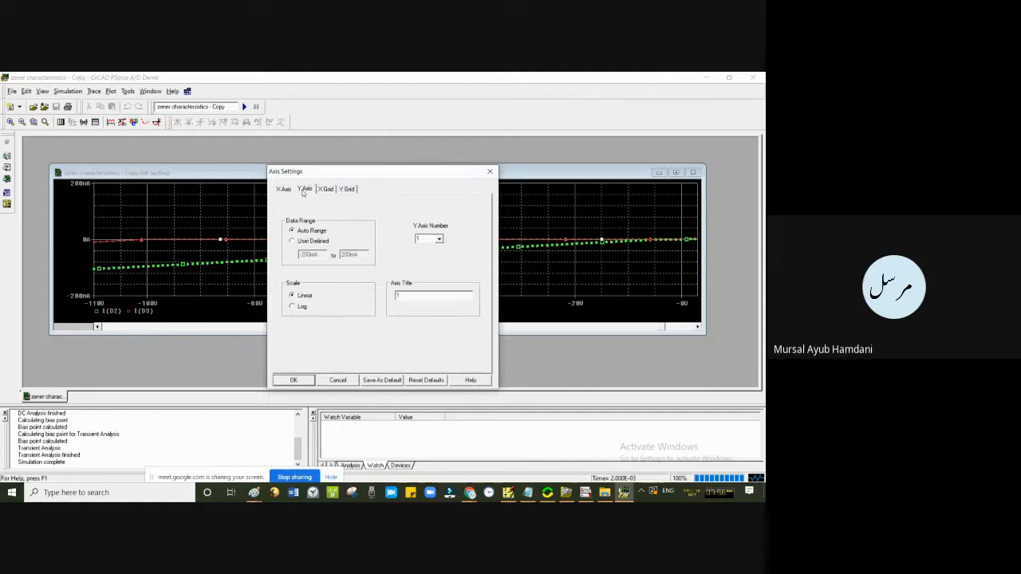
pyautogui.click(292, 240)
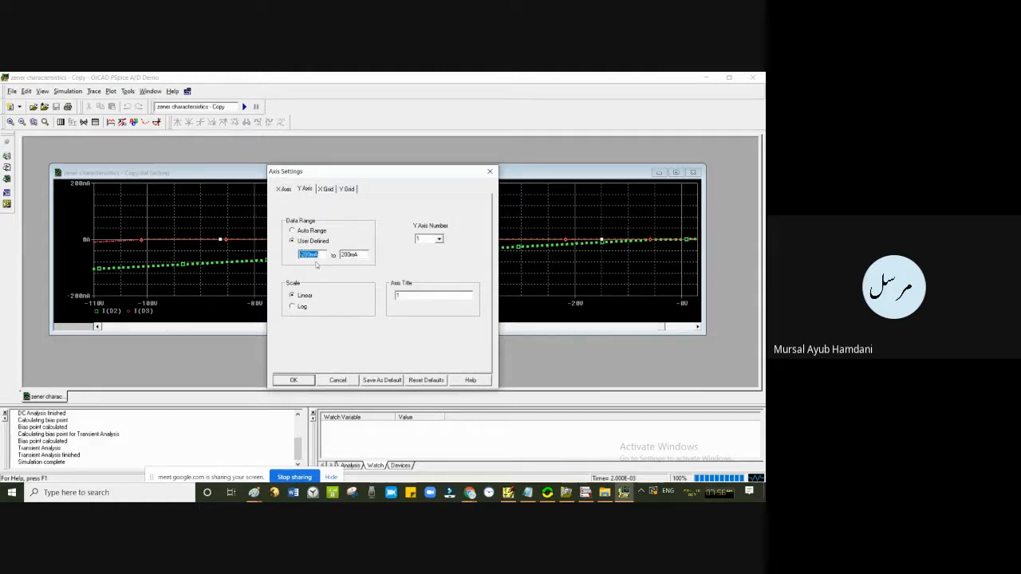
pyautogui.click(310, 254)
pyautogui.press('BackSpace')
pyautogui.press('BackSpace')
pyautogui.write('-10')
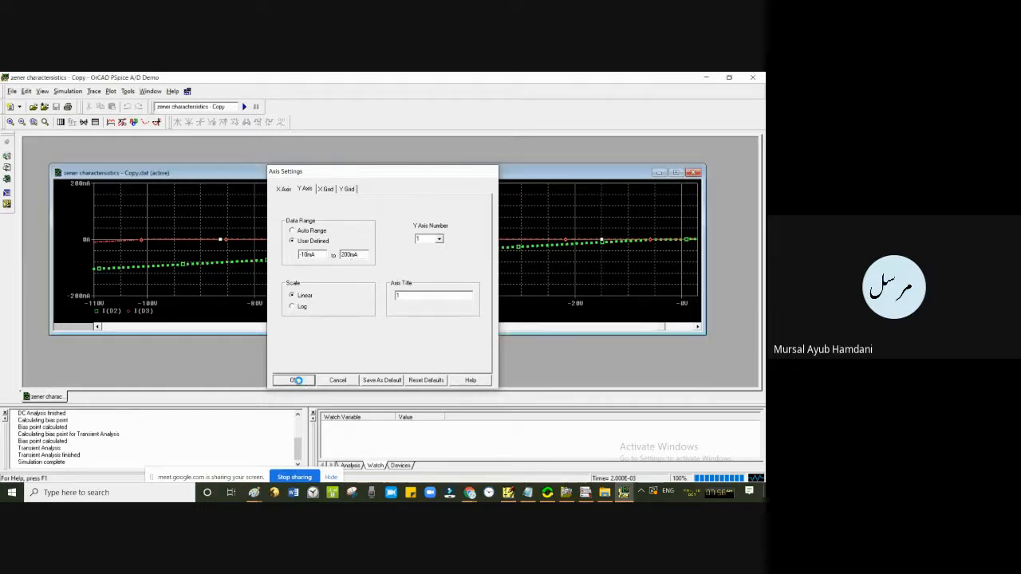
pyautogui.click(293, 380)
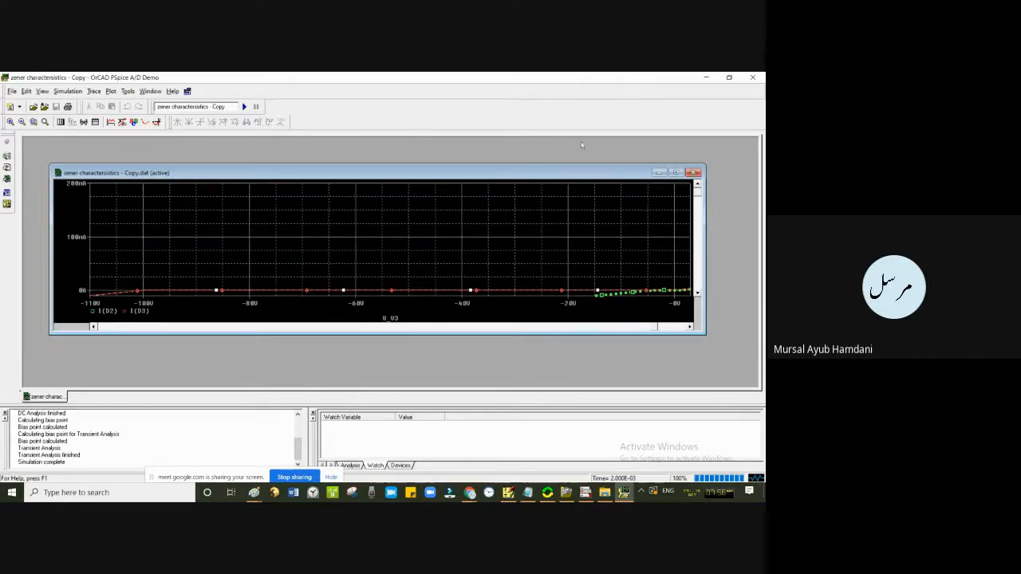
# - Close the simulation results window, rerun the simulation and display the DC analysis results again
pyautogui.click(752, 78)
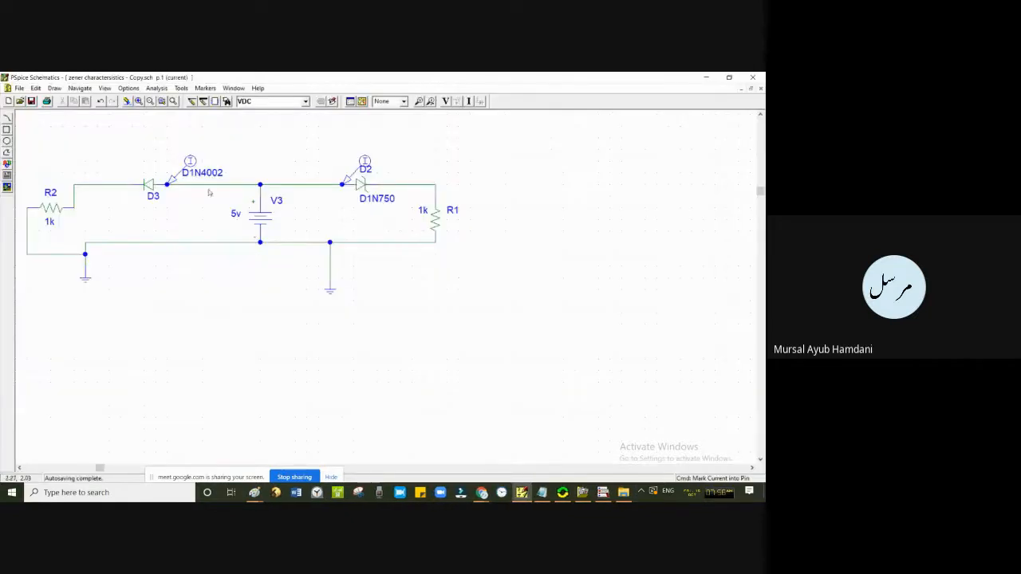
pyautogui.click(362, 102)
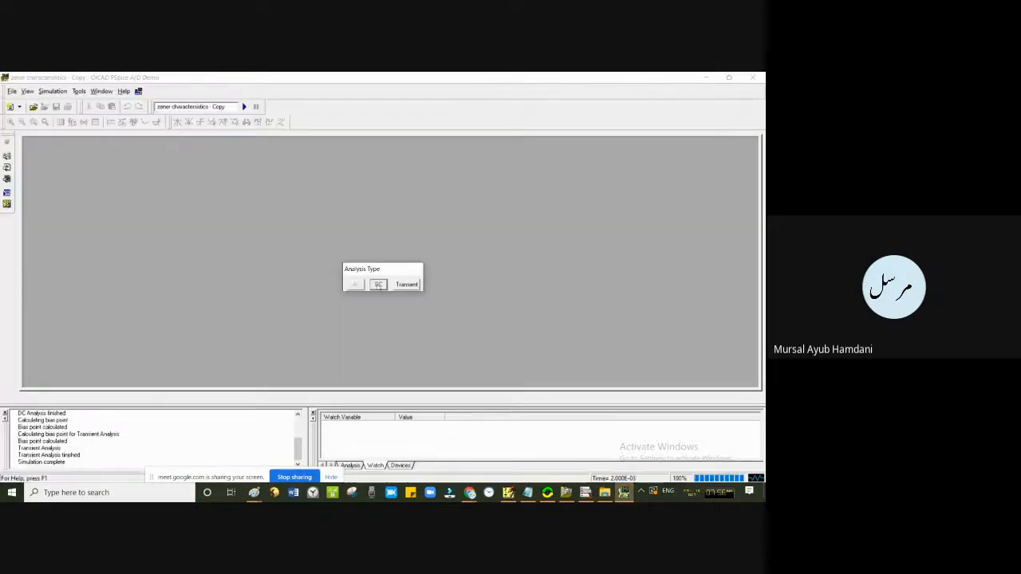
pyautogui.click(378, 285)
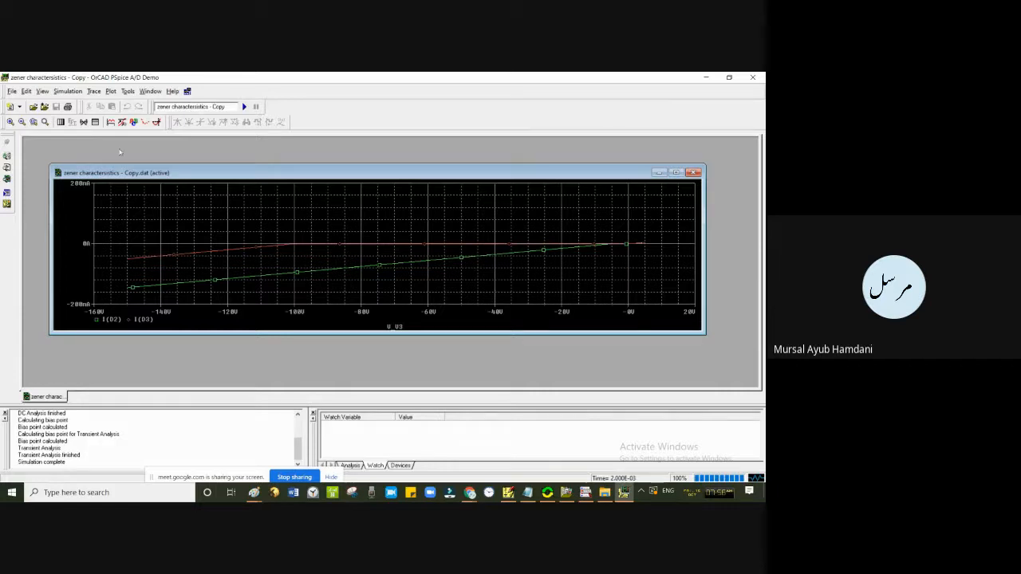
# - Zoom the plot into the region around 0 V, from about -3 V to 6 V
pyautogui.click(34, 122)
pyautogui.moveTo(589, 224); pyautogui.dragTo(662, 272)
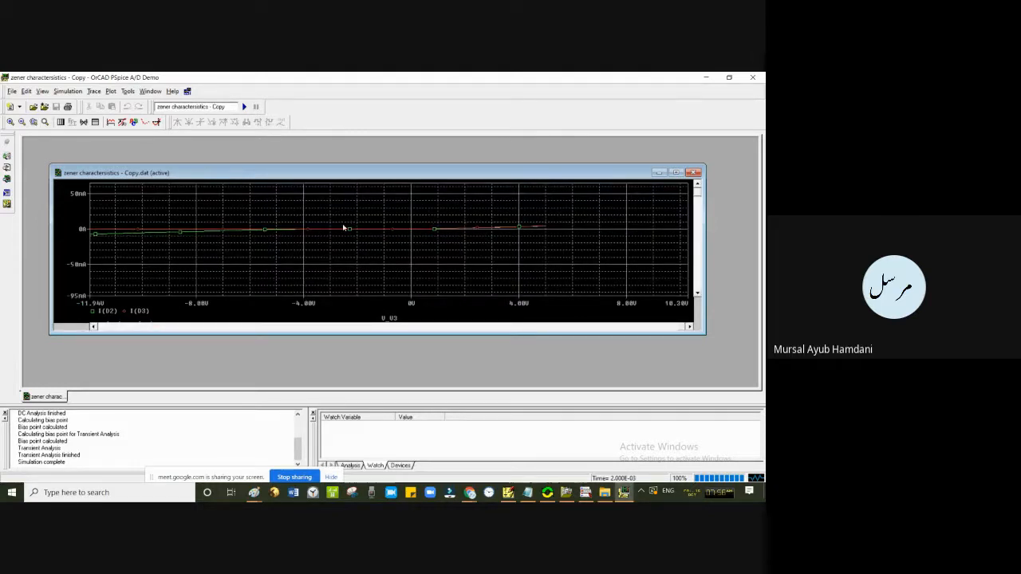
pyautogui.moveTo(319, 209); pyautogui.dragTo(556, 261)
pyautogui.click(34, 121)
pyautogui.moveTo(330, 204); pyautogui.dragTo(580, 286)
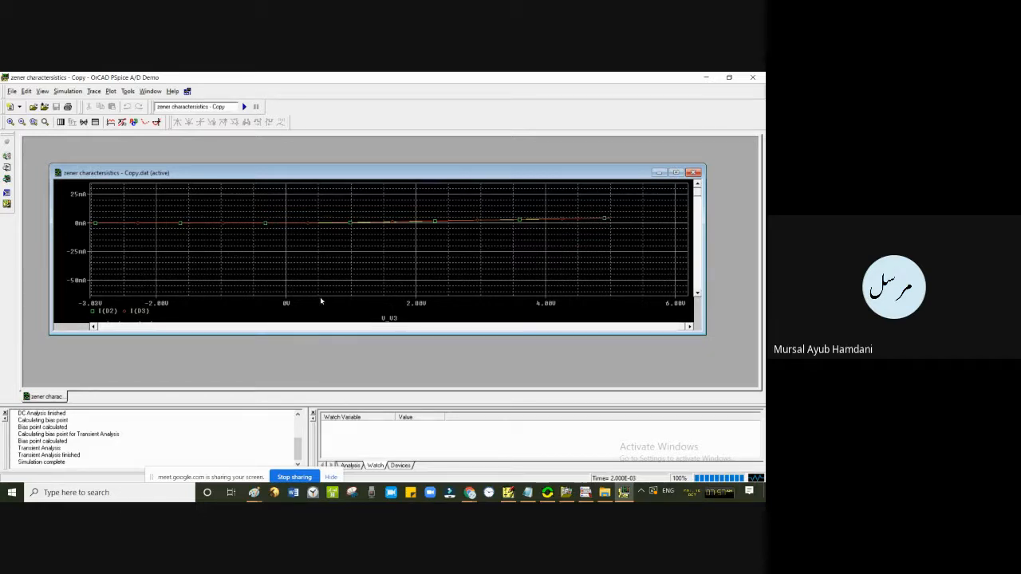
pyautogui.rightClick(323, 261)
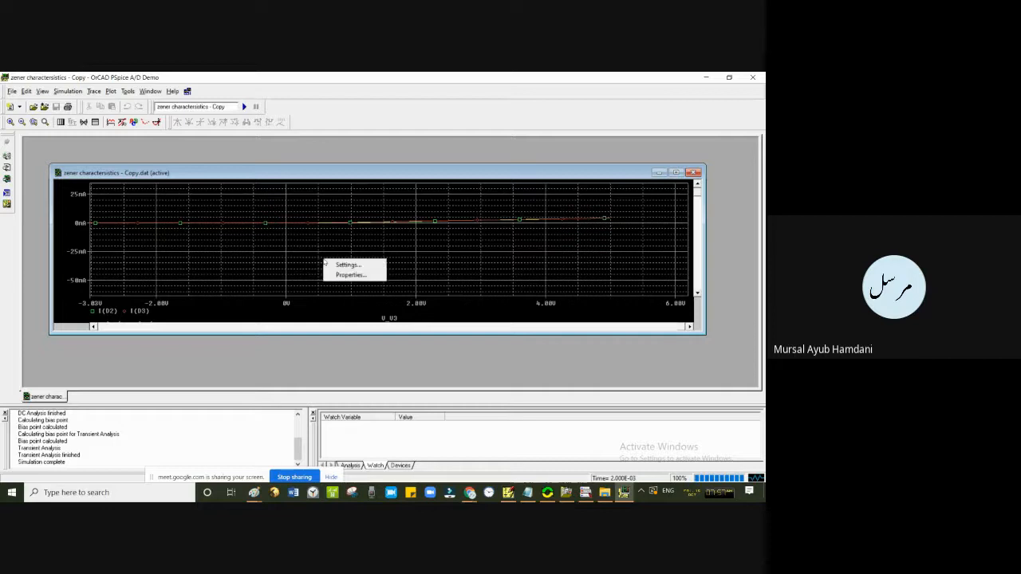
pyautogui.click(351, 276)
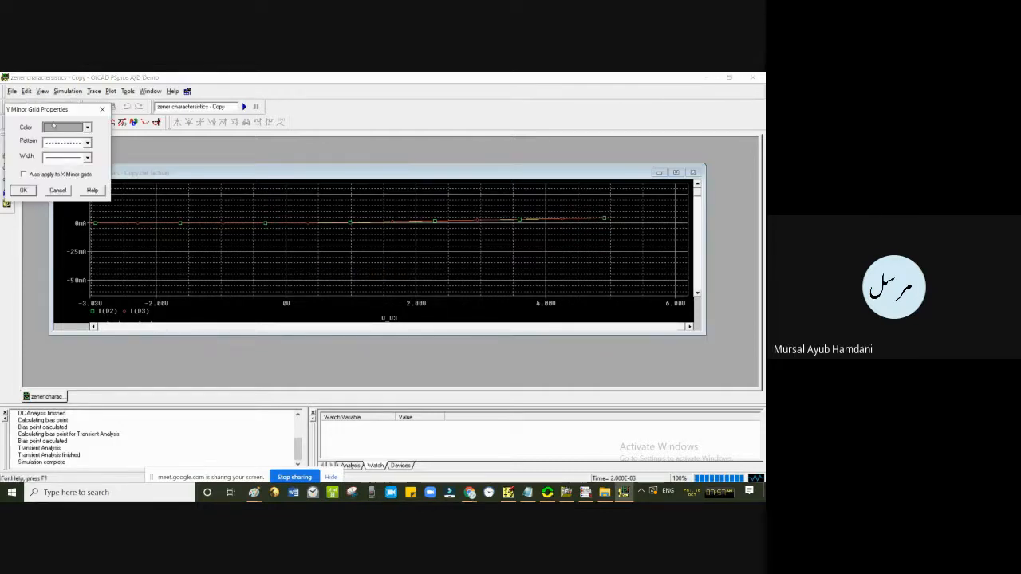
pyautogui.click(104, 109)
# - Set the major and minor grids of both the X and Y axes to None
pyautogui.rightClick(248, 261)
pyautogui.click(264, 269)
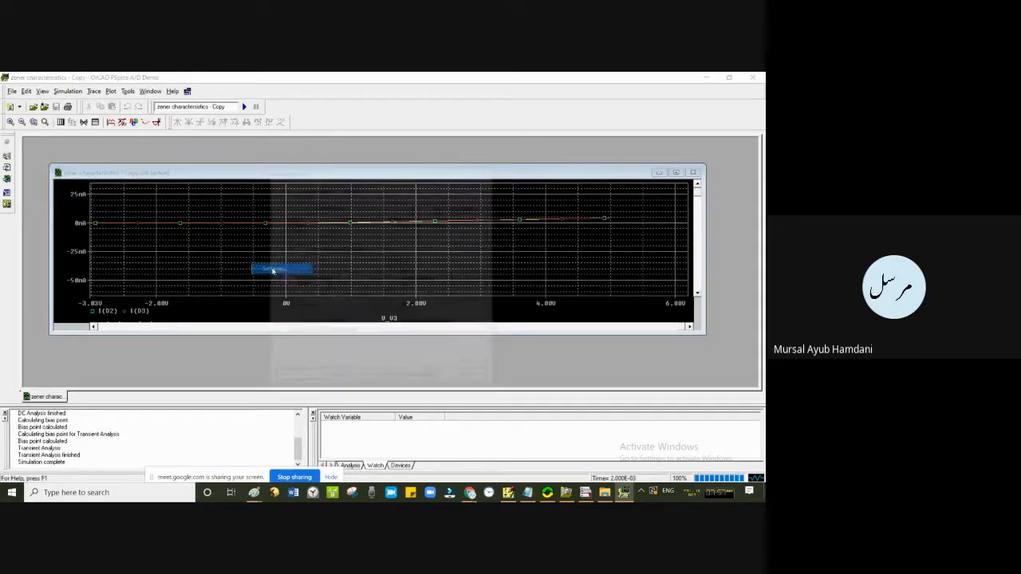
pyautogui.click(321, 189)
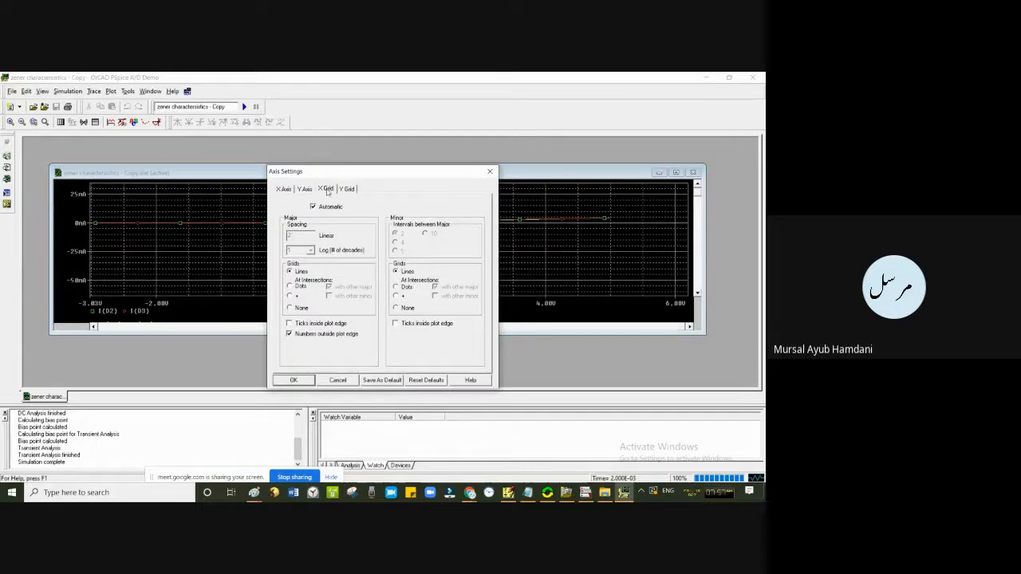
pyautogui.click(290, 334)
pyautogui.click(293, 334)
pyautogui.click(347, 190)
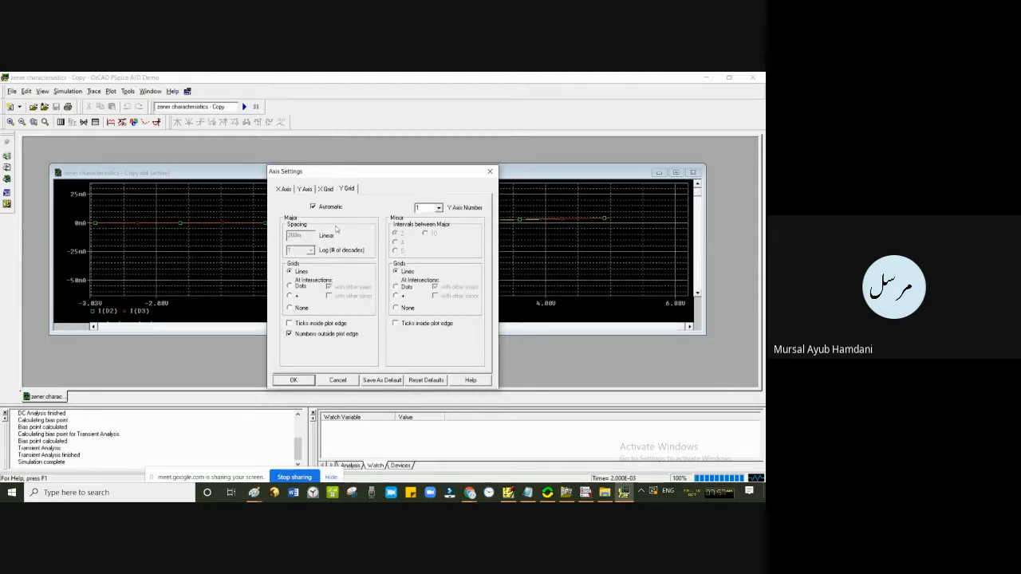
pyautogui.click(290, 308)
pyautogui.click(396, 307)
pyautogui.click(293, 380)
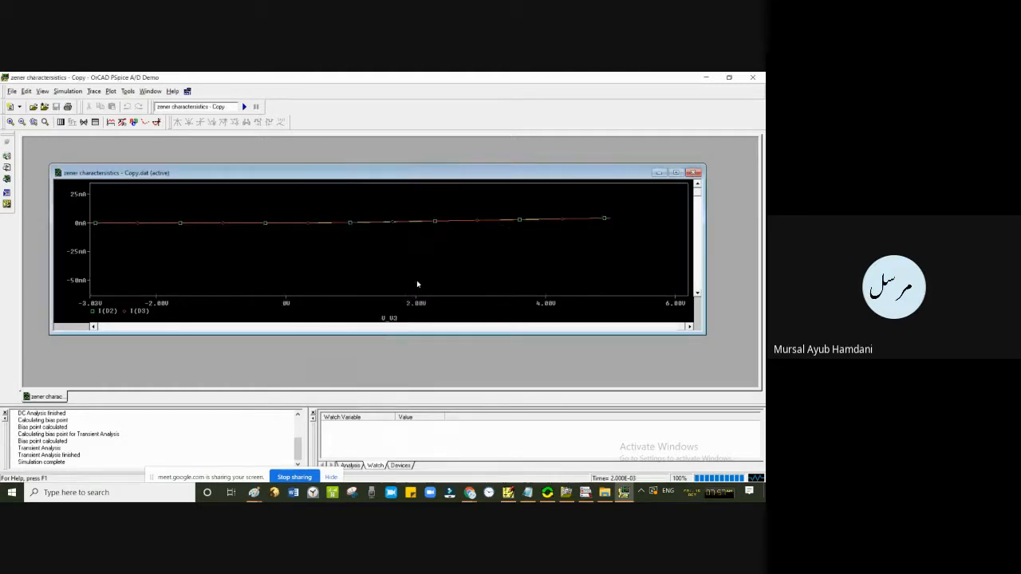
# - Set the Y axis's user-defined data range from -14 mA to 14 mA
pyautogui.rightClick(302, 252)
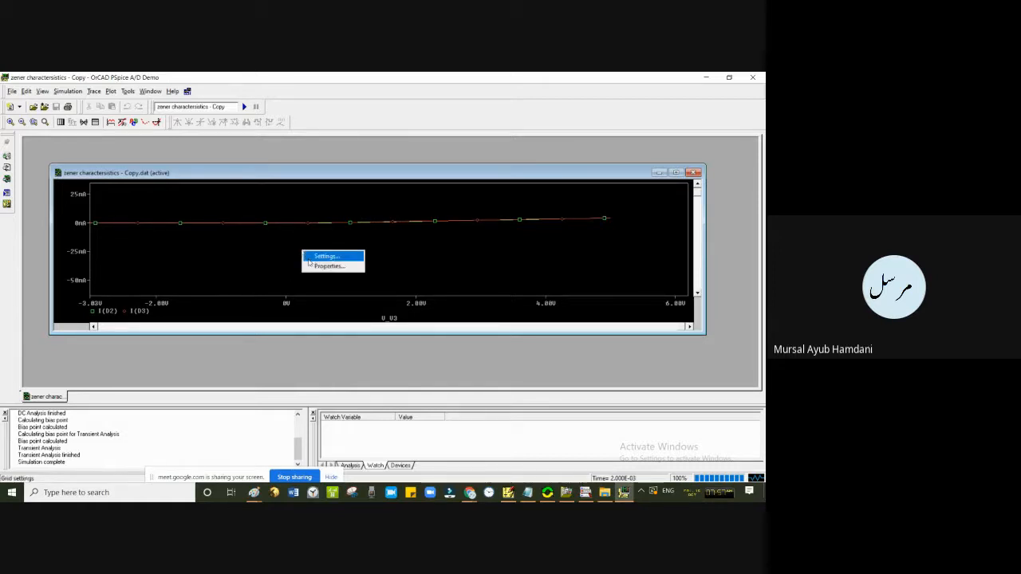
pyautogui.click(343, 295)
pyautogui.doubleClick(341, 297)
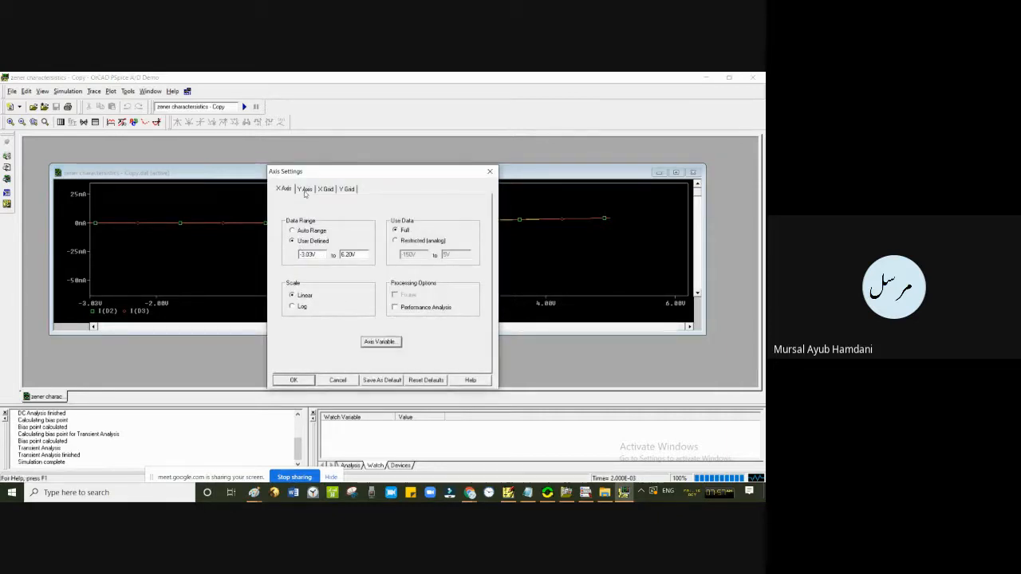
pyautogui.click(304, 191)
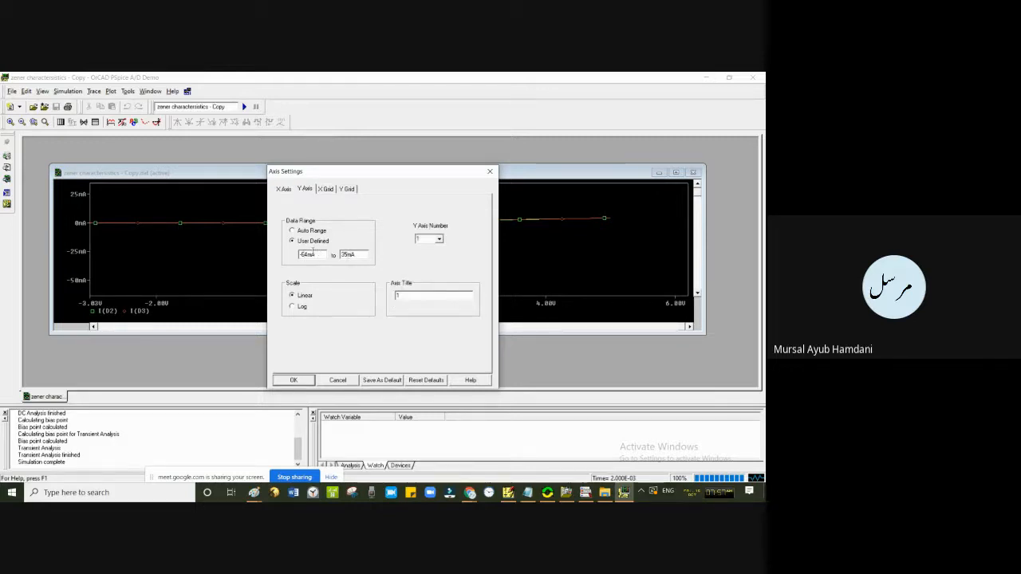
pyautogui.press('BackSpace')
pyautogui.press('BackSpace')
pyautogui.write('10')
pyautogui.press('BackSpace')
pyautogui.click(348, 254)
pyautogui.press('BackSpace')
pyautogui.write('14')
pyautogui.click(300, 255)
pyautogui.write('-')
pyautogui.click(294, 381)
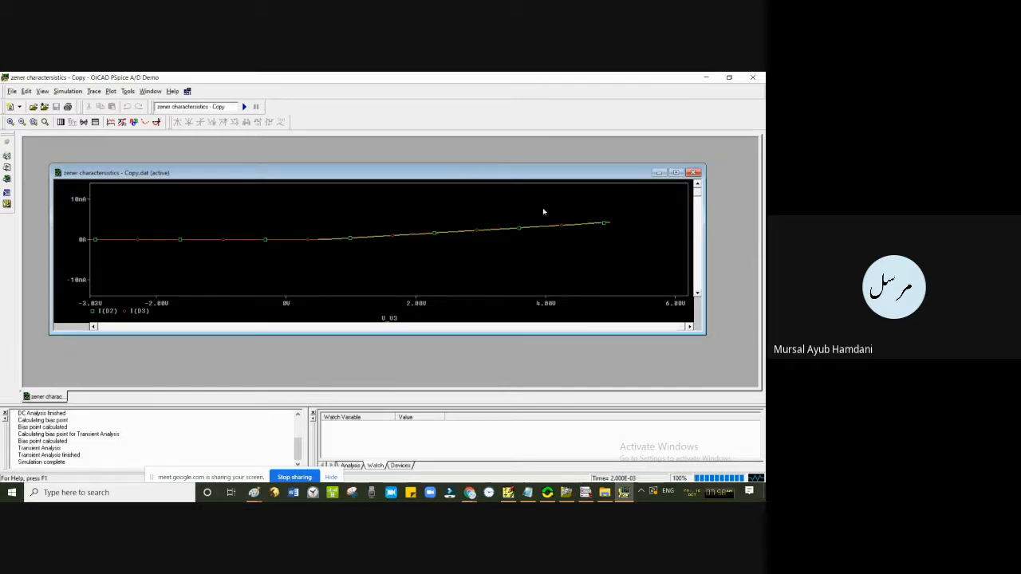
# - Reformat the green I(D2) trace with a dash-dot line pattern and a thicker line width
pyautogui.rightClick(294, 240)
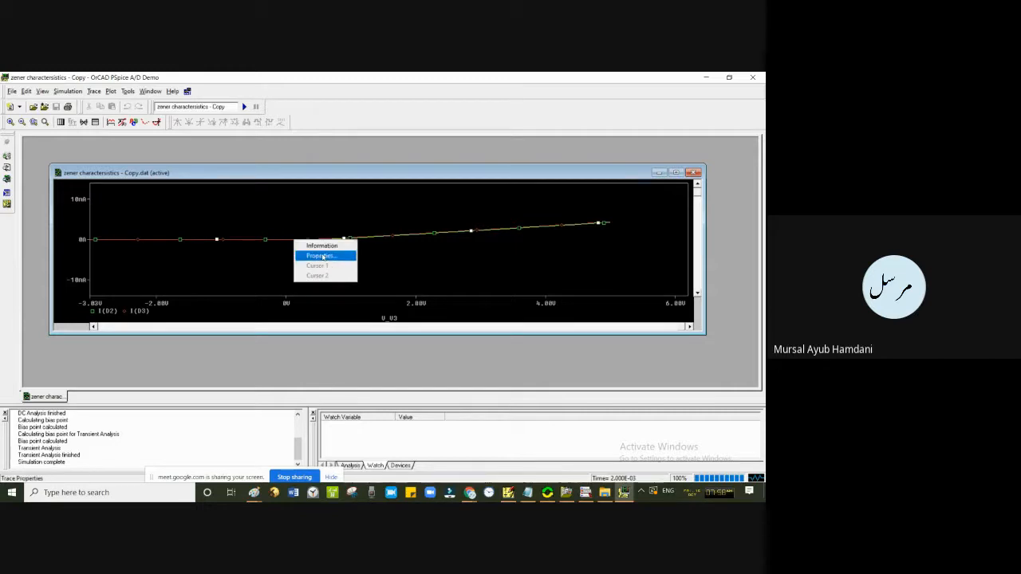
pyautogui.click(322, 256)
pyautogui.click(88, 141)
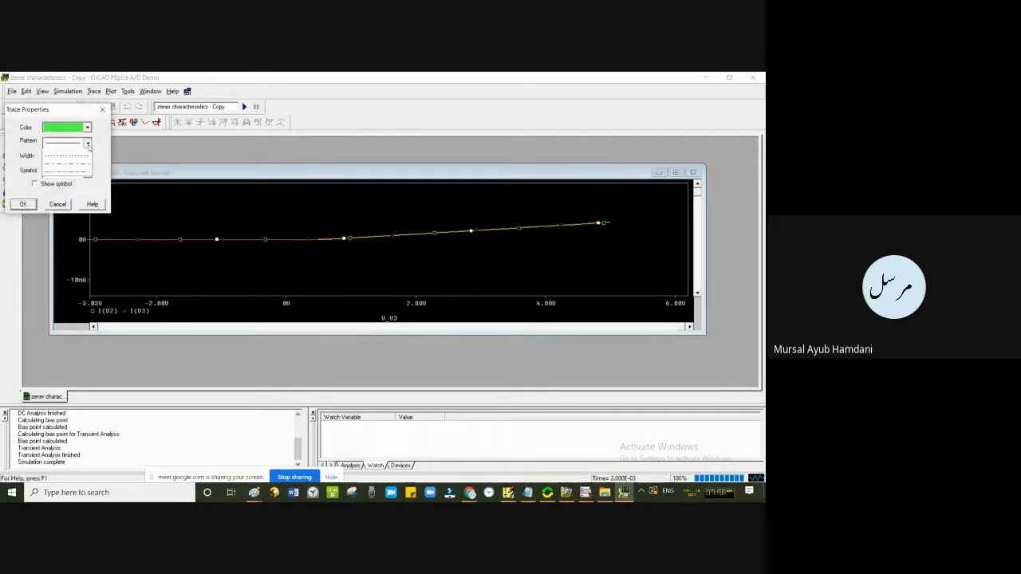
pyautogui.click(68, 163)
pyautogui.click(88, 157)
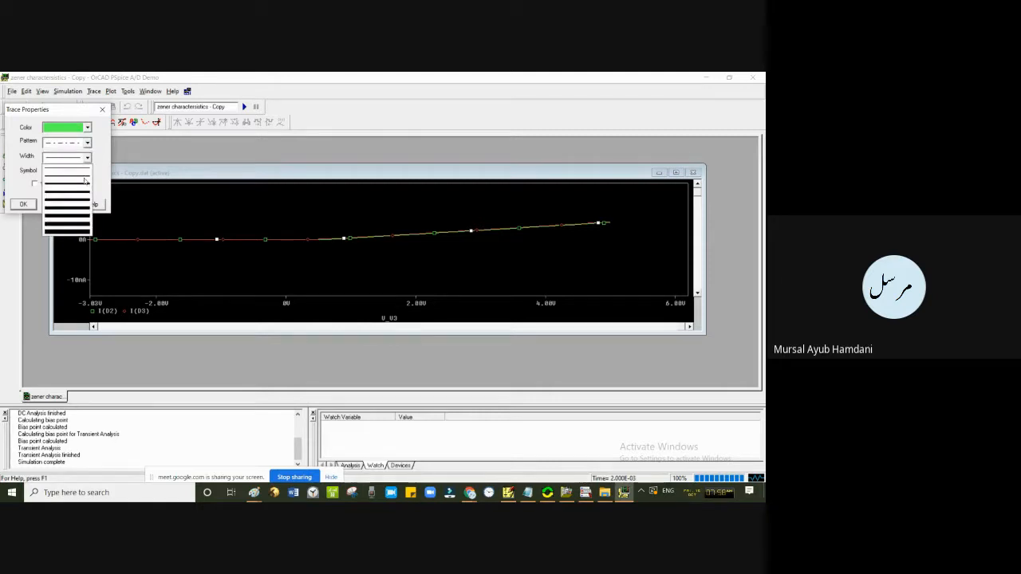
pyautogui.click(85, 182)
pyautogui.click(88, 157)
pyautogui.click(85, 195)
pyautogui.click(24, 205)
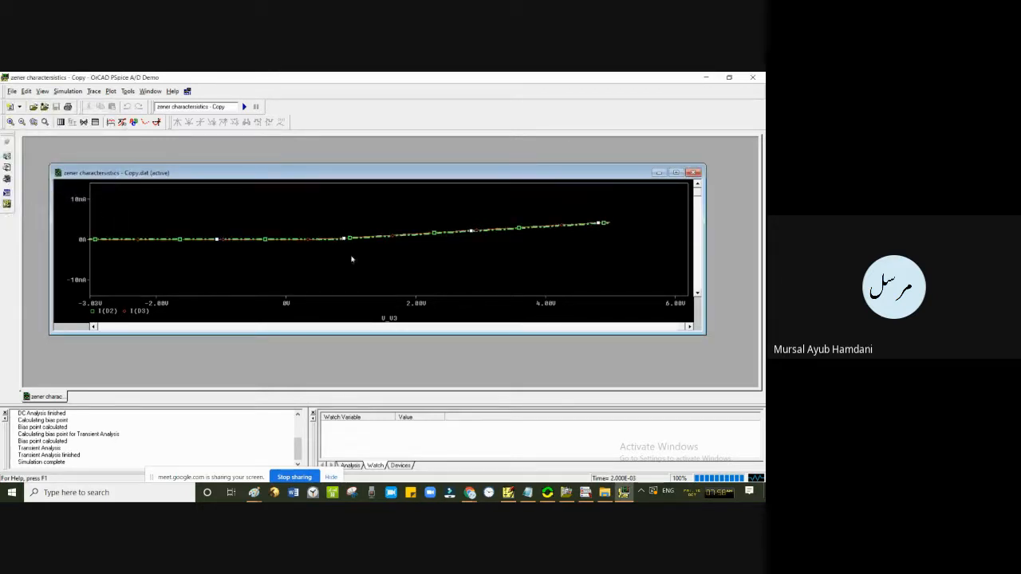
pyautogui.rightClick(592, 225)
pyautogui.click(601, 237)
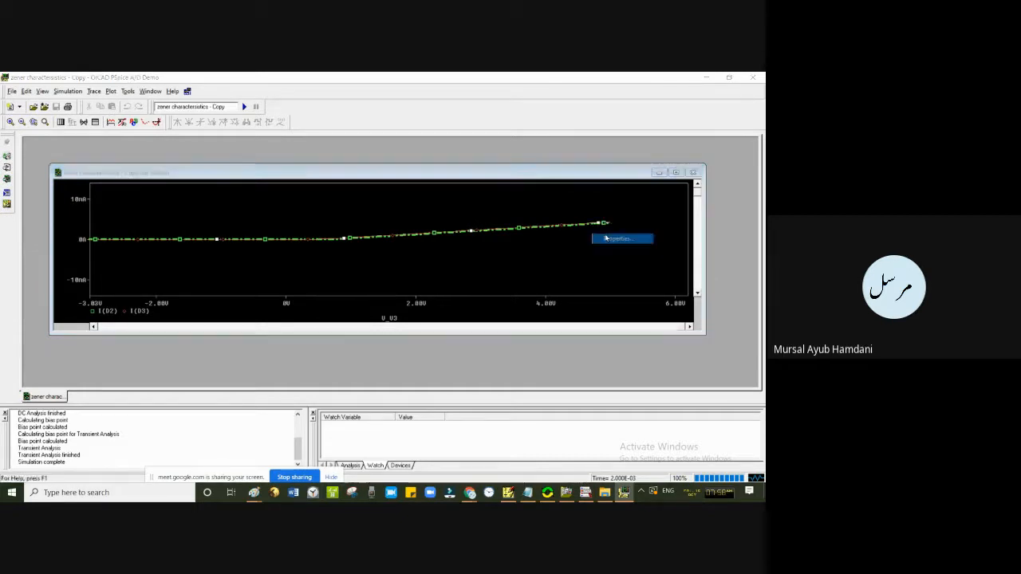
pyautogui.click(102, 109)
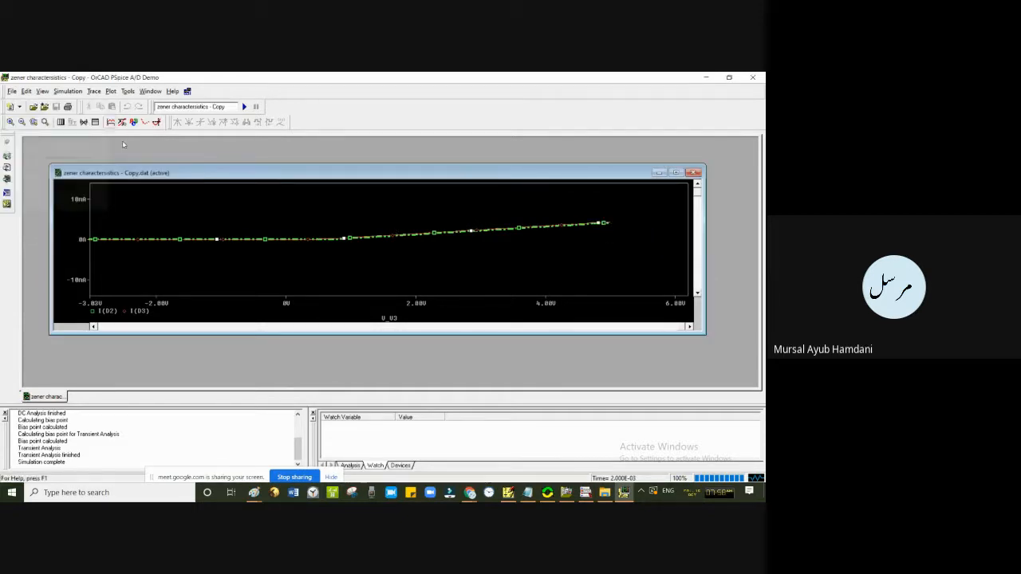
pyautogui.rightClick(156, 238)
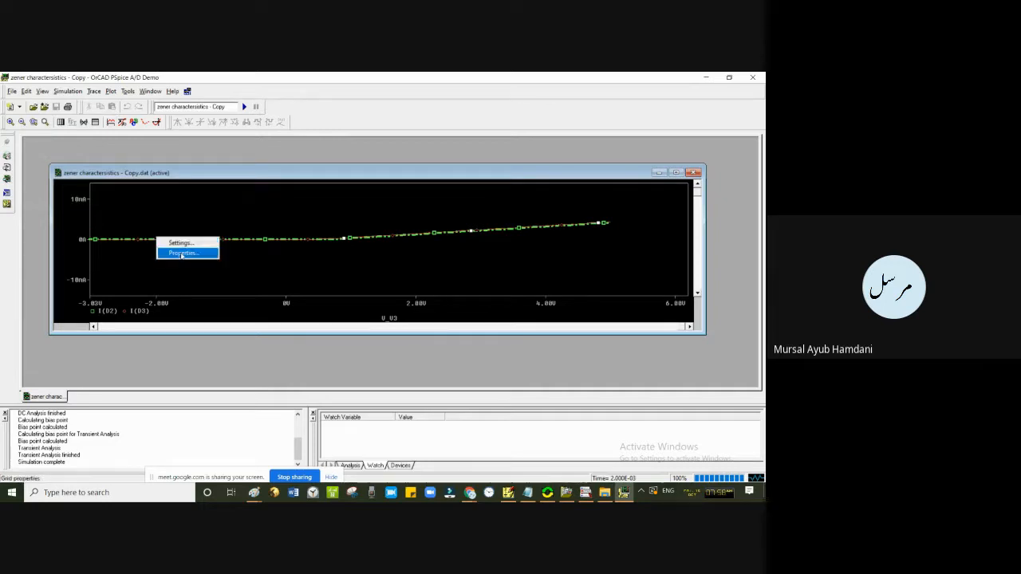
pyautogui.click(182, 253)
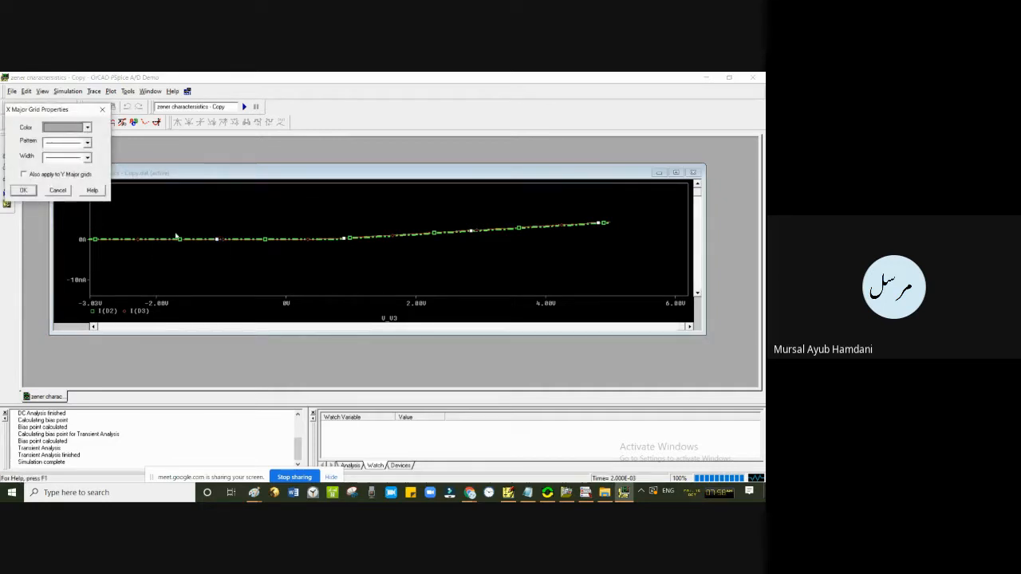
pyautogui.click(64, 191)
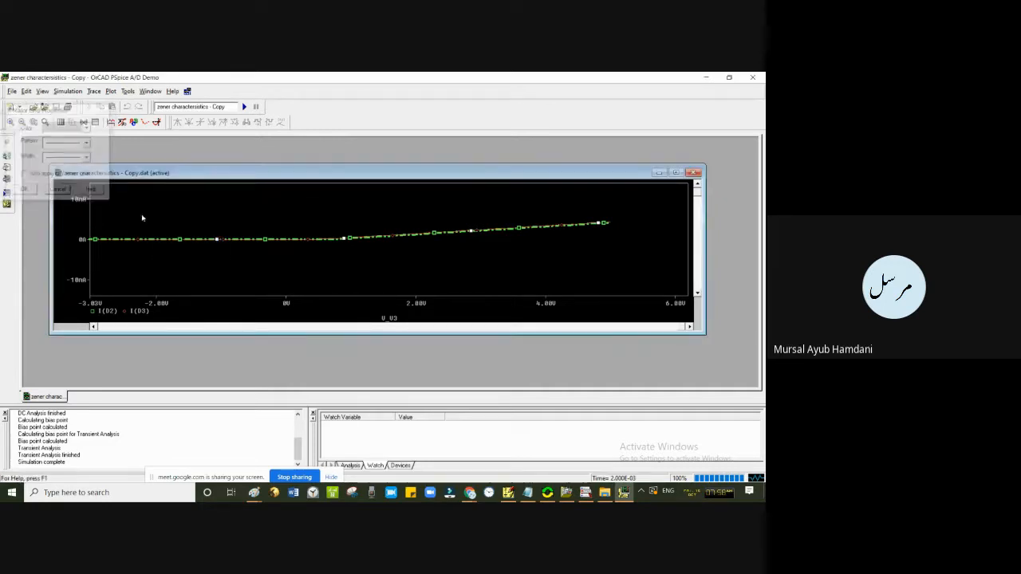
# - Reduce the line width of the green I(D2) trace
pyautogui.rightClick(214, 240)
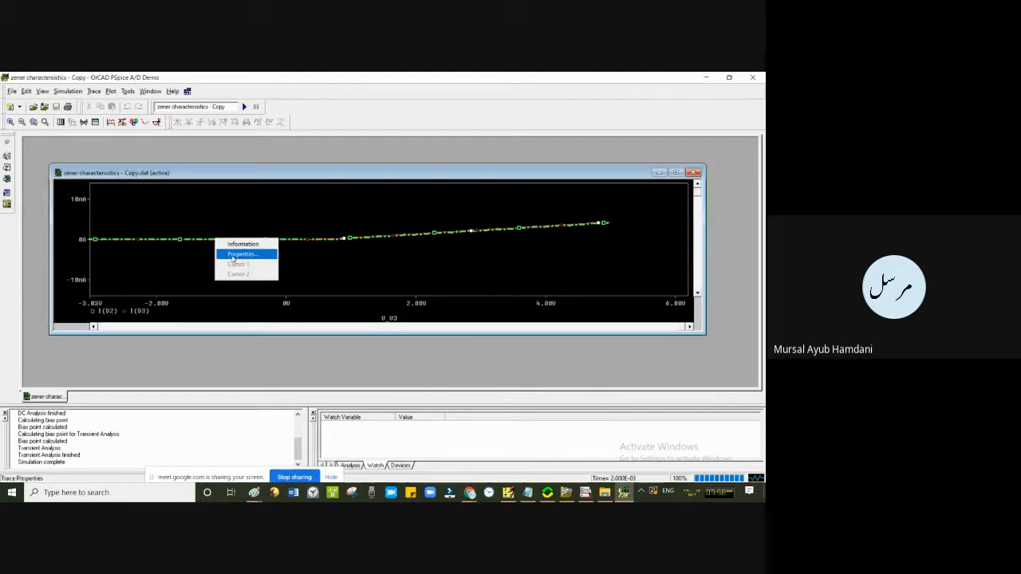
pyautogui.click(233, 255)
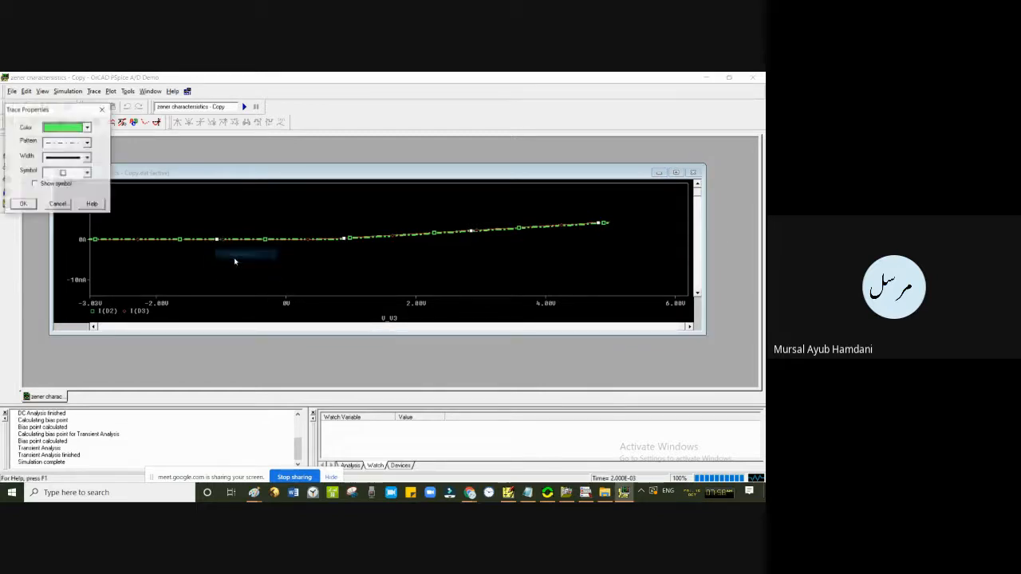
pyautogui.click(88, 158)
pyautogui.click(78, 175)
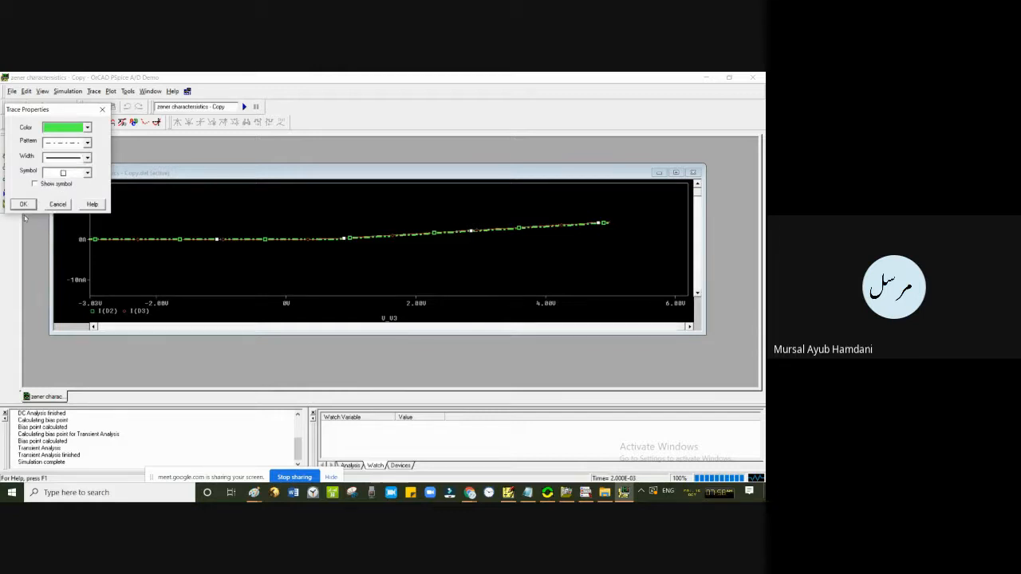
pyautogui.click(25, 208)
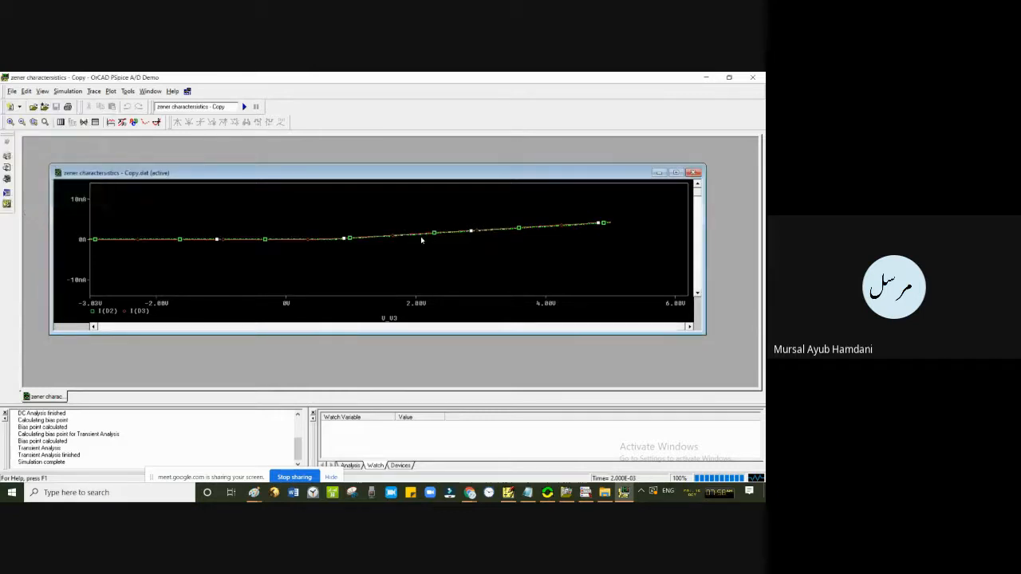
pyautogui.rightClick(395, 238)
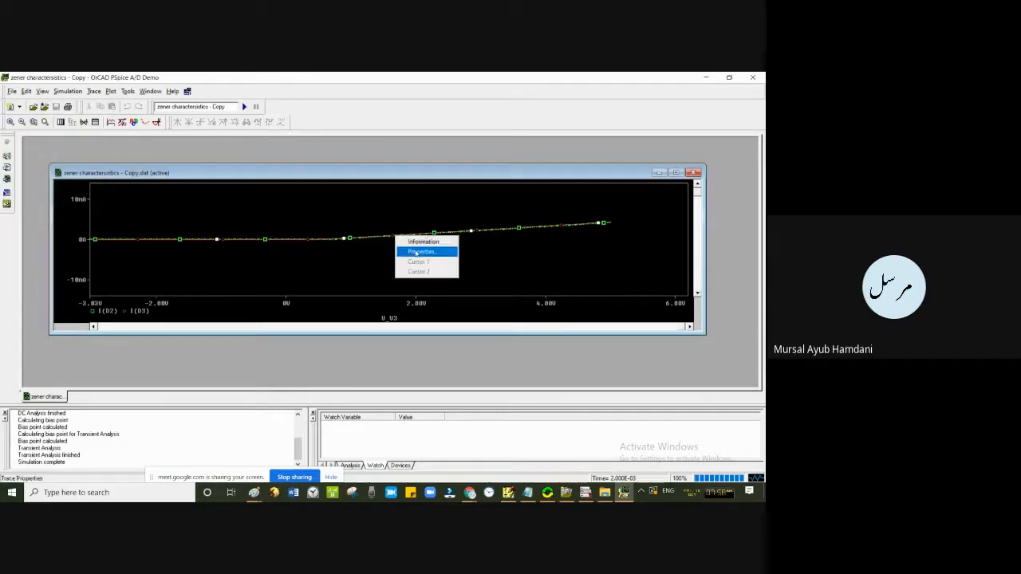
pyautogui.click(410, 252)
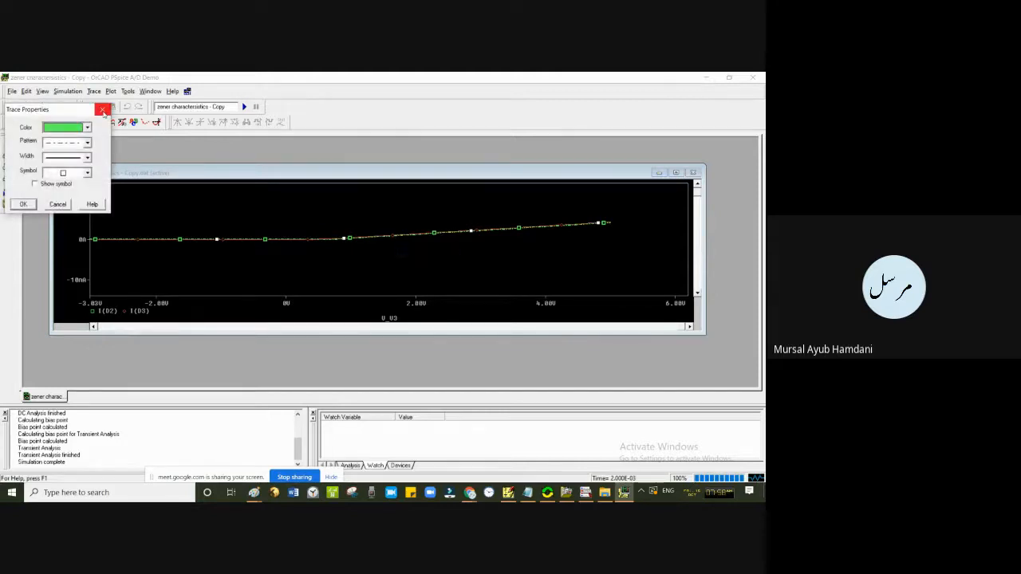
pyautogui.click(102, 110)
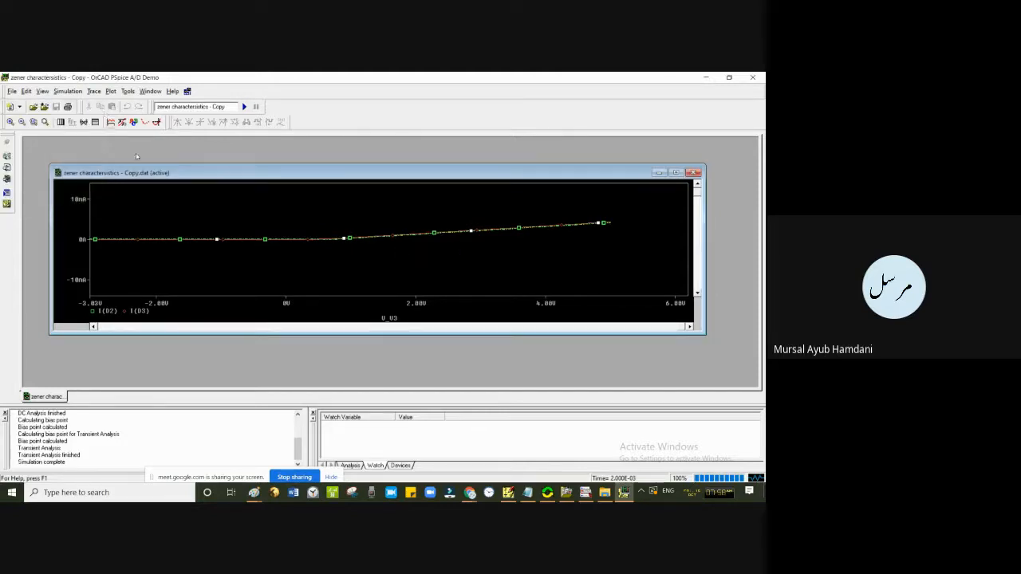
pyautogui.rightClick(556, 227)
pyautogui.click(575, 242)
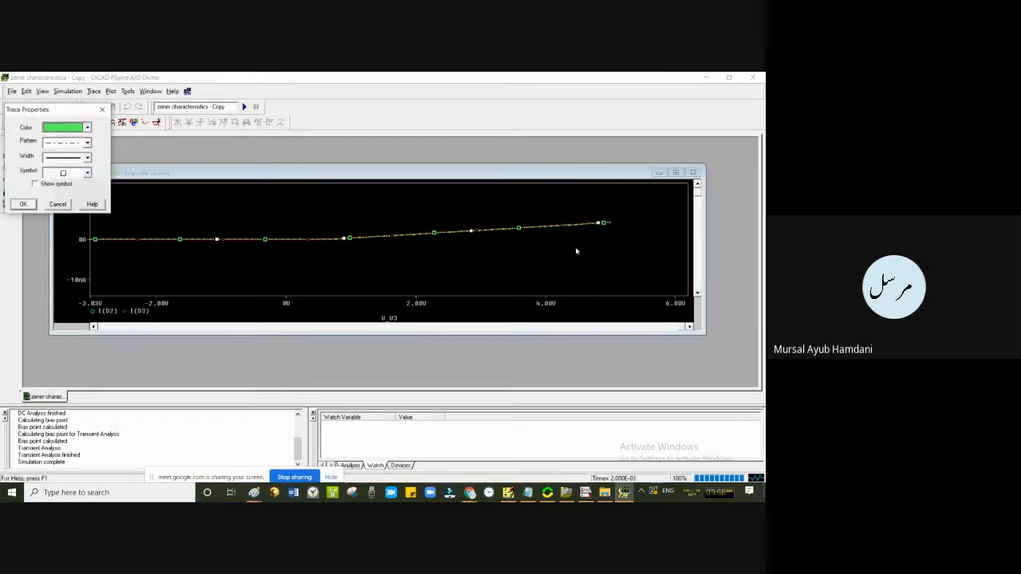
pyautogui.click(102, 109)
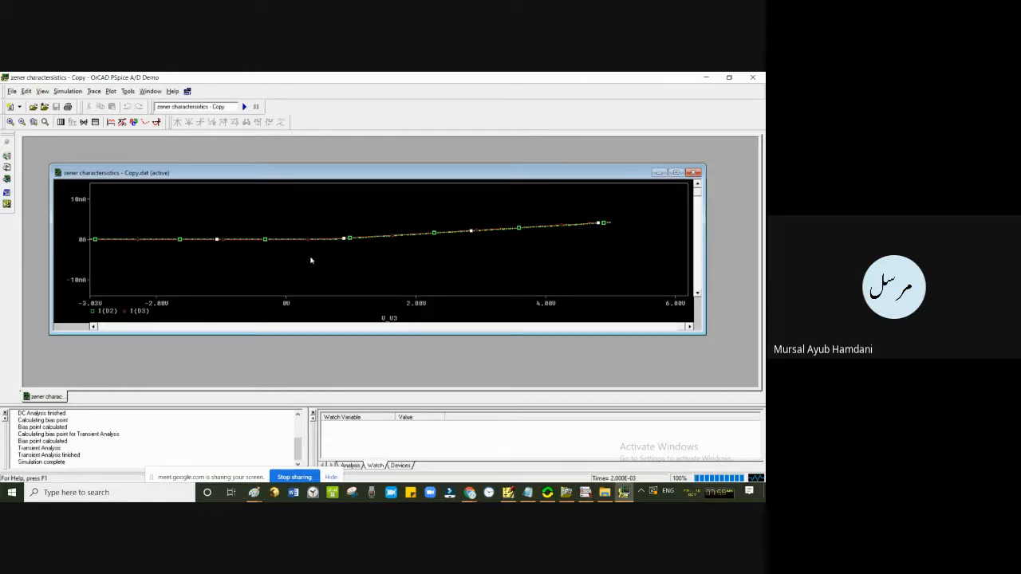
# - Set the lower limit of the X axis's user-defined data range to -6.0 V
pyautogui.doubleClick(319, 301)
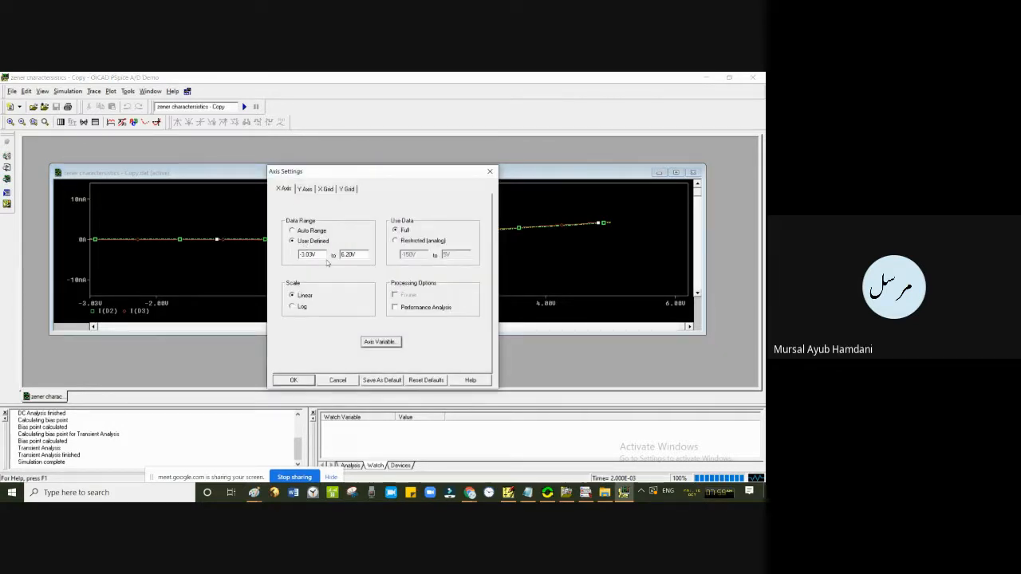
pyautogui.click(306, 254)
pyautogui.press('BackSpace')
pyautogui.write('0')
pyautogui.press('BackSpace')
pyautogui.press('BackSpace')
pyautogui.press('BackSpace')
pyautogui.write('6.')
pyautogui.click(311, 382)
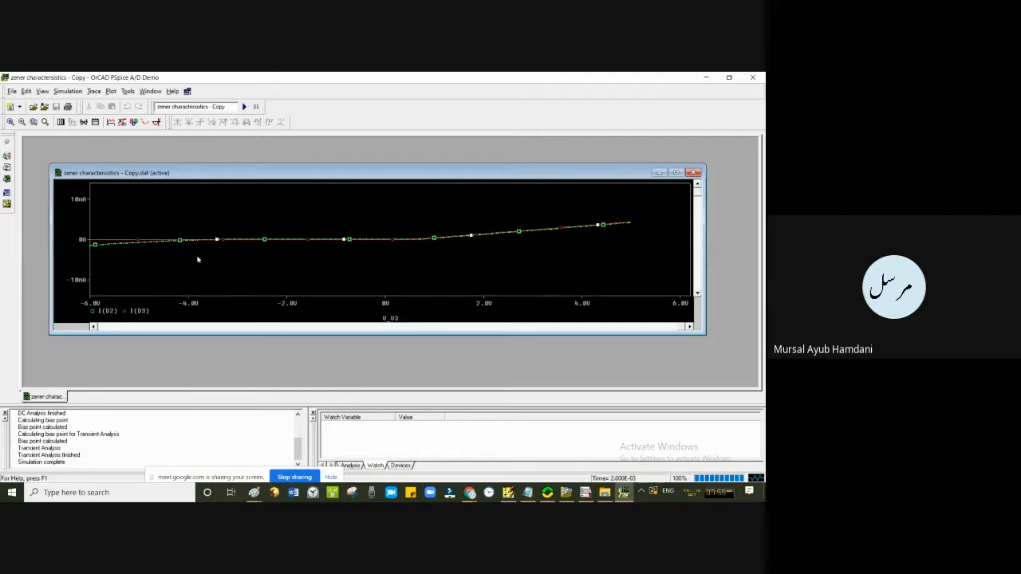
# - Set the lower limit of the X axis's user-defined data range to -10 V and review the diode circuit schematic
pyautogui.doubleClick(371, 304)
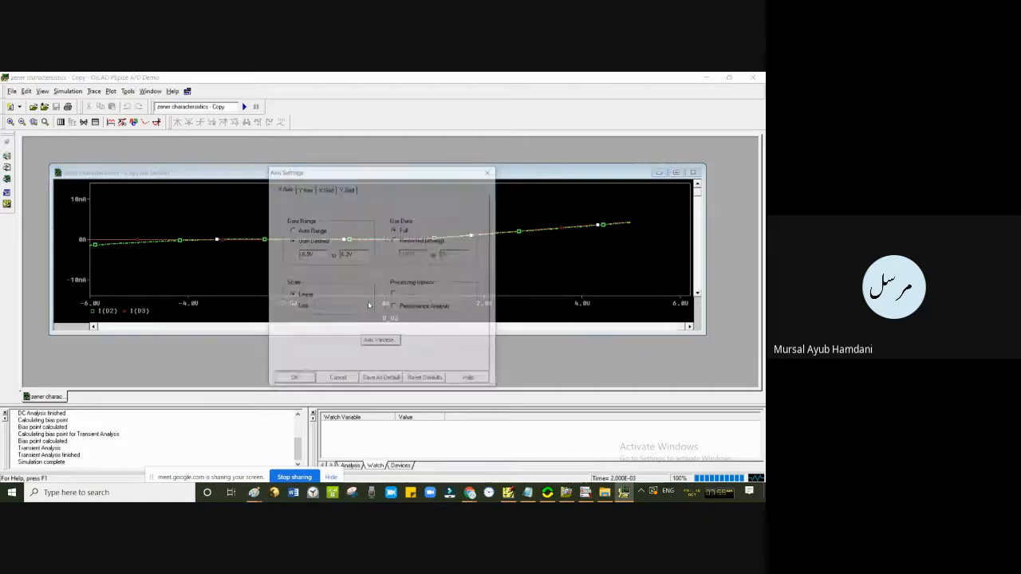
pyautogui.moveTo(302, 256); pyautogui.dragTo(307, 255)
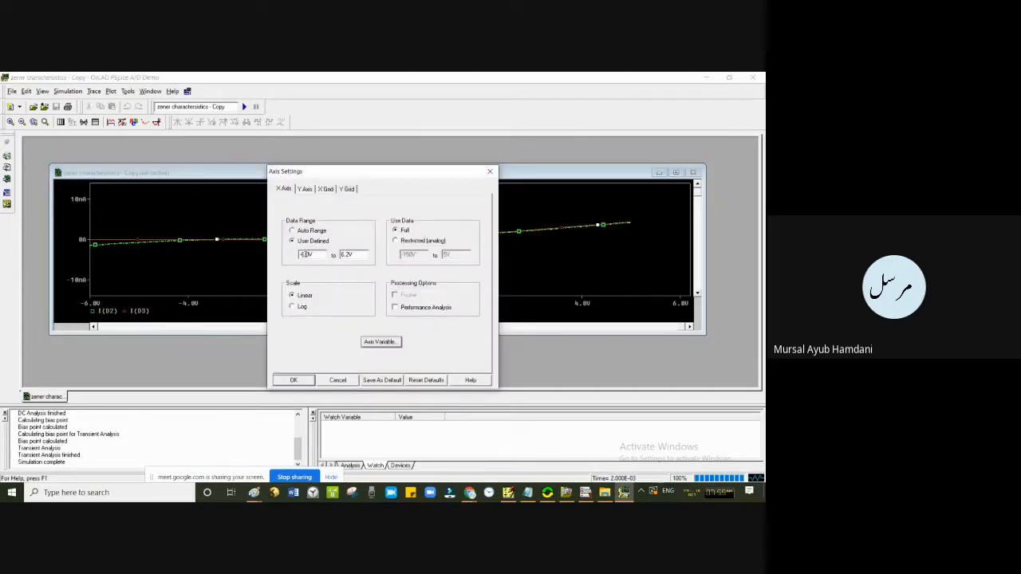
pyautogui.write('0V')
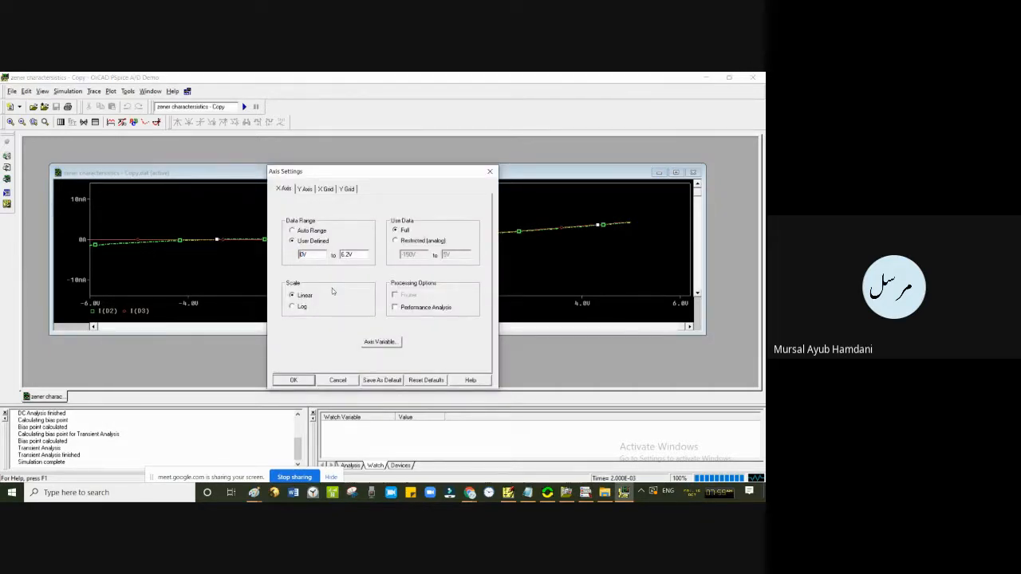
pyautogui.write('-1')
pyautogui.click(297, 381)
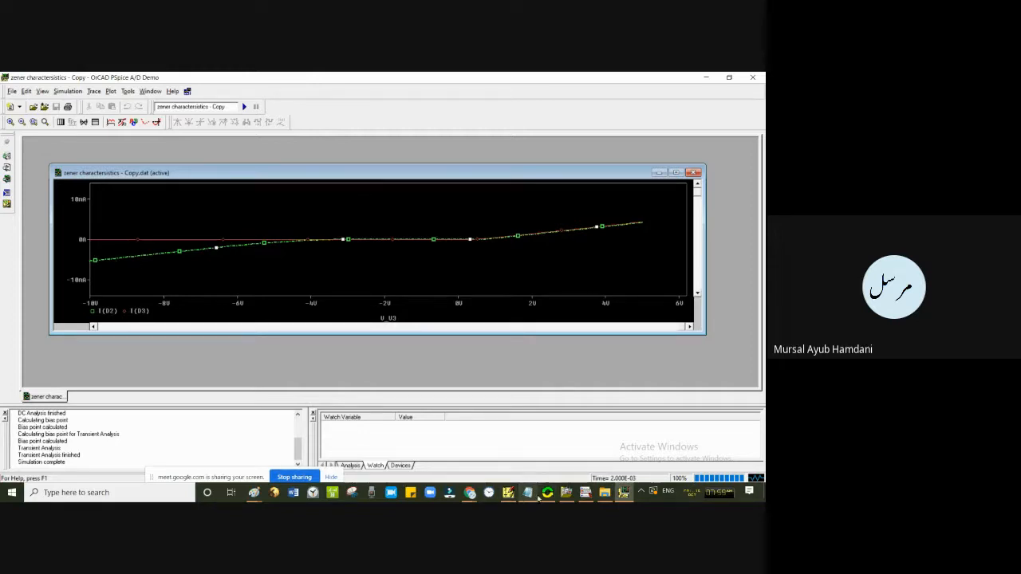
pyautogui.click(508, 492)
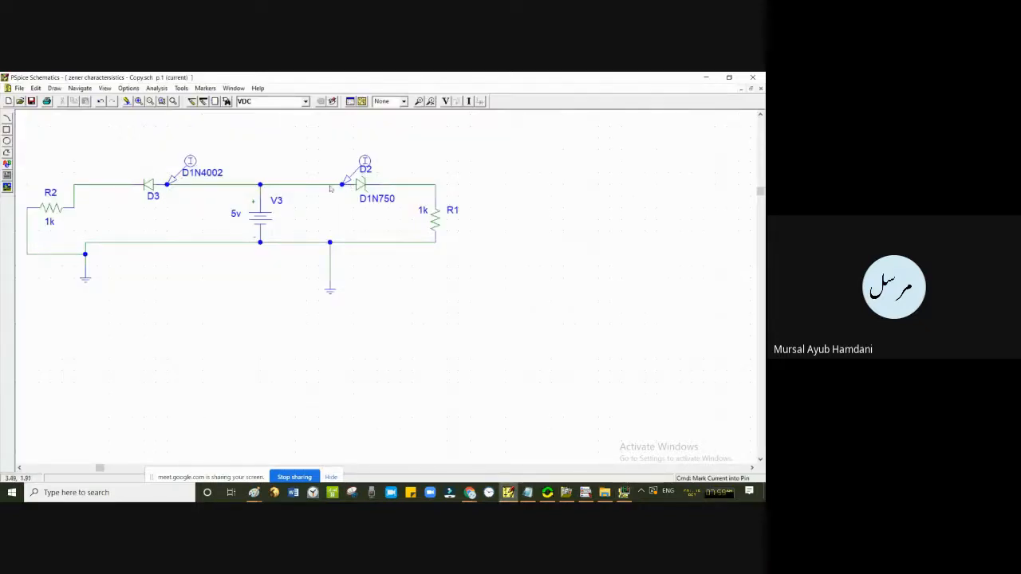
pyautogui.click(706, 78)
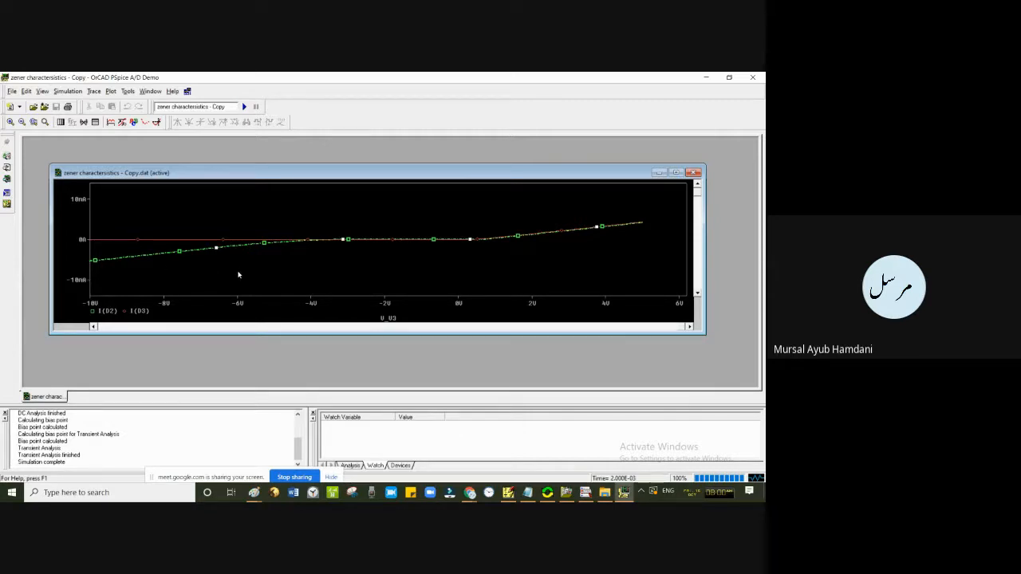
# - Set the X axis's user-defined data range from -110 V to -3.0 V
pyautogui.rightClick(310, 266)
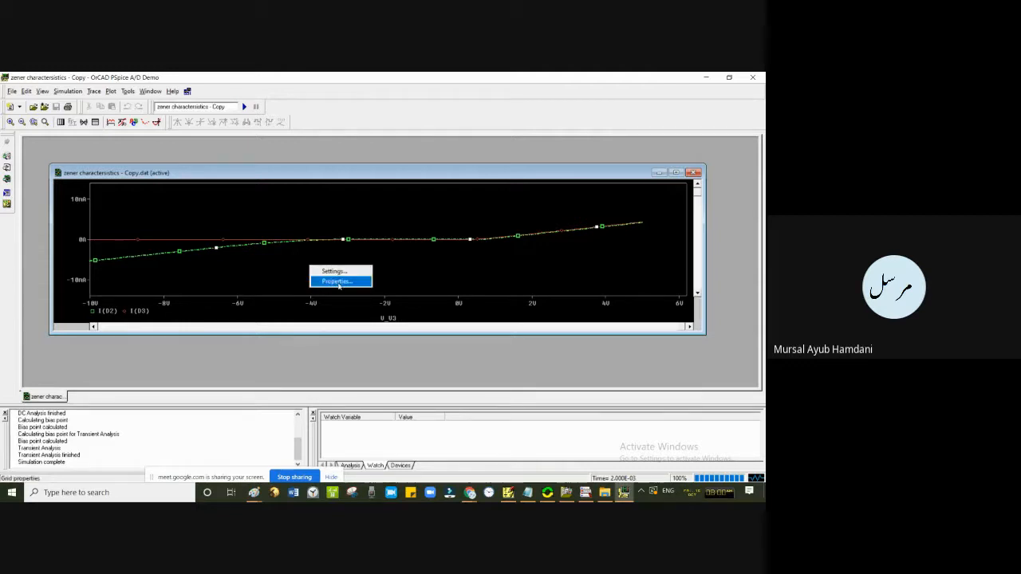
pyautogui.click(339, 283)
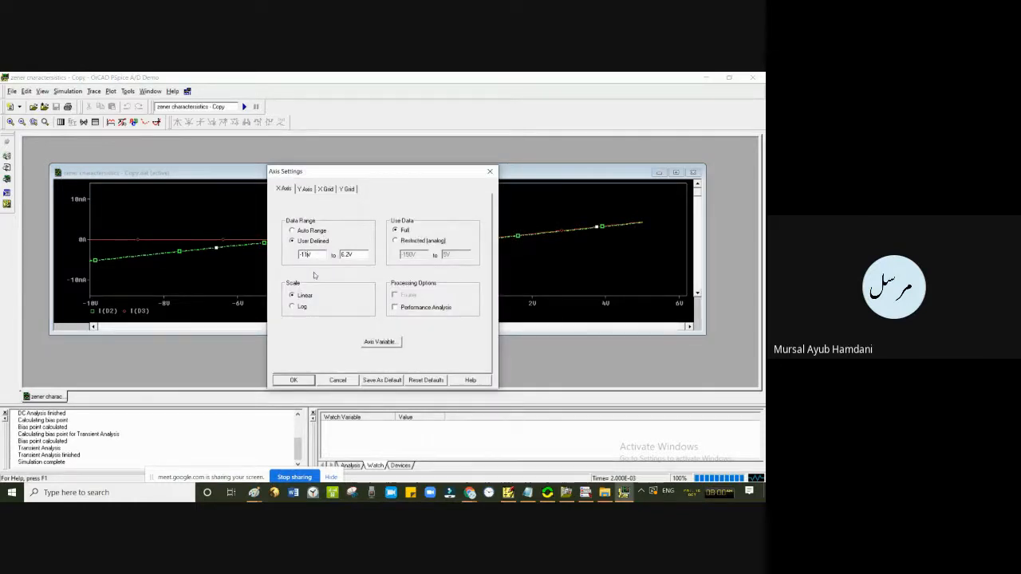
pyautogui.write('10')
pyautogui.press('BackSpace')
pyautogui.click(294, 381)
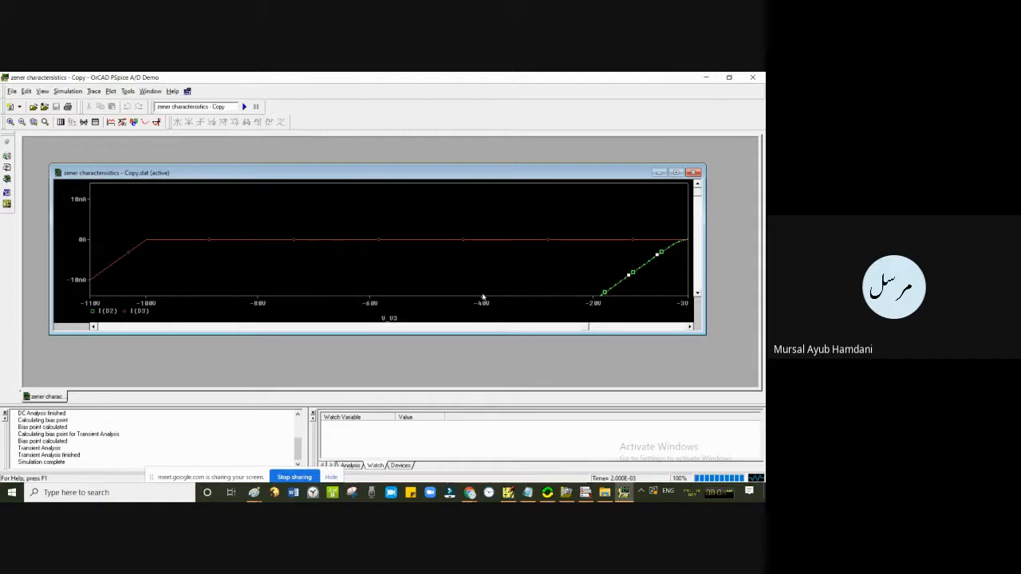
# - Set the X axis's user-defined data range from -10 V to 3 V
pyautogui.rightClick(299, 256)
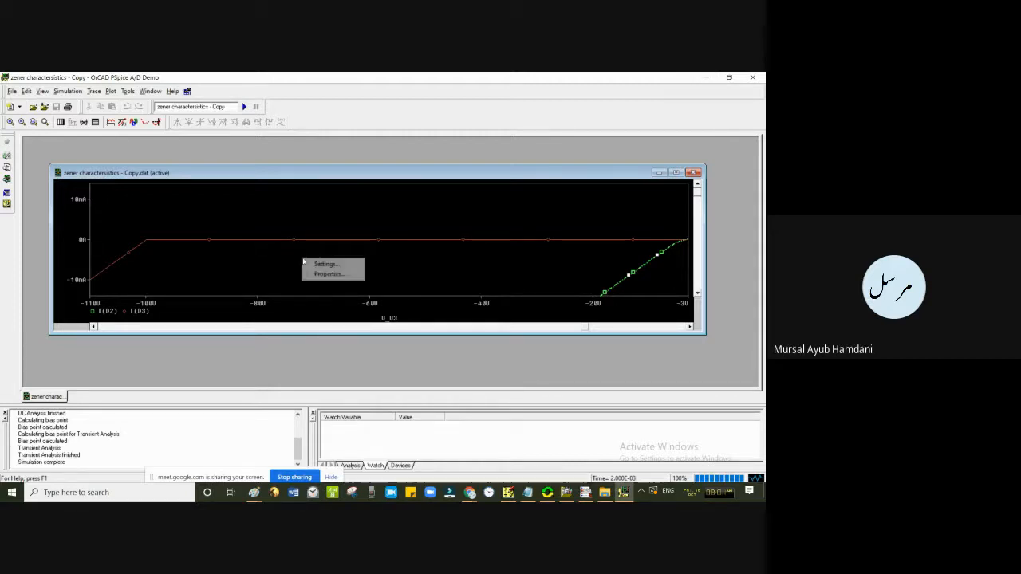
pyautogui.click(344, 302)
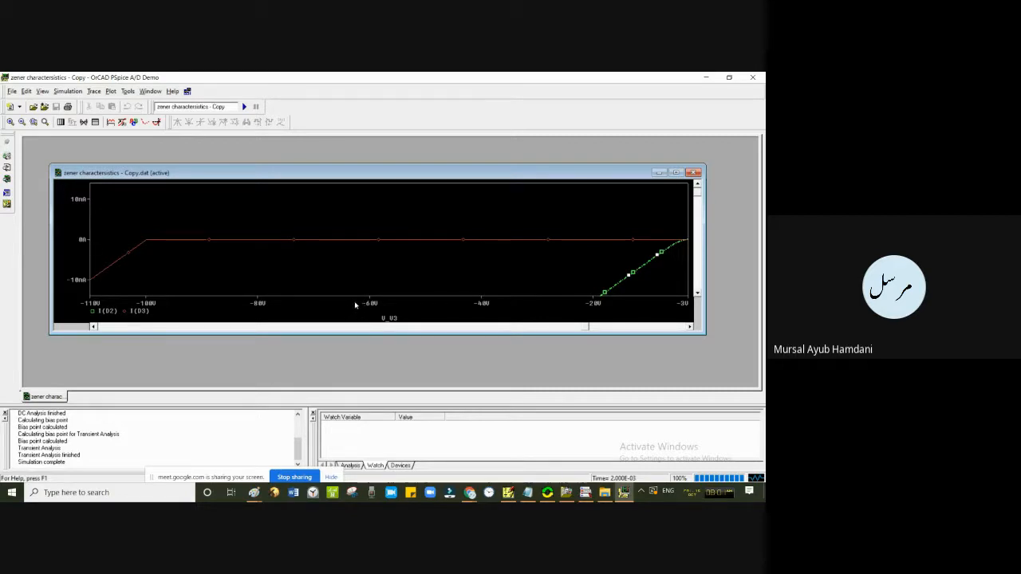
pyautogui.doubleClick(445, 301)
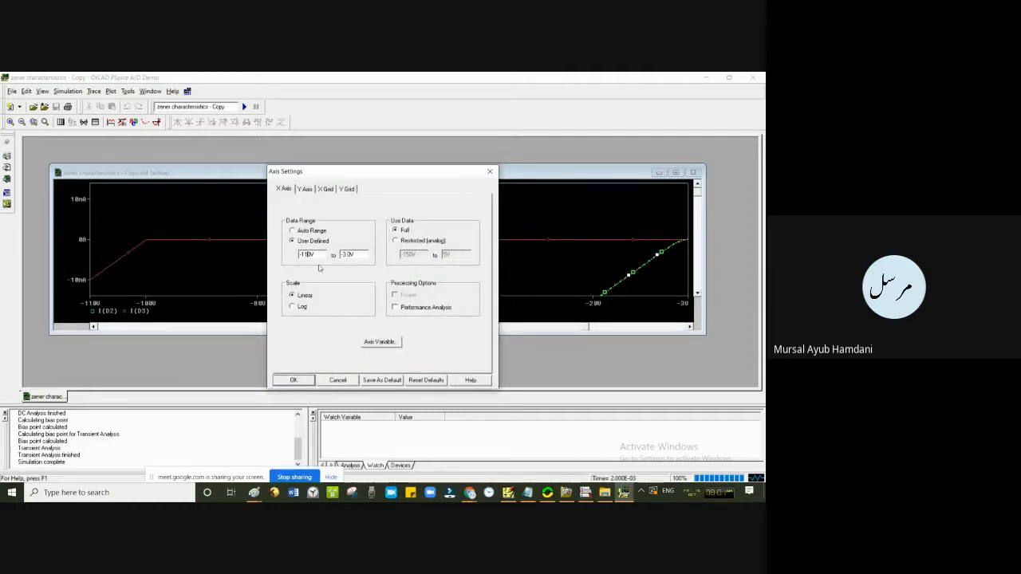
pyautogui.press('BackSpace')
pyautogui.press('BackSpace')
pyautogui.press('BackSpace')
pyautogui.press('BackSpace')
pyautogui.write('3')
pyautogui.click(294, 380)
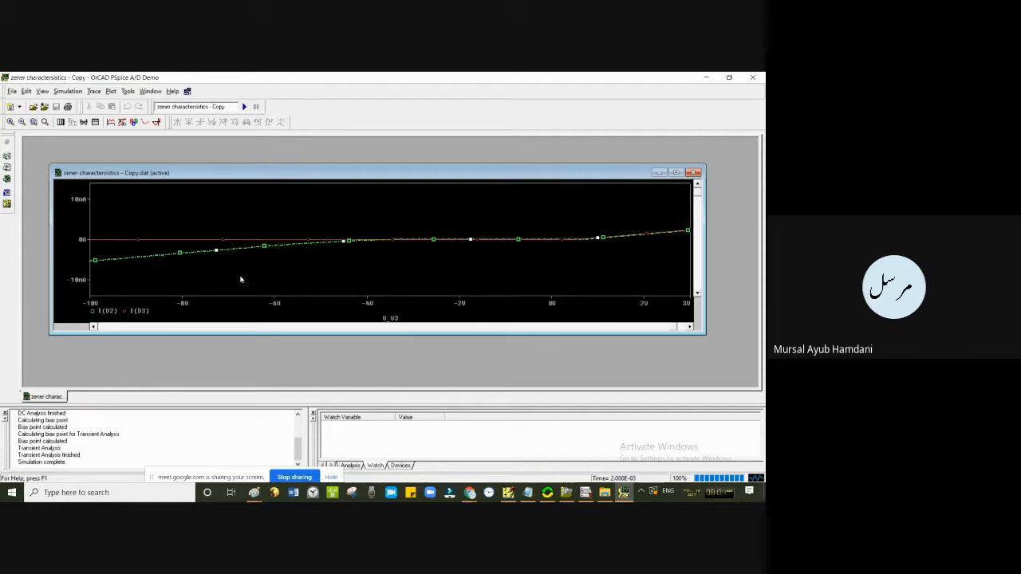
# - Close the simulation plot, discard the untitled Paint drawing, and open 10.png from the lab folder in Paint
pyautogui.click(751, 80)
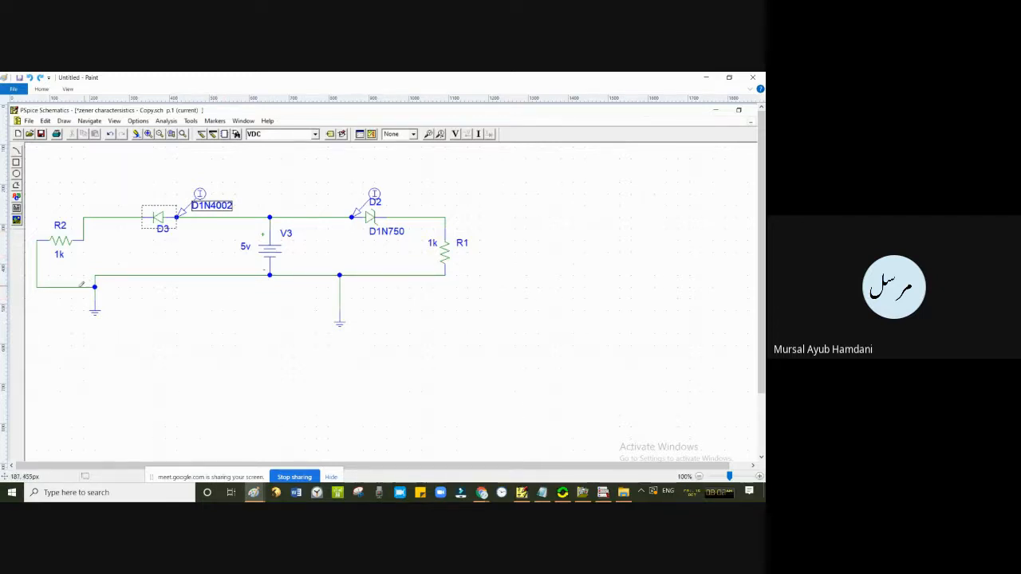
pyautogui.click(754, 80)
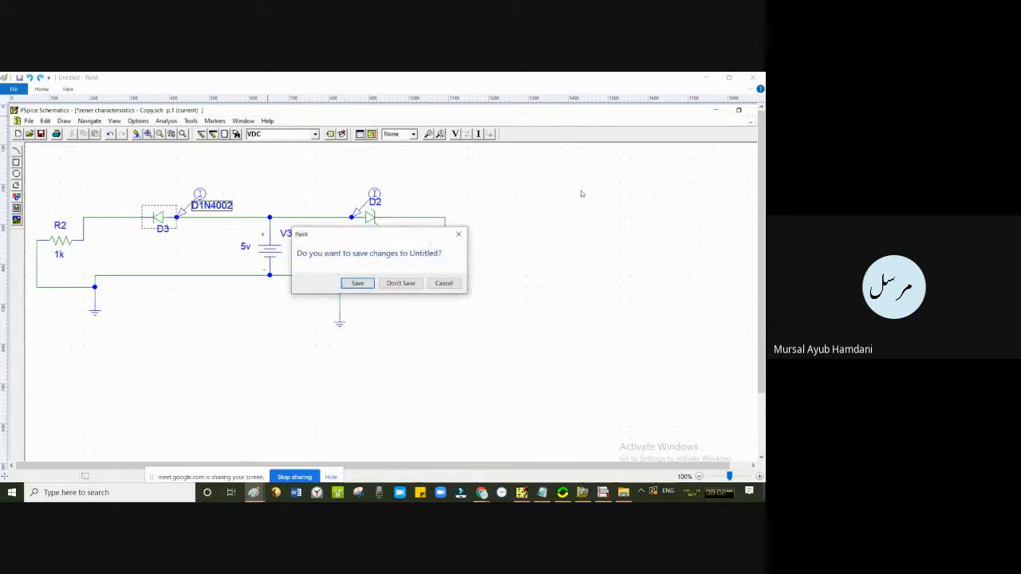
pyautogui.click(401, 284)
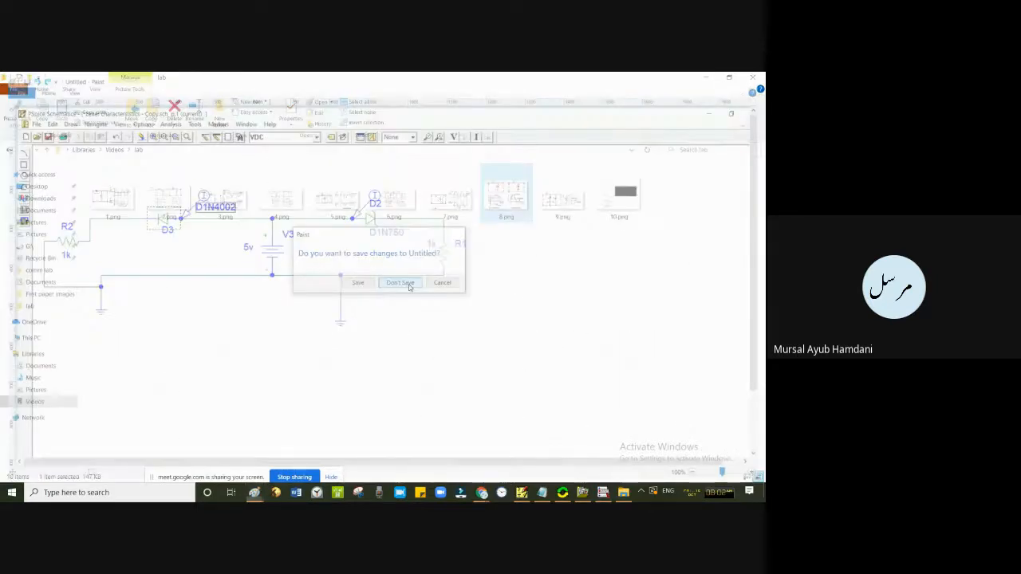
pyautogui.doubleClick(619, 195)
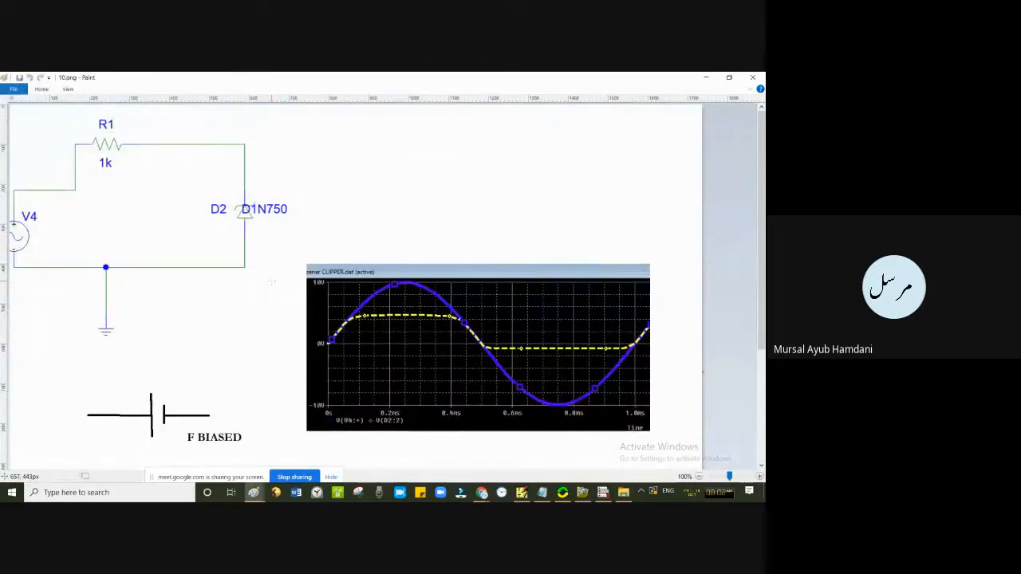
# - Pencil plus and minus polarity marks beside zener diode D2 and a broken vertical line to the right of the circuit
pyautogui.click(41, 89)
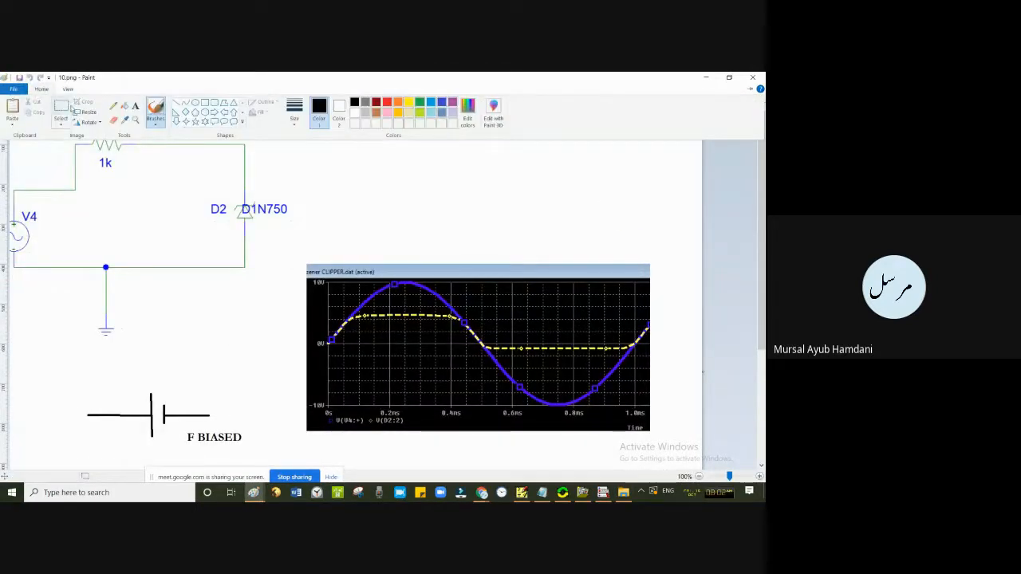
pyautogui.click(114, 106)
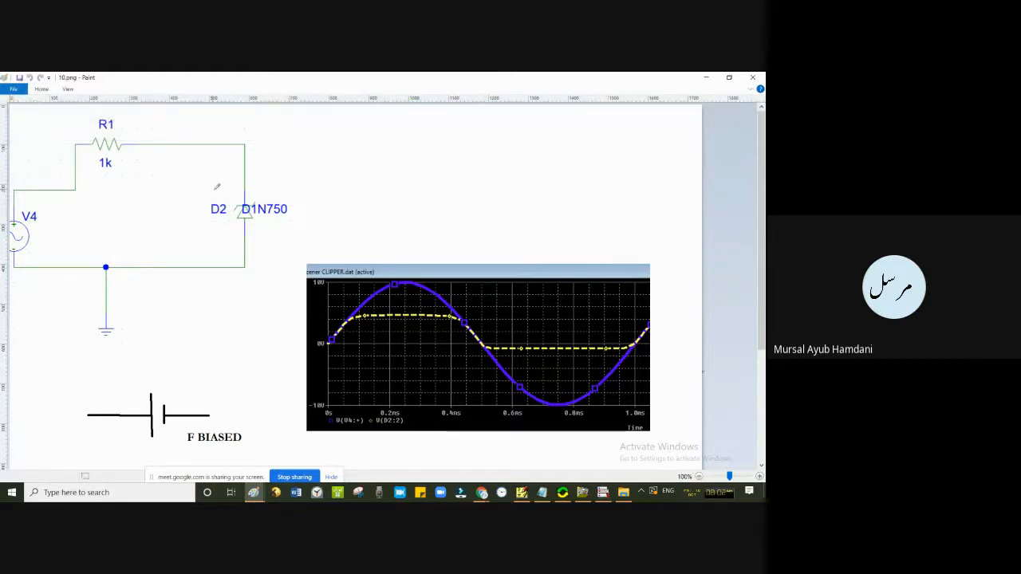
pyautogui.moveTo(212, 186)
pyautogui.mouseDown()
pyautogui.moveTo(227, 188)
pyautogui.moveTo(220, 193)
pyautogui.mouseUp()
pyautogui.moveTo(216, 238); pyautogui.dragTo(230, 239)
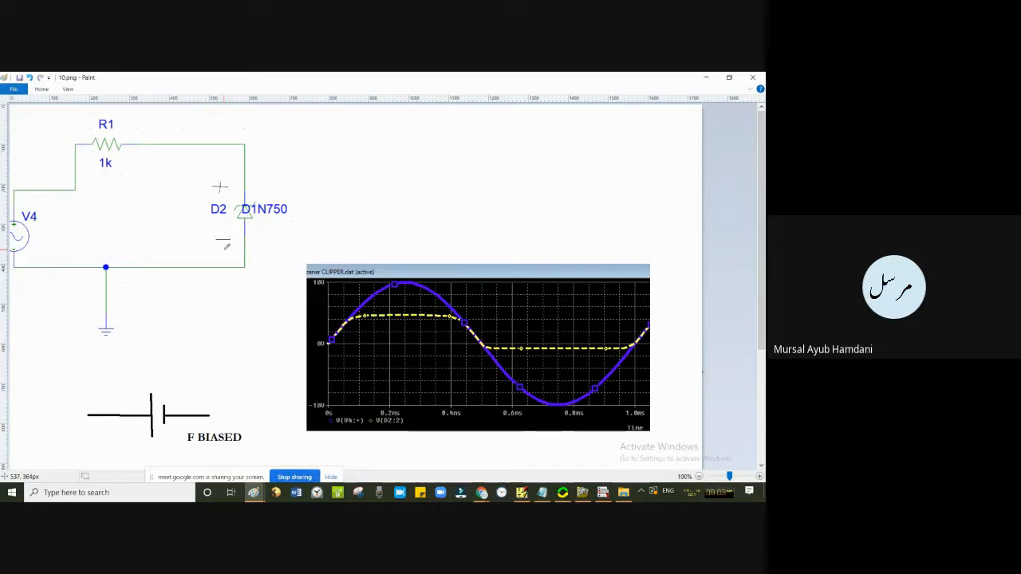
pyautogui.moveTo(309, 149); pyautogui.dragTo(310, 238)
# - Write 0.7 above the F BIASED battery symbol and draw a line beneath the symbol
pyautogui.scroll(-2, 203, 375)
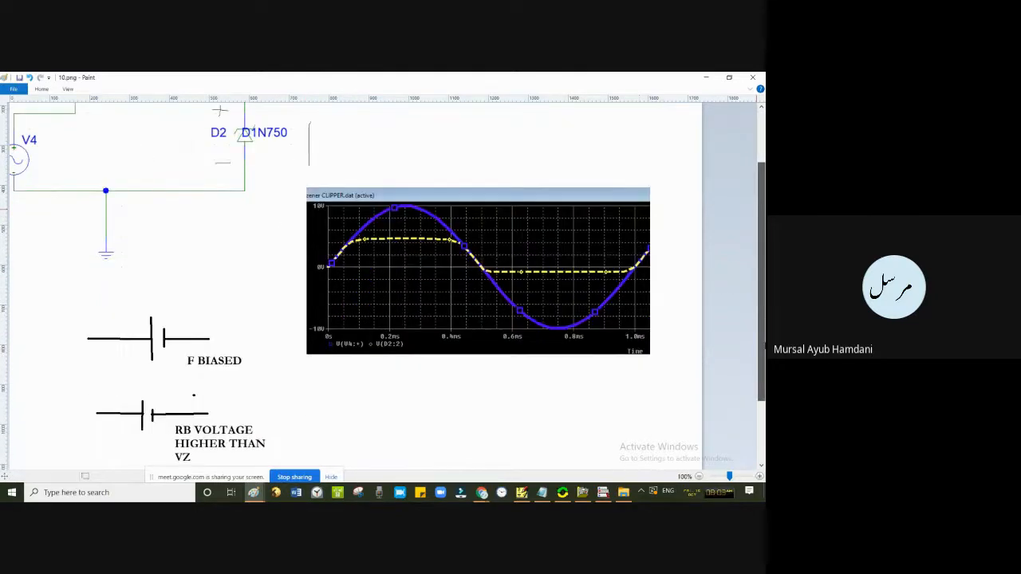
pyautogui.scroll(-2, 336, 434)
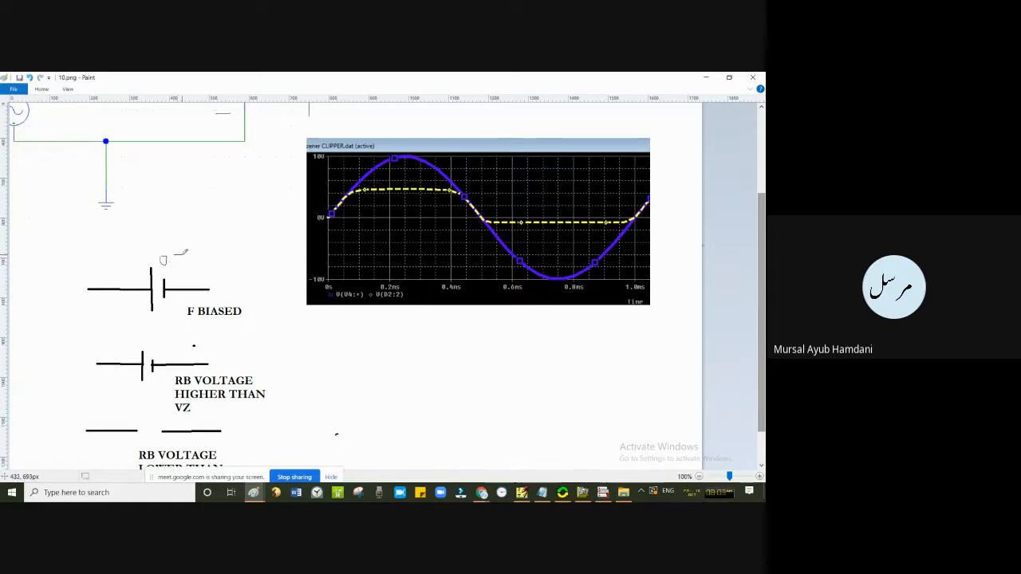
pyautogui.moveTo(175, 256); pyautogui.dragTo(178, 267)
pyautogui.click(168, 264)
pyautogui.moveTo(95, 305); pyautogui.dragTo(230, 299)
# - Circle the RB VOLTAGE LOWER THAN VZ label and pencil a mark above the battery symbol for RB VOLTAGE HIGHER THAN VZ
pyautogui.scroll(-1, 198, 359)
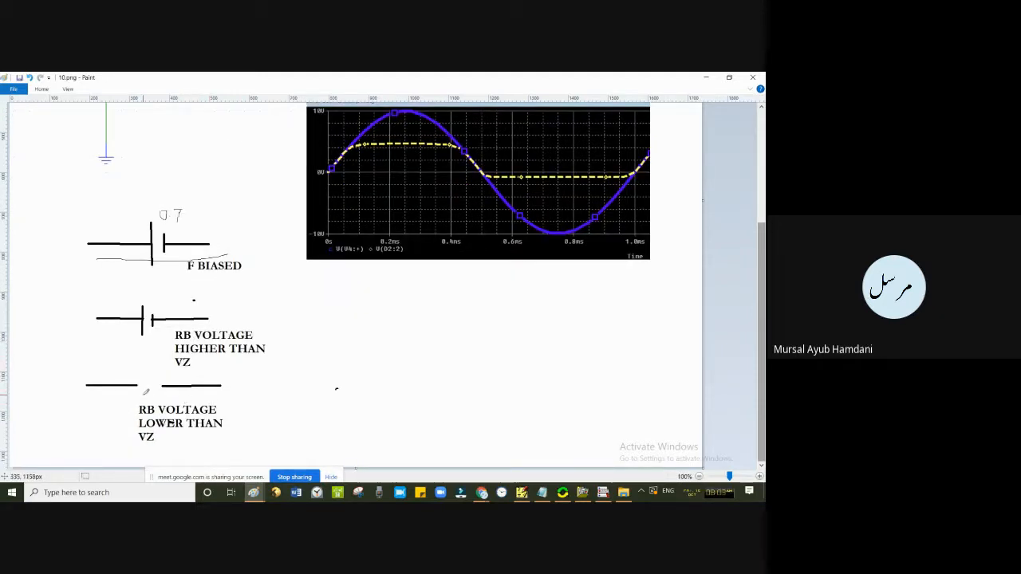
pyautogui.moveTo(145, 391)
pyautogui.mouseDown()
pyautogui.moveTo(133, 400)
pyautogui.moveTo(164, 453)
pyautogui.moveTo(235, 427)
pyautogui.moveTo(213, 391)
pyautogui.mouseUp()
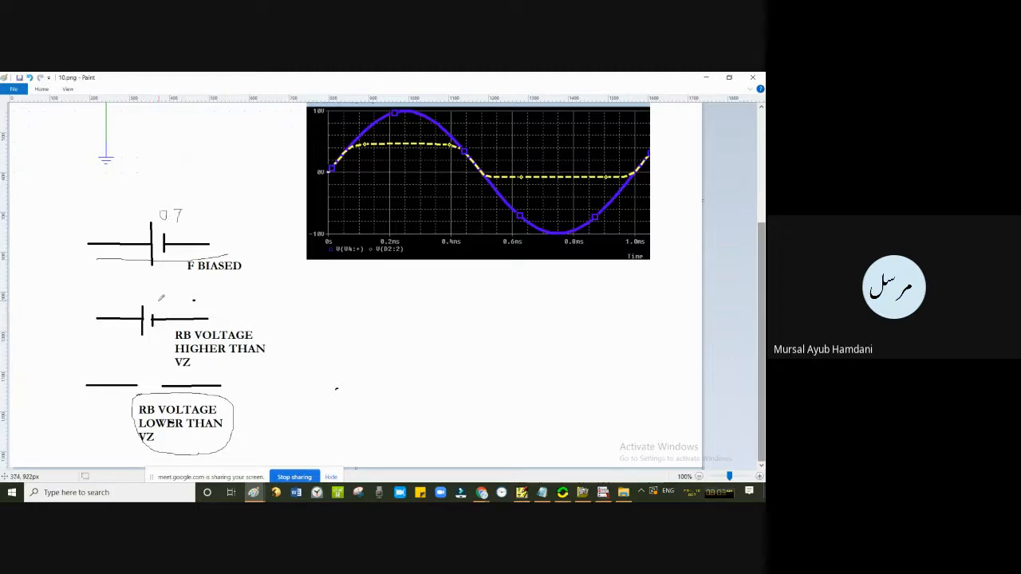
pyautogui.moveTo(159, 301); pyautogui.dragTo(173, 309)
pyautogui.scroll(5, 288, 334)
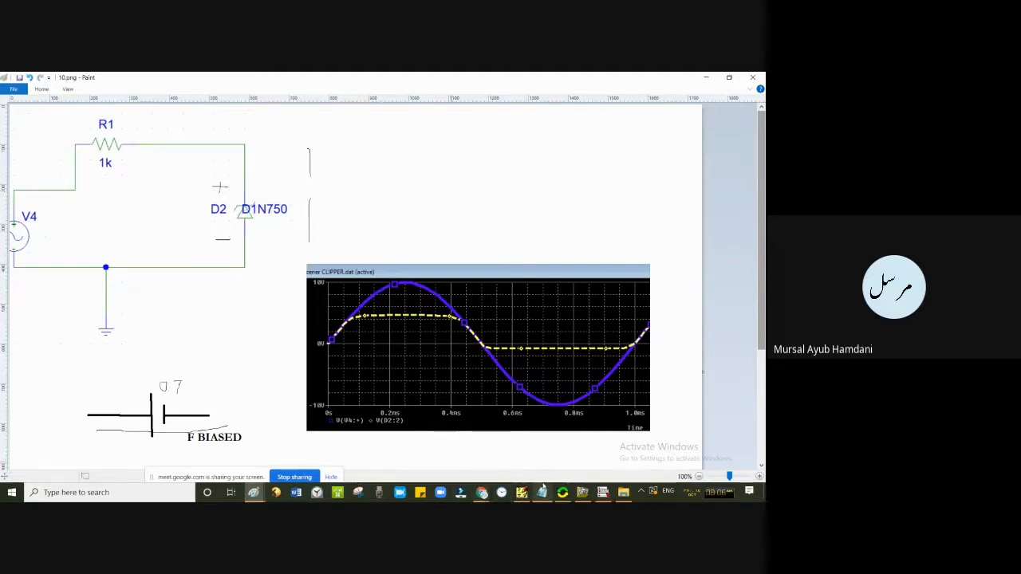
# - Switch to PSpice Schematics and open zener CLIPPER.sch from the comm lab folder
pyautogui.click(521, 492)
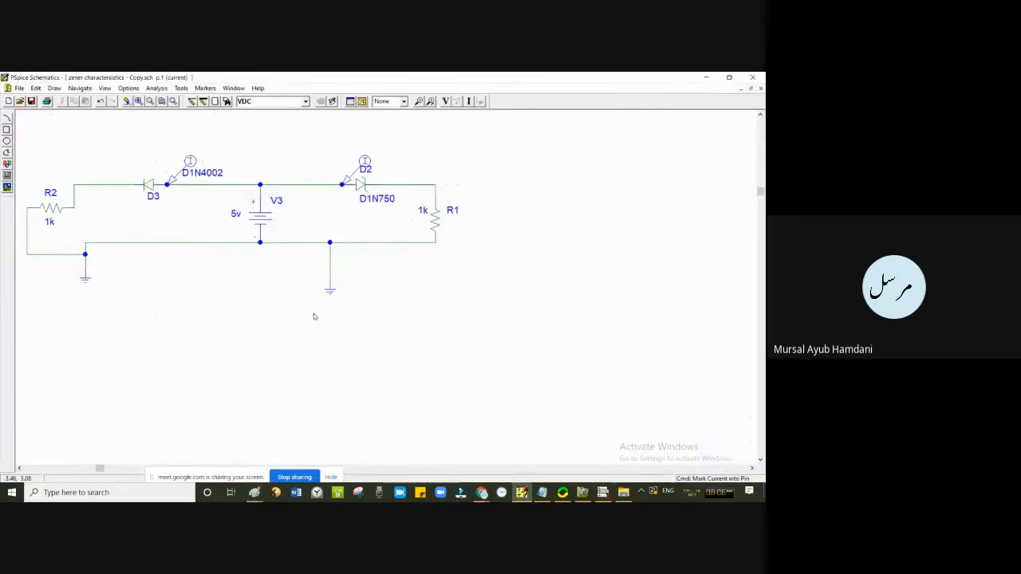
pyautogui.click(19, 87)
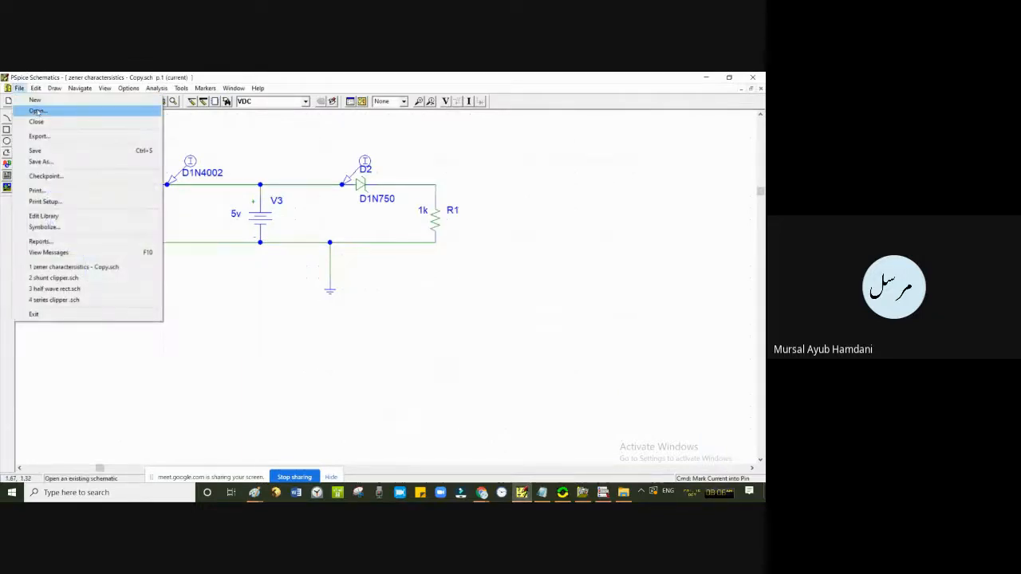
pyautogui.click(27, 107)
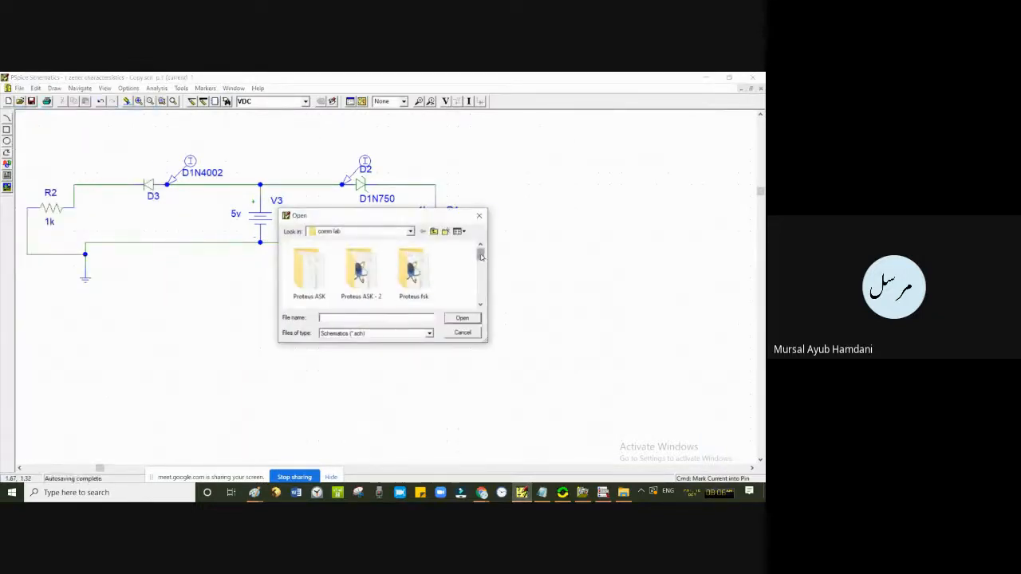
pyautogui.moveTo(481, 253); pyautogui.dragTo(481, 295)
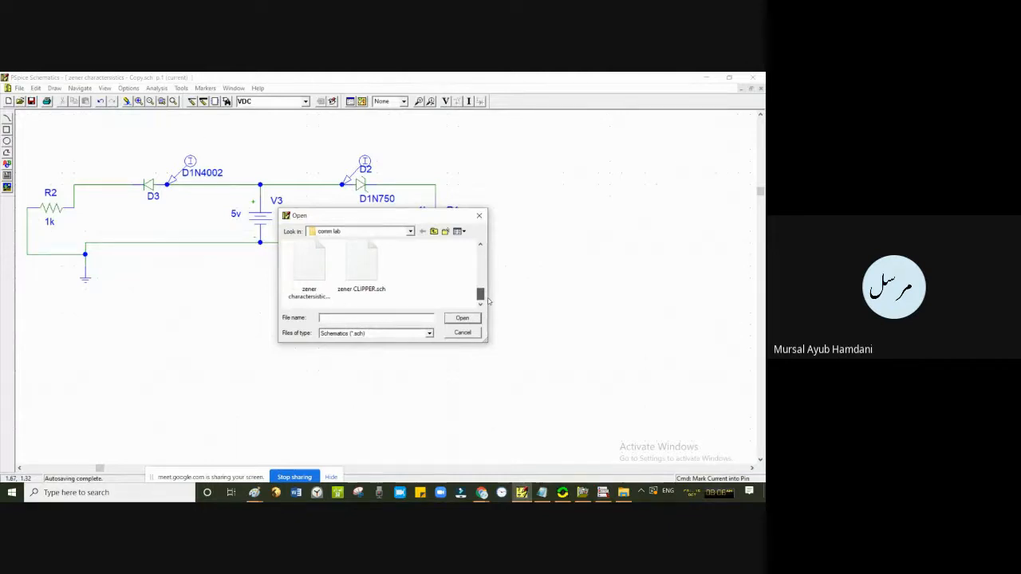
pyautogui.doubleClick(363, 275)
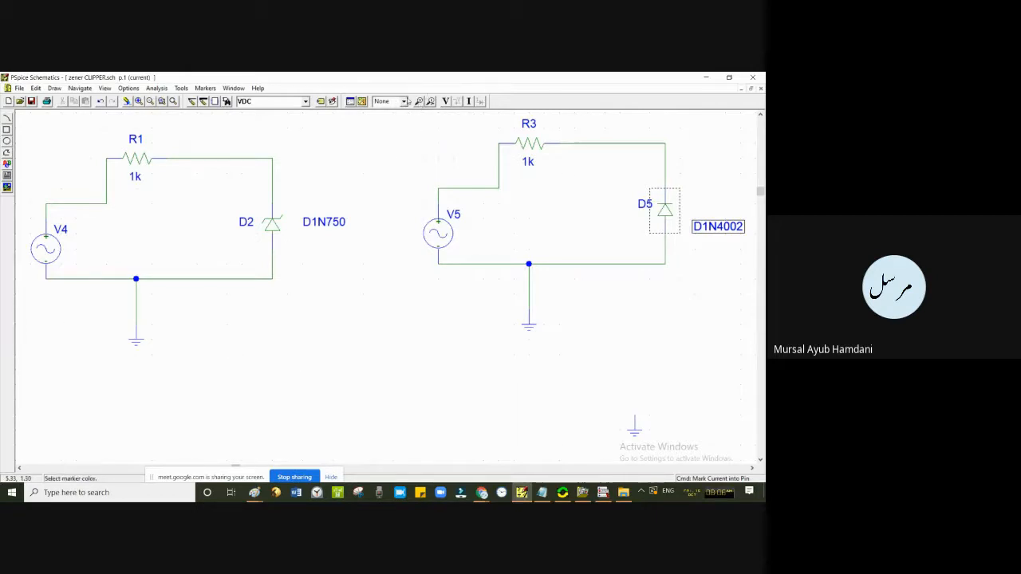
# - Simulate the zener CLIPPER schematic and add the V5 source voltage trace V(V5:+) to the transient plot
pyautogui.click(362, 102)
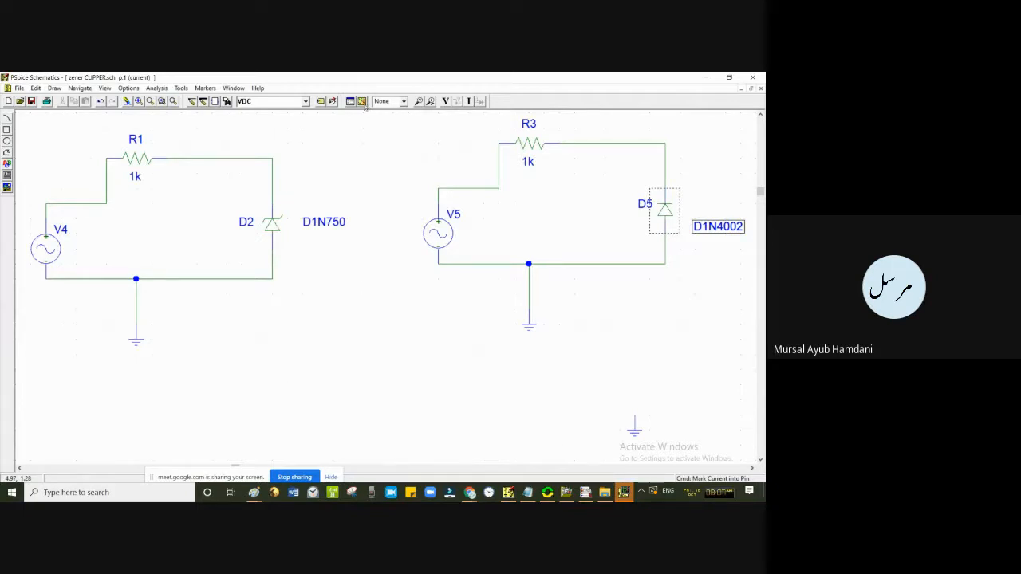
pyautogui.click(628, 495)
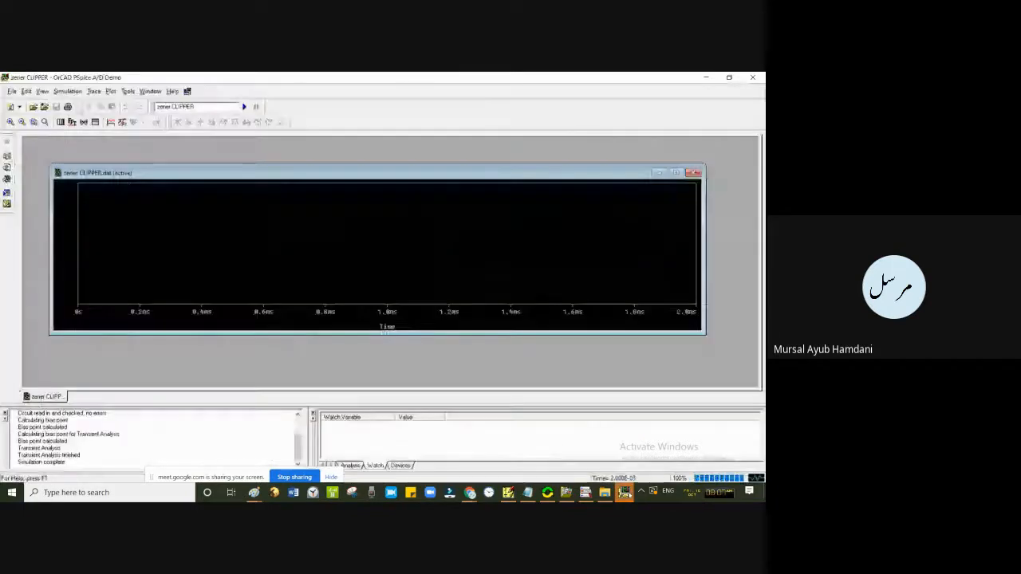
pyautogui.click(94, 91)
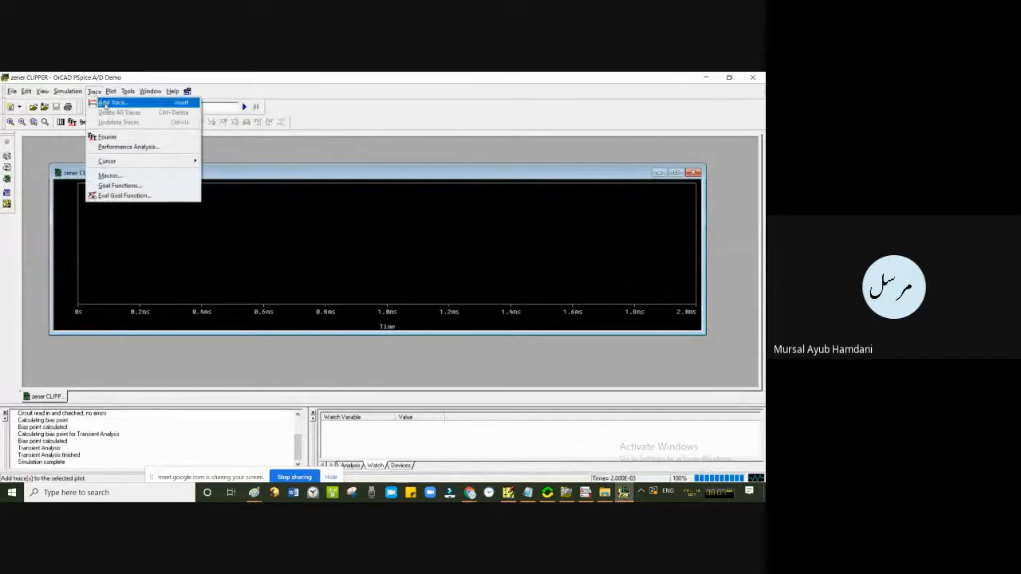
pyautogui.click(106, 103)
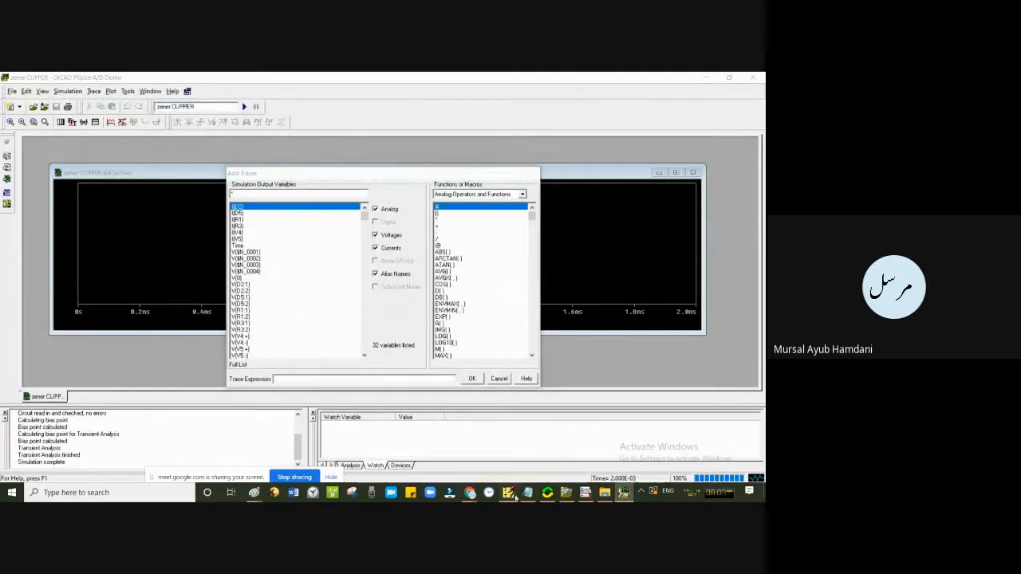
pyautogui.click(509, 493)
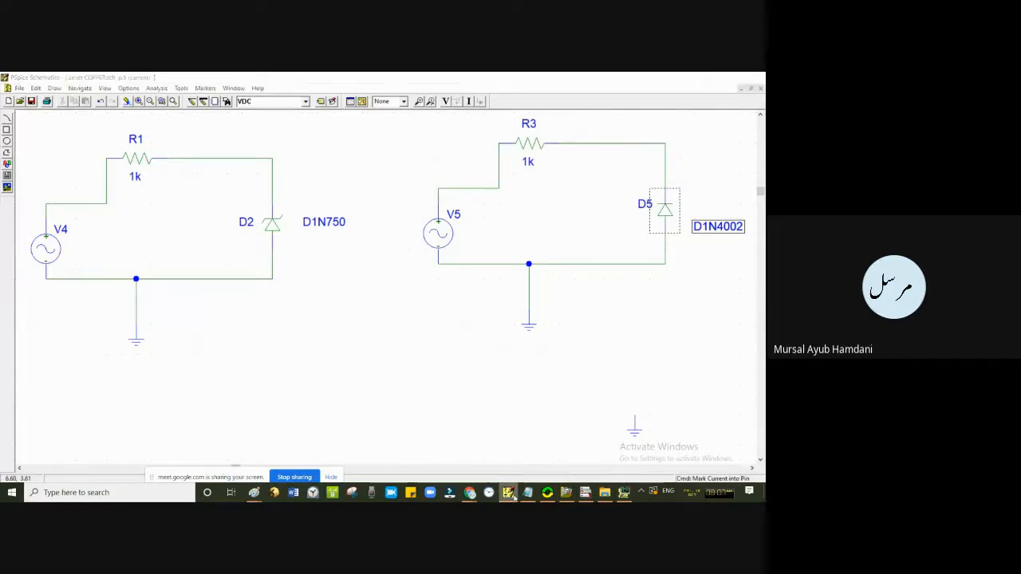
pyautogui.click(514, 496)
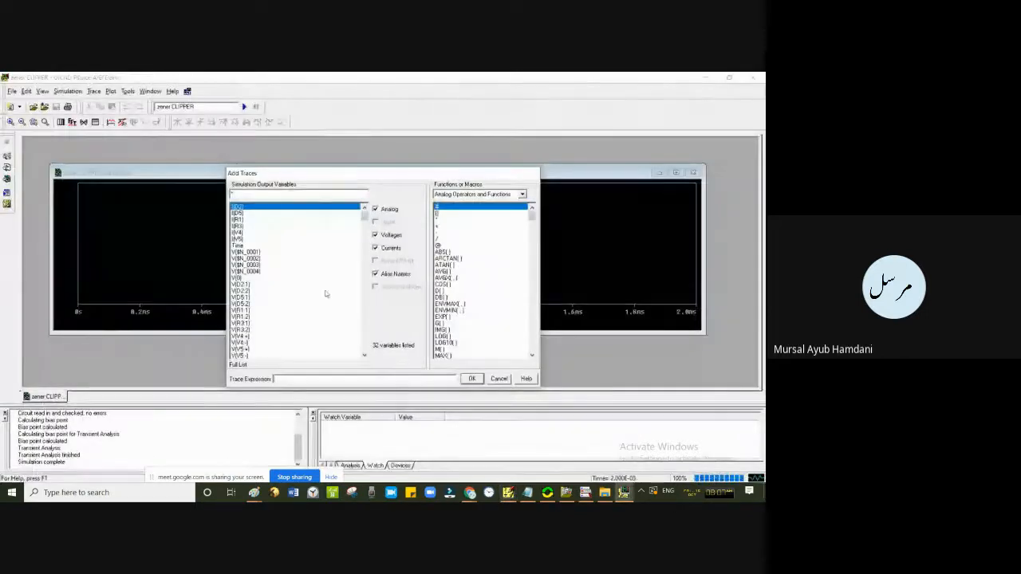
pyautogui.click(244, 349)
pyautogui.click(473, 379)
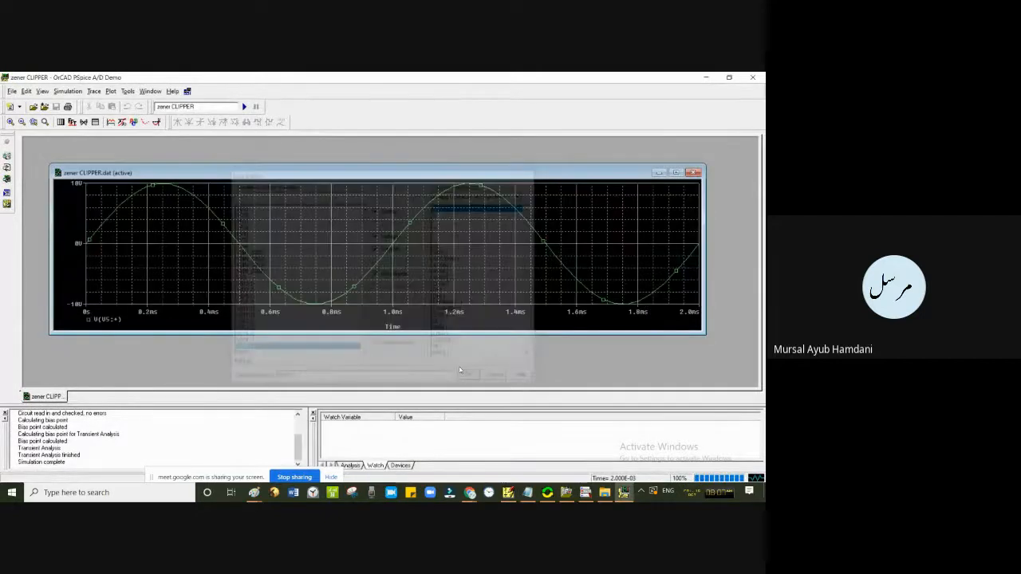
# - Add the regular diode's output voltage trace V(D5:2) to the same plot
pyautogui.click(99, 94)
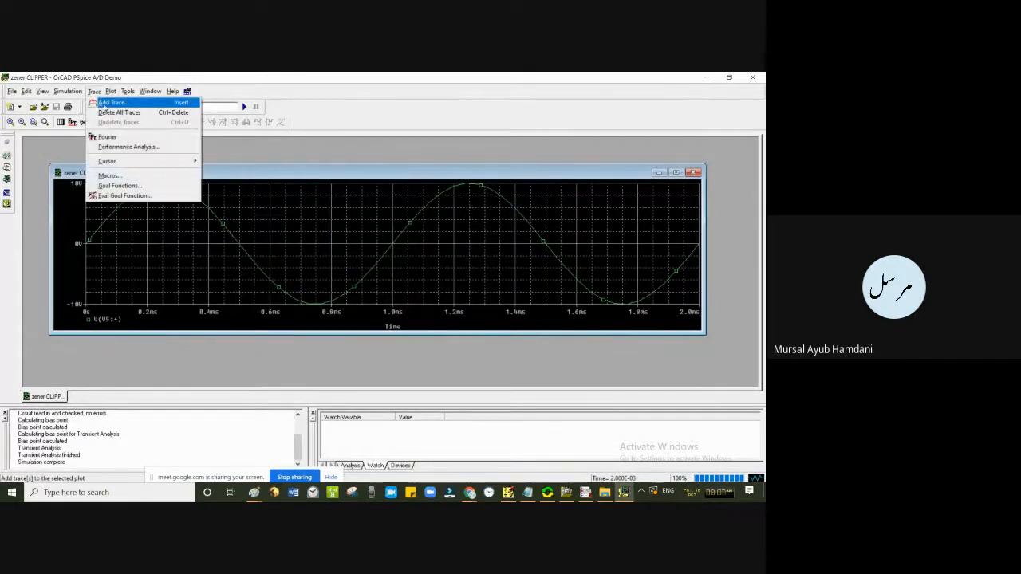
pyautogui.click(106, 103)
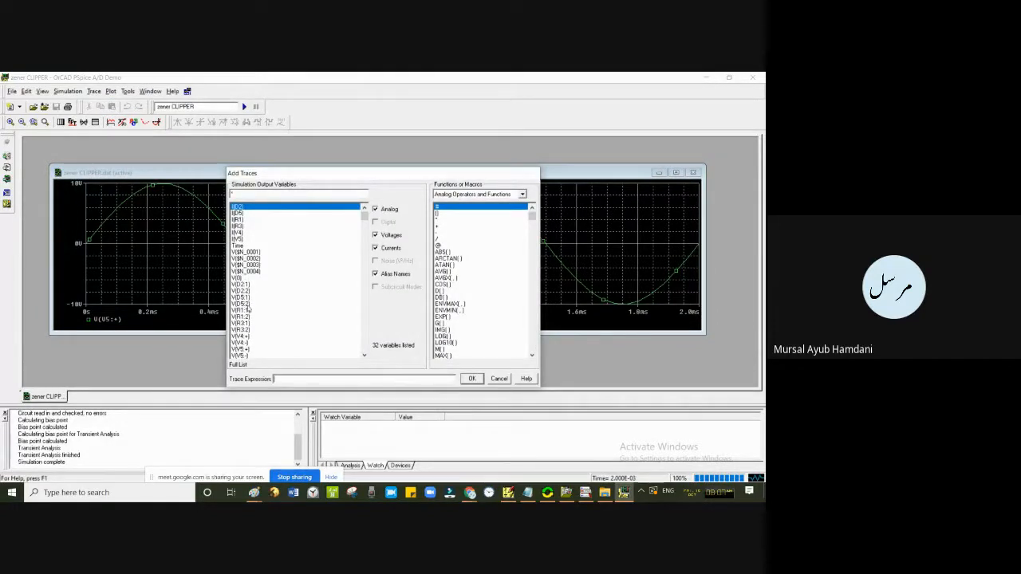
pyautogui.click(247, 306)
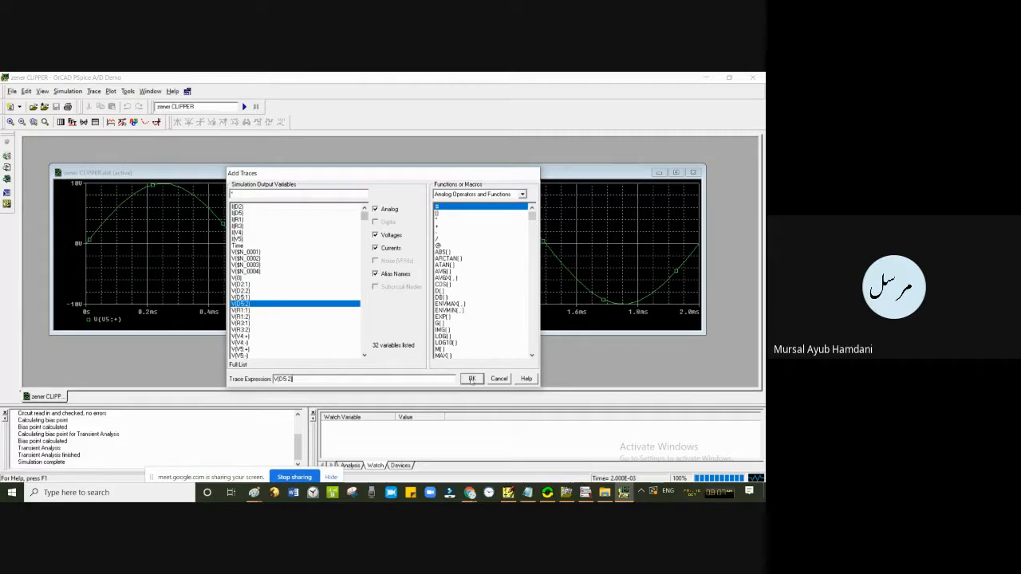
pyautogui.click(466, 379)
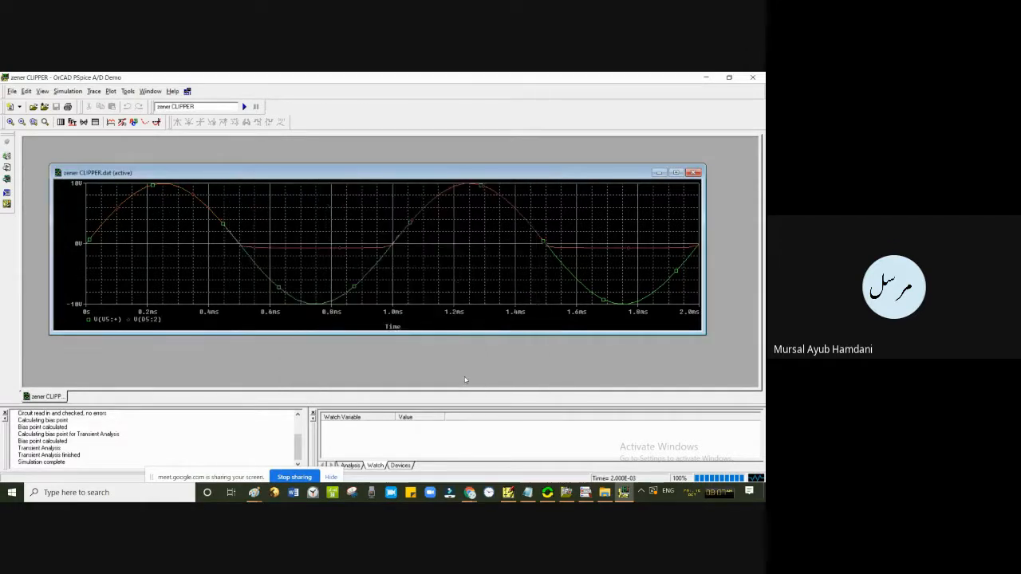
# - Format the green V(V5:+) trace with a thick line width and a dash-dot pattern
pyautogui.rightClick(258, 271)
pyautogui.click(275, 282)
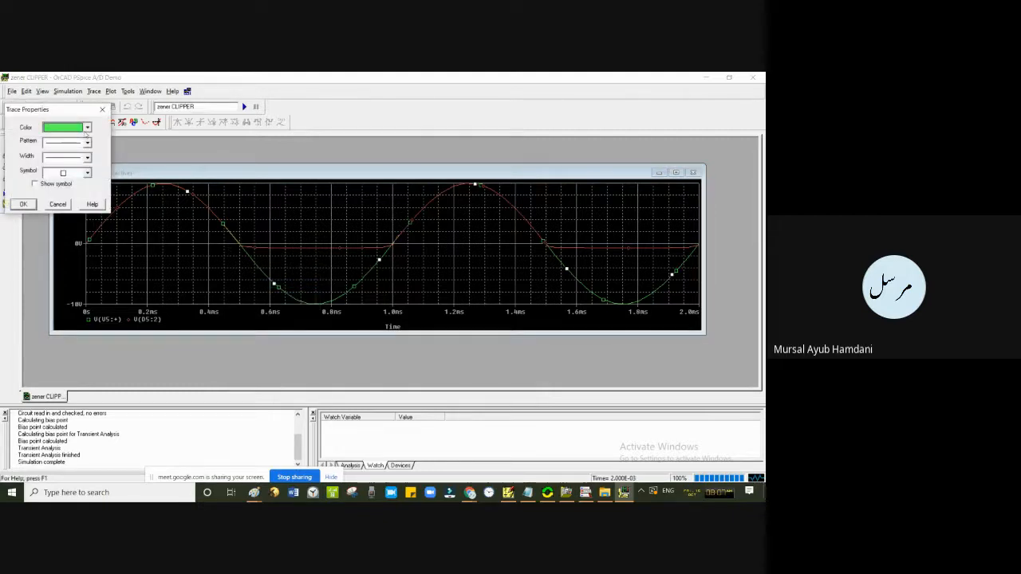
pyautogui.click(87, 126)
pyautogui.click(87, 149)
pyautogui.click(87, 157)
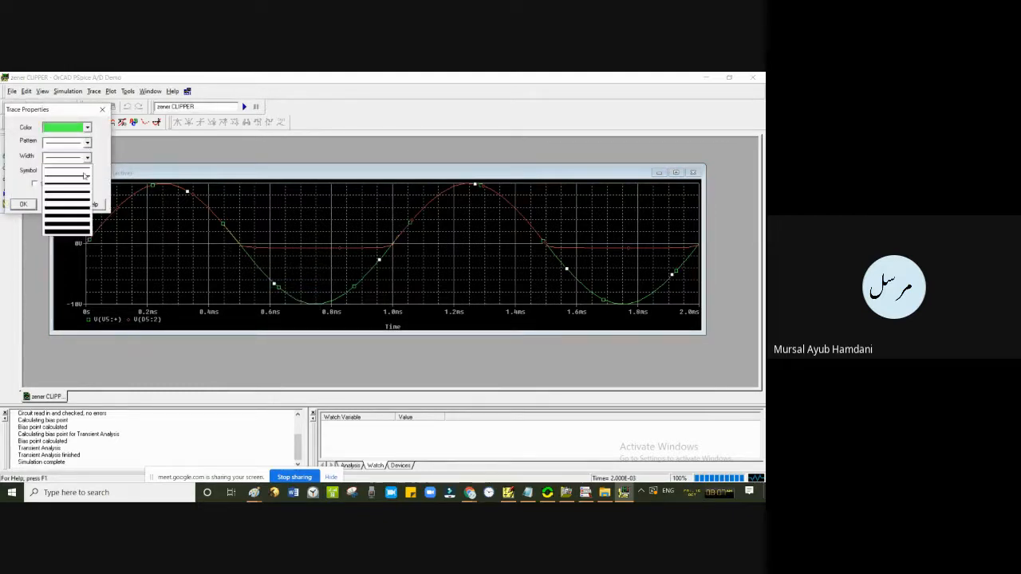
pyautogui.click(83, 206)
pyautogui.click(86, 142)
pyautogui.click(82, 177)
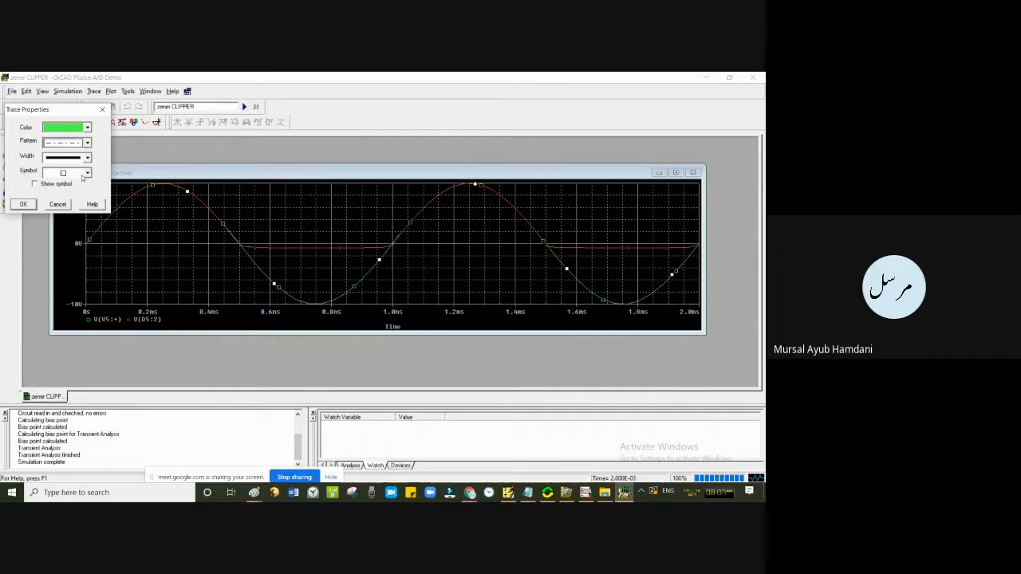
pyautogui.click(23, 205)
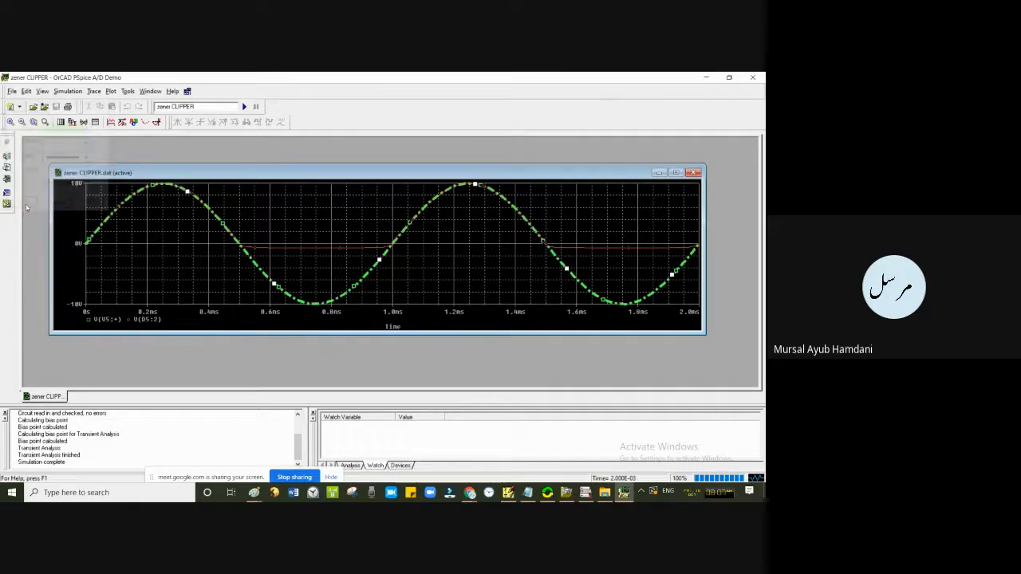
# - Format the red V(D5:2) trace with a thick line width and a dash-dot-dot pattern
pyautogui.rightClick(290, 249)
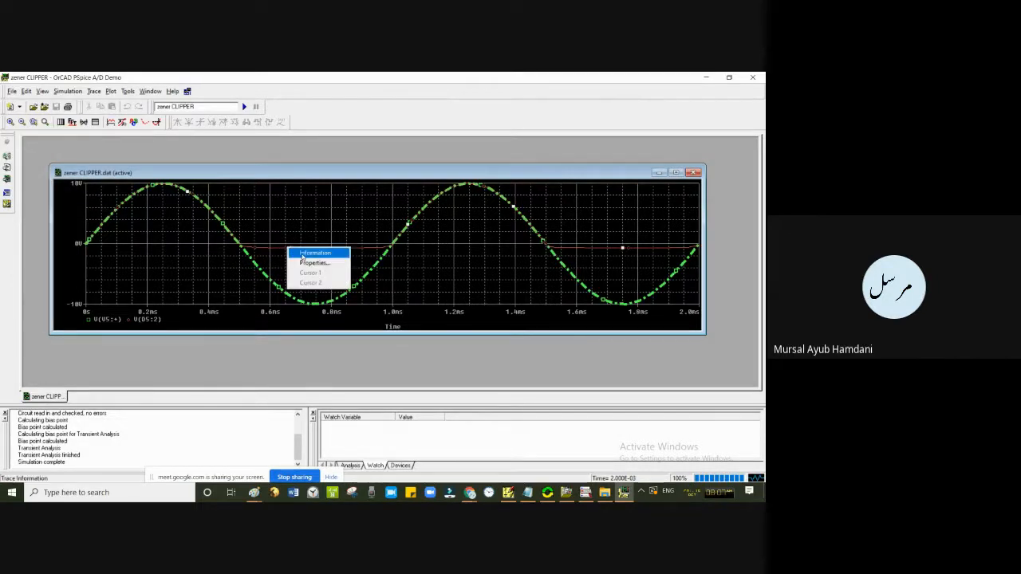
pyautogui.click(313, 263)
pyautogui.click(87, 157)
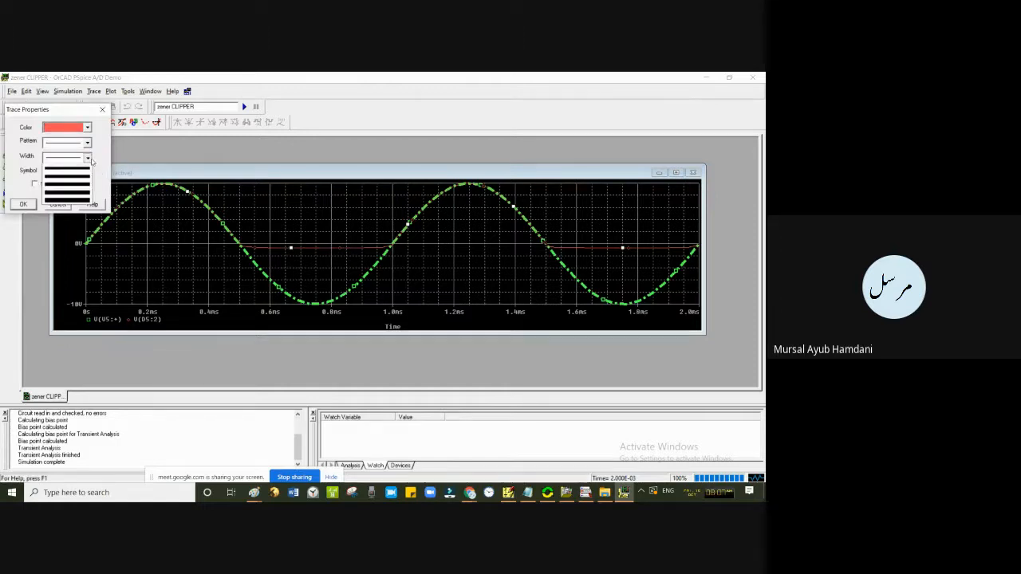
pyautogui.click(80, 199)
pyautogui.click(87, 143)
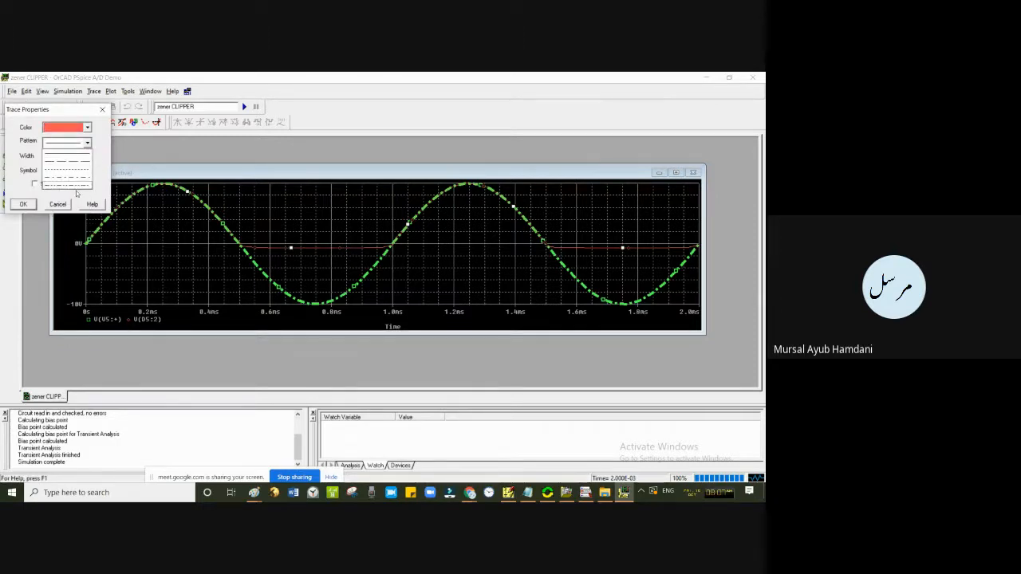
pyautogui.click(77, 186)
pyautogui.click(23, 204)
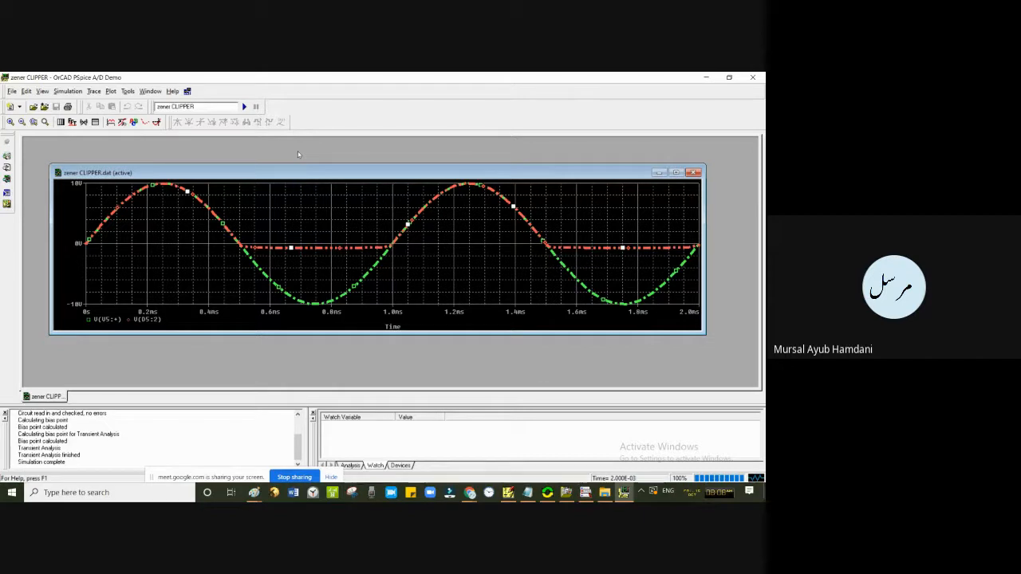
# - Check the circuits in the zener CLIPPER schematic and return to the waveform plot
pyautogui.click(712, 79)
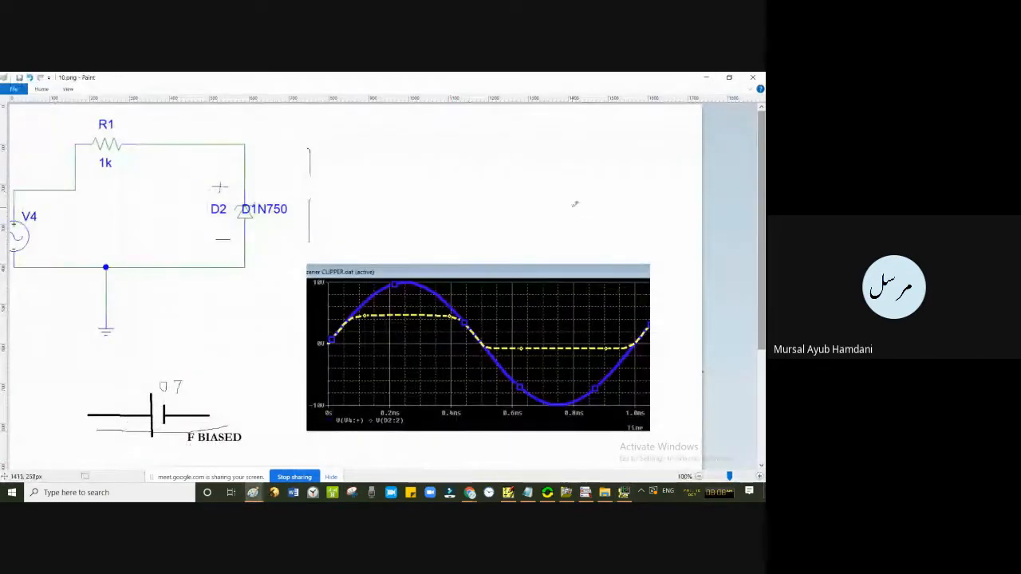
pyautogui.click(705, 78)
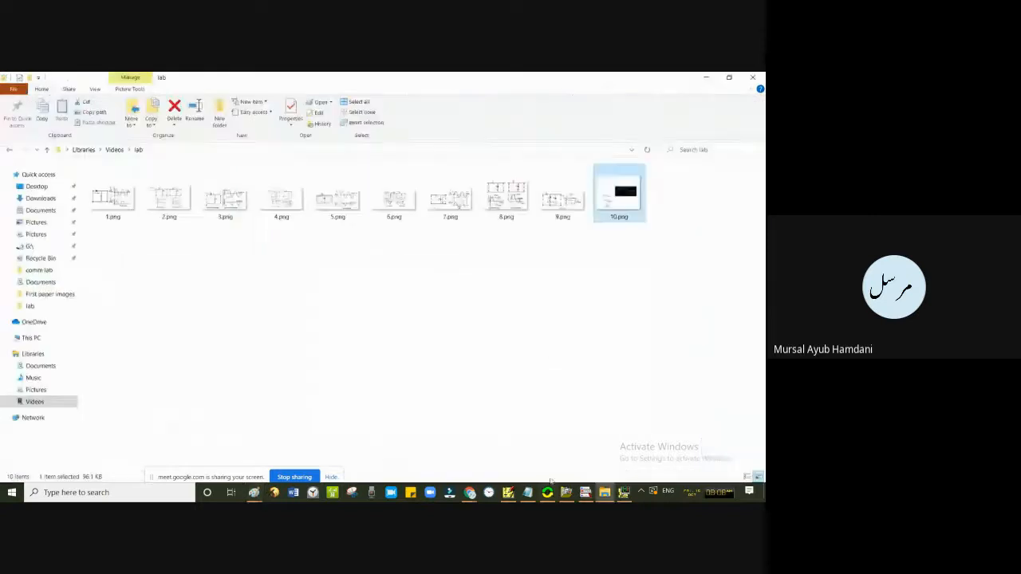
pyautogui.click(507, 492)
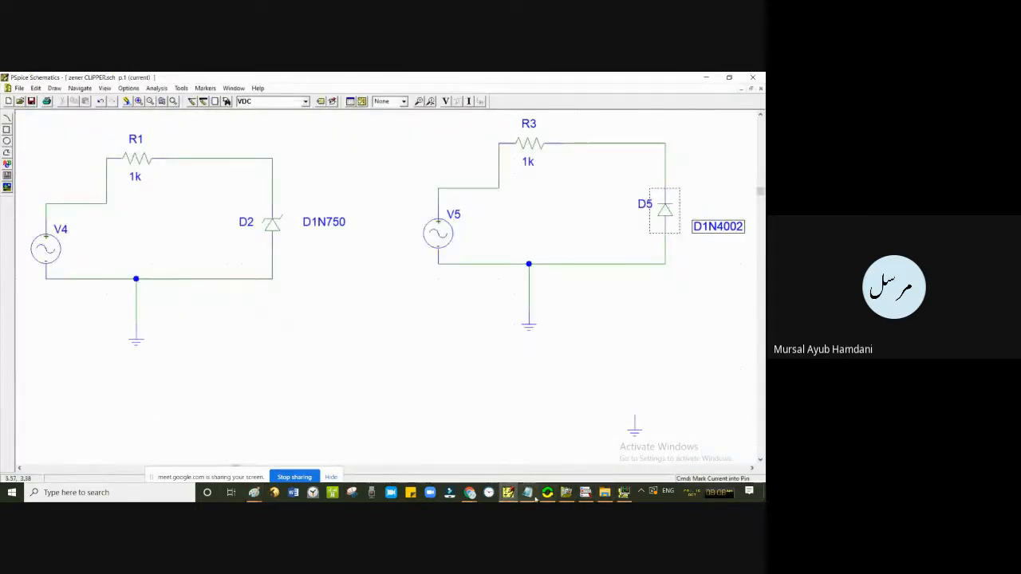
pyautogui.click(623, 492)
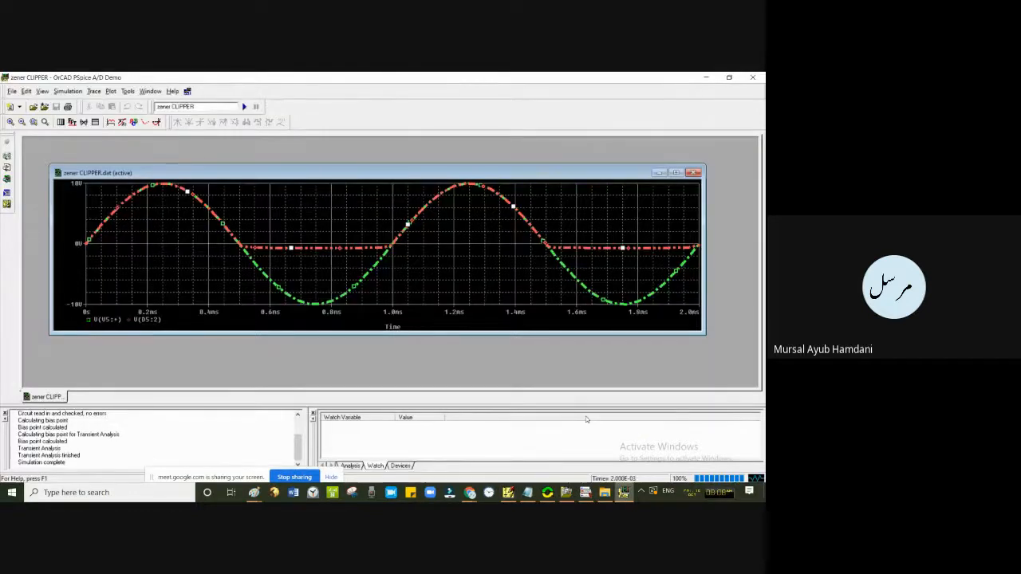
# - Add a second plot to the waveform window and show the V4 source voltage trace V(V4:+) in it
pyautogui.click(111, 91)
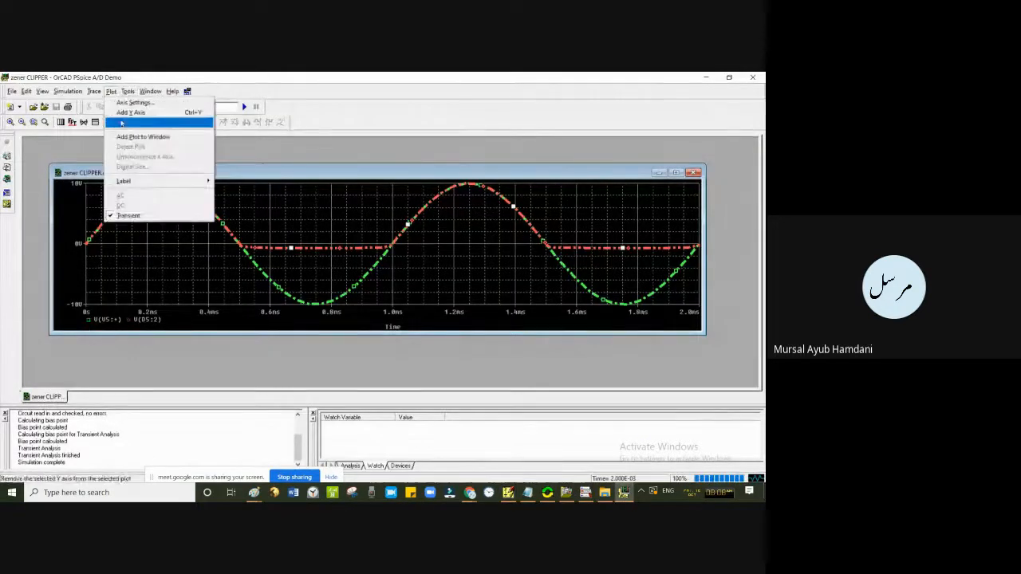
pyautogui.click(127, 136)
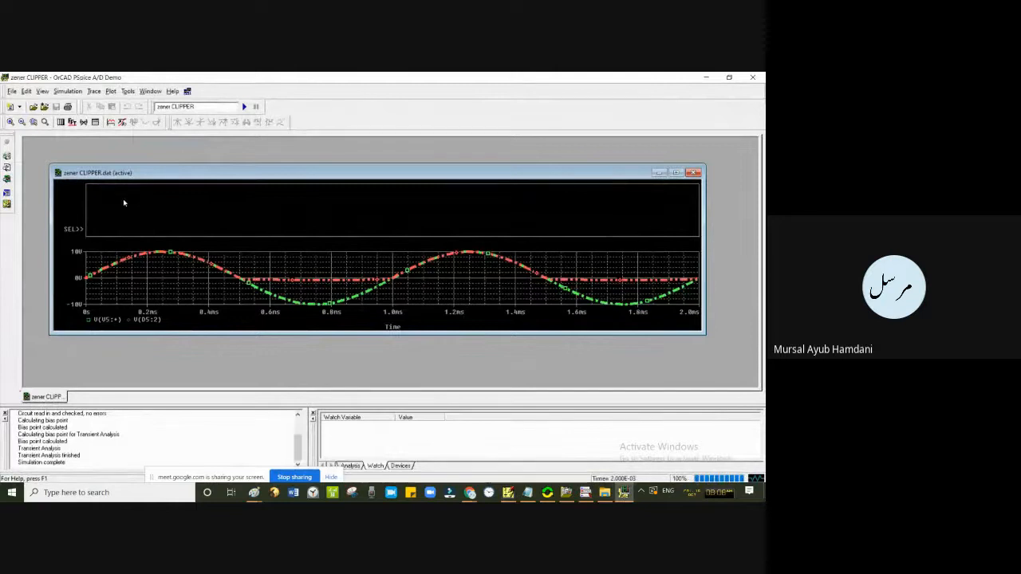
pyautogui.click(93, 91)
pyautogui.click(110, 101)
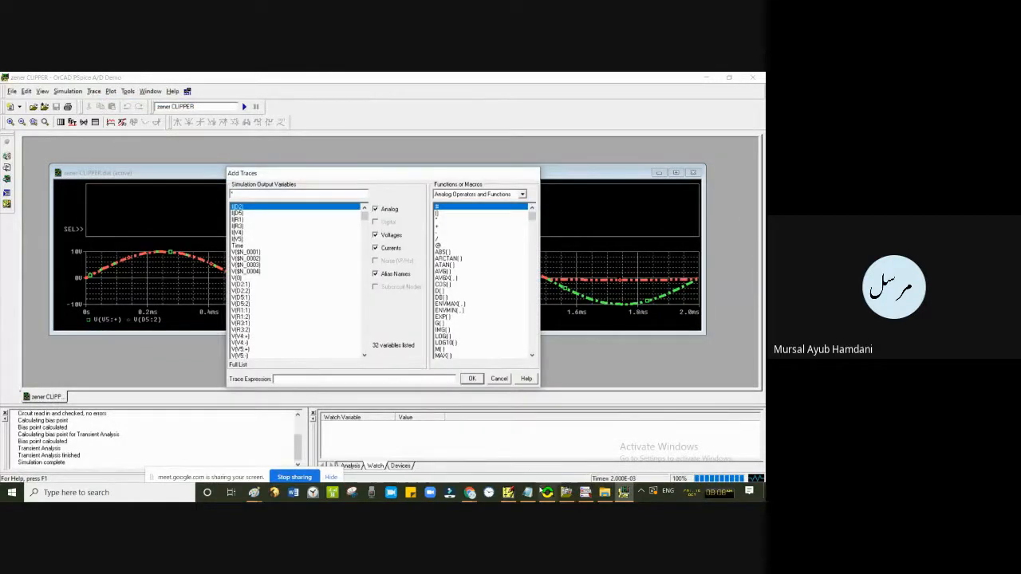
pyautogui.click(508, 492)
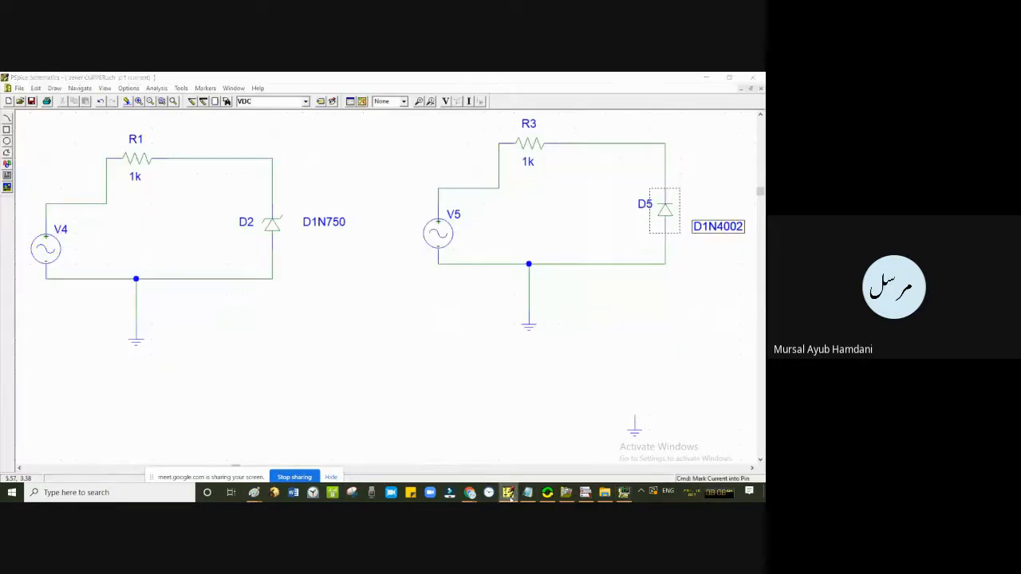
pyautogui.click(510, 496)
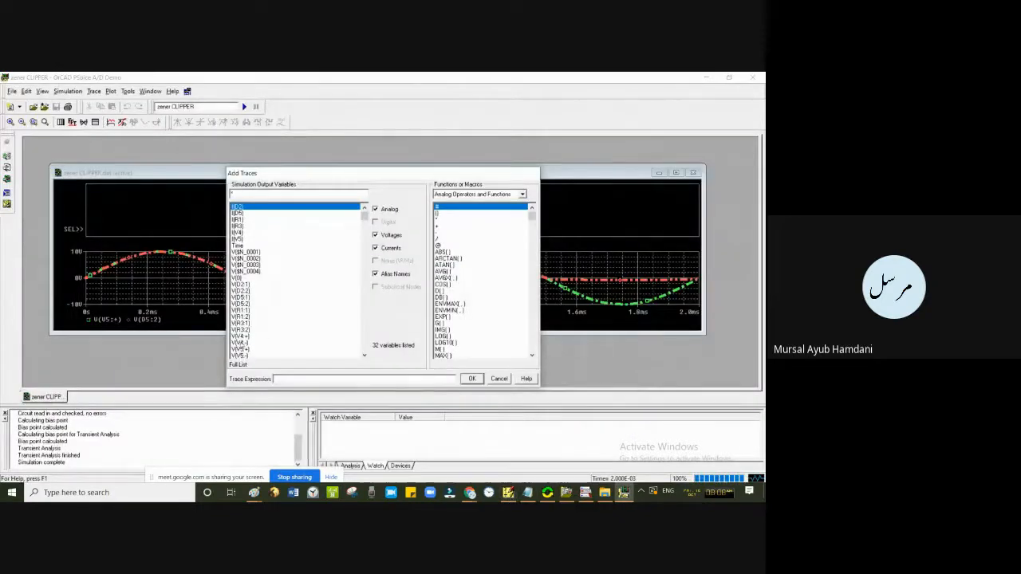
pyautogui.click(252, 337)
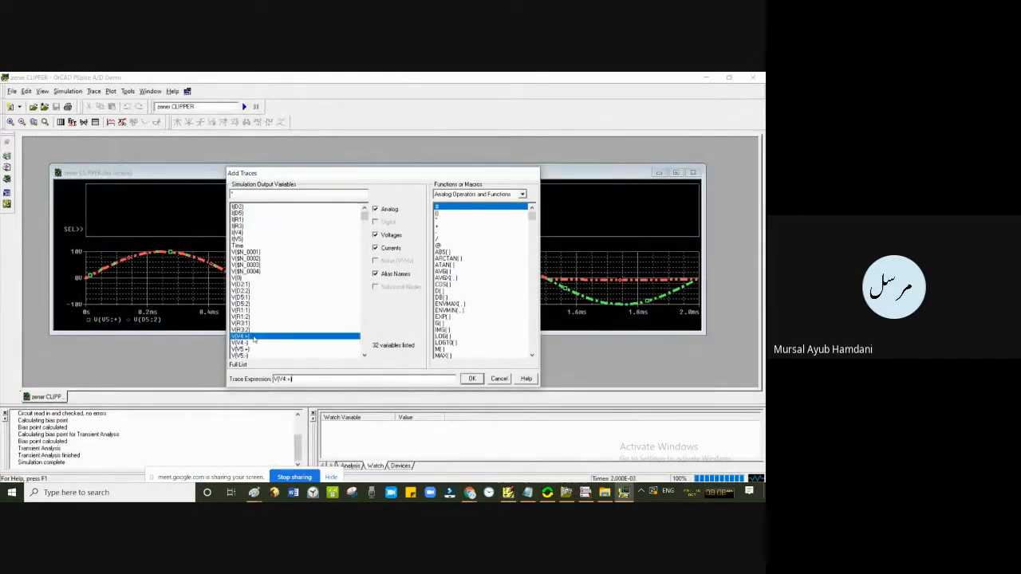
pyautogui.click(471, 378)
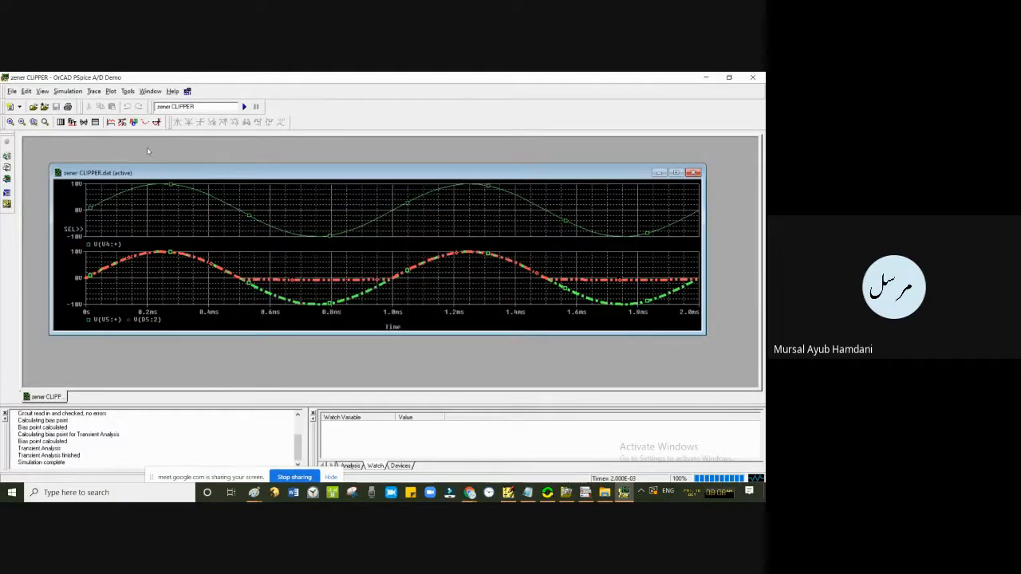
# - Add the zener diode's output voltage trace V(D2:2) to the upper plot
pyautogui.click(96, 92)
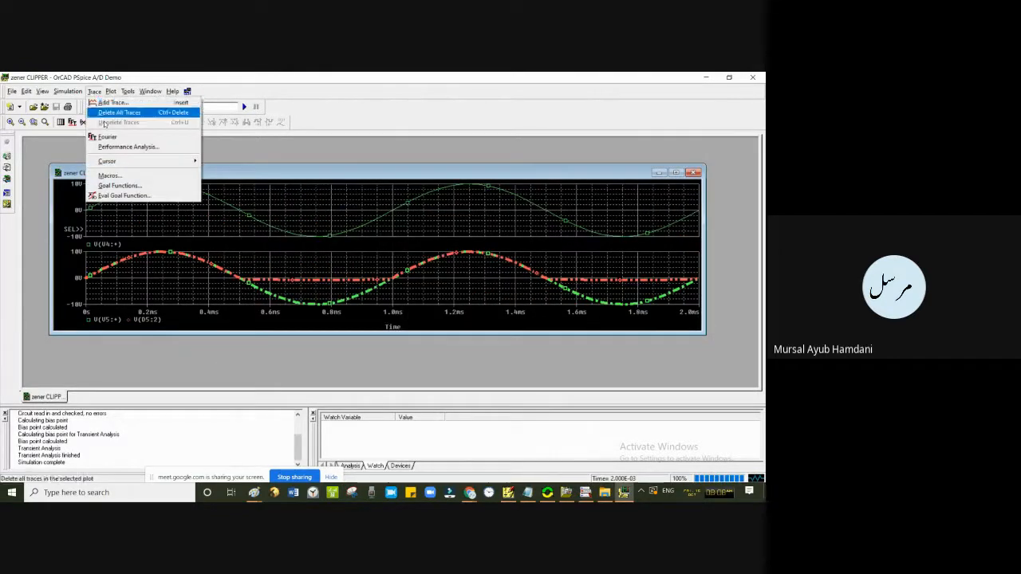
pyautogui.click(111, 102)
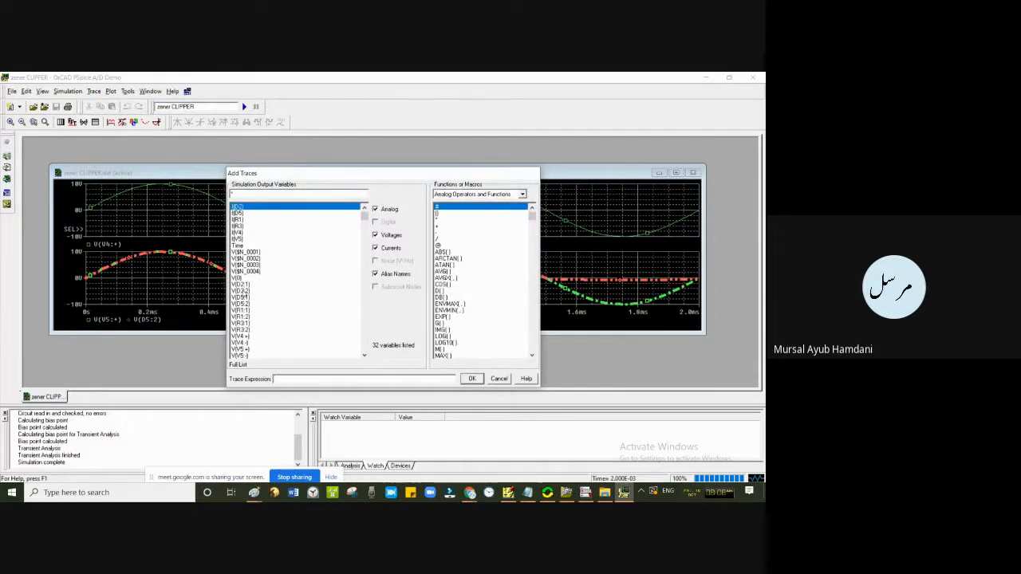
pyautogui.click(241, 291)
pyautogui.click(472, 379)
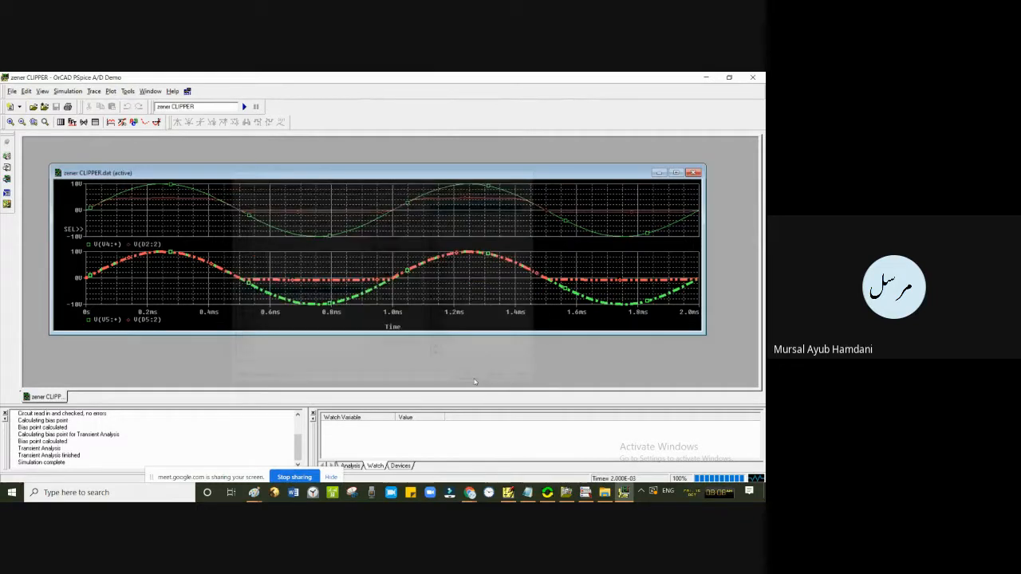
# - Format the red V(D2:2) trace in the upper plot with a thick line width and a dash-dot pattern
pyautogui.doubleClick(151, 187)
pyautogui.click(102, 108)
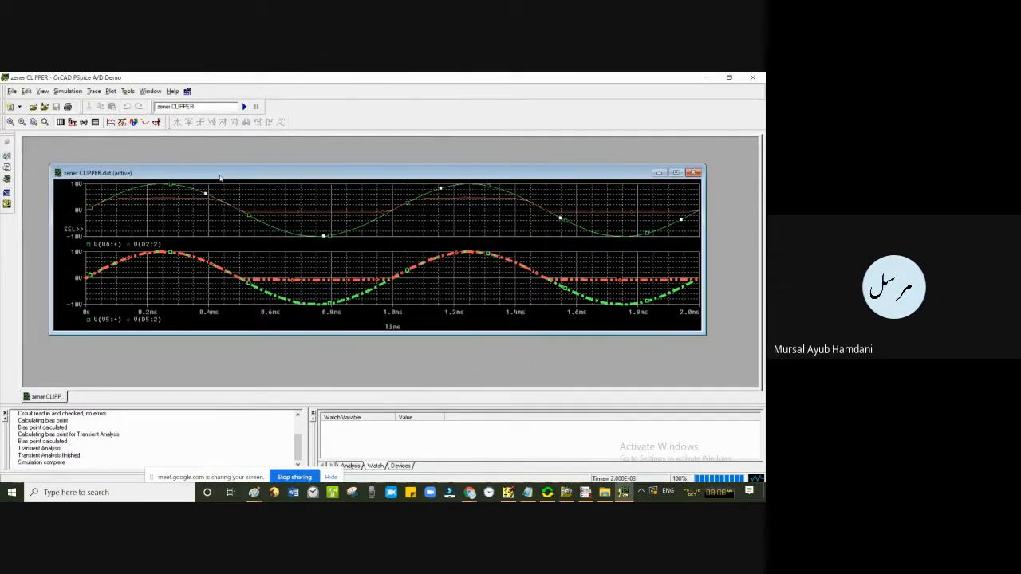
pyautogui.rightClick(264, 212)
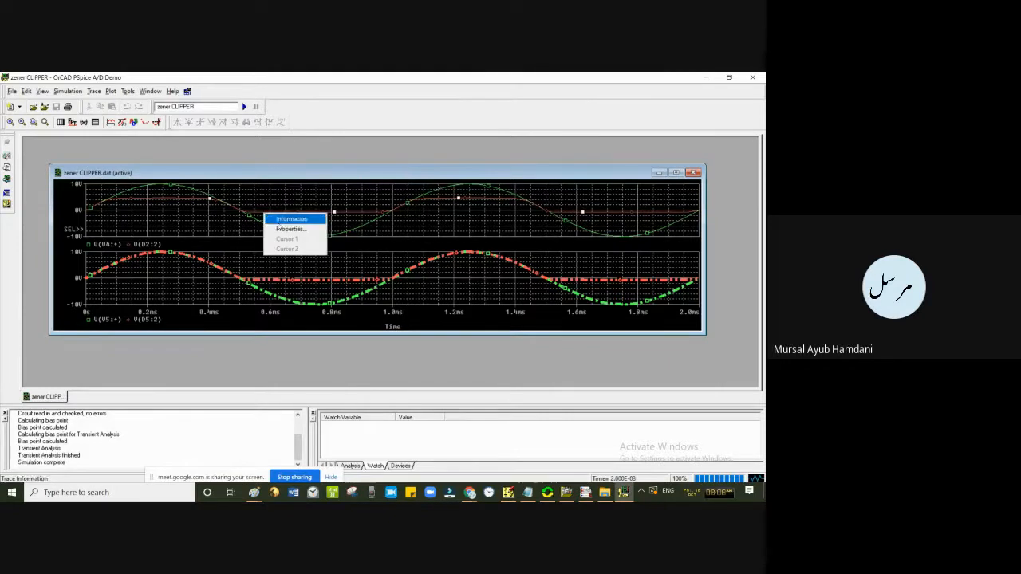
pyautogui.click(287, 229)
pyautogui.click(88, 158)
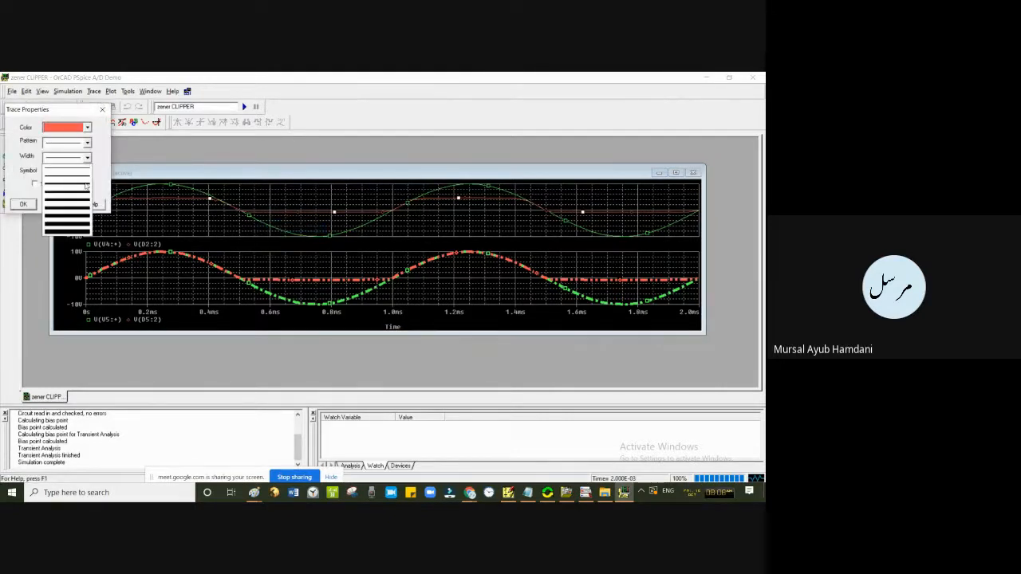
pyautogui.click(84, 196)
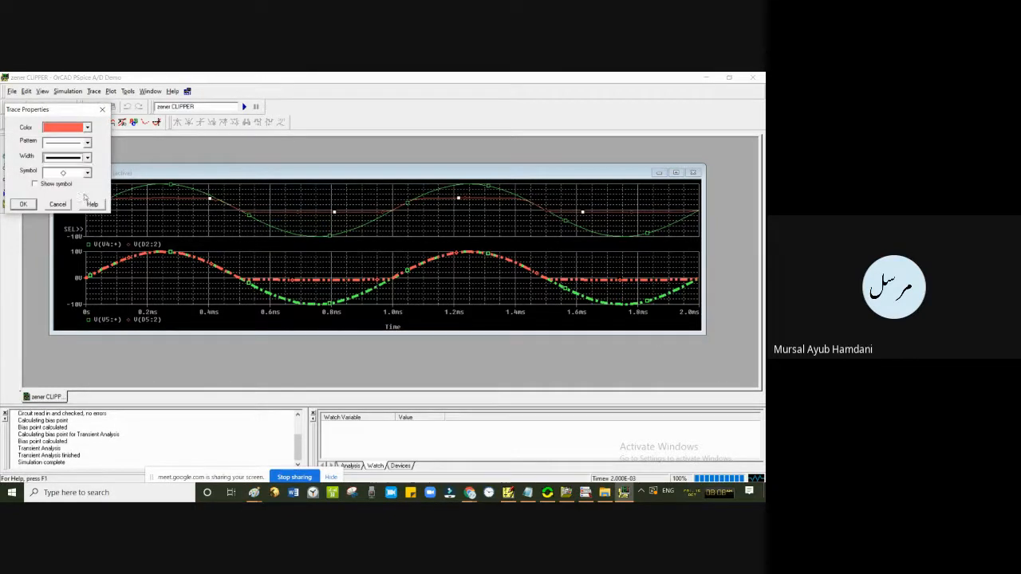
pyautogui.click(87, 143)
pyautogui.click(80, 175)
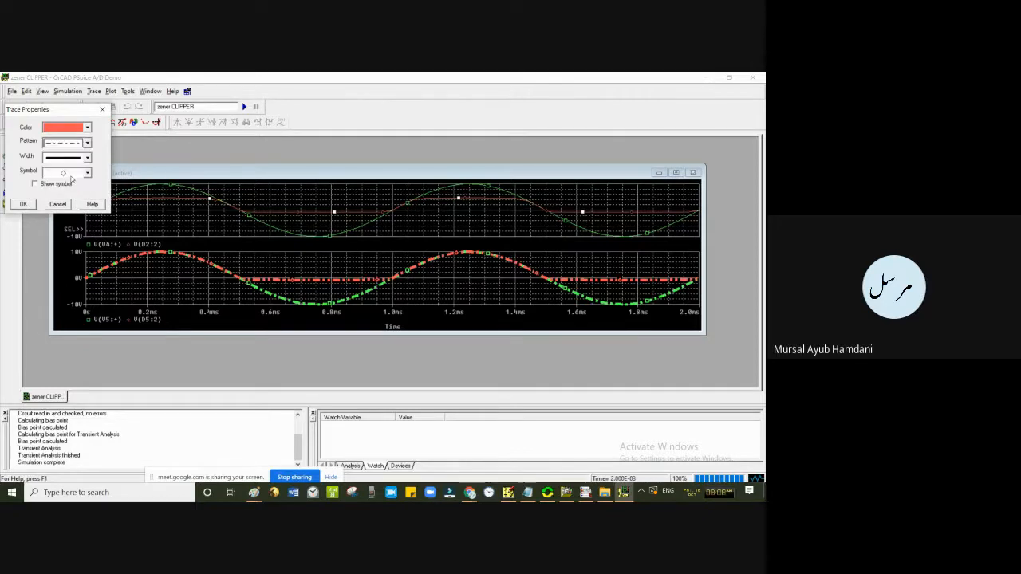
pyautogui.click(23, 204)
# - Format the green V(V4:+) trace in the upper plot with a thick line width and a dotted pattern
pyautogui.click(184, 190)
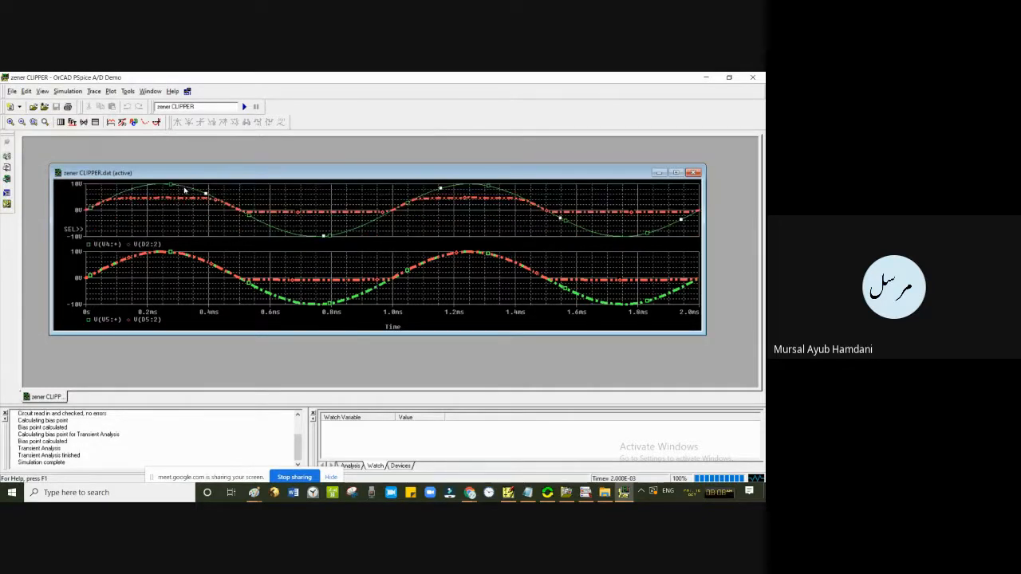
pyautogui.rightClick(187, 189)
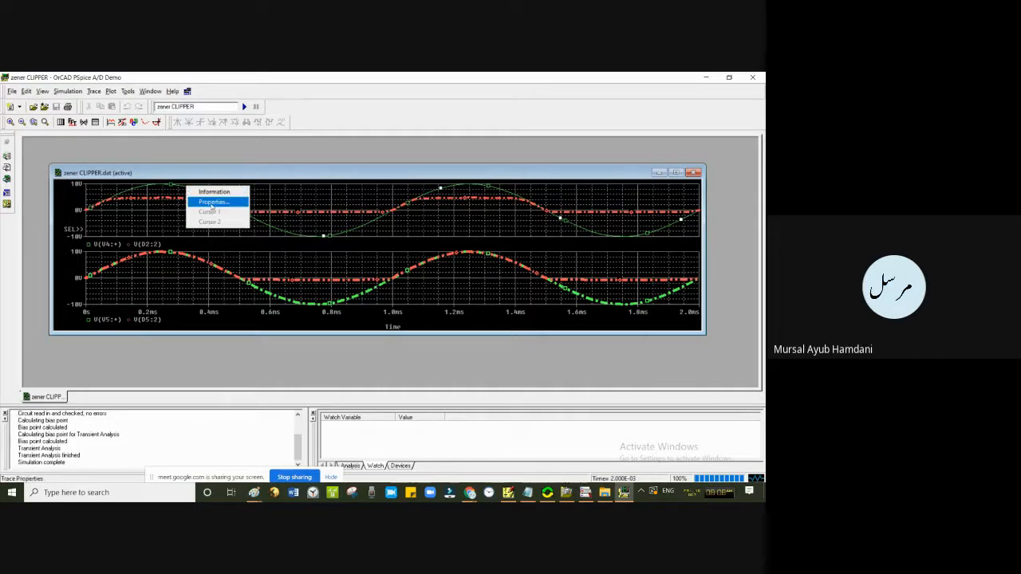
pyautogui.click(211, 204)
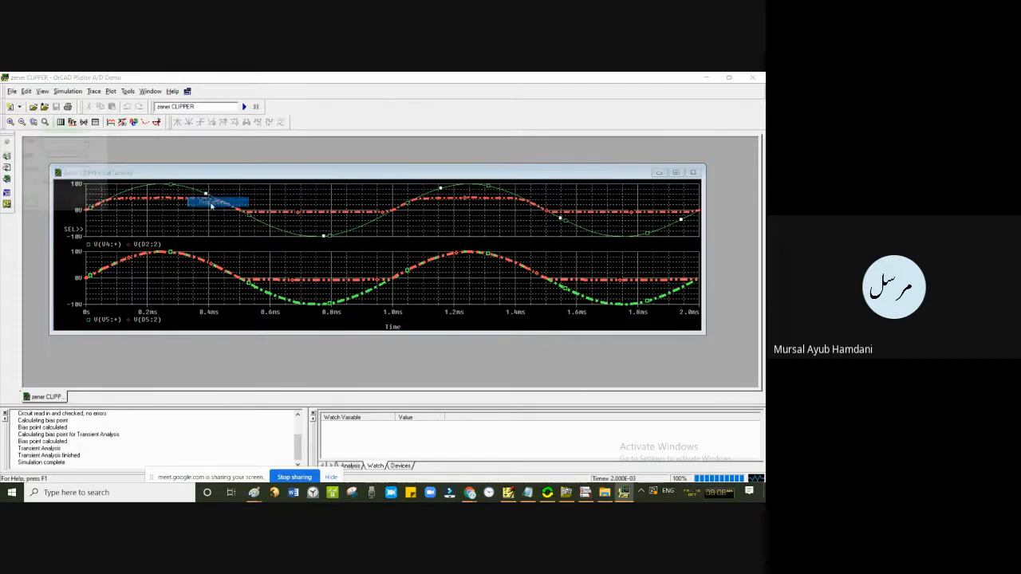
pyautogui.click(87, 158)
pyautogui.click(81, 203)
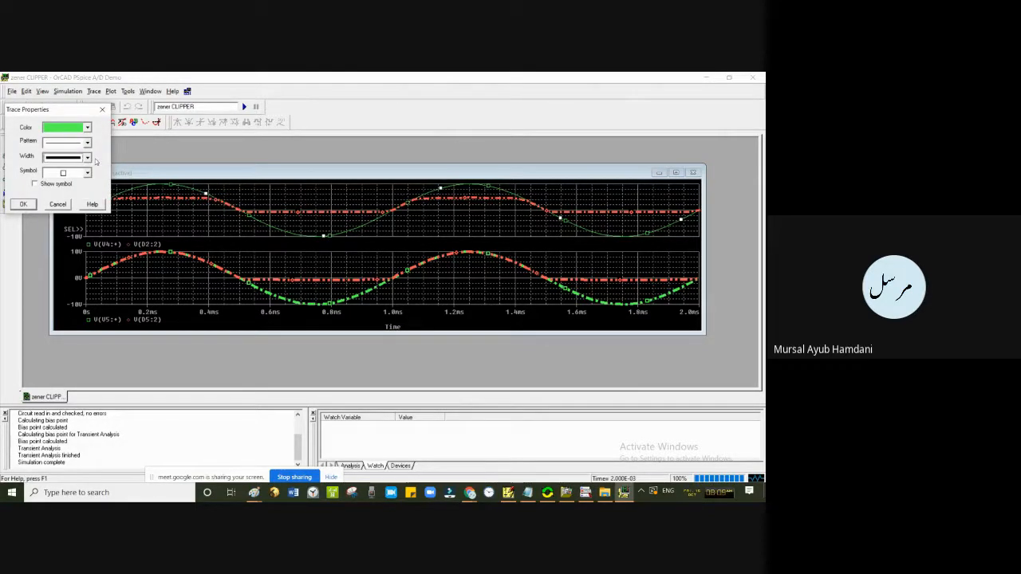
pyautogui.click(87, 143)
pyautogui.click(84, 170)
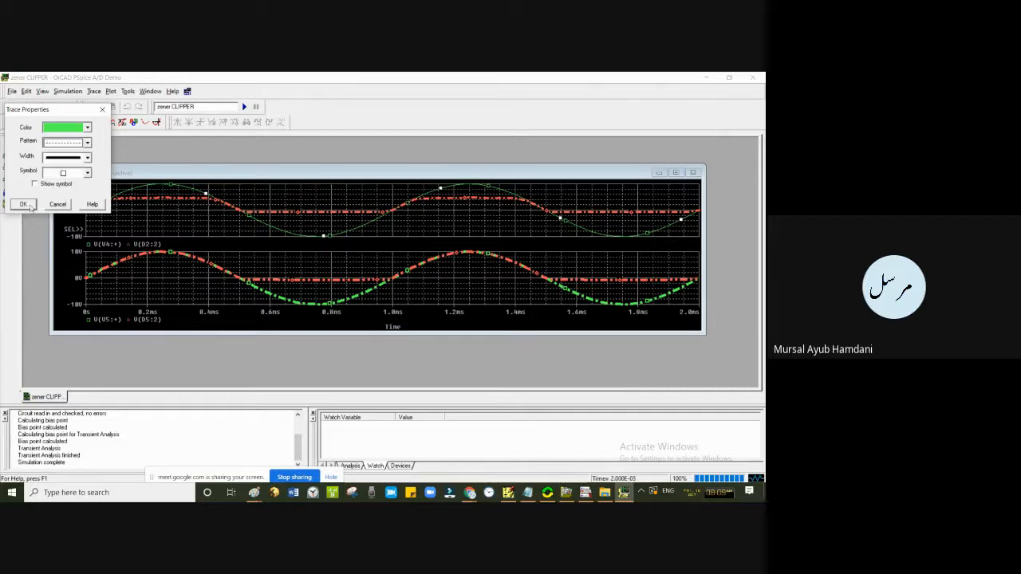
pyautogui.click(23, 204)
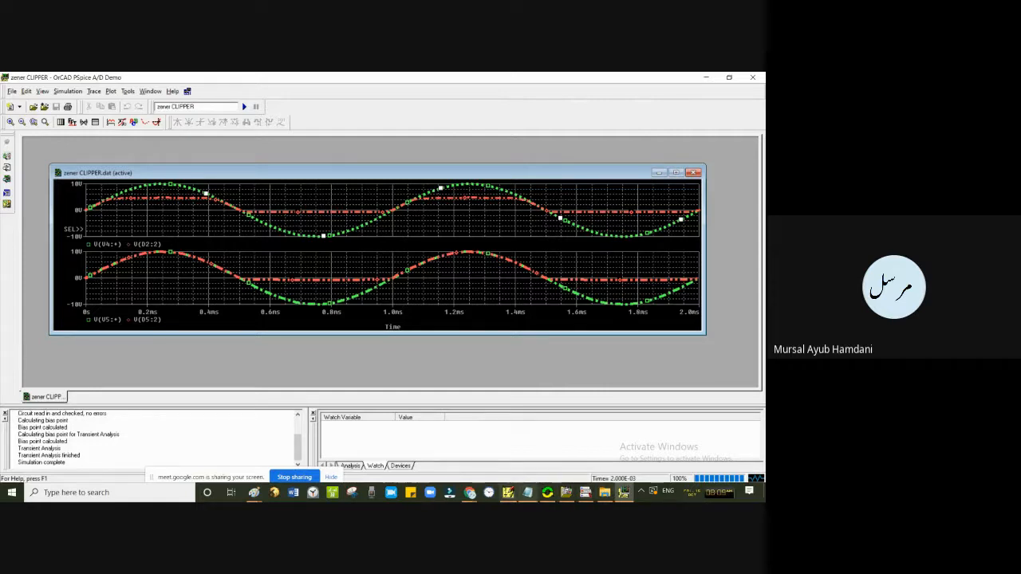
# - Paste a screenshot of the zener CLIPPER schematic into 10.png in Paint and choose a drawing tool for annotating it
pyautogui.click(507, 492)
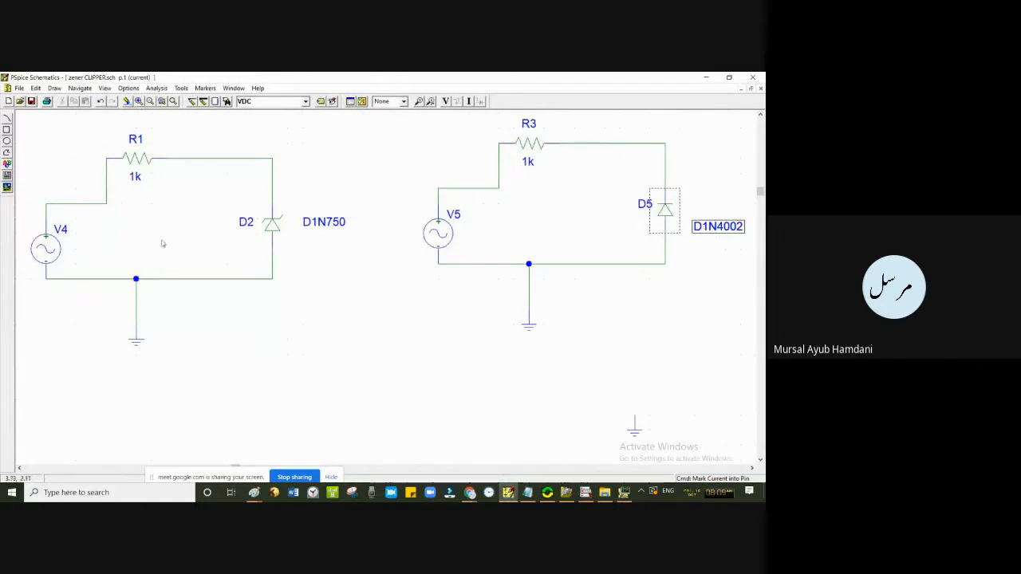
pyautogui.click(253, 492)
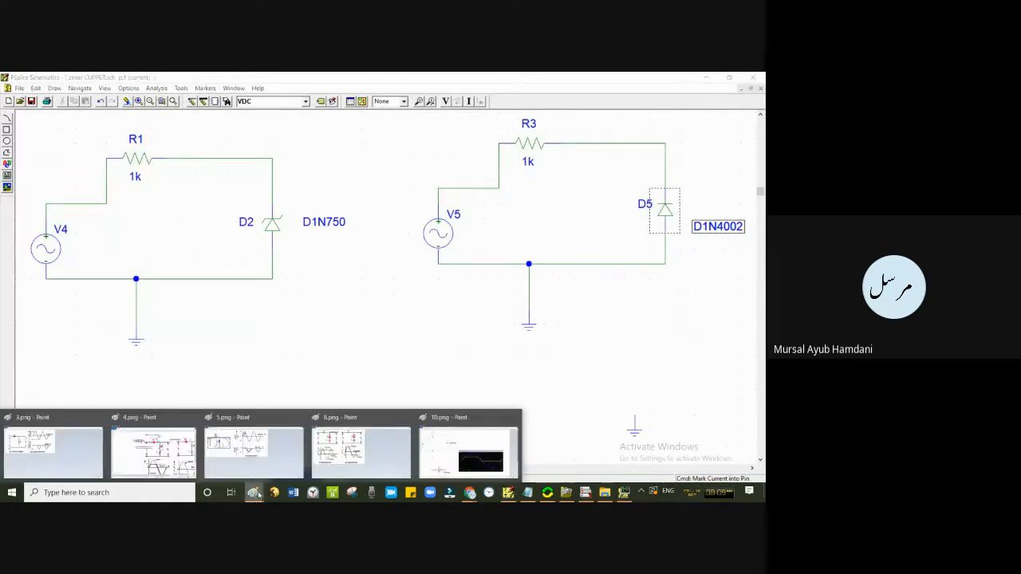
pyautogui.moveTo(153, 447)
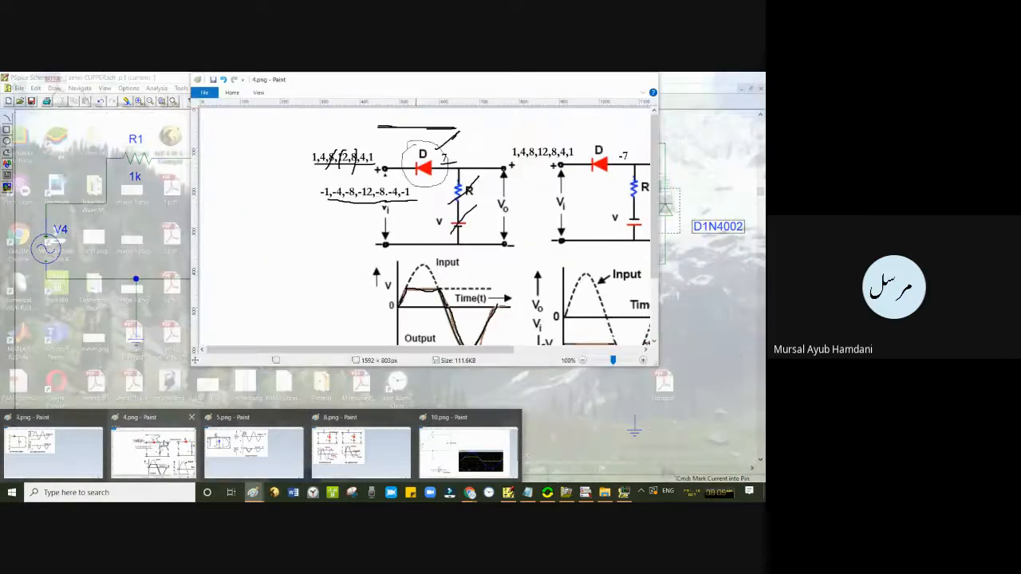
pyautogui.click(442, 439)
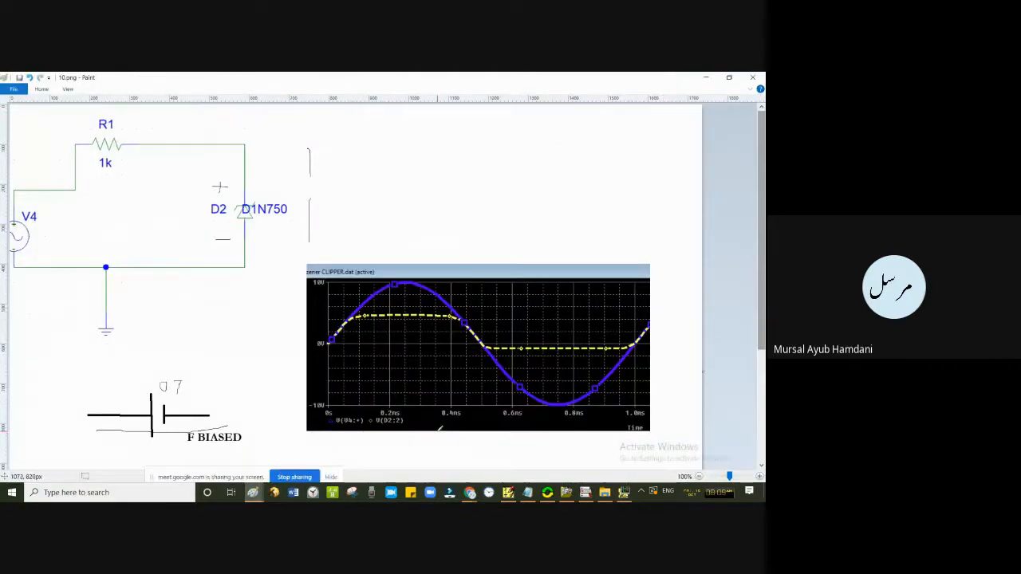
pyautogui.hotkey('ctrl', 'v')
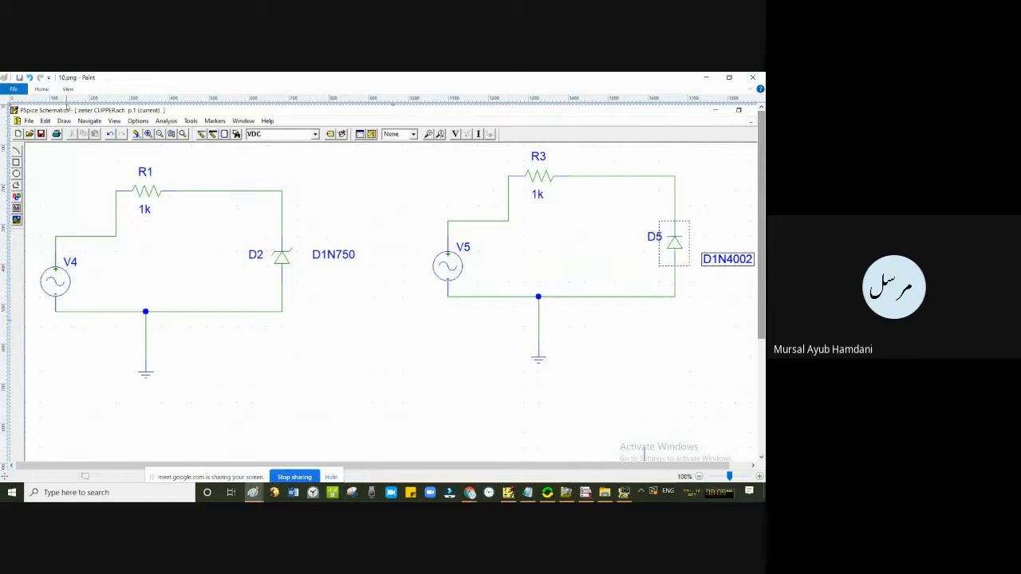
pyautogui.click(42, 89)
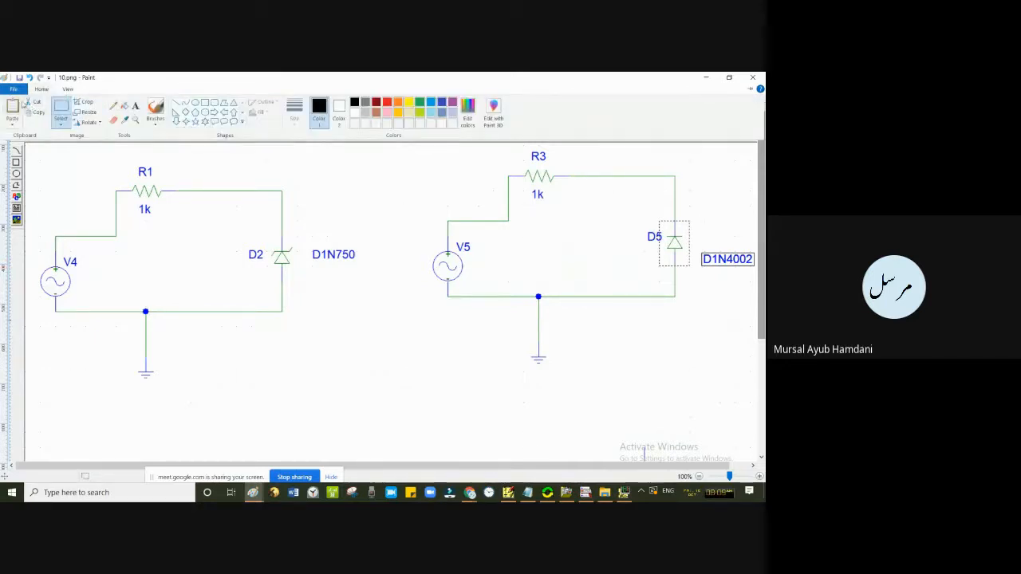
pyautogui.click(41, 89)
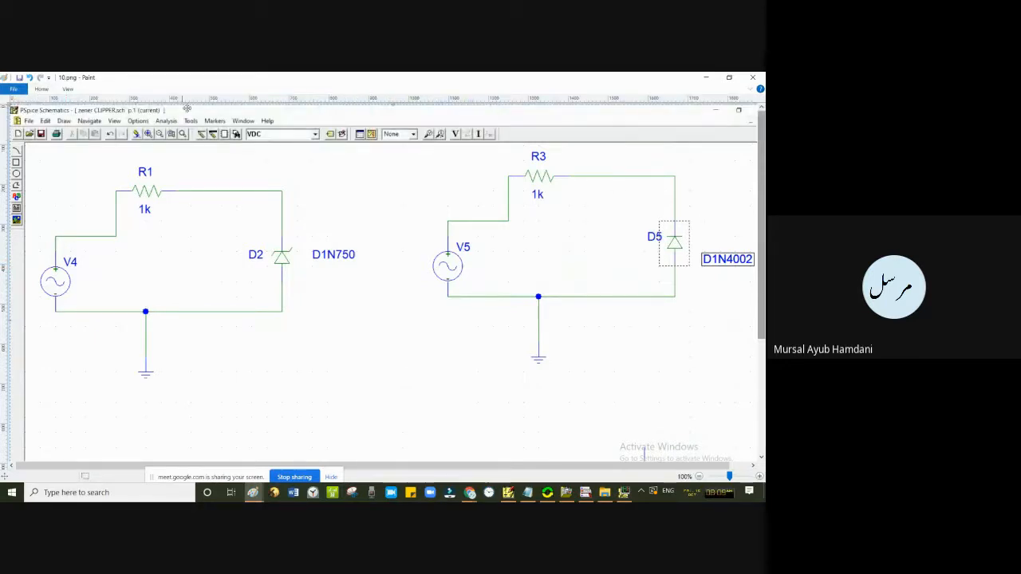
pyautogui.click(42, 90)
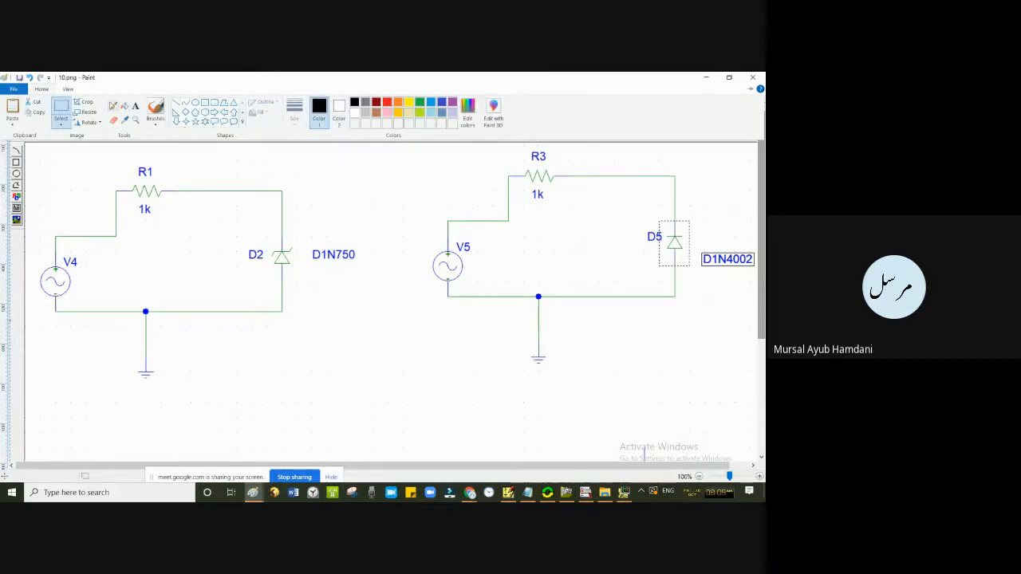
pyautogui.click(161, 102)
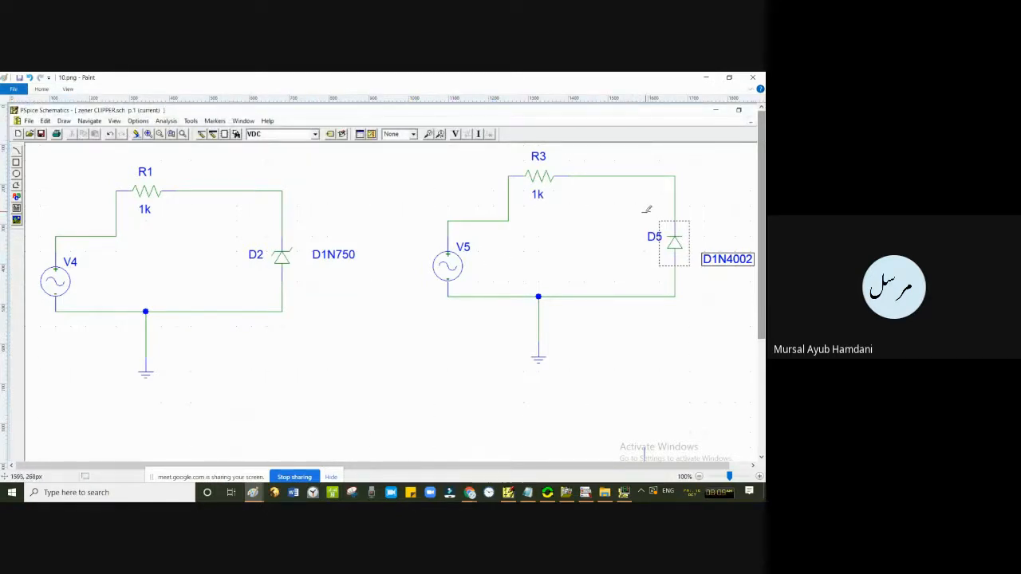
# - Mark plus above and minus below D5, and sketch its reverse-bias curve on axes labelled V and I beneath the circuit
pyautogui.moveTo(645, 209); pyautogui.dragTo(647, 219)
pyautogui.moveTo(632, 344); pyautogui.dragTo(633, 404)
pyautogui.moveTo(564, 370); pyautogui.dragTo(735, 370)
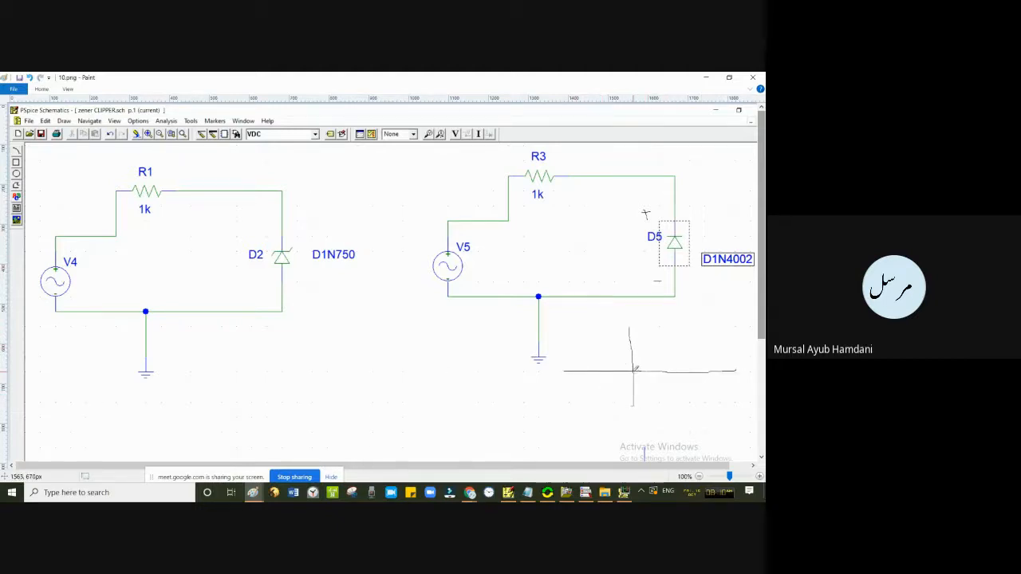
pyautogui.moveTo(635, 369); pyautogui.dragTo(552, 378)
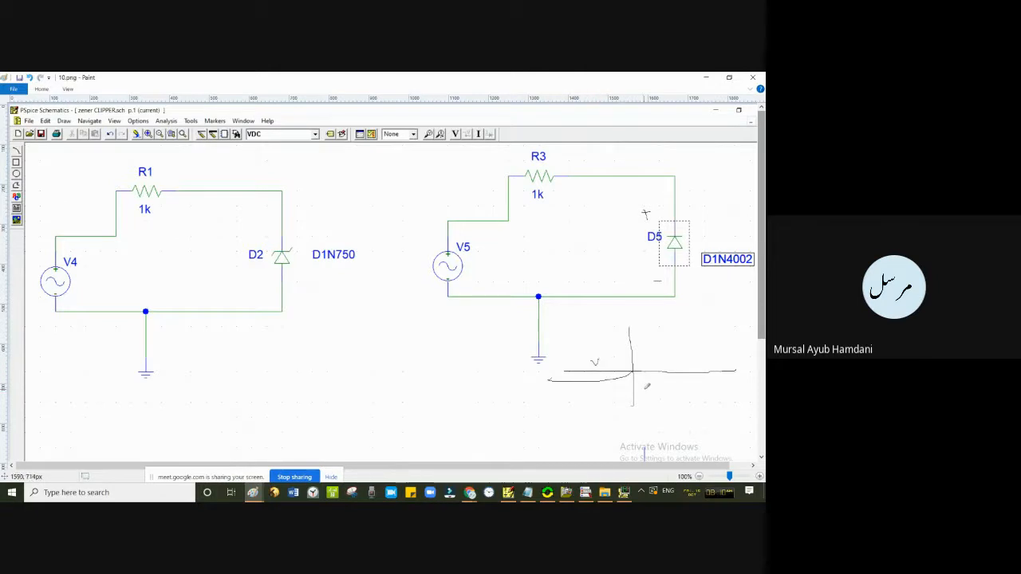
pyautogui.moveTo(643, 392); pyautogui.dragTo(643, 402)
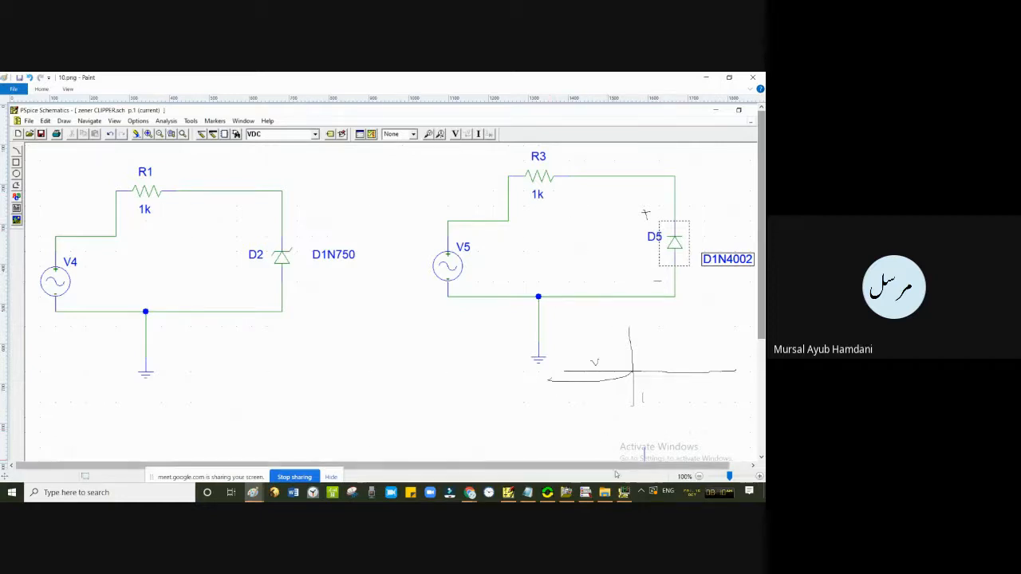
# - View the clipper waveforms in PSpice A/D and return to the annotated 10.png in Paint
pyautogui.click(625, 493)
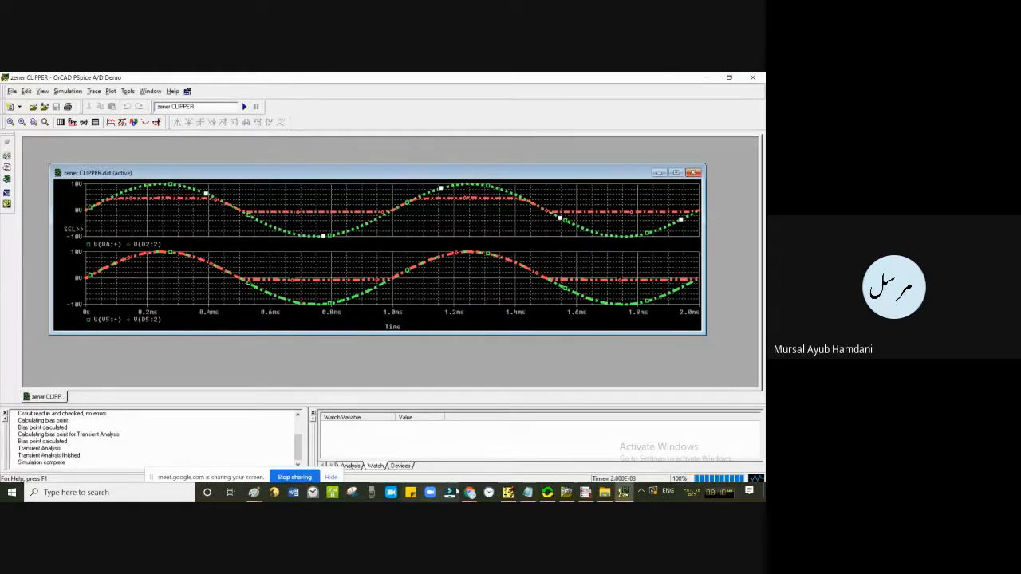
pyautogui.moveTo(254, 492)
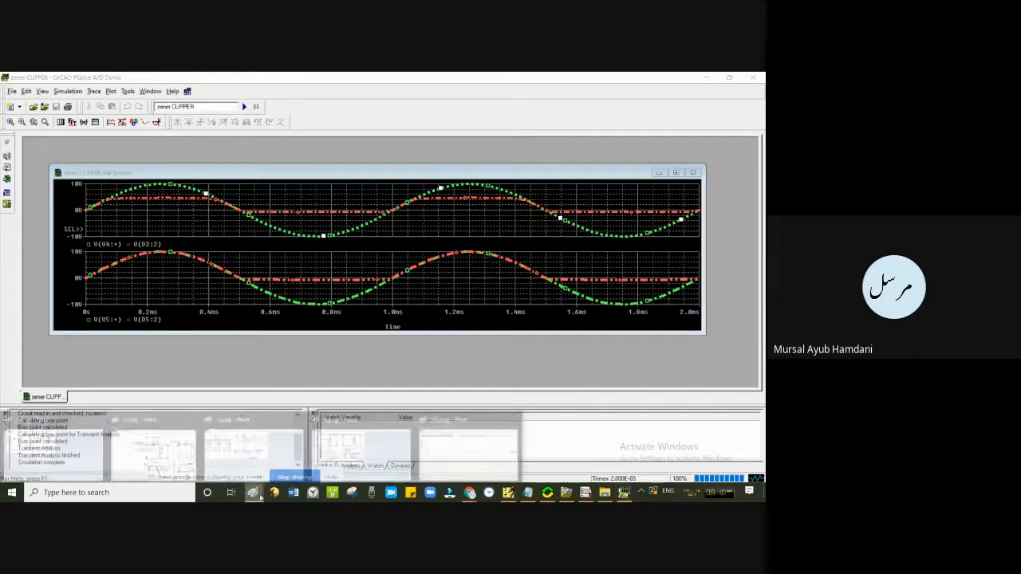
pyautogui.click(467, 453)
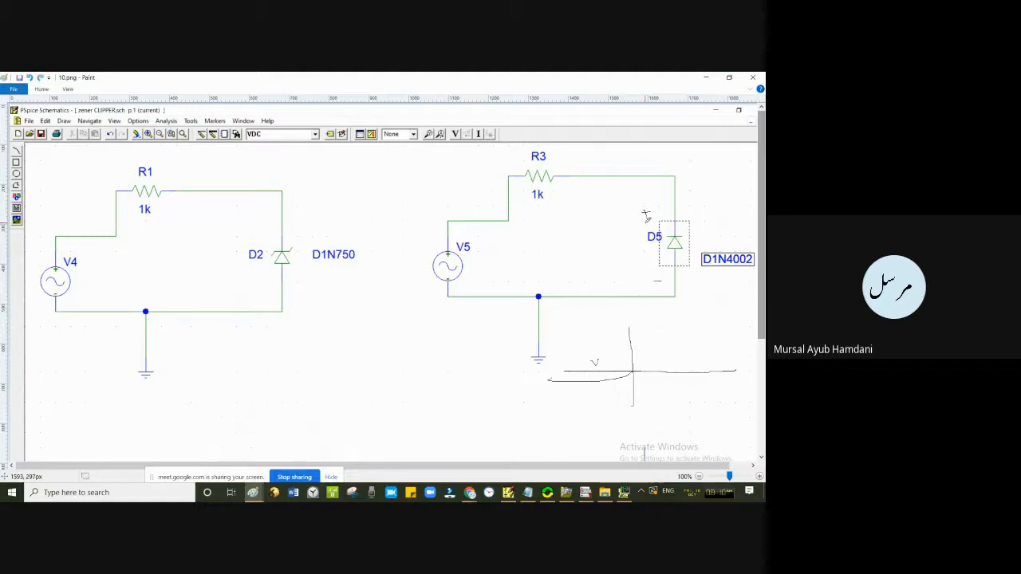
# - Undo the reverse-bias curve, axes and polarity marks drawn around D5
pyautogui.hotkey('ctrl', 'z')
pyautogui.hotkey('ctrl', 'z')
pyautogui.hotkey('ctrl', 'z')
pyautogui.hotkey('ctrl', 'z')
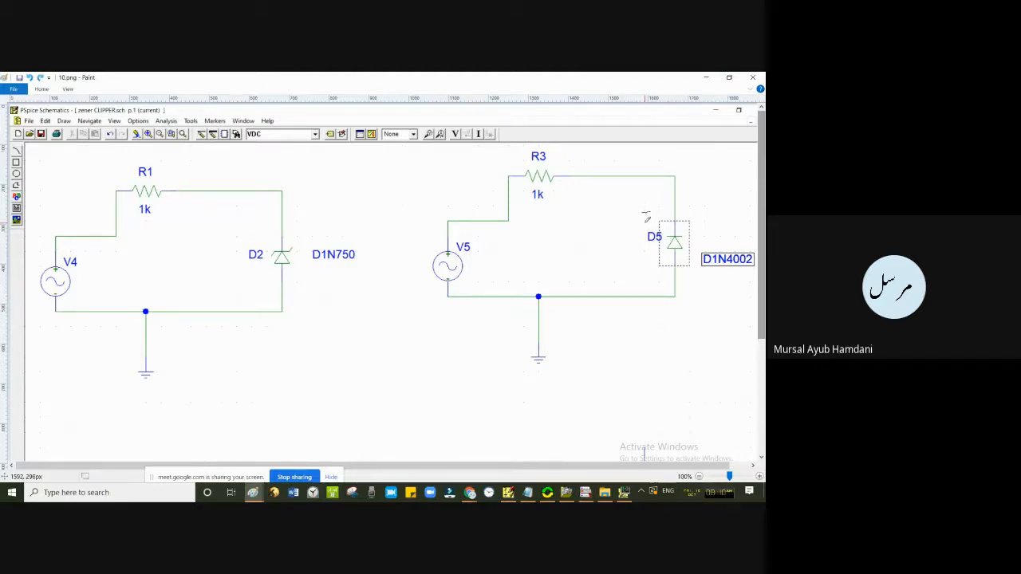
# - Mark minus above and plus below D5, sketch a parallel battery labelled -0.7, and check it against the waveform plot
pyautogui.moveTo(645, 215); pyautogui.dragTo(652, 214)
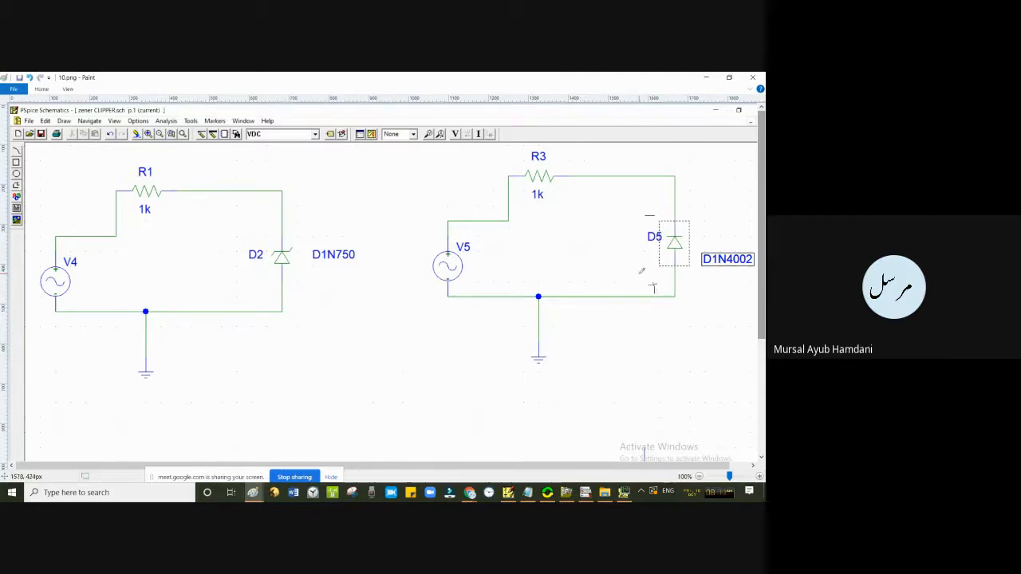
pyautogui.moveTo(608, 267)
pyautogui.mouseDown()
pyautogui.moveTo(632, 266)
pyautogui.moveTo(622, 262)
pyautogui.moveTo(621, 179)
pyautogui.mouseUp()
pyautogui.moveTo(619, 265); pyautogui.dragTo(619, 292)
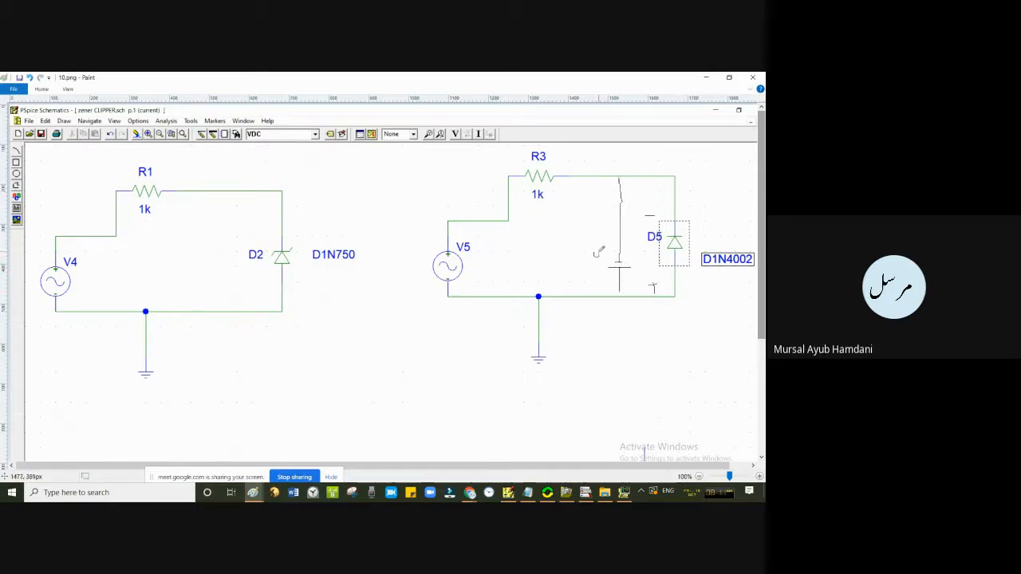
pyautogui.moveTo(596, 251); pyautogui.dragTo(616, 246)
pyautogui.click(624, 492)
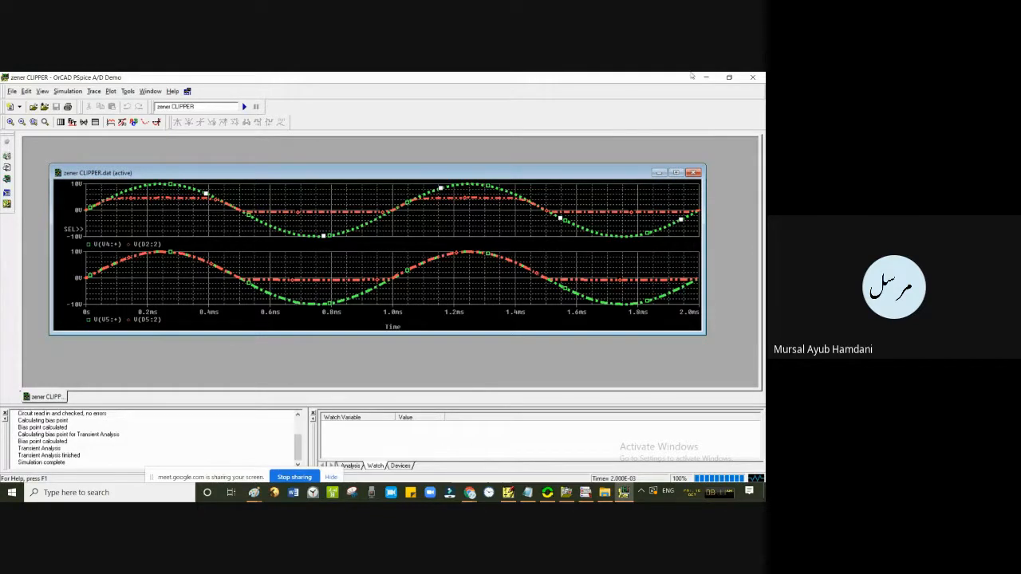
pyautogui.click(705, 77)
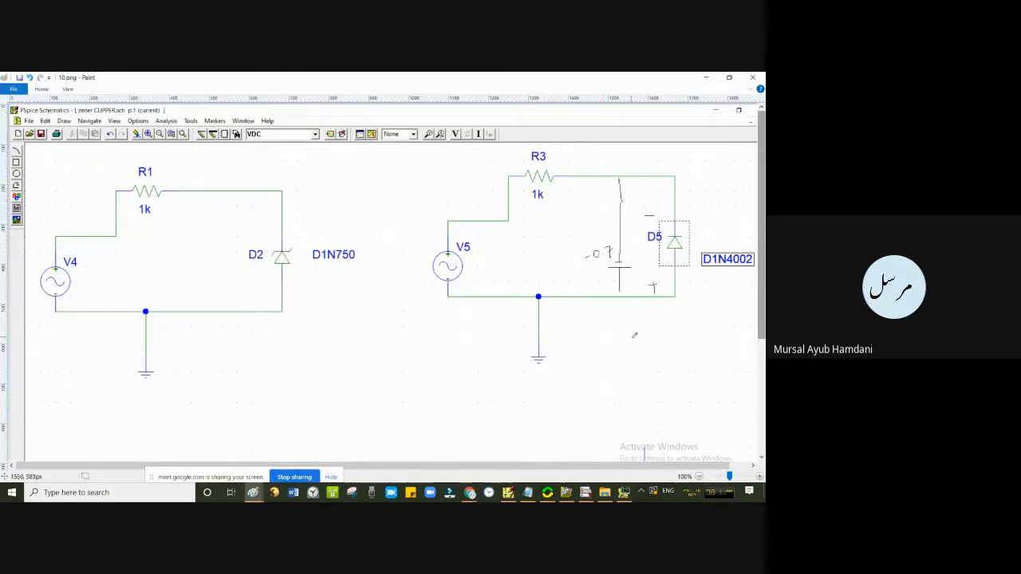
# - Sketch the zener diode's reverse breakdown curve on axes beneath the D2 circuit and label them V and I
pyautogui.moveTo(635, 329); pyautogui.dragTo(629, 376)
pyautogui.moveTo(223, 337); pyautogui.dragTo(232, 459)
pyautogui.moveTo(154, 403); pyautogui.dragTo(351, 378)
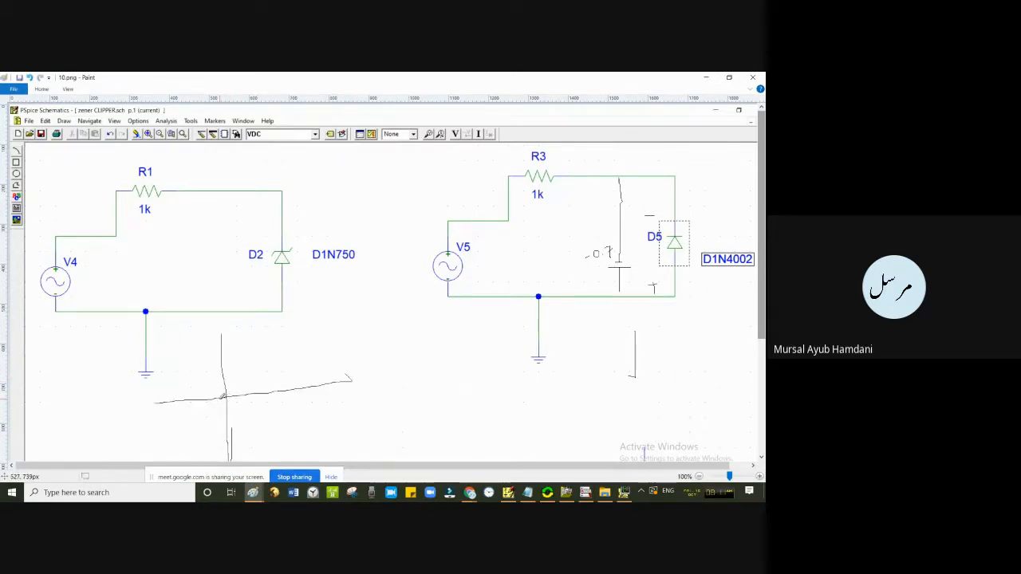
pyautogui.moveTo(225, 394); pyautogui.dragTo(184, 406)
pyautogui.moveTo(173, 424); pyautogui.dragTo(169, 450)
pyautogui.moveTo(182, 411); pyautogui.dragTo(198, 395)
pyautogui.moveTo(248, 418); pyautogui.dragTo(254, 430)
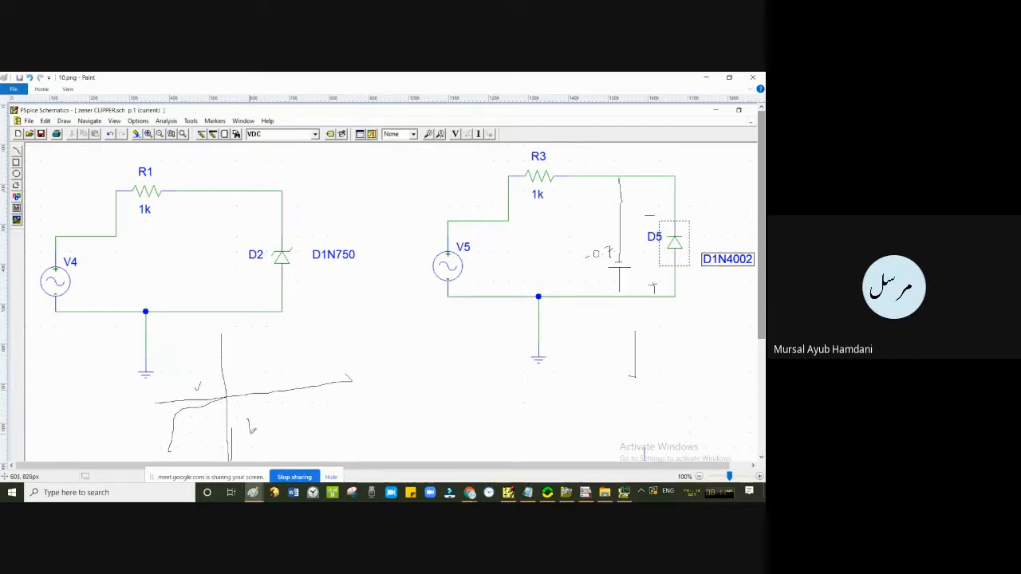
pyautogui.moveTo(192, 384); pyautogui.dragTo(200, 382)
# - Mark plus above and minus below zener diode D2, and return to the waveform plot in PSpice A/D
pyautogui.moveTo(261, 237)
pyautogui.mouseDown()
pyautogui.moveTo(272, 236)
pyautogui.moveTo(263, 244)
pyautogui.mouseUp()
pyautogui.moveTo(261, 297); pyautogui.dragTo(268, 297)
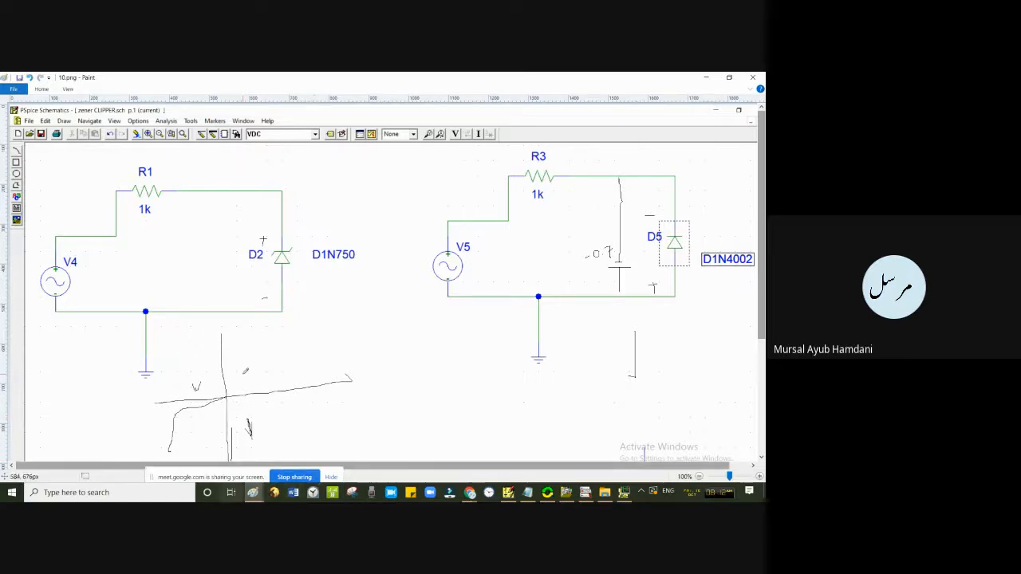
pyautogui.click(605, 492)
pyautogui.click(624, 492)
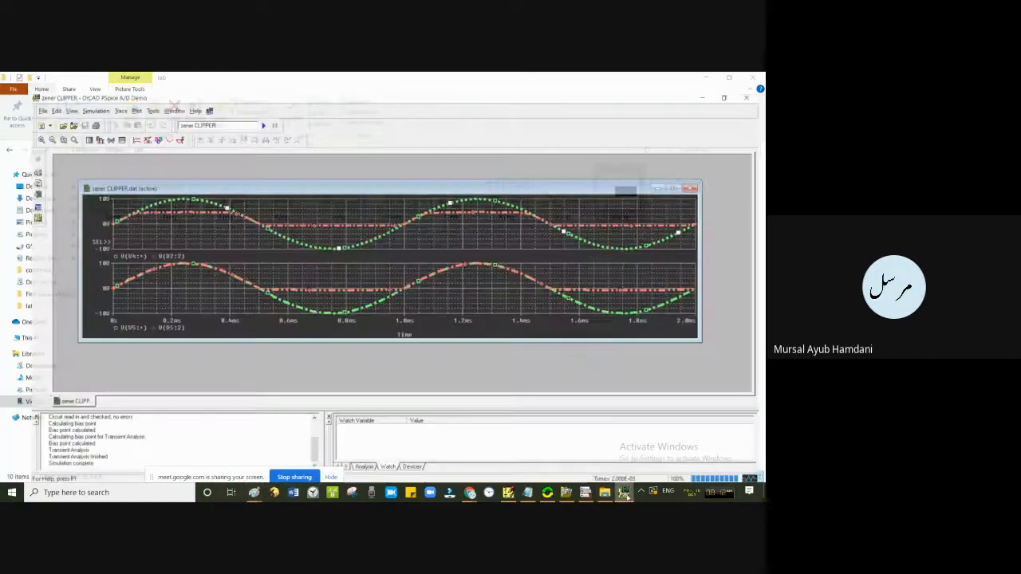
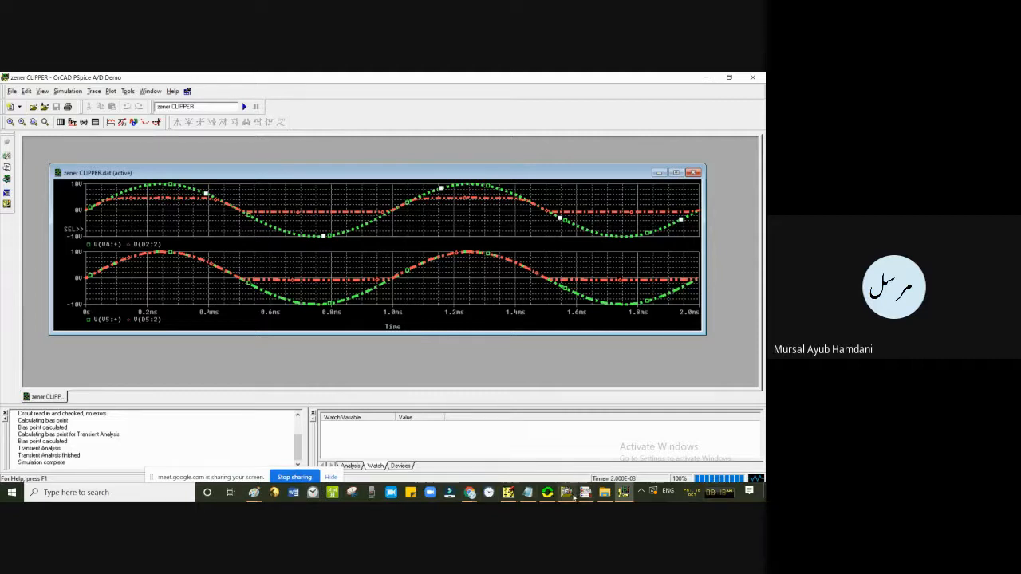
# - Switch to the 10.png drawing in Paint and sketch a battery labelled Vz in parallel with zener diode D2
pyautogui.click(253, 493)
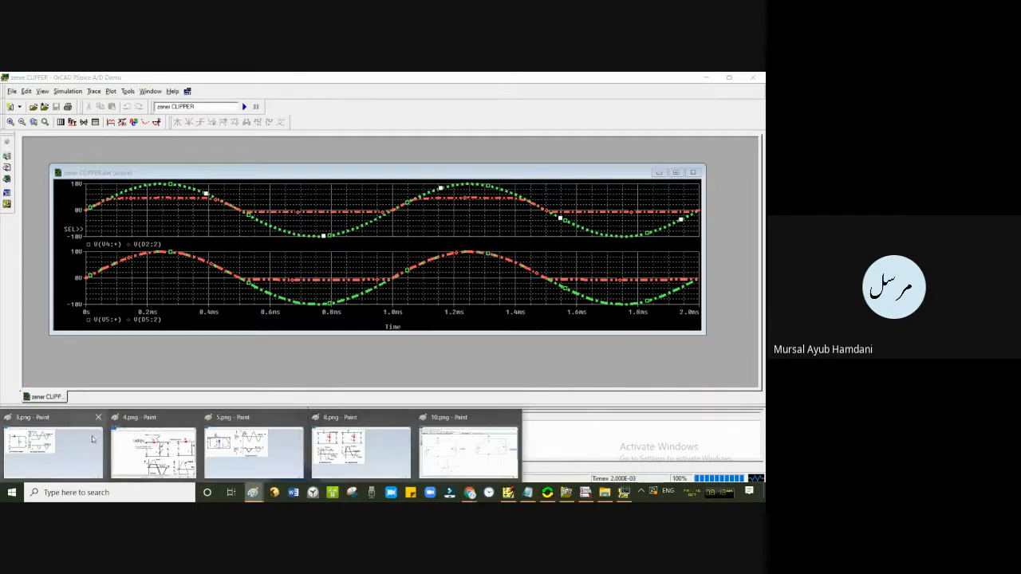
pyautogui.moveTo(99, 441)
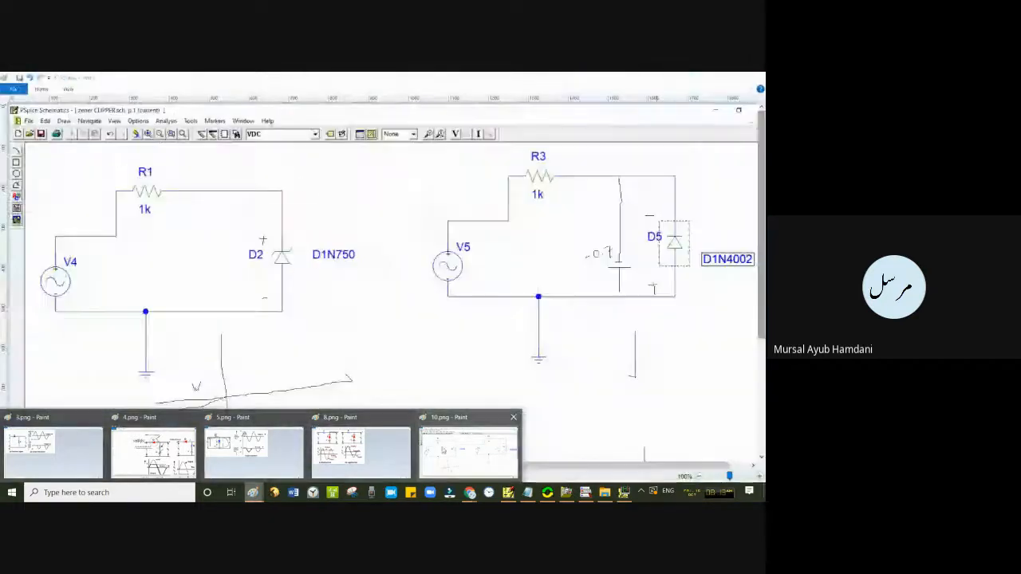
pyautogui.click(468, 451)
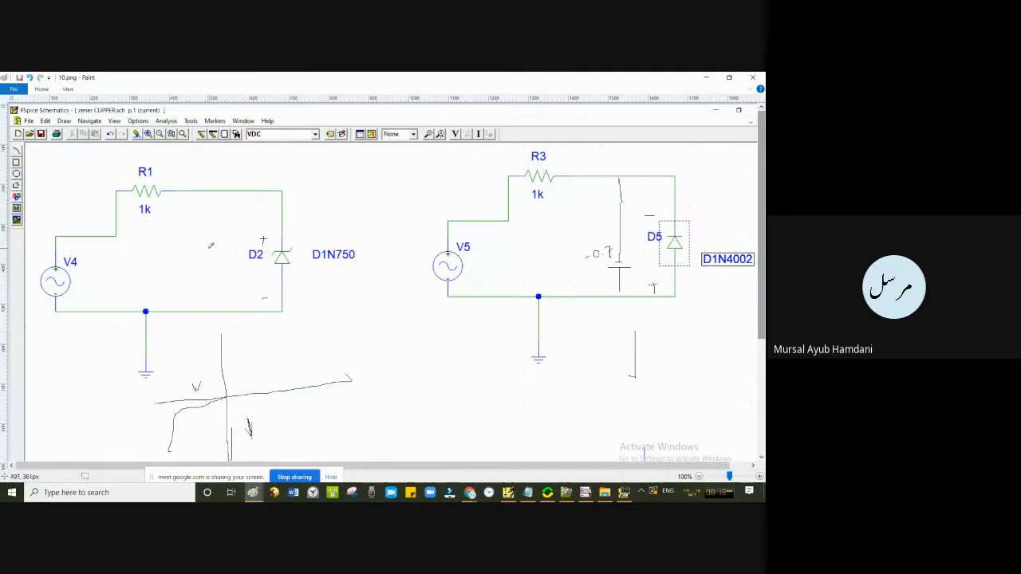
pyautogui.moveTo(203, 249)
pyautogui.mouseDown()
pyautogui.moveTo(231, 254)
pyautogui.moveTo(224, 311)
pyautogui.mouseUp()
pyautogui.moveTo(224, 244); pyautogui.dragTo(224, 192)
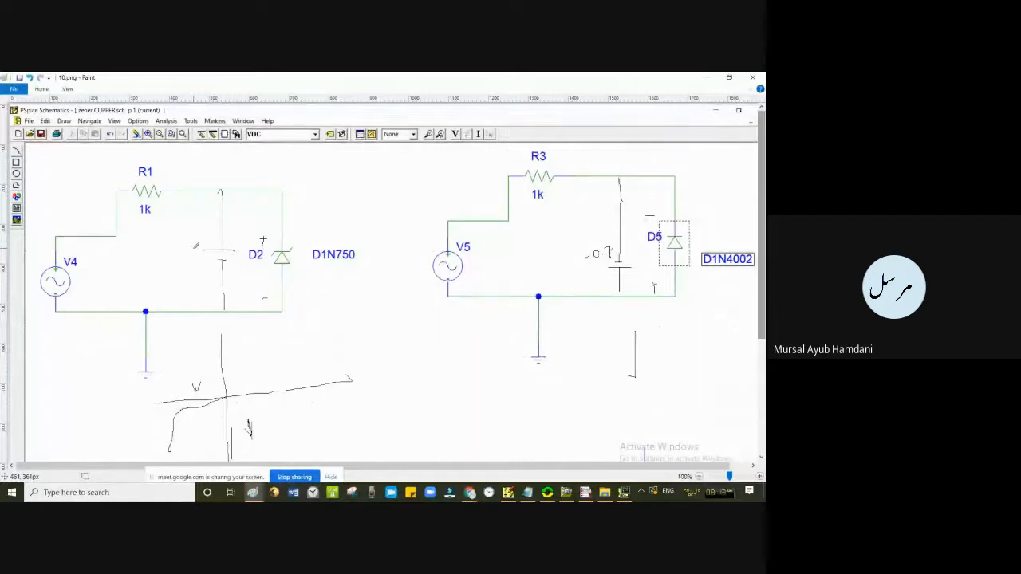
pyautogui.moveTo(185, 255)
pyautogui.mouseDown()
pyautogui.moveTo(196, 260)
pyautogui.moveTo(199, 245)
pyautogui.moveTo(213, 284)
pyautogui.mouseUp()
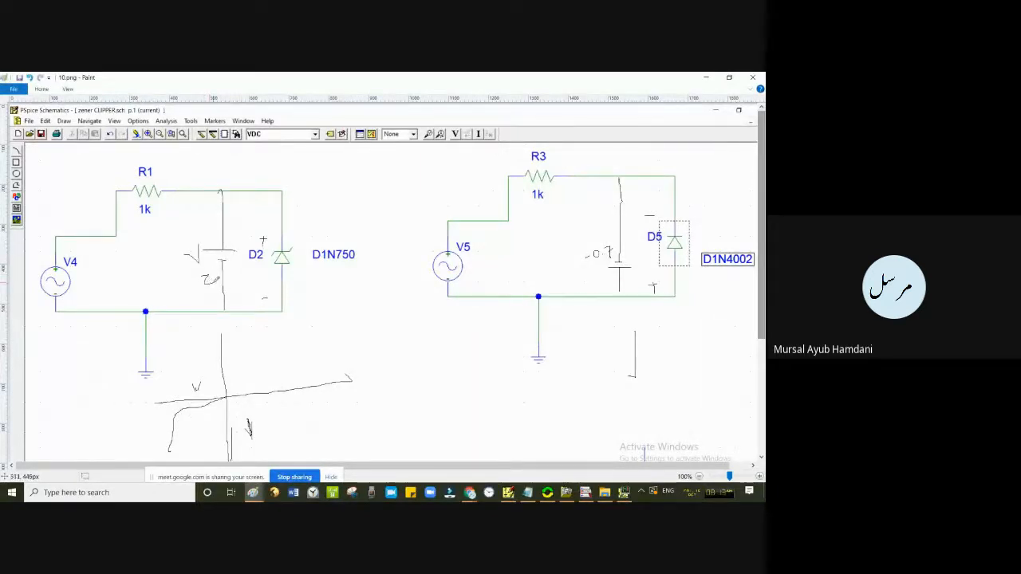
# - Add the text note "WHEN INPUT IS HIGHER THAN VZ" beside the battery sketched in the D2 circuit
pyautogui.click(48, 89)
pyautogui.click(134, 106)
pyautogui.click(234, 283)
pyautogui.write('W')
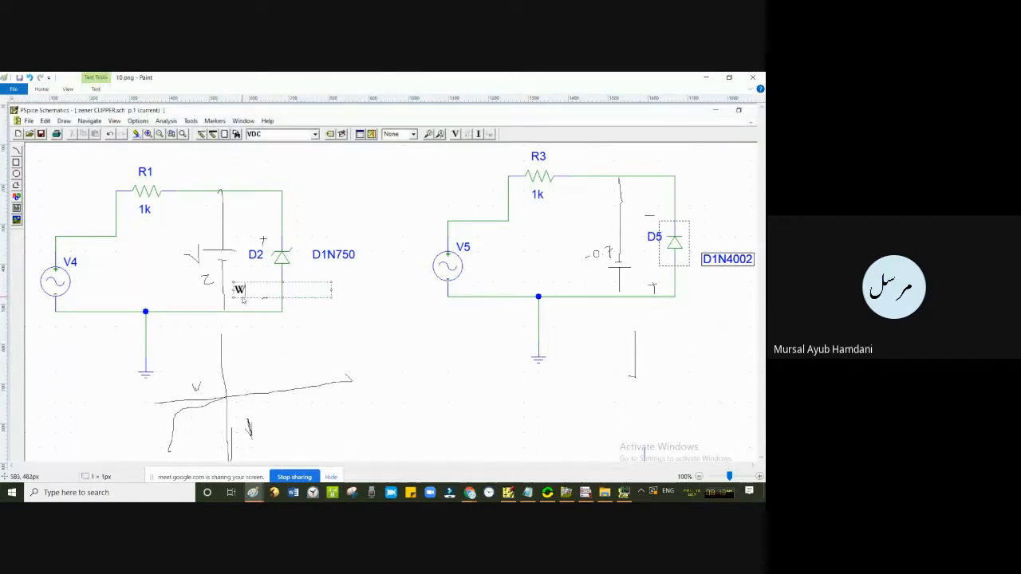
pyautogui.write('HEN INPUT I s')
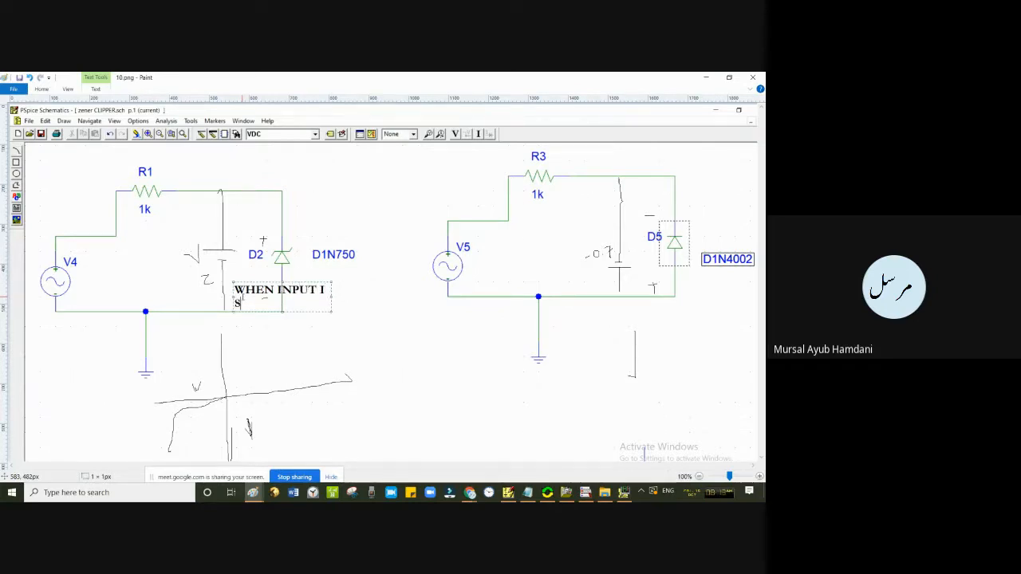
pyautogui.write('HIGHER')
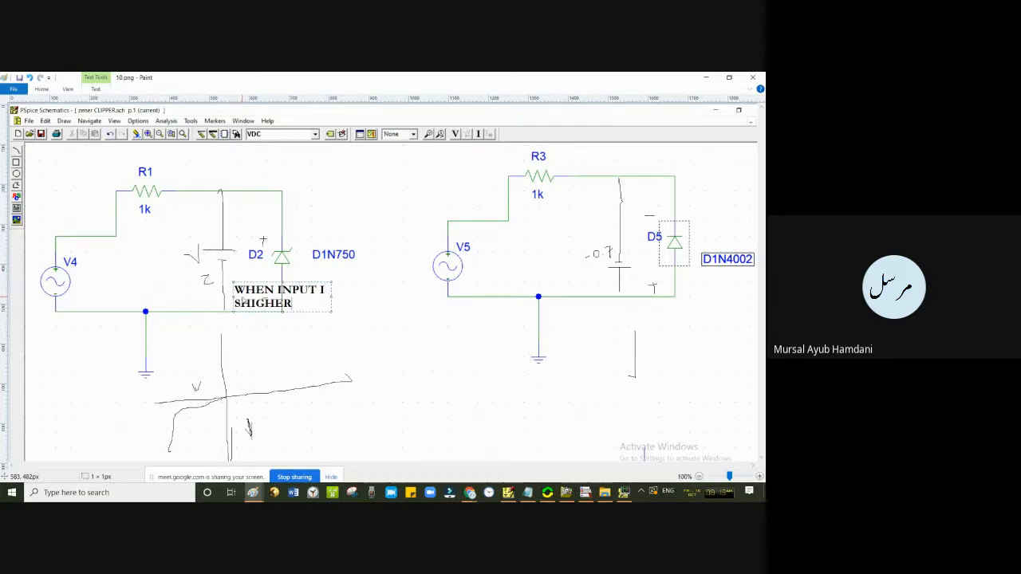
pyautogui.press('BackSpace')
pyautogui.press('BackSpace')
pyautogui.press('BackSpace')
pyautogui.press('BackSpace')
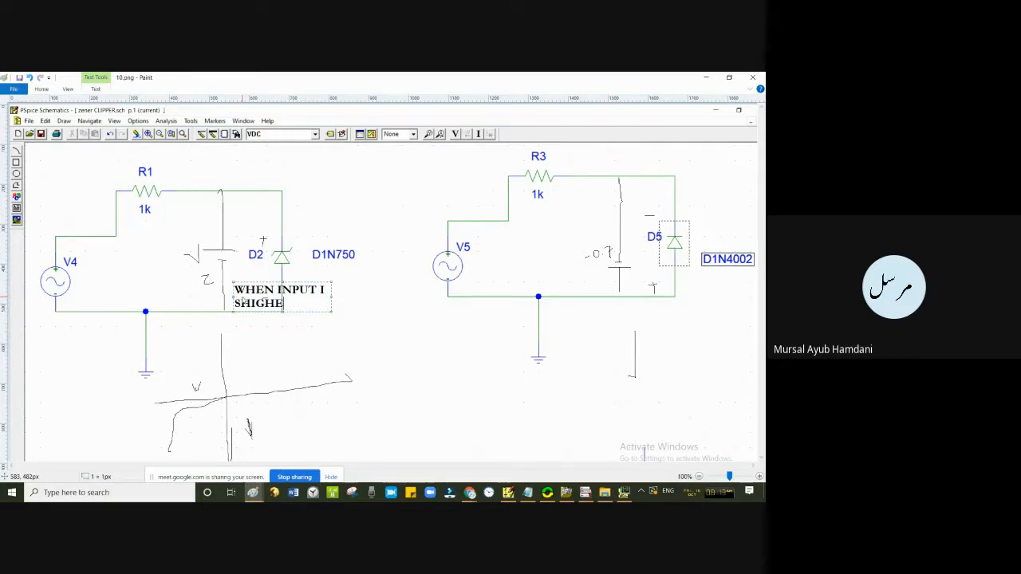
pyautogui.press('BackSpace')
pyautogui.press('BackSpace')
pyautogui.press('BackSpace')
pyautogui.press('BackSpace')
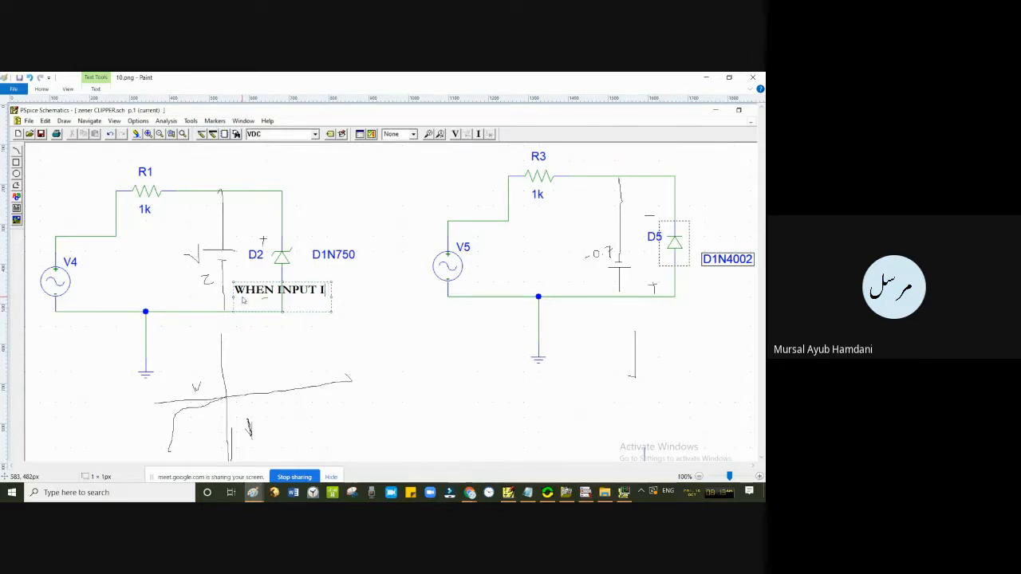
pyautogui.write('S HIGHER ')
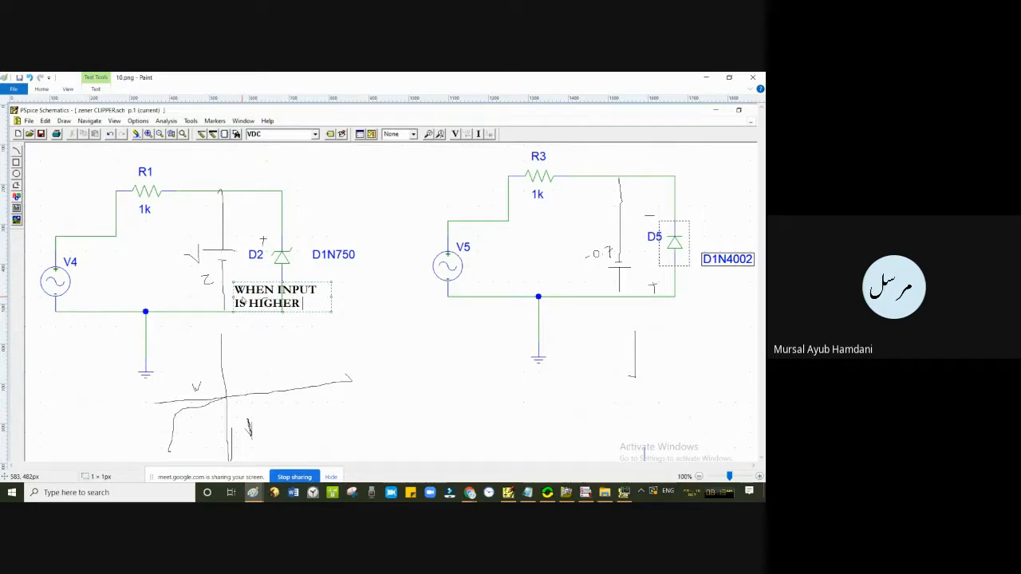
pyautogui.write('THAN VZ')
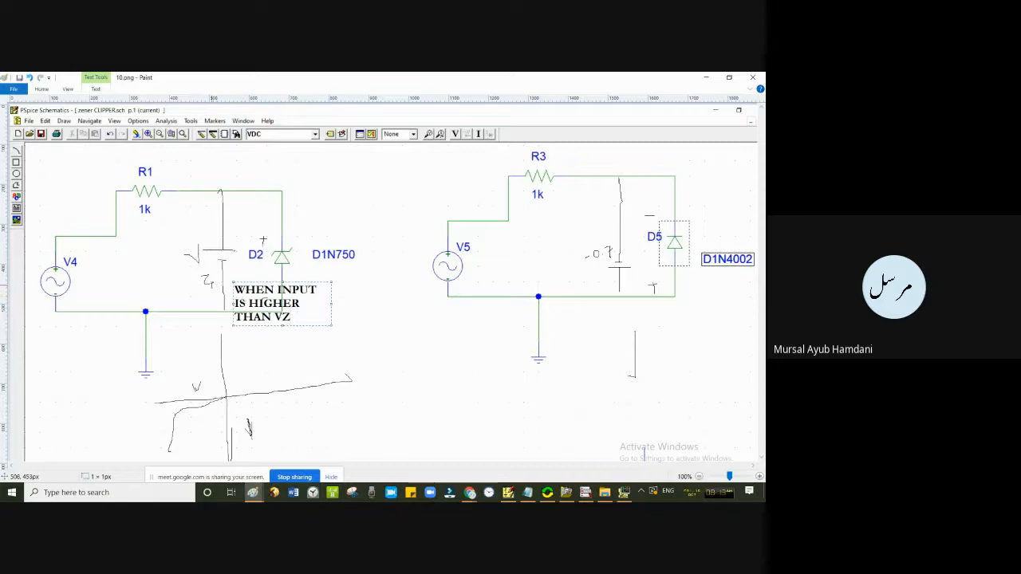
pyautogui.click(222, 283)
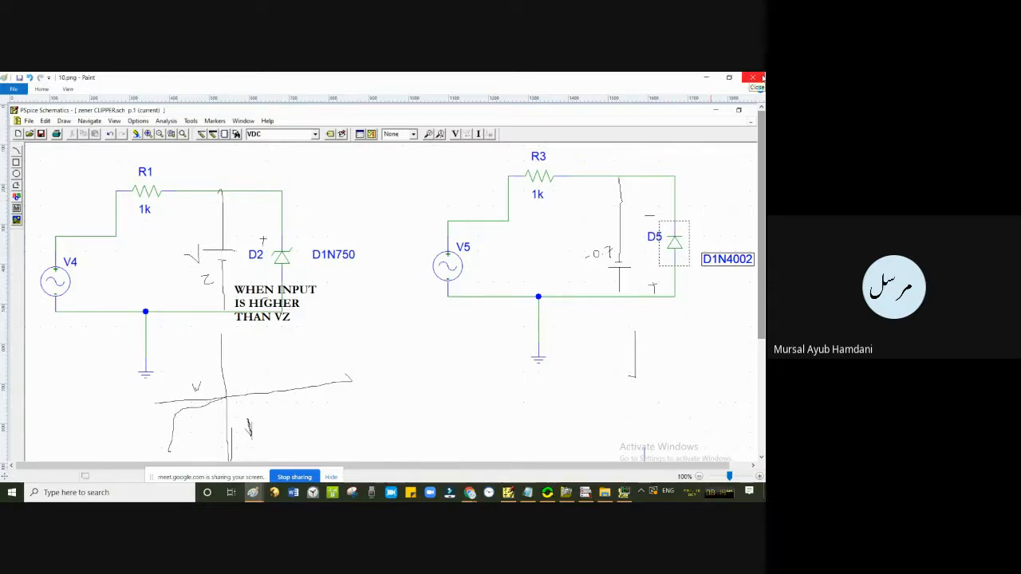
# - Close the annotated 10.png drawing and stop sharing the screen in the Google Meet call
pyautogui.click(762, 77)
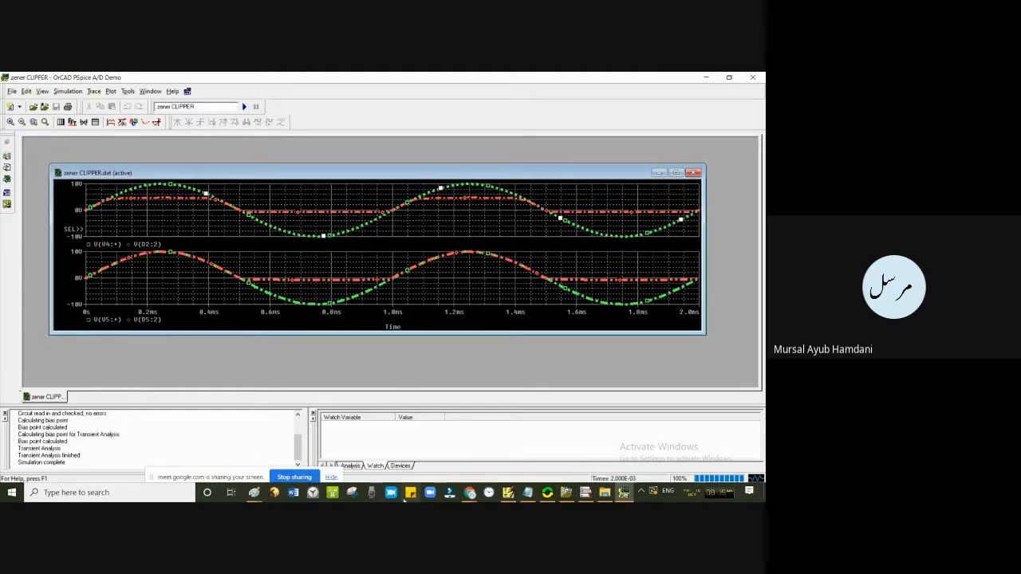
pyautogui.click(307, 478)
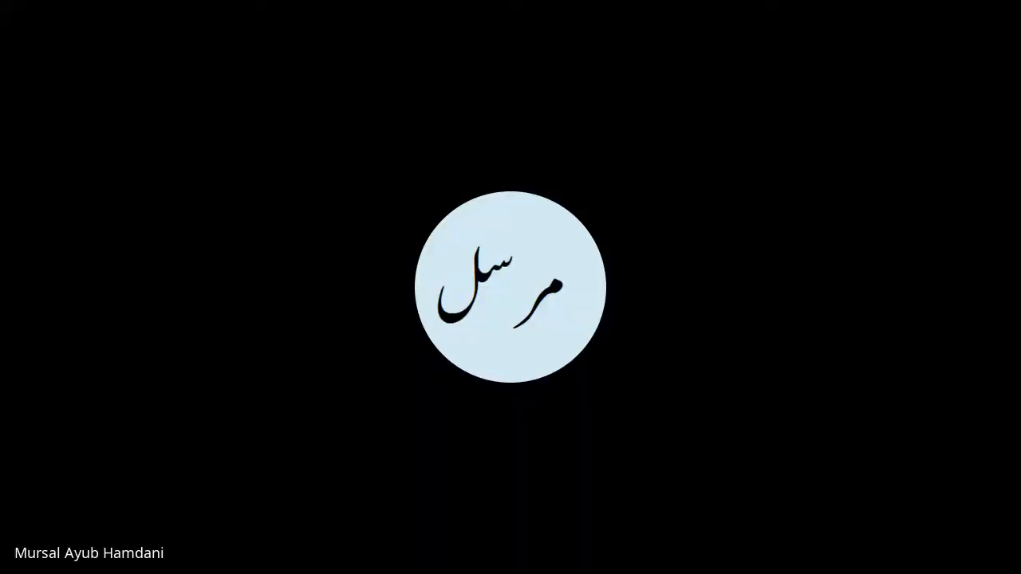